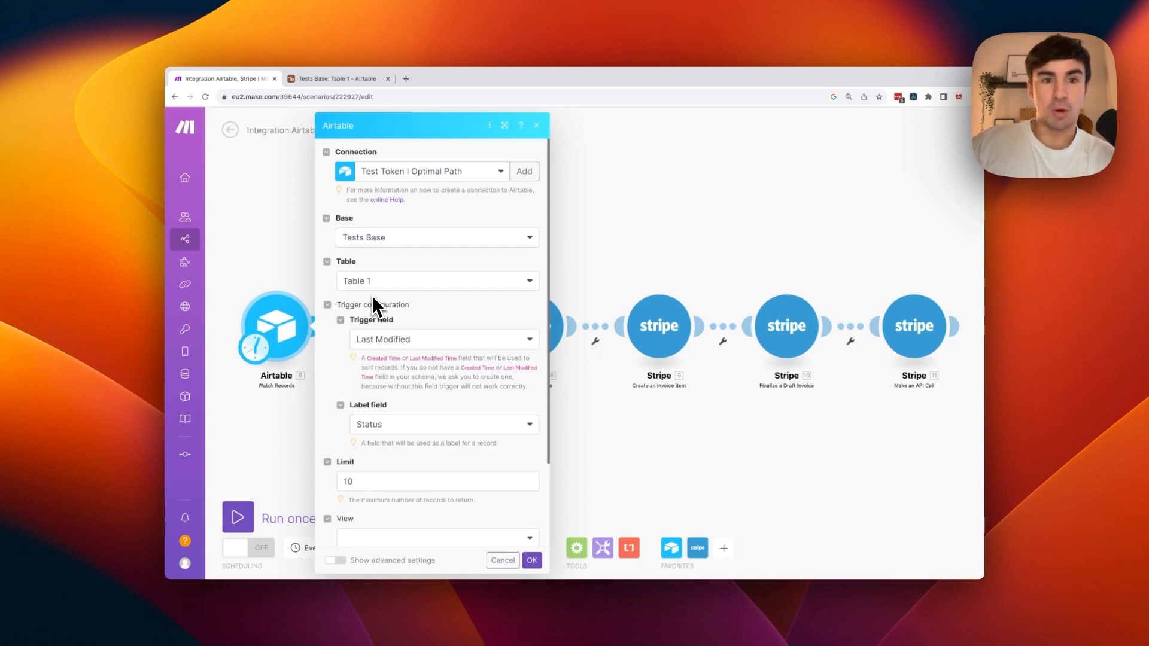
Step: Review the Airtable Watch Records settings, from the base and table down to the trigger and label fields
{"action": "scroll", "coordinate": [374, 300], "scroll_direction": "down", "scroll_amount": 1}
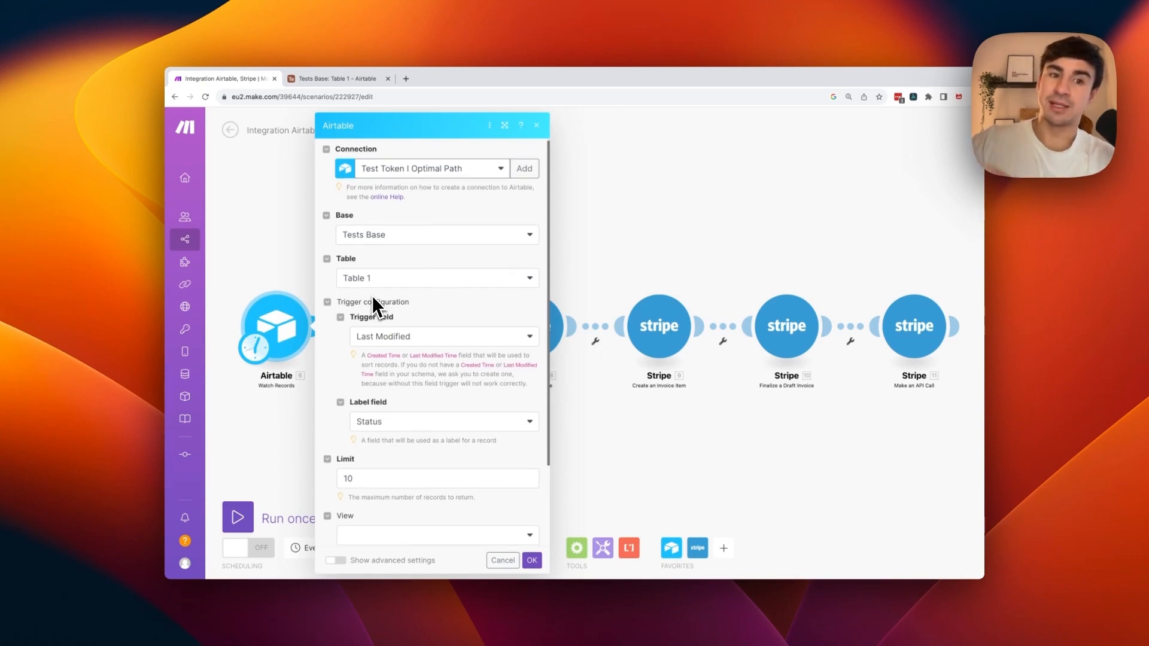
{"action": "scroll", "coordinate": [373, 297], "scroll_direction": "down", "scroll_amount": 2}
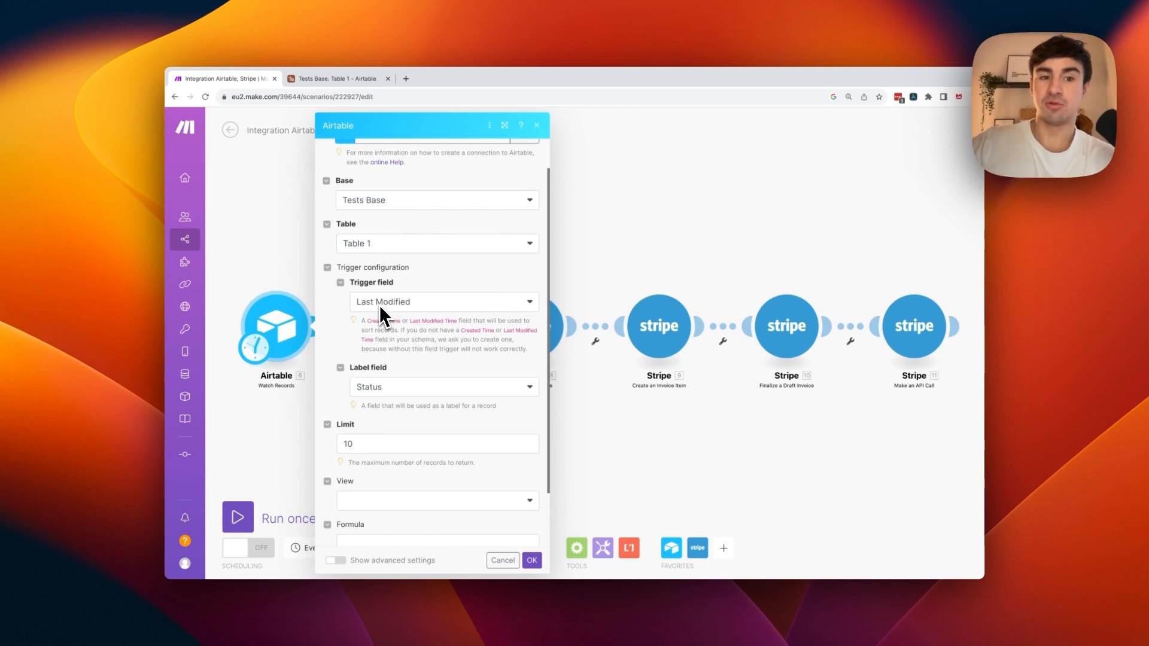
{"action": "scroll", "coordinate": [389, 388], "scroll_direction": "down", "scroll_amount": 3}
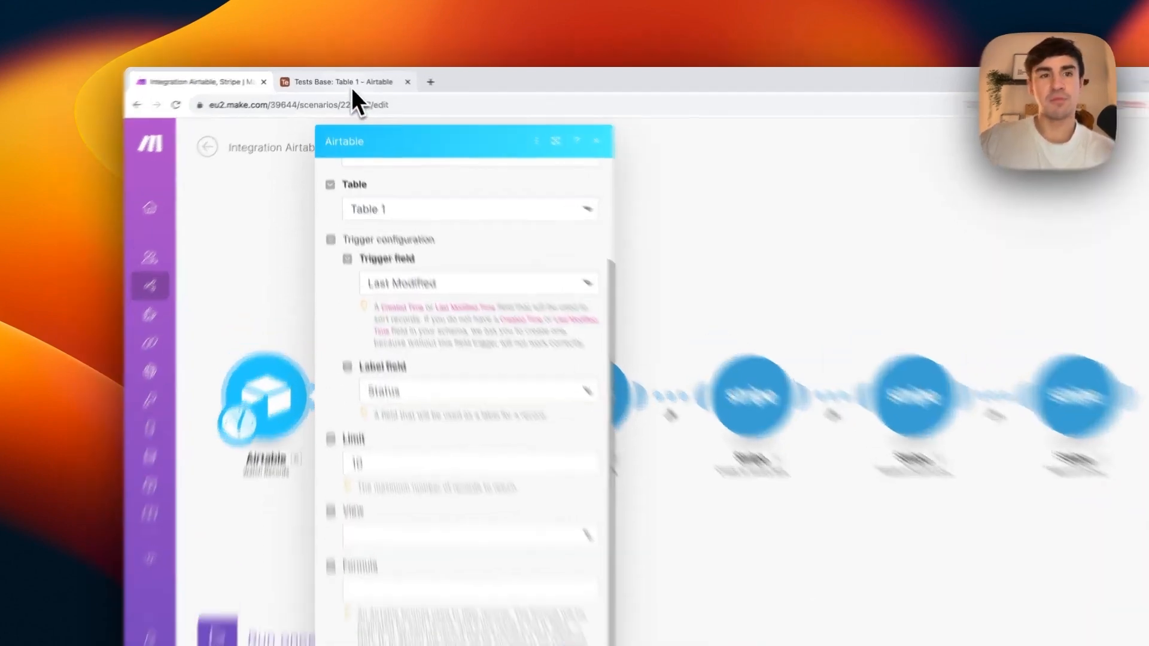
Step: Switch to the Tests Base table in Airtable and examine the record's columns, including the available Status options
{"action": "left_click", "coordinate": [352, 90]}
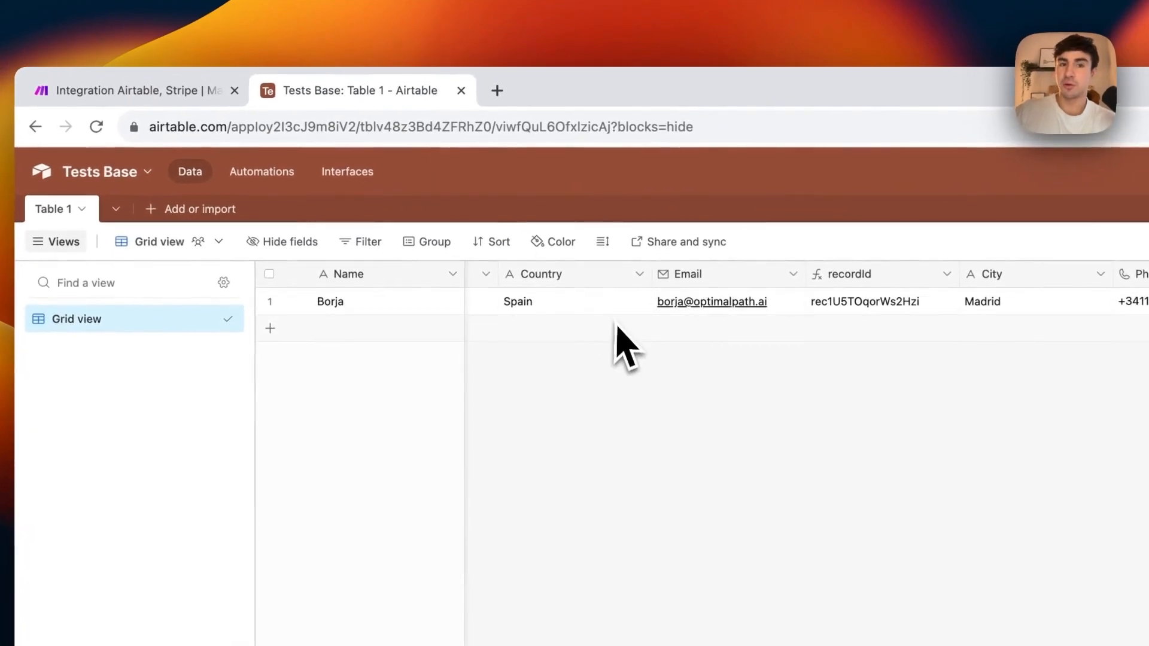
{"action": "scroll", "coordinate": [509, 236], "scroll_direction": "right", "scroll_amount": 5}
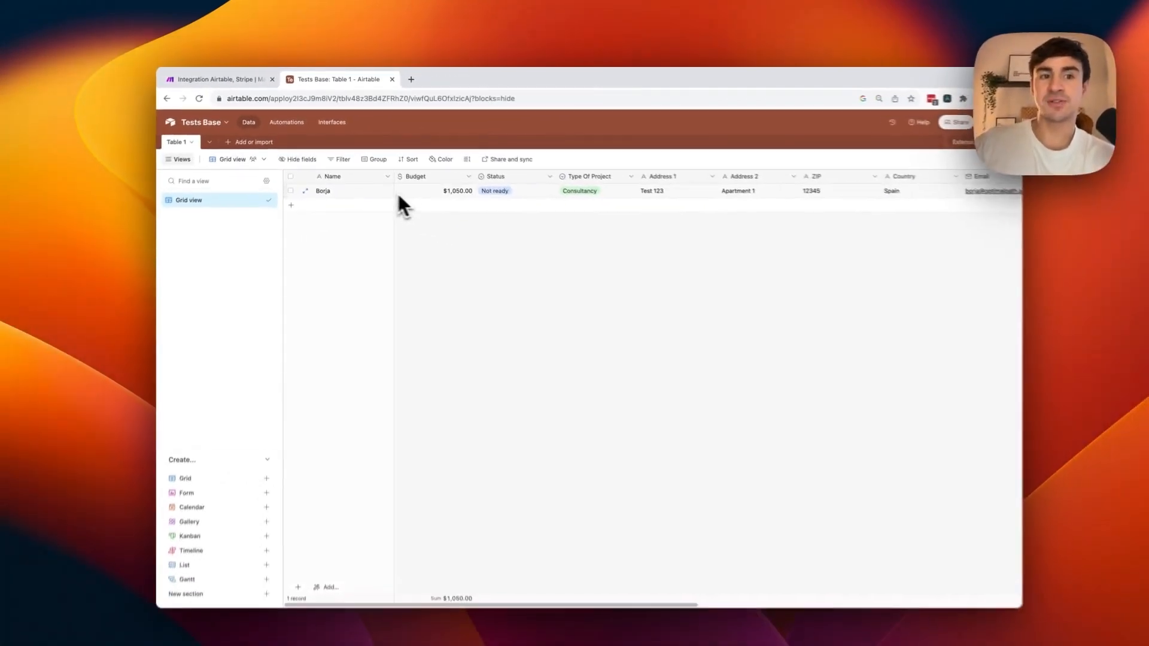
{"action": "scroll", "coordinate": [359, 185], "scroll_direction": "right", "scroll_amount": 3}
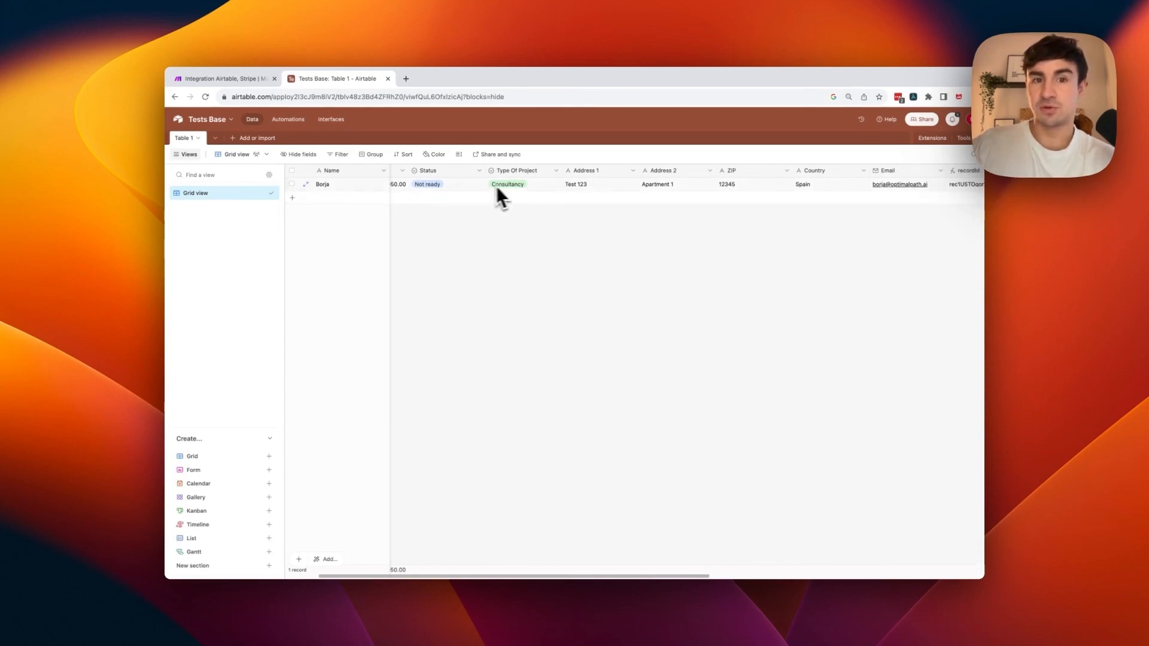
{"action": "scroll", "coordinate": [506, 186], "scroll_direction": "right", "scroll_amount": 2}
{"action": "scroll", "coordinate": [555, 186], "scroll_direction": "right", "scroll_amount": 8}
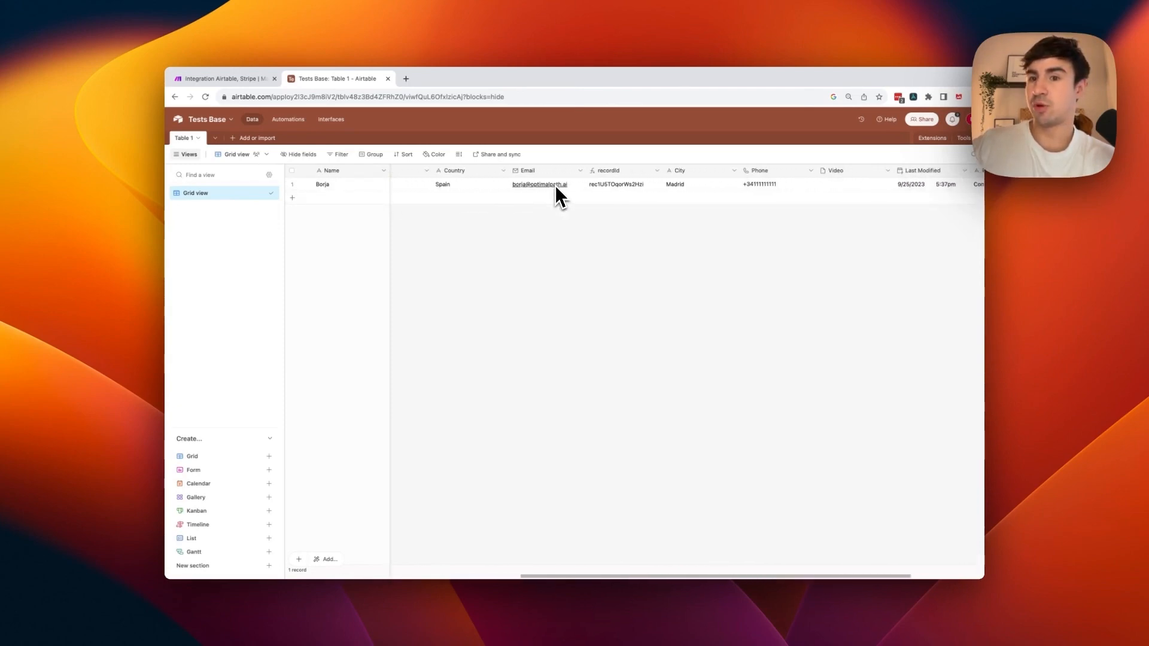
{"action": "scroll", "coordinate": [555, 187], "scroll_direction": "left", "scroll_amount": 8}
{"action": "left_click", "coordinate": [519, 185]}
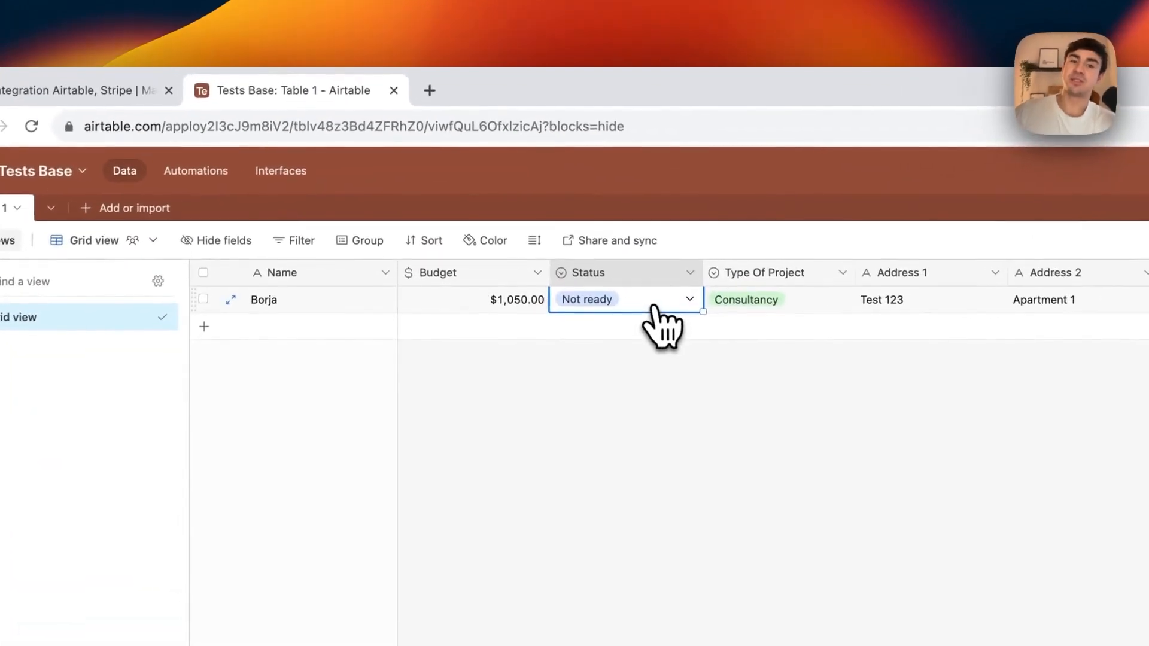
{"action": "left_click", "coordinate": [520, 188]}
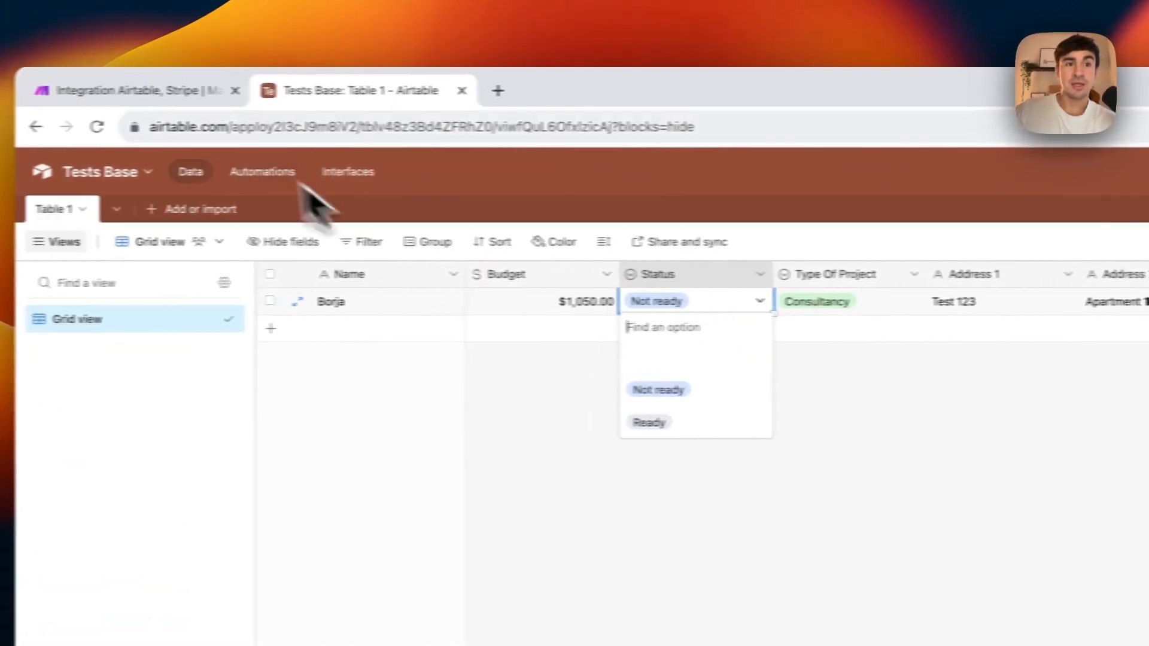
Step: Switch back to the Make scenario and check how often its schedule setting runs it
{"action": "left_click", "coordinate": [83, 93]}
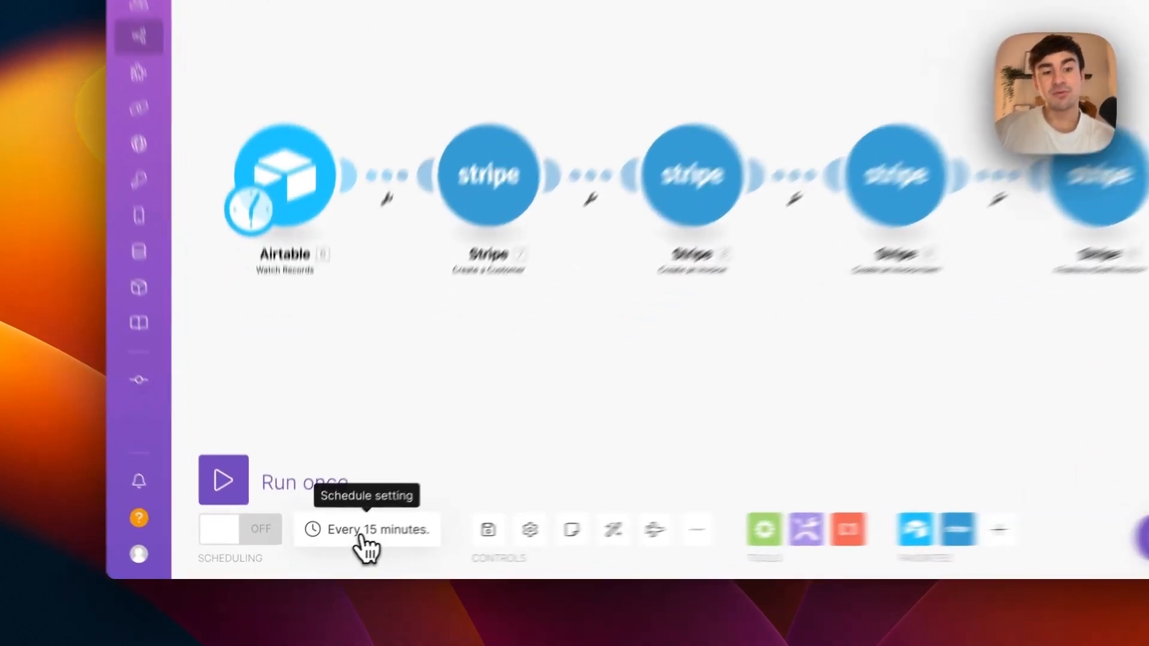
{"action": "left_click", "coordinate": [326, 549]}
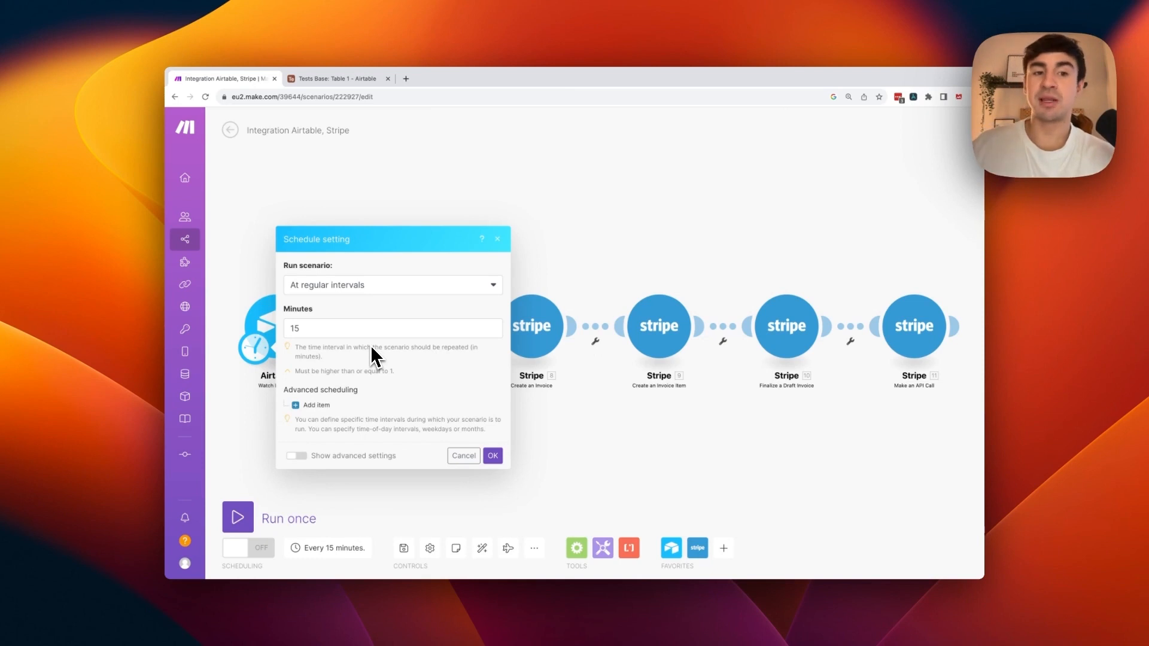
{"action": "left_click", "coordinate": [588, 188]}
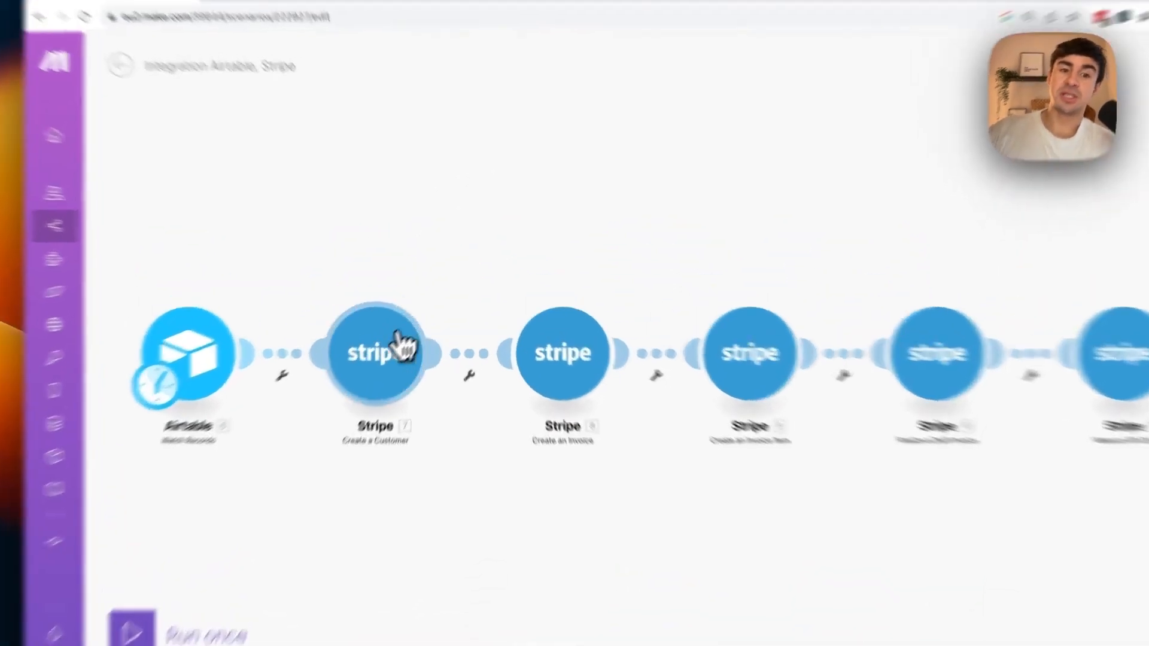
Step: Examine the Stripe modules in the scenario, including the settings for creating an invoice item and finalizing a draft invoice
{"action": "left_click", "coordinate": [405, 329]}
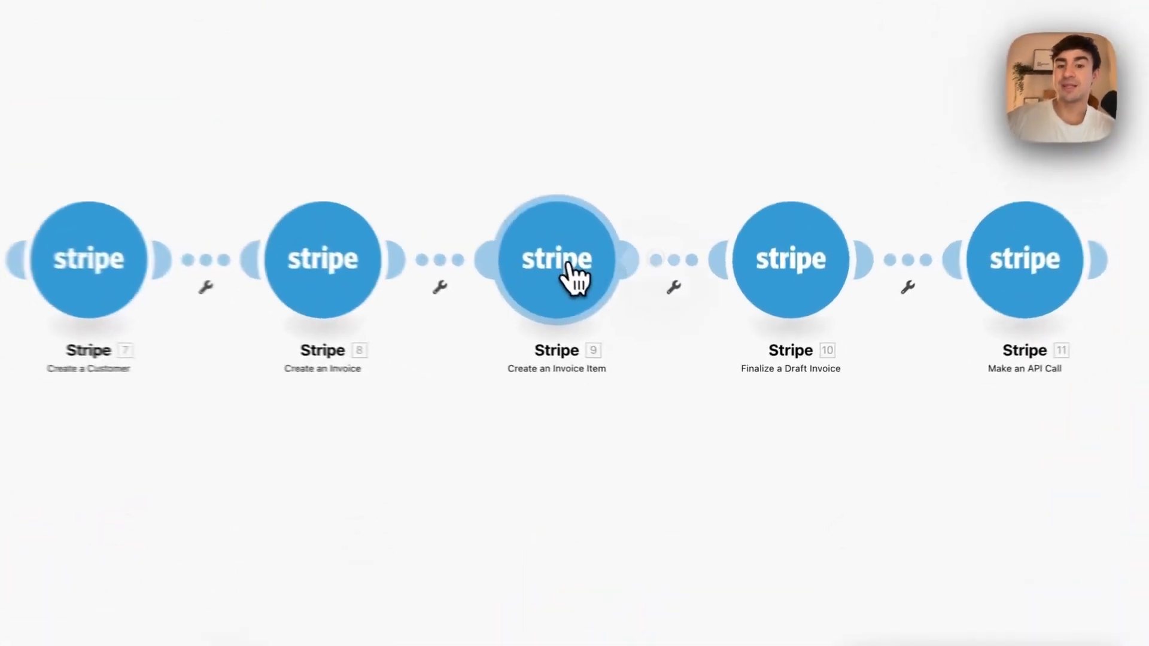
{"action": "left_click", "coordinate": [664, 331]}
{"action": "scroll", "coordinate": [768, 462], "scroll_direction": "down", "scroll_amount": 1}
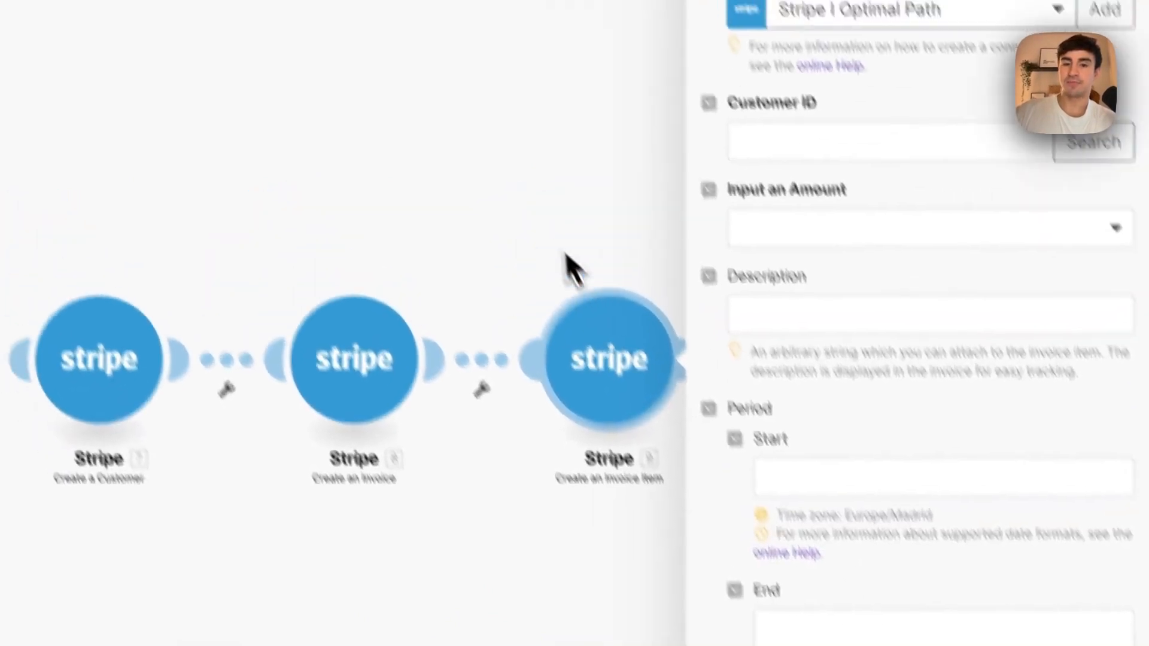
{"action": "left_click", "coordinate": [483, 127]}
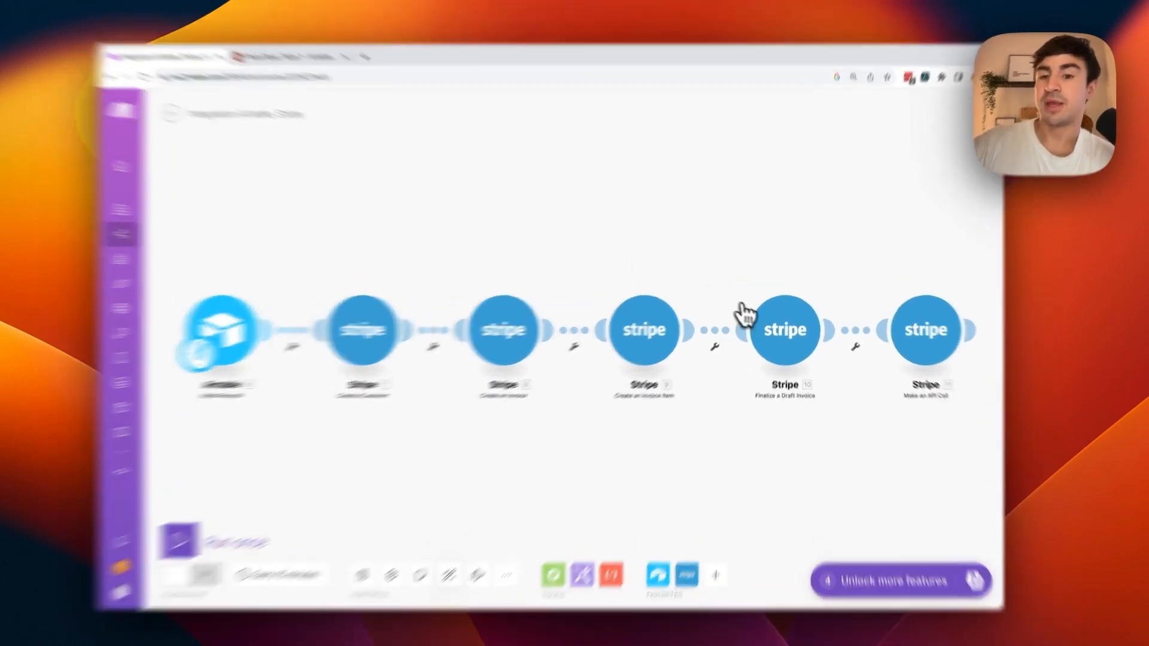
{"action": "left_click", "coordinate": [779, 339]}
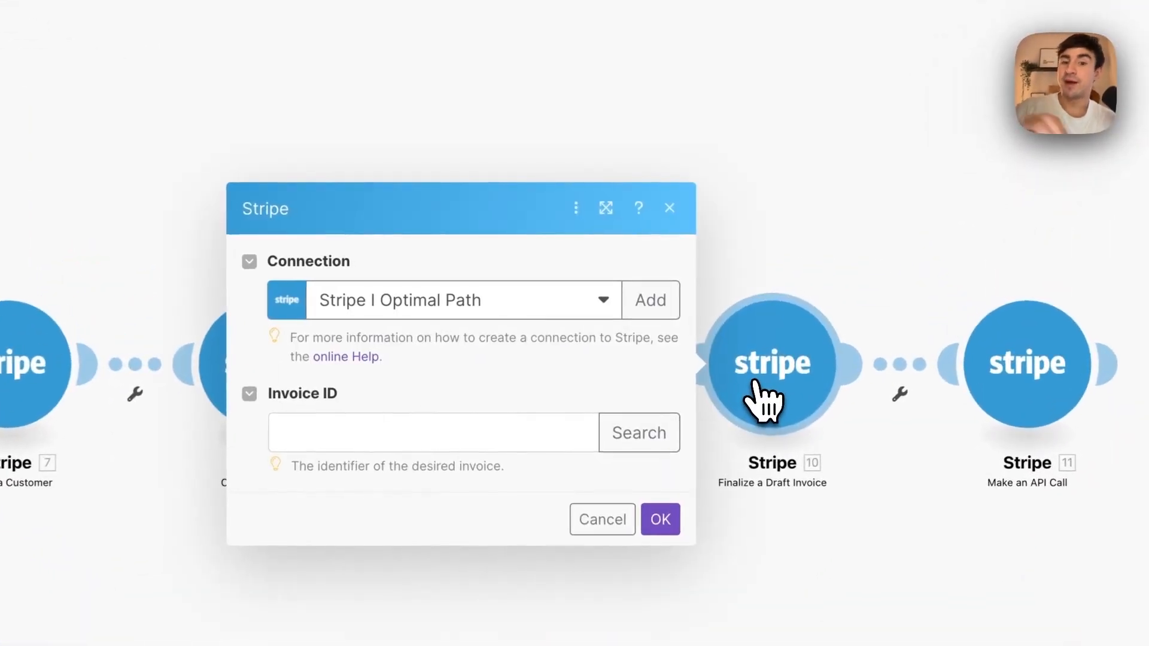
{"action": "left_click", "coordinate": [670, 209]}
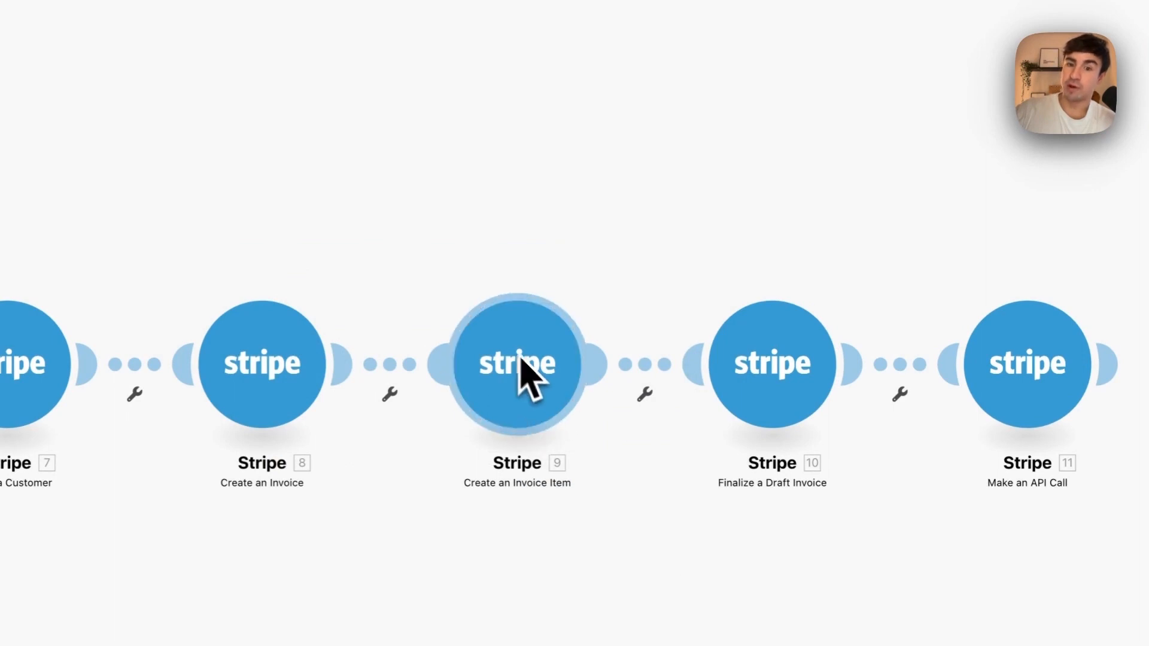
{"action": "left_click", "coordinate": [974, 333]}
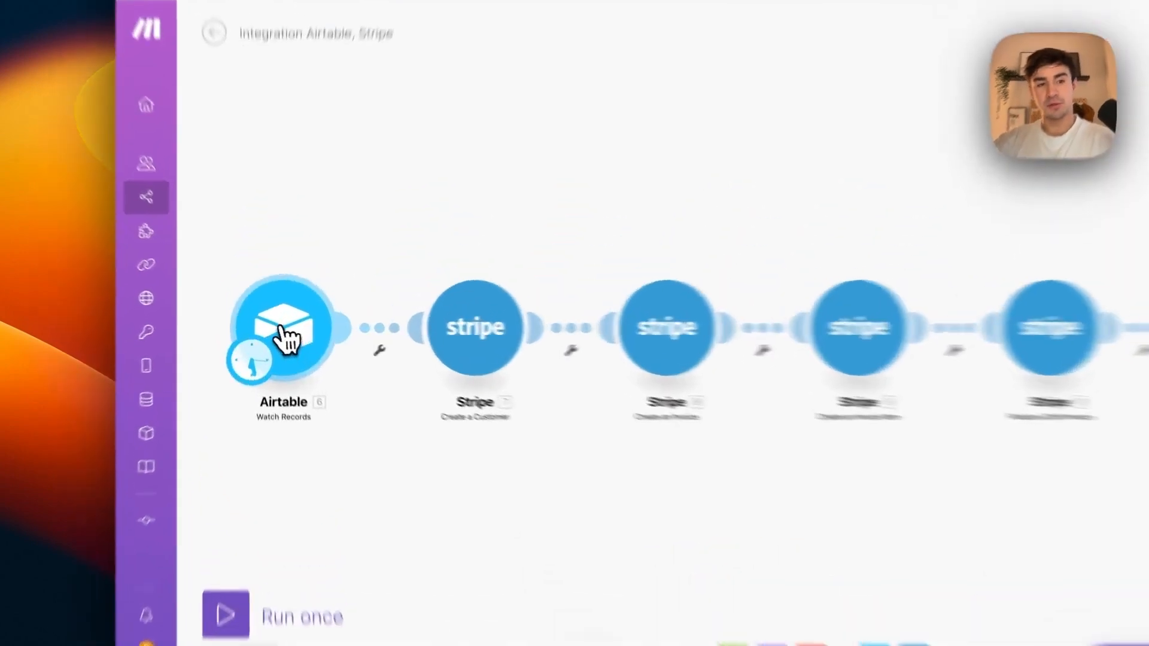
Step: Run only the Airtable Watch Records module and inspect the record bundle it outputs
{"action": "right_click", "coordinate": [278, 330]}
{"action": "left_click", "coordinate": [350, 383]}
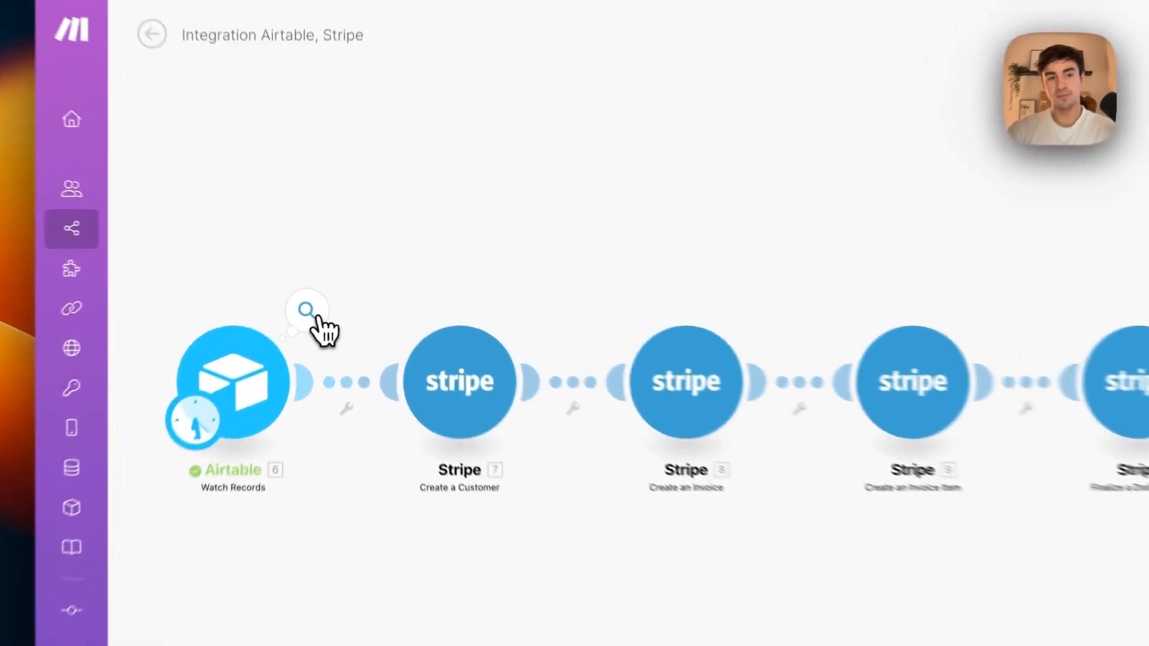
{"action": "left_click", "coordinate": [319, 317]}
{"action": "left_click", "coordinate": [847, 210]}
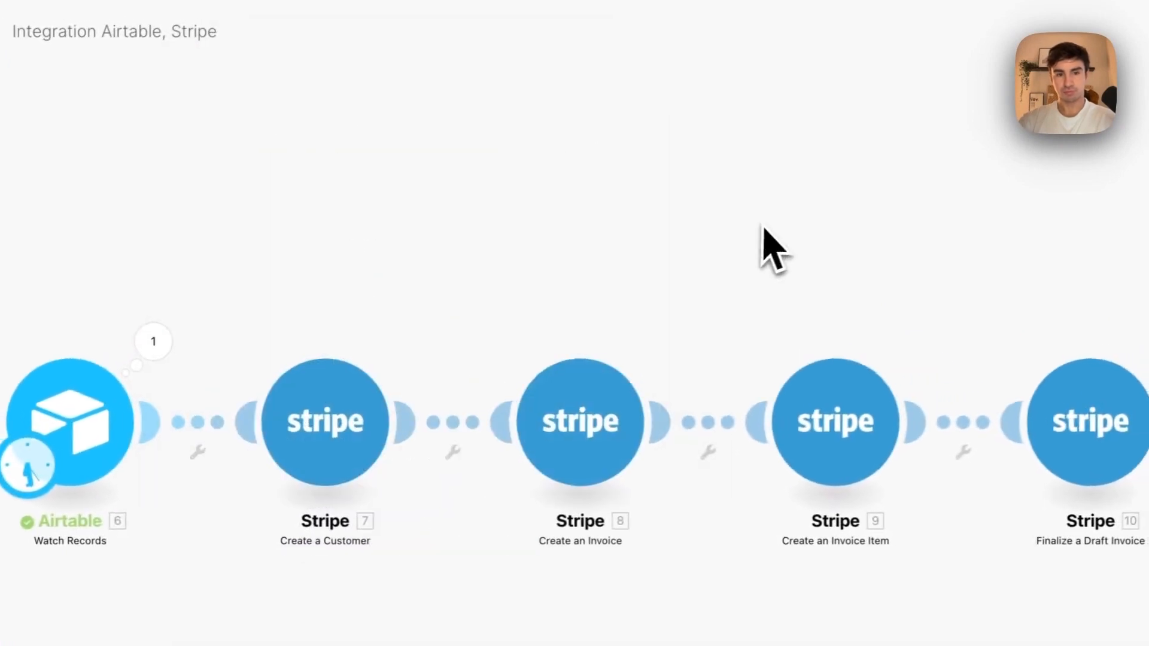
Step: In the Stripe Create a Customer module, map Description to Airtable's Project Description and Email to Airtable's Email
{"action": "left_click", "coordinate": [351, 467]}
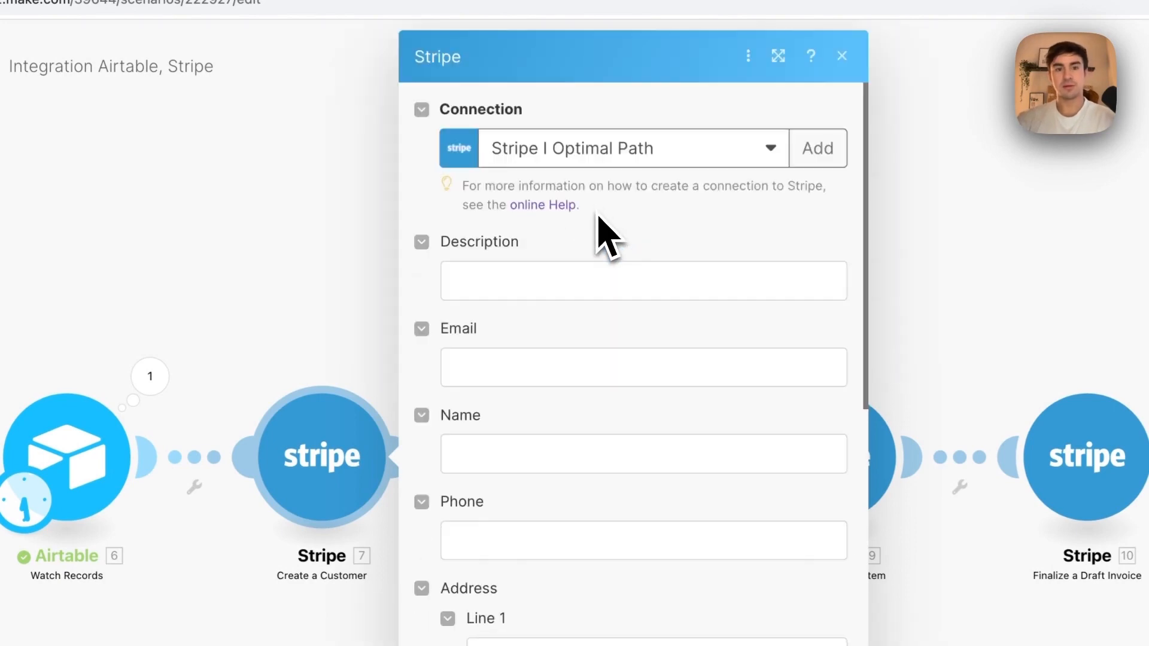
{"action": "left_click", "coordinate": [555, 282]}
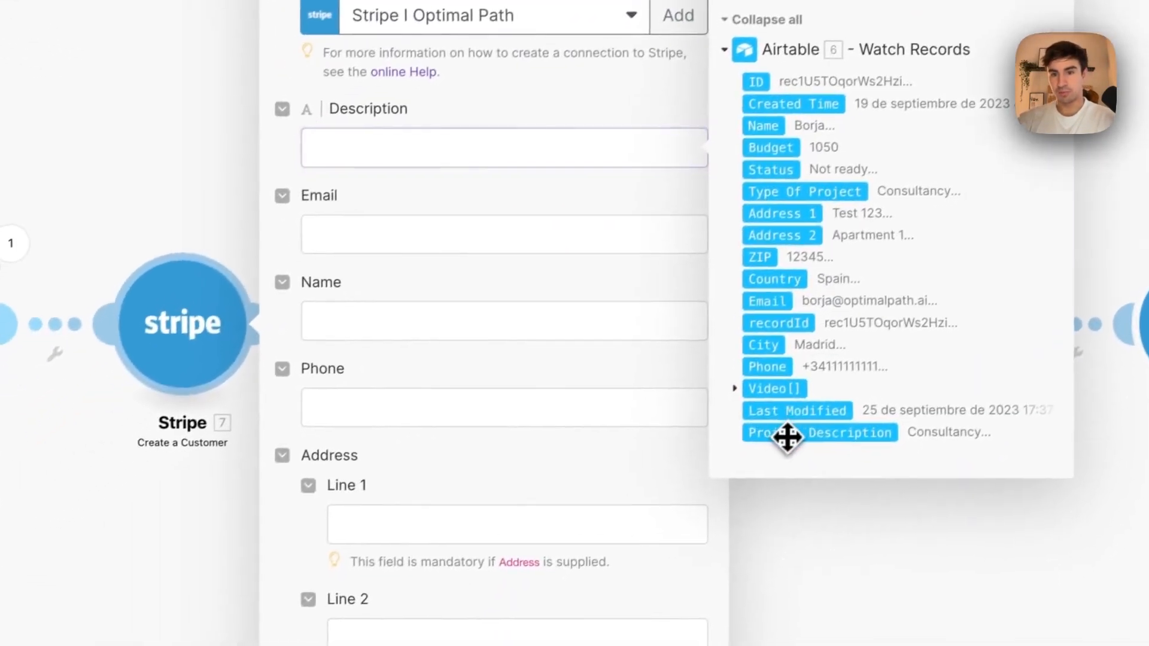
{"action": "left_click_drag", "start_coordinate": [727, 474], "coordinate": [479, 192]}
{"action": "left_click", "coordinate": [288, 277]}
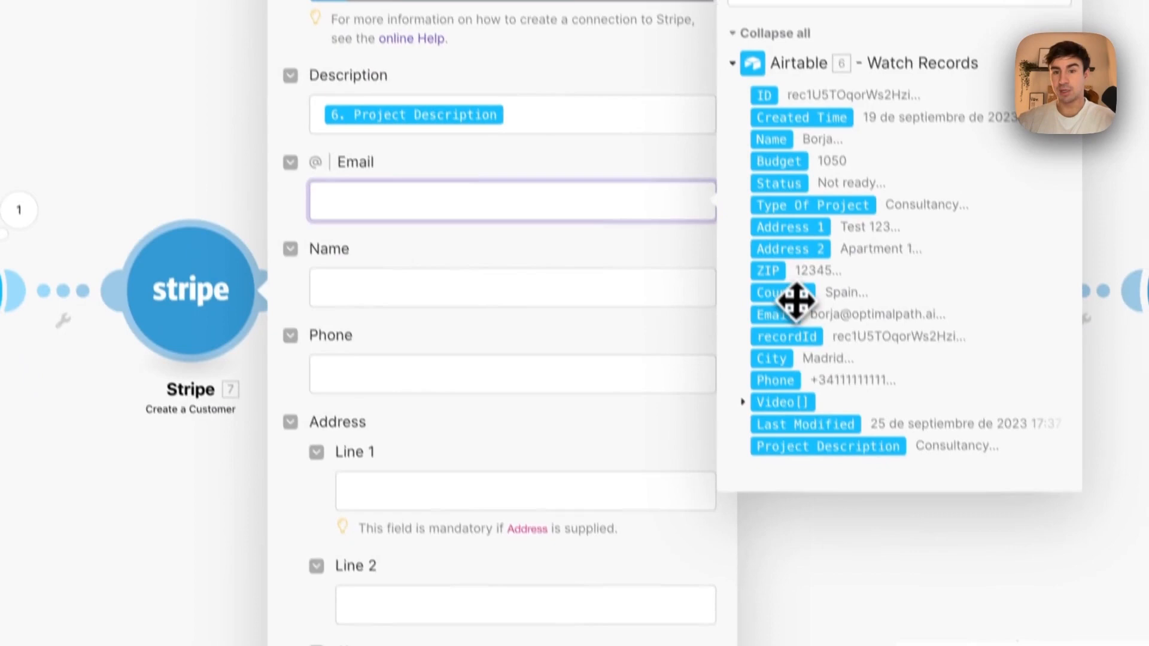
{"action": "left_click", "coordinate": [791, 312]}
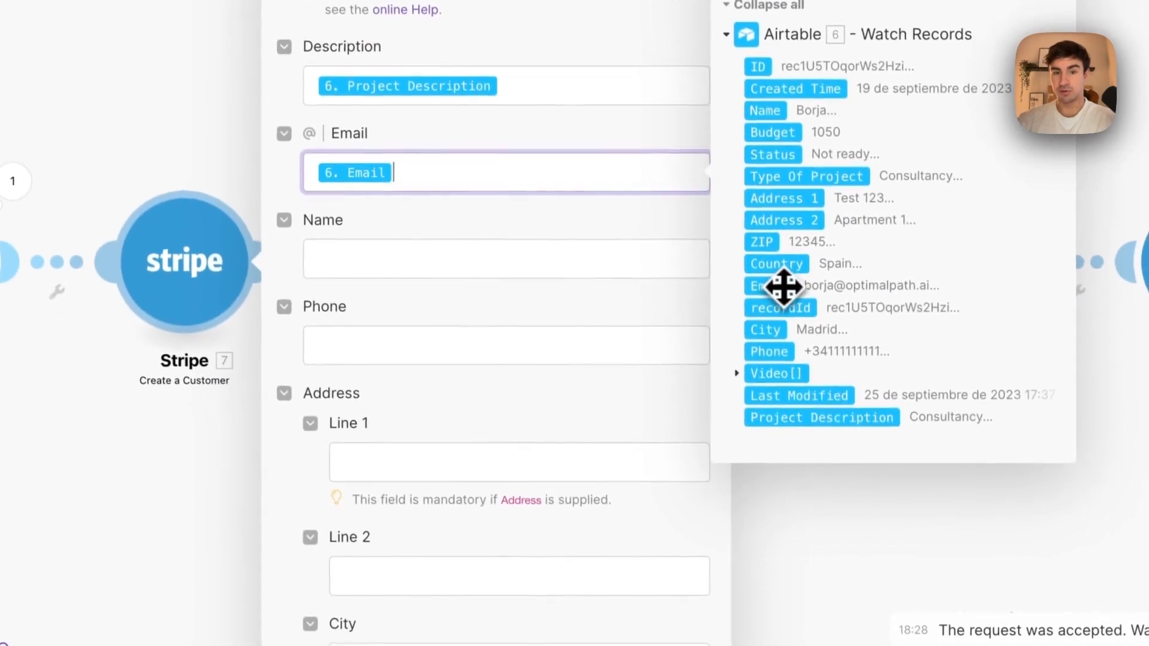
Step: Map the Stripe customer's Name and Phone to the matching Name and Phone fields from Airtable
{"action": "left_click", "coordinate": [455, 292]}
{"action": "left_click", "coordinate": [764, 194]}
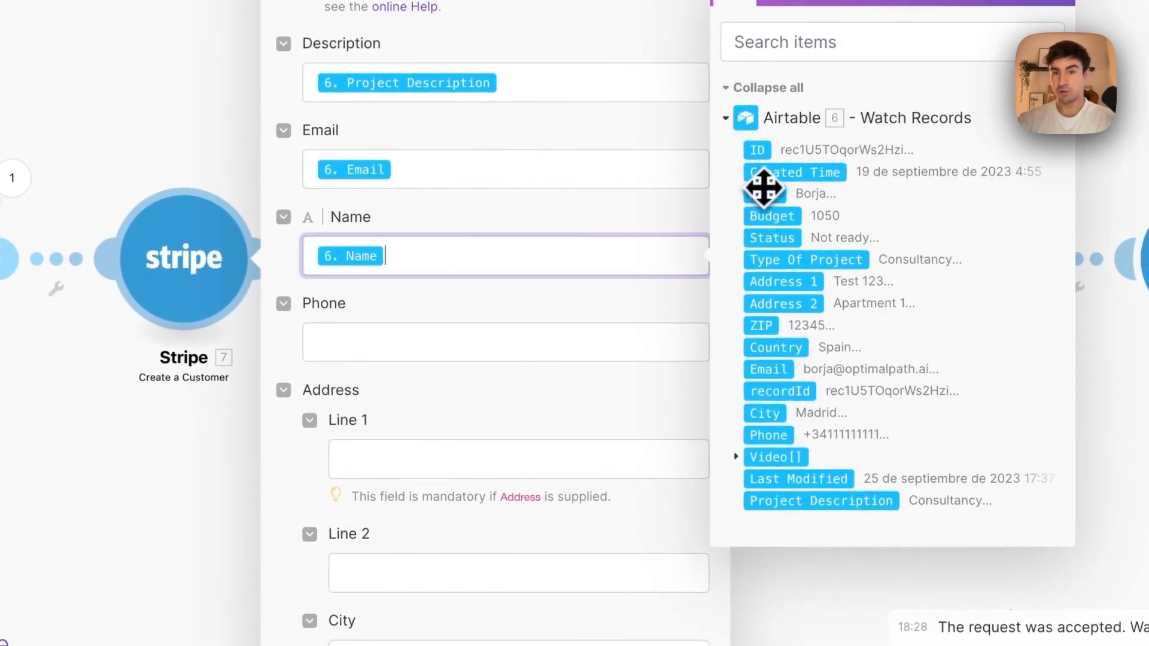
{"action": "left_click", "coordinate": [386, 331]}
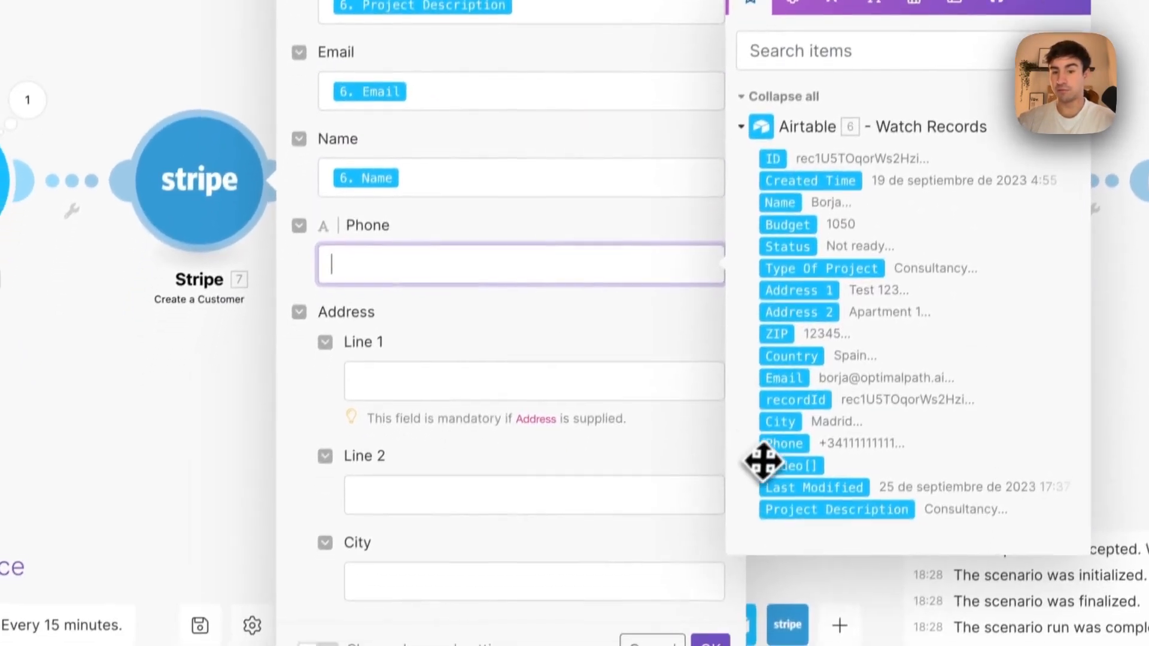
{"action": "left_click", "coordinate": [760, 522]}
Step: Map the customer's address Line 1 to Airtable's Address 1 and Line 2 to Address 2
{"action": "scroll", "coordinate": [407, 386], "scroll_direction": "down", "scroll_amount": 3}
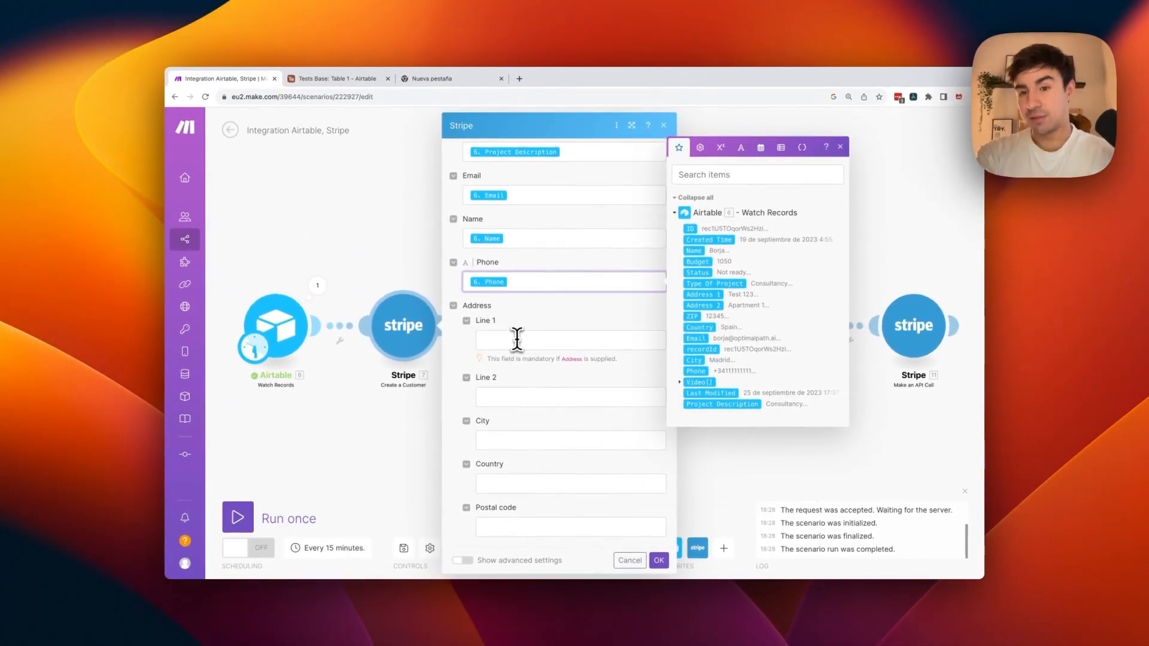
{"action": "left_click", "coordinate": [517, 340]}
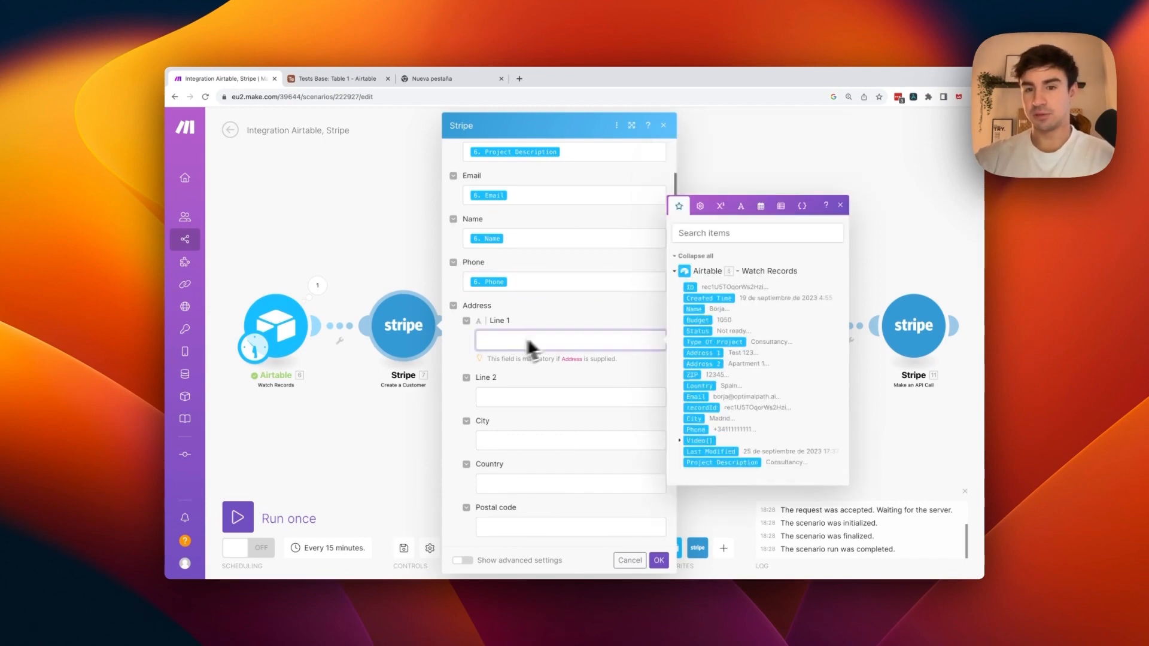
{"action": "left_click_drag", "start_coordinate": [701, 352], "coordinate": [541, 351]}
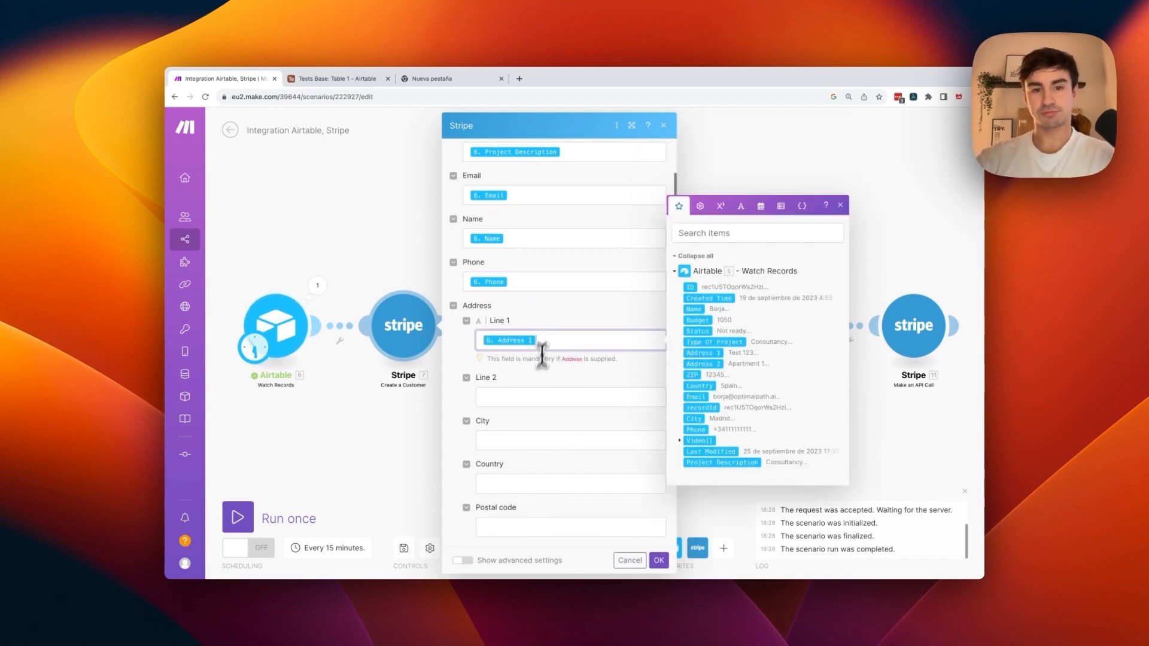
{"action": "left_click", "coordinate": [526, 398]}
{"action": "left_click_drag", "start_coordinate": [703, 421], "coordinate": [553, 397]}
Step: Map the customer address's City and Country to Airtable's City and Country, and Postal code to ZIP
{"action": "left_click", "coordinate": [543, 443]}
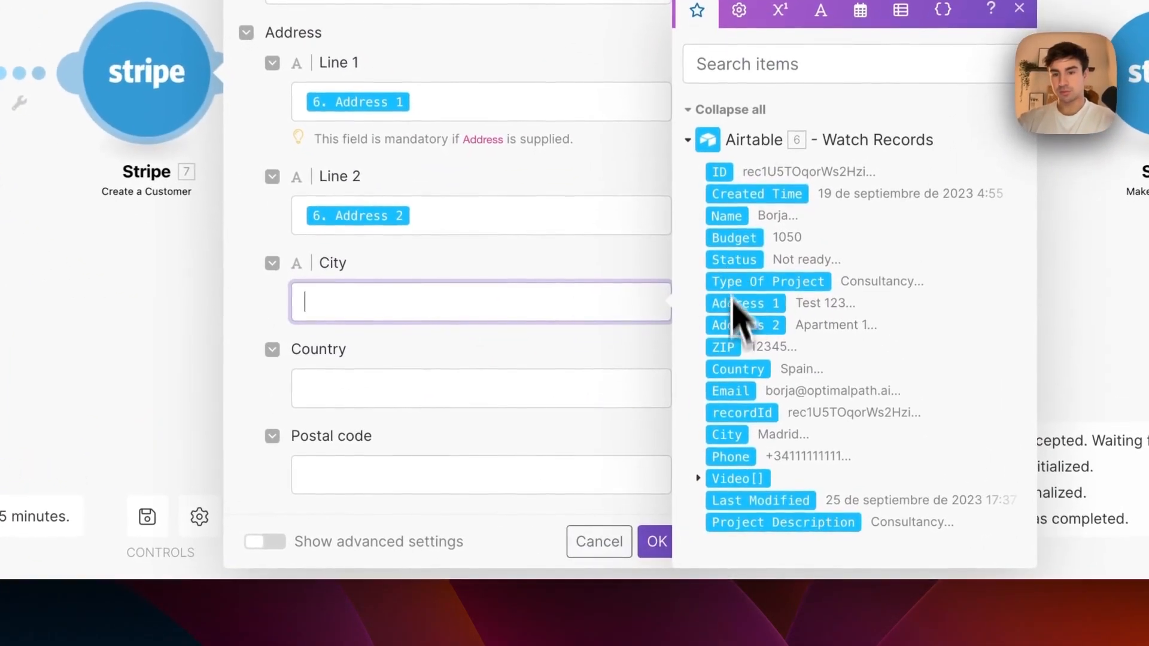
{"action": "left_click_drag", "start_coordinate": [731, 446], "coordinate": [464, 311]}
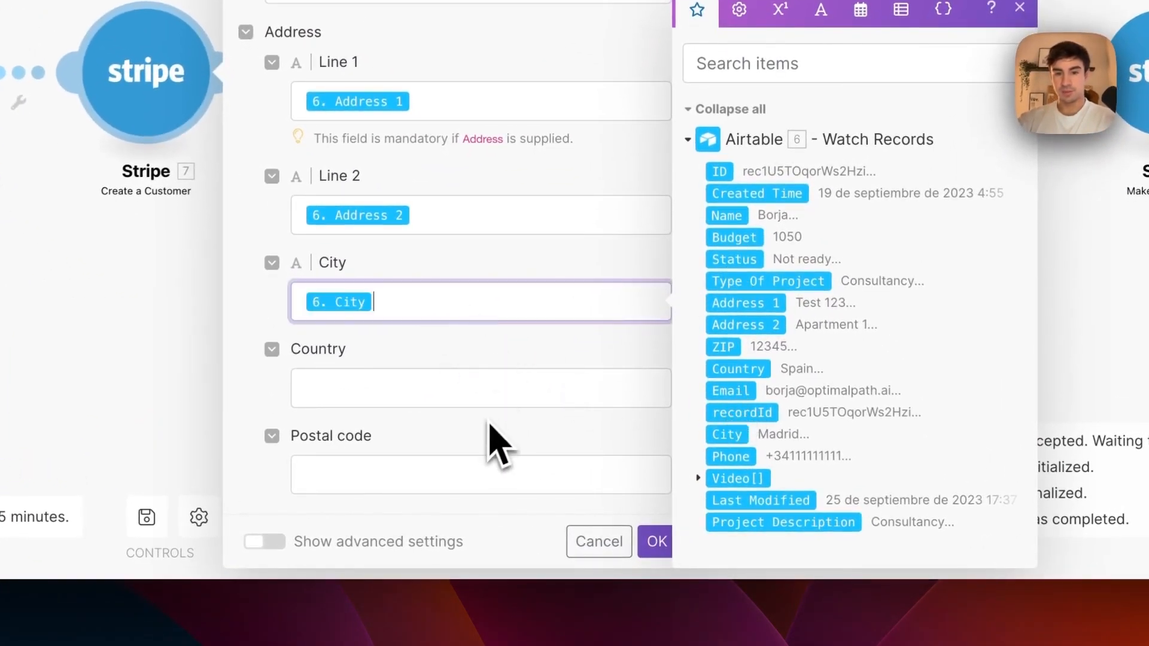
{"action": "left_click", "coordinate": [449, 392]}
{"action": "left_click", "coordinate": [738, 369]}
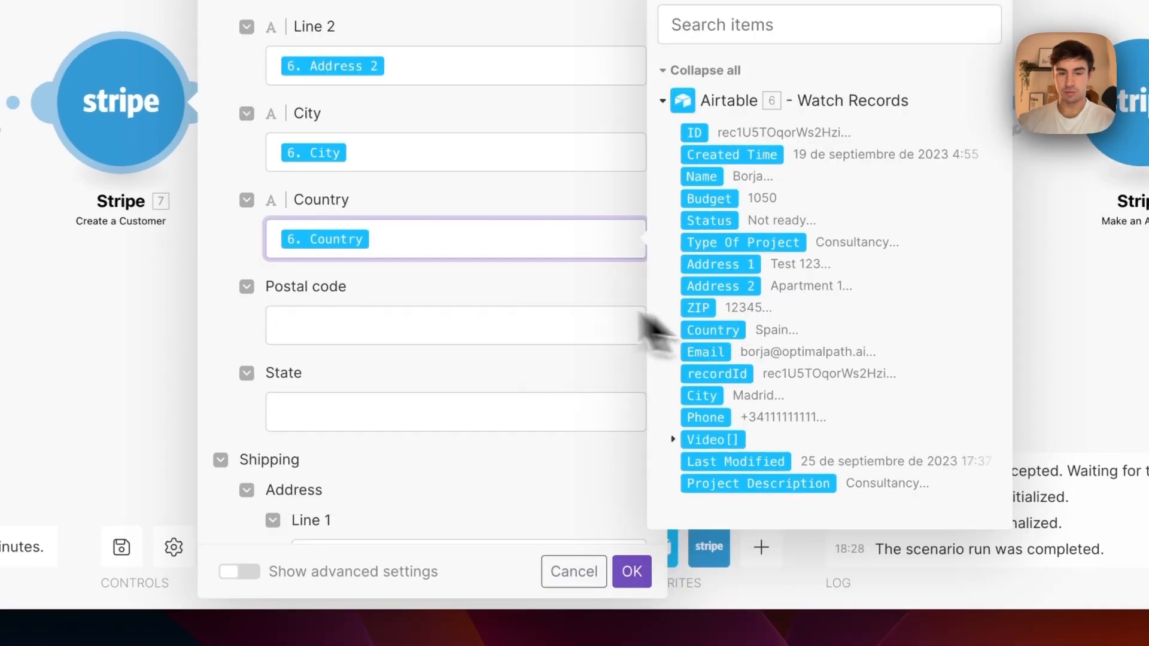
{"action": "scroll", "coordinate": [448, 295], "scroll_direction": "down", "scroll_amount": 4}
{"action": "left_click", "coordinate": [416, 221]}
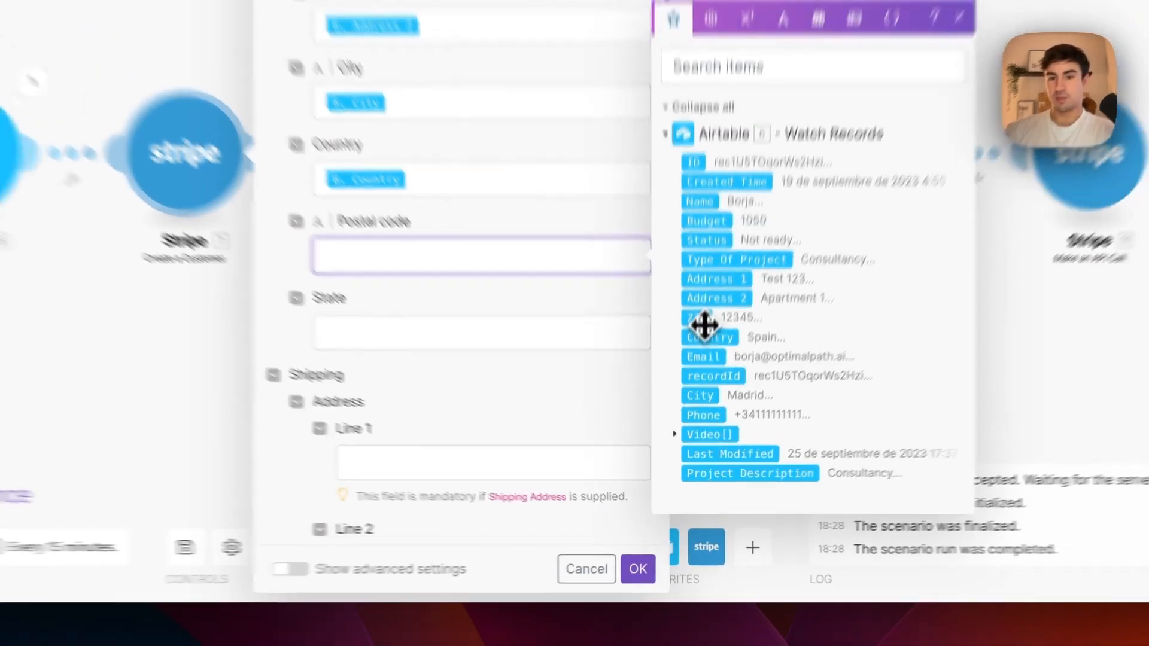
{"action": "left_click", "coordinate": [697, 318]}
{"action": "scroll", "coordinate": [373, 338], "scroll_direction": "down", "scroll_amount": 3}
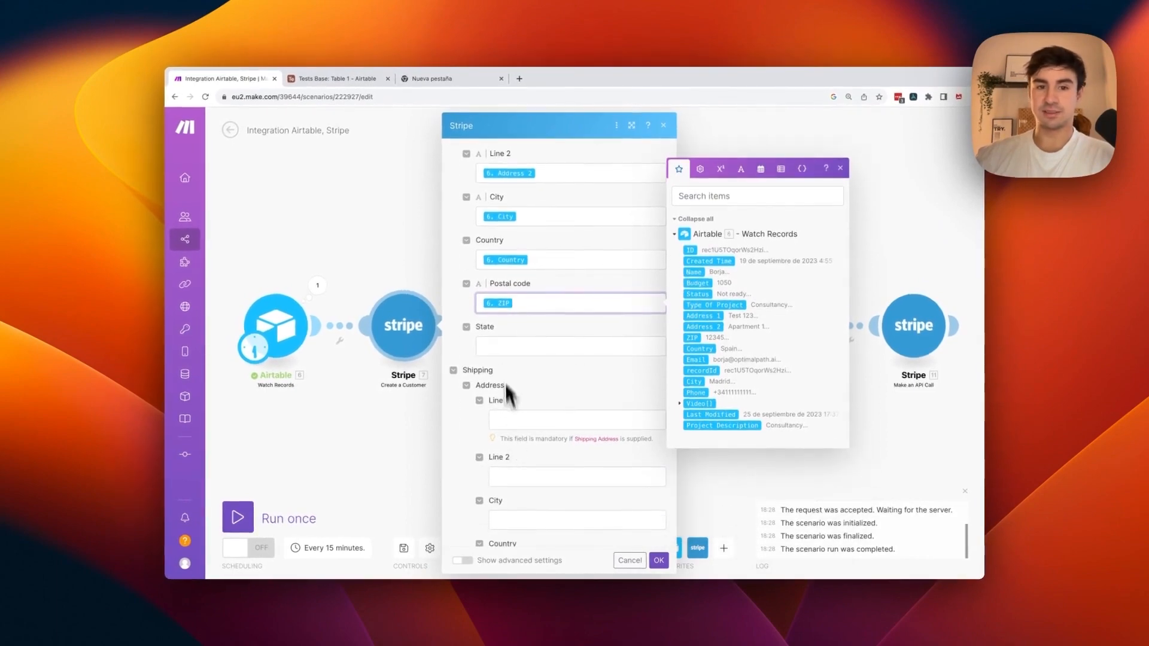
{"action": "scroll", "coordinate": [490, 375], "scroll_direction": "down", "scroll_amount": 5}
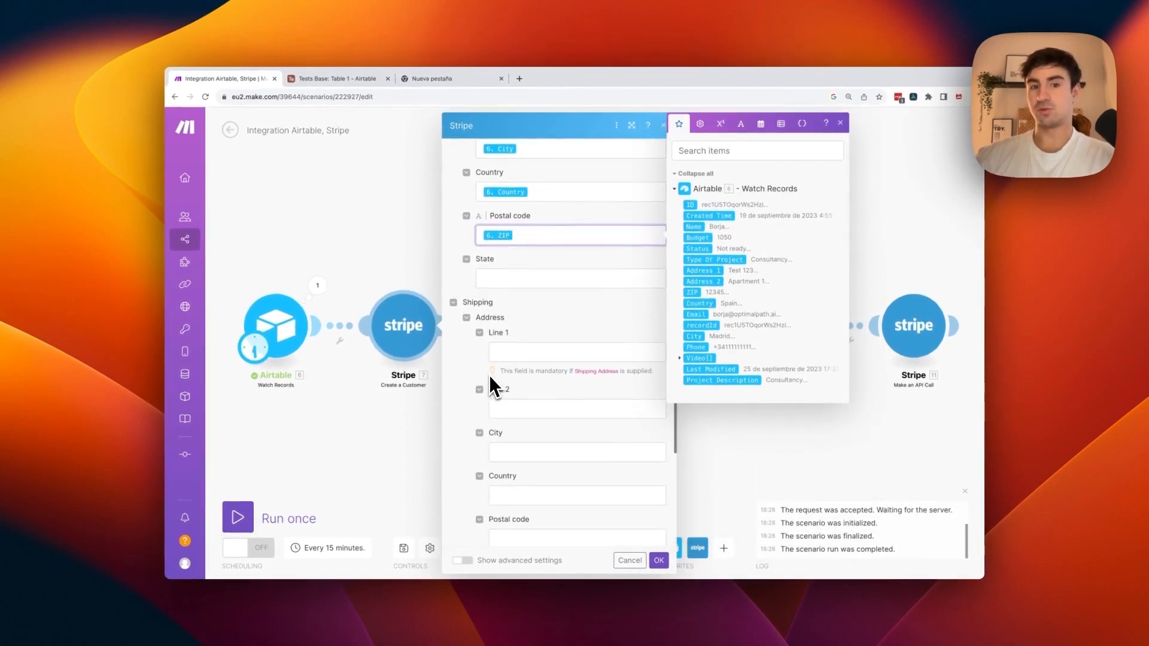
Step: Review the remaining and advanced settings of the Create a Customer module, hide the advanced ones again, and save the module
{"action": "scroll", "coordinate": [490, 375], "scroll_direction": "down", "scroll_amount": 3}
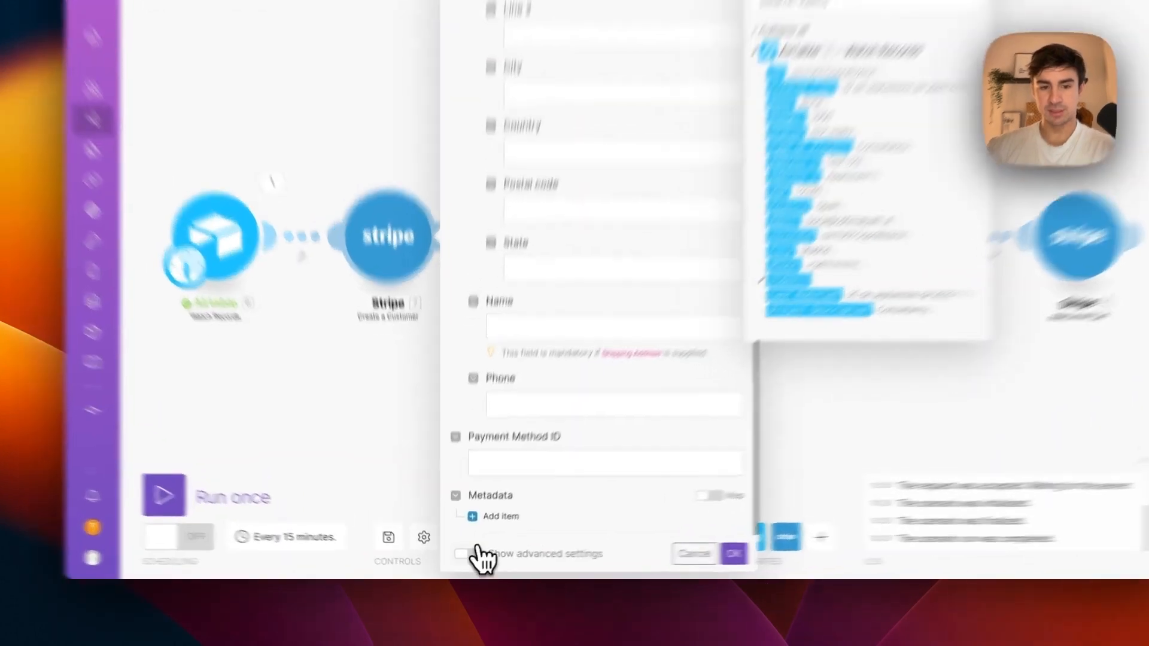
{"action": "left_click", "coordinate": [464, 560]}
{"action": "scroll", "coordinate": [591, 368], "scroll_direction": "down", "scroll_amount": 6}
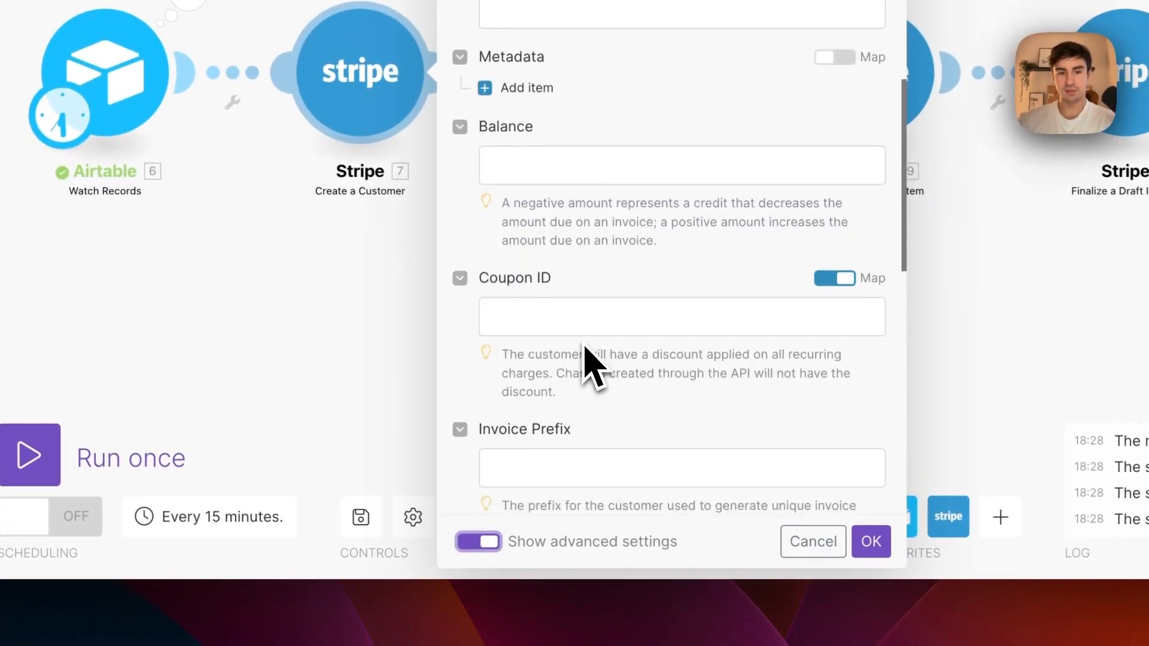
{"action": "scroll", "coordinate": [518, 461], "scroll_direction": "down", "scroll_amount": 5}
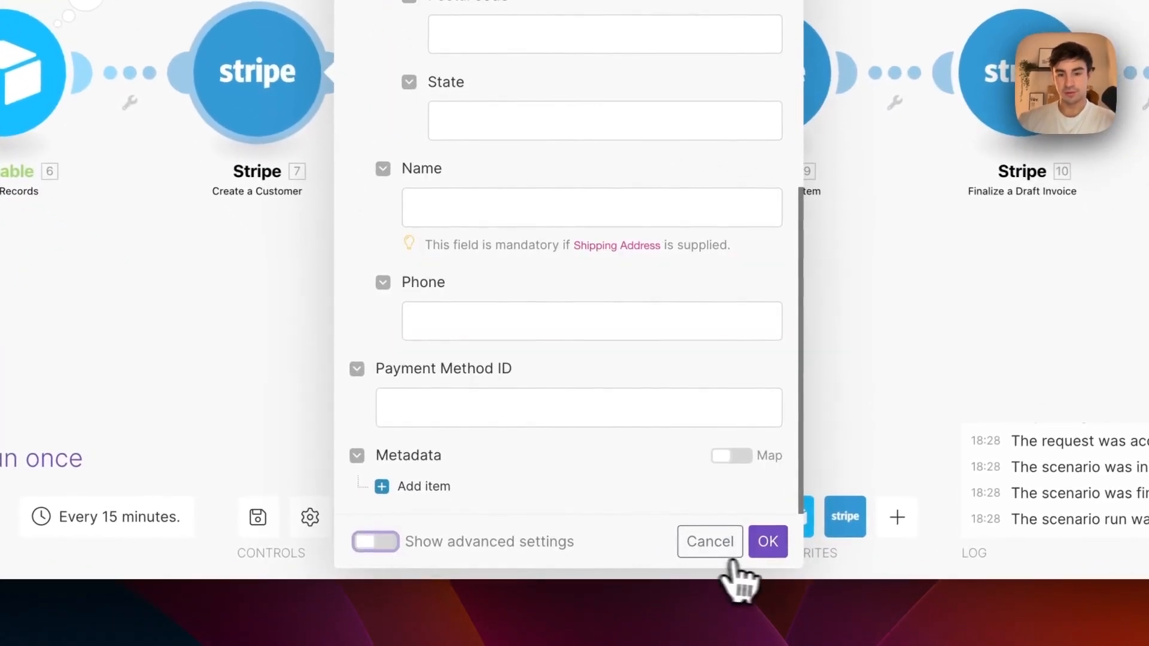
{"action": "left_click", "coordinate": [769, 555]}
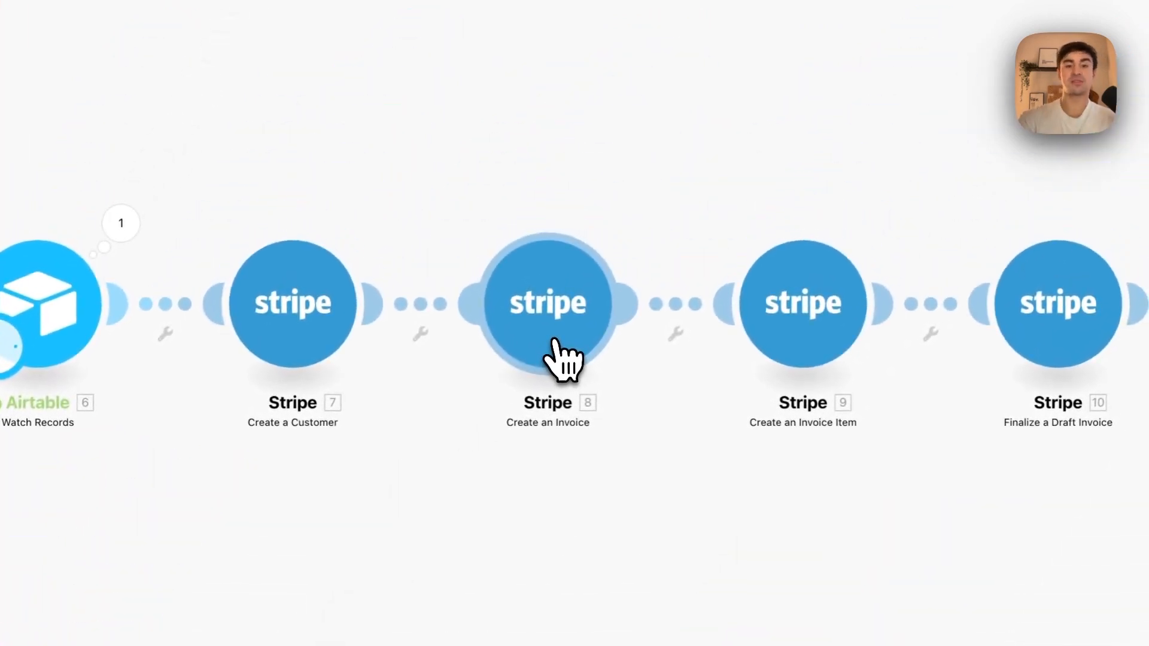
Step: In the Create an Invoice module, map Customer ID to the Customer ID from Create a Customer
{"action": "left_click", "coordinate": [554, 354]}
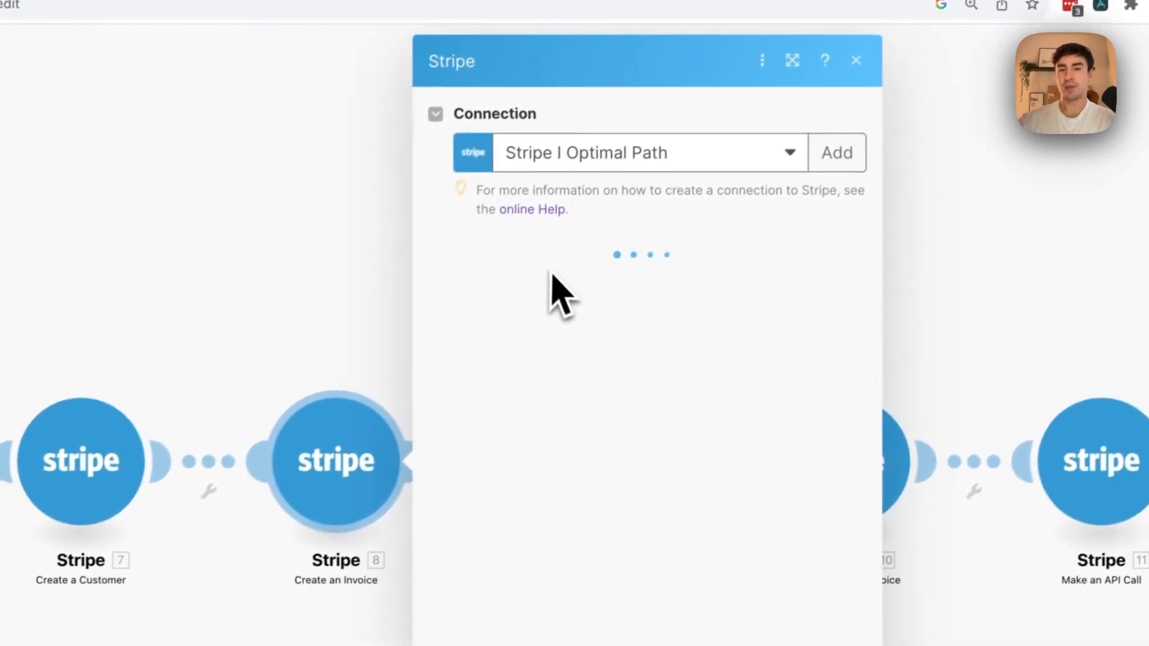
{"action": "left_click", "coordinate": [508, 294]}
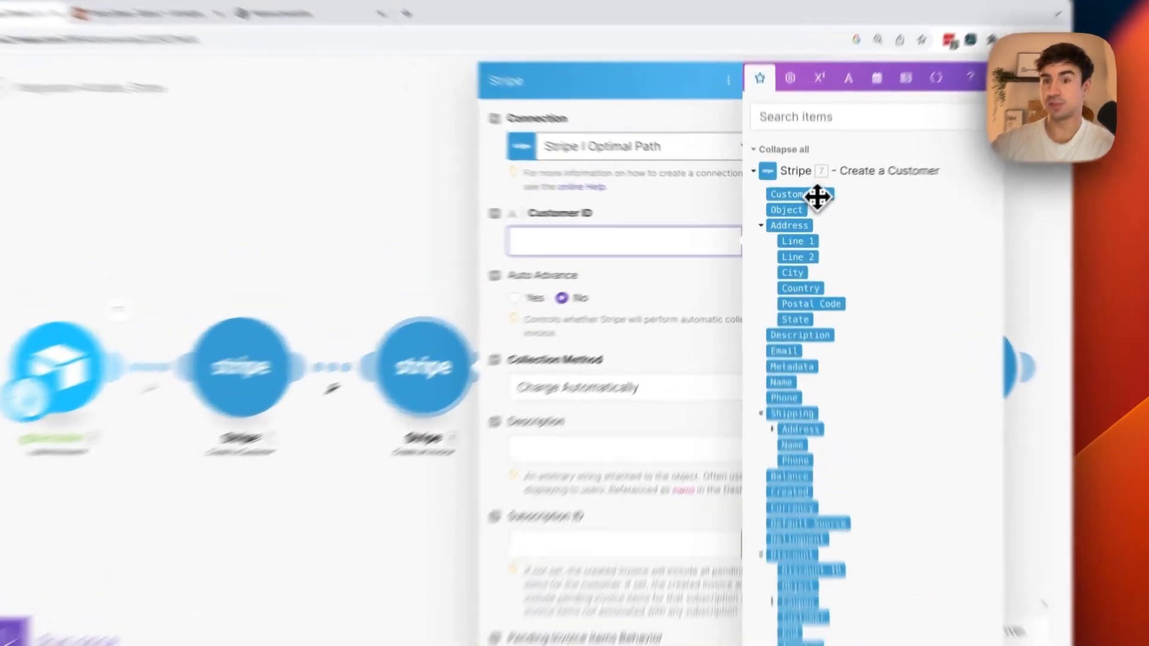
{"action": "left_click_drag", "start_coordinate": [805, 205], "coordinate": [643, 240]}
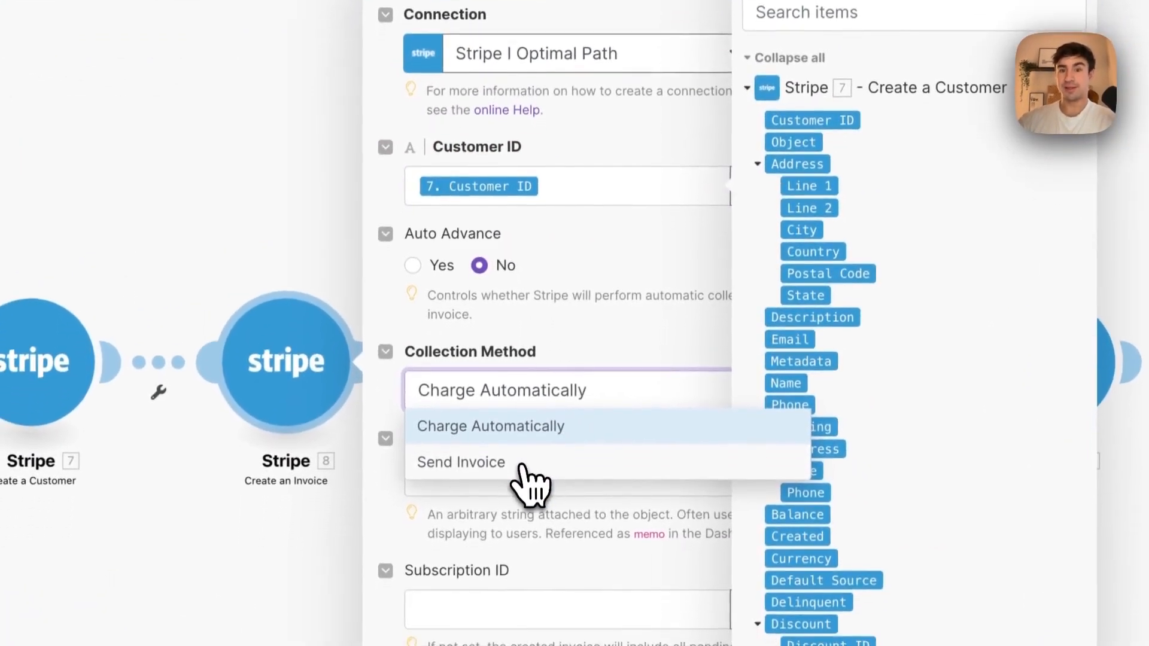
Step: Set the invoice's Collection Method to Send Invoice and Days Until Due to 7
{"action": "left_click", "coordinate": [523, 466]}
{"action": "scroll", "coordinate": [526, 482], "scroll_direction": "down", "scroll_amount": 2}
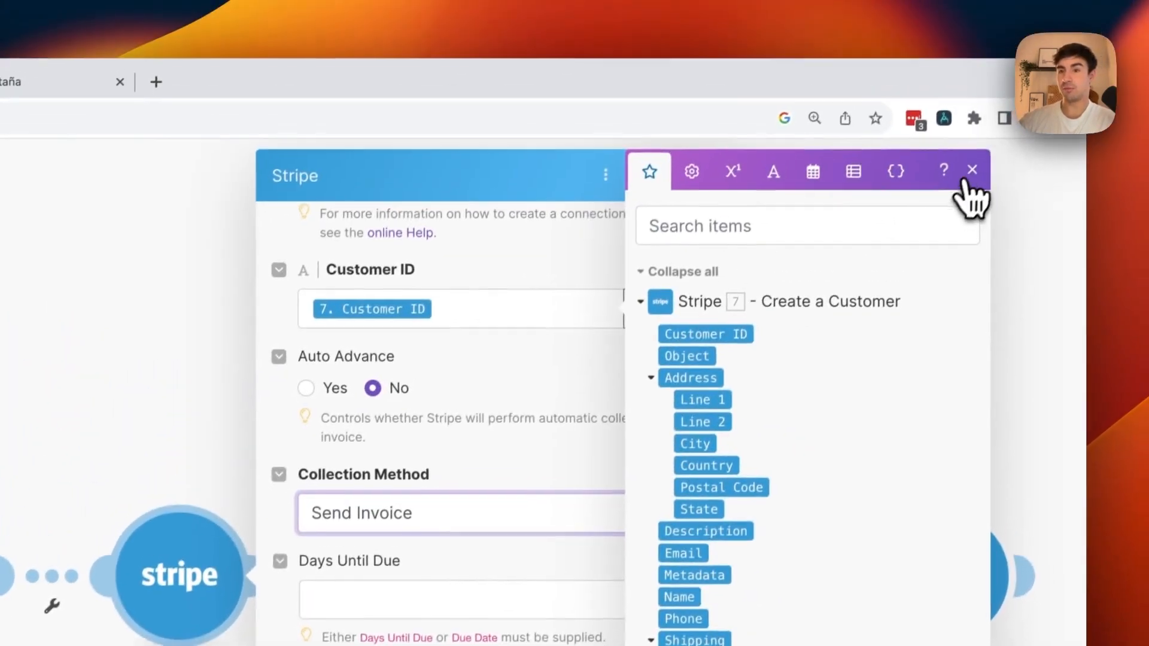
{"action": "left_click", "coordinate": [970, 174]}
{"action": "left_click", "coordinate": [338, 605]}
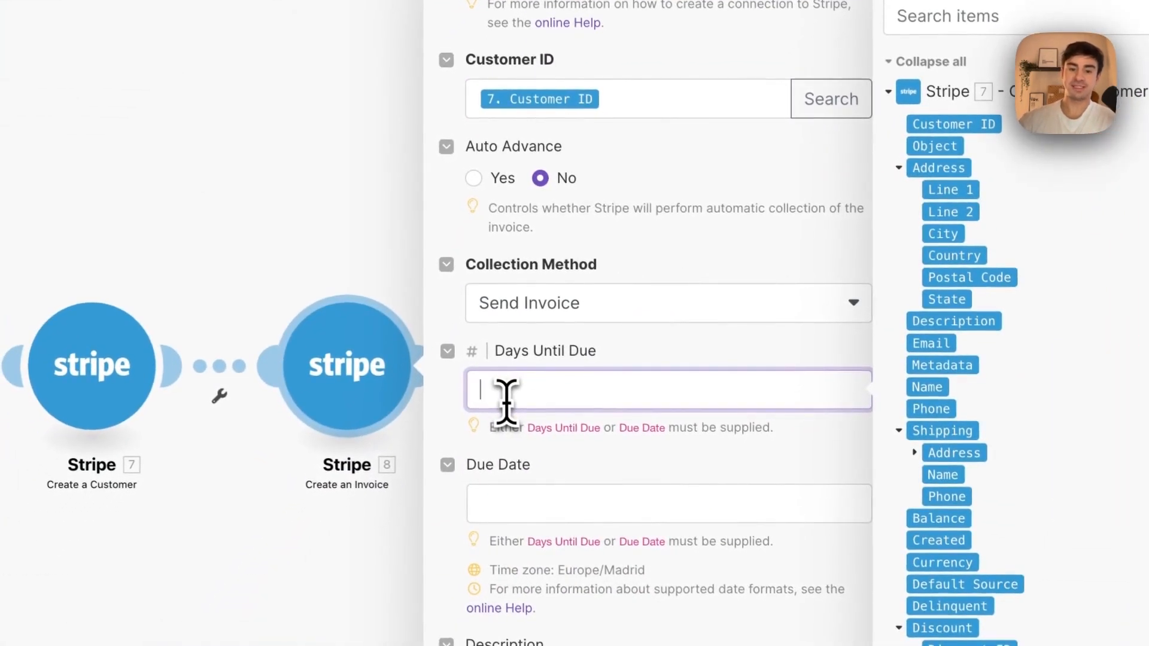
{"action": "type", "text": "7"}
Step: Map the invoice's Description to Airtable's Project Description
{"action": "scroll", "coordinate": [703, 365], "scroll_direction": "down", "scroll_amount": 2}
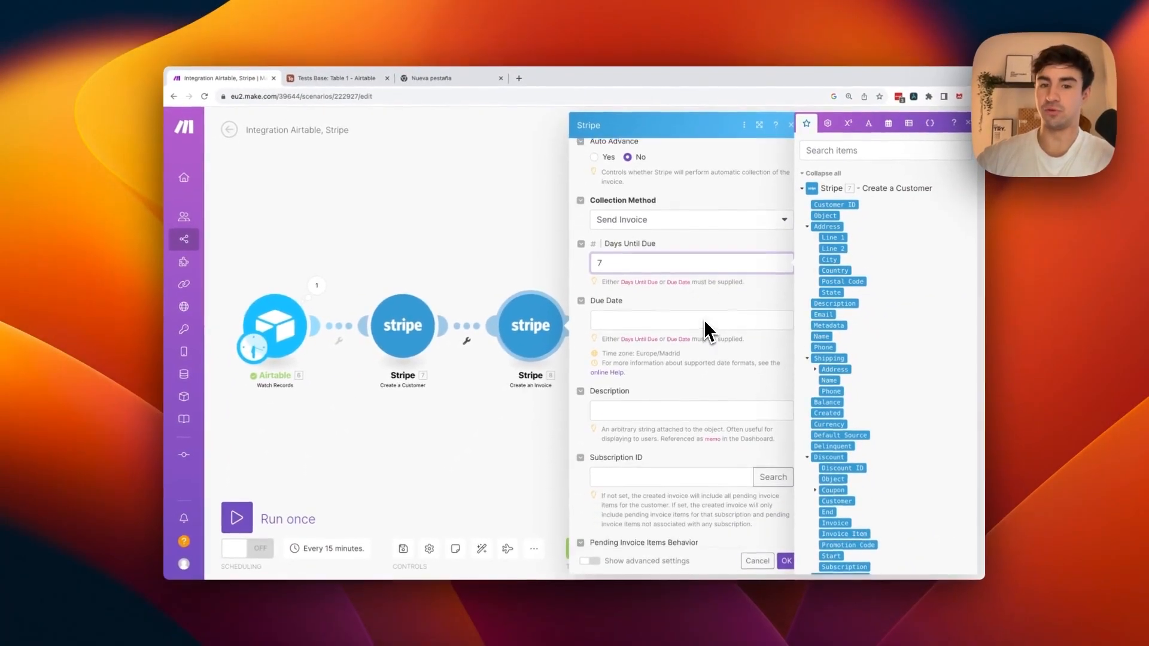
{"action": "scroll", "coordinate": [705, 328], "scroll_direction": "down", "scroll_amount": 2}
{"action": "left_click", "coordinate": [652, 359]}
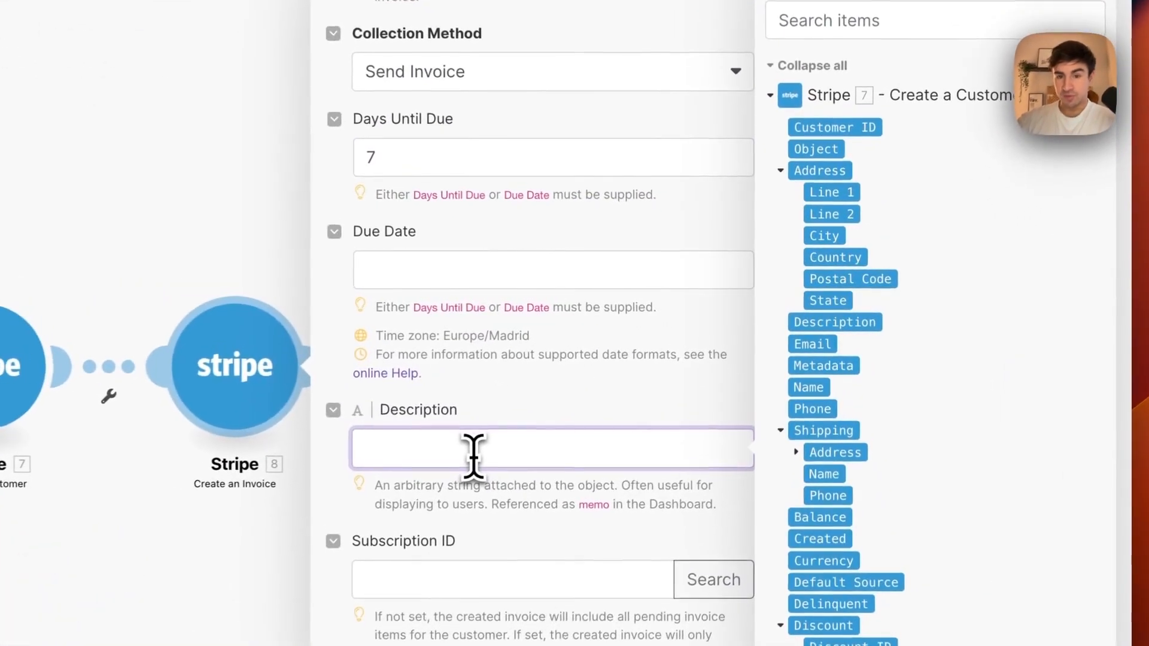
{"action": "scroll", "coordinate": [841, 441], "scroll_direction": "down", "scroll_amount": 10}
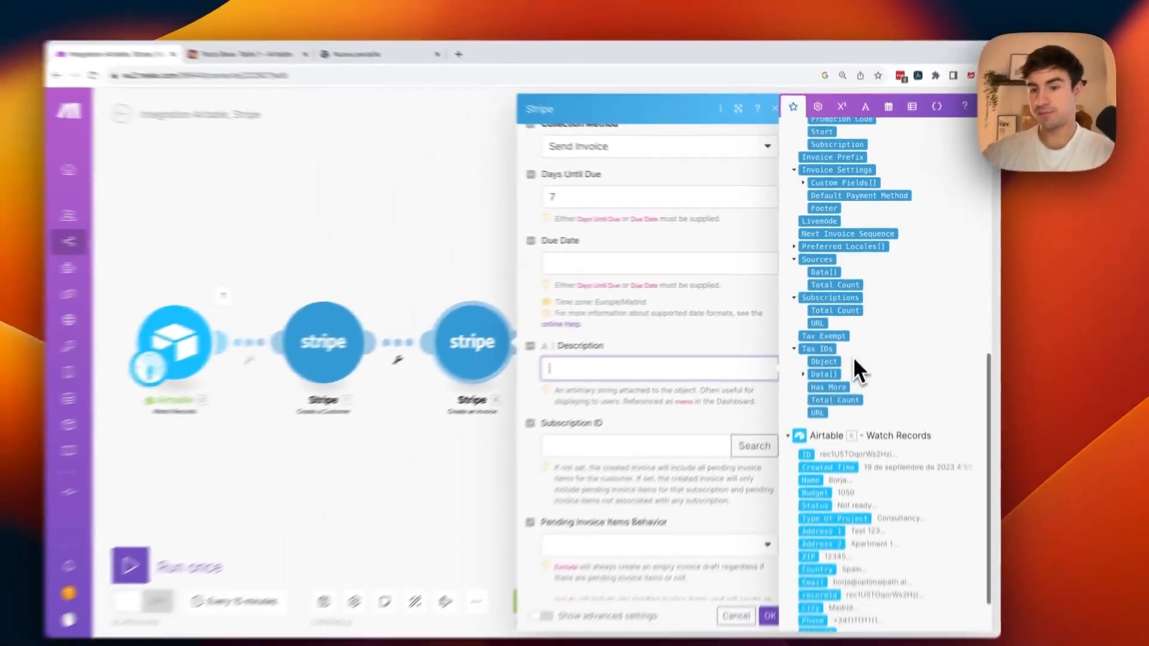
{"action": "scroll", "coordinate": [855, 359], "scroll_direction": "down", "scroll_amount": 2}
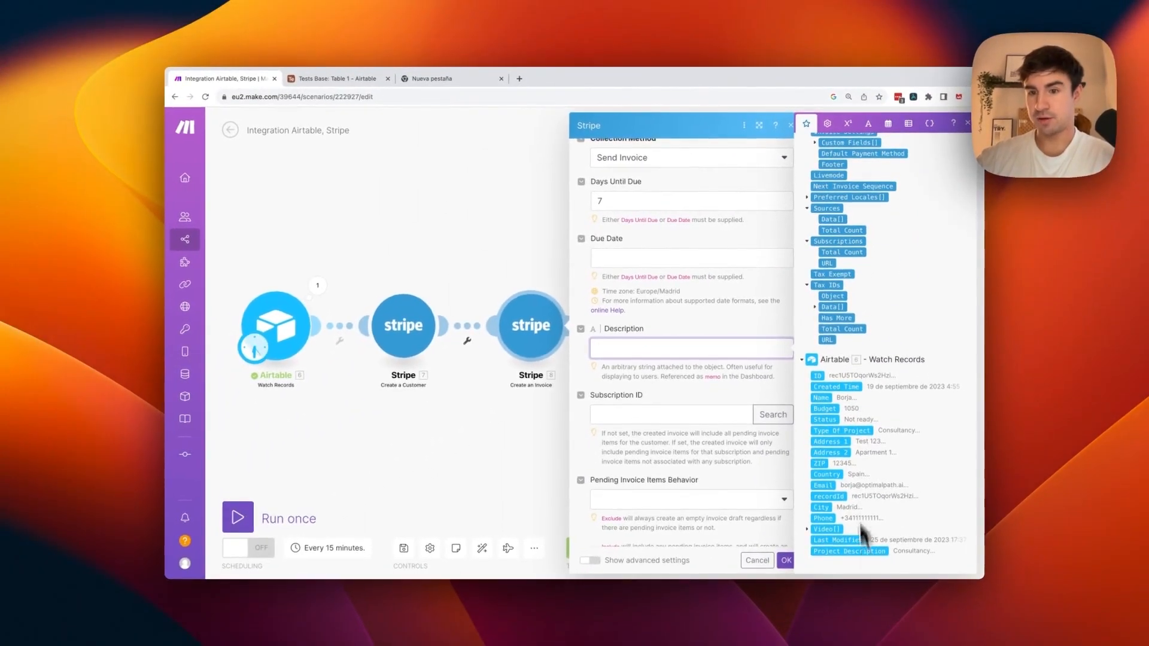
{"action": "scroll", "coordinate": [850, 192], "scroll_direction": "up", "scroll_amount": 1}
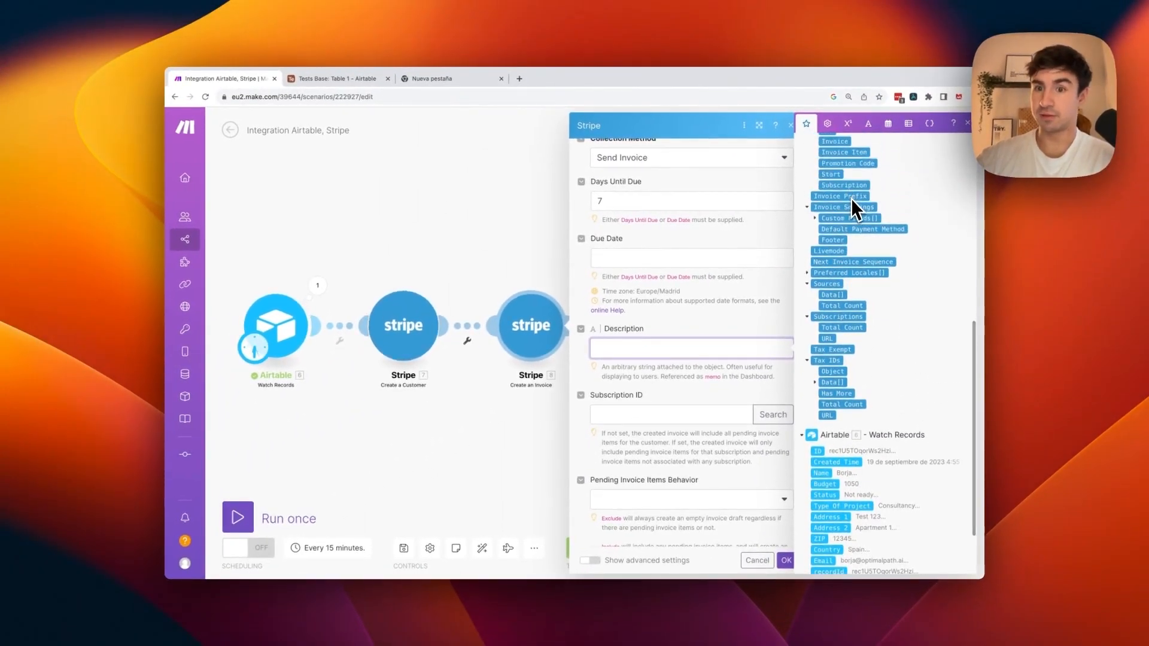
{"action": "scroll", "coordinate": [850, 194], "scroll_direction": "up", "scroll_amount": 4}
{"action": "scroll", "coordinate": [872, 359], "scroll_direction": "down", "scroll_amount": 5}
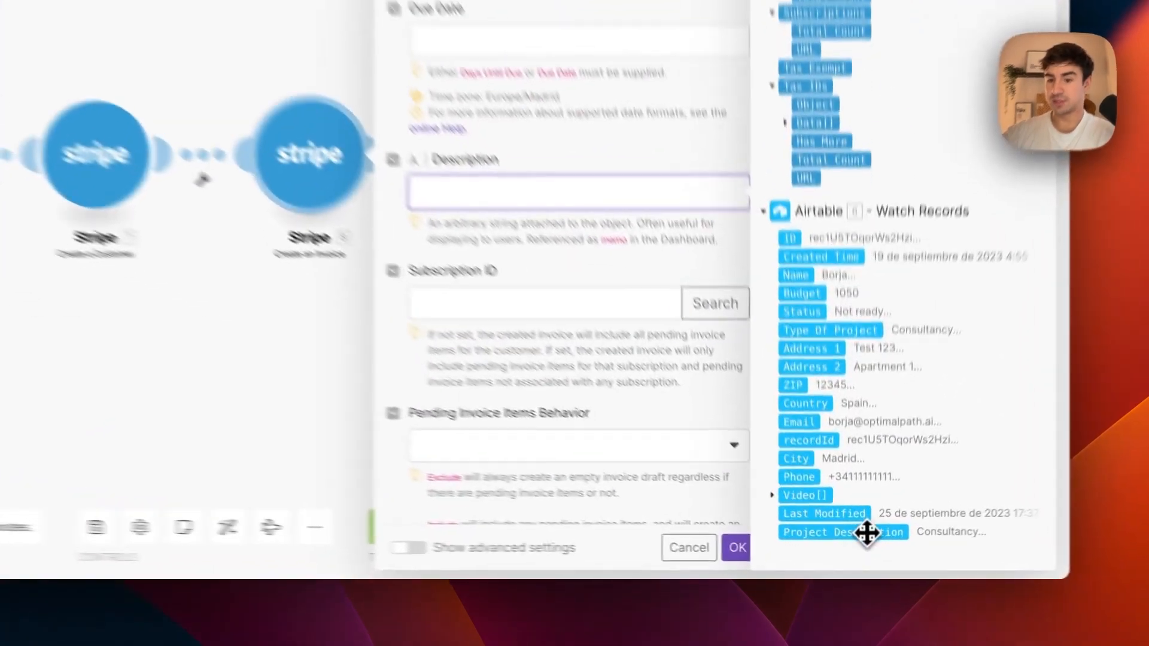
{"action": "left_click", "coordinate": [850, 551]}
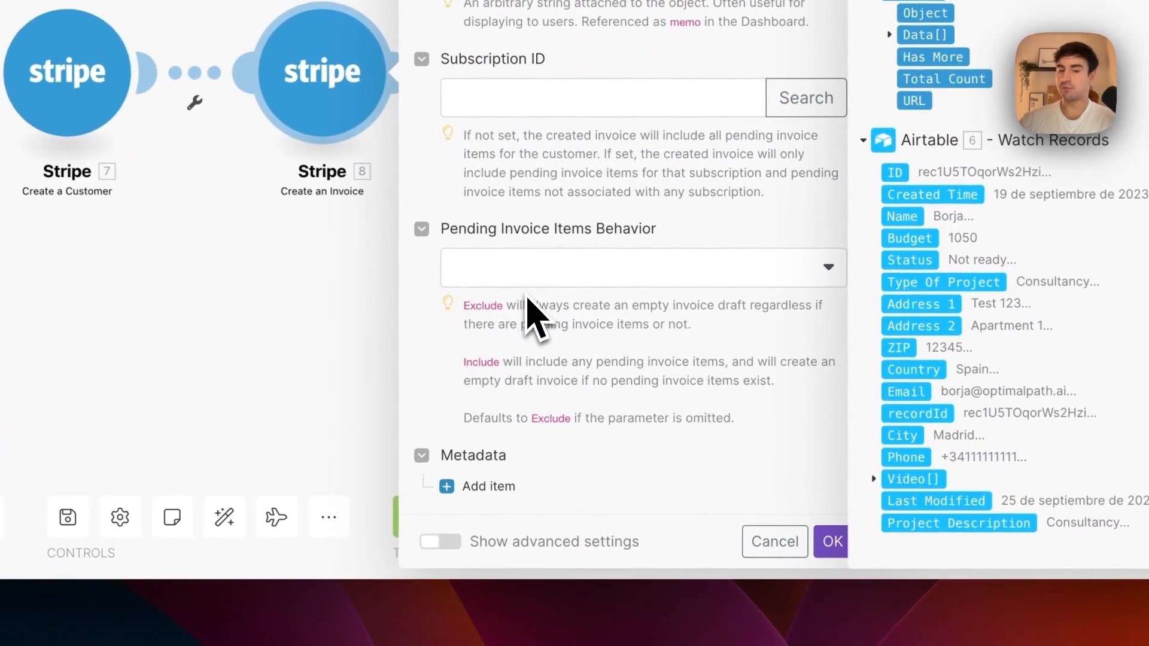
{"action": "left_click", "coordinate": [498, 396]}
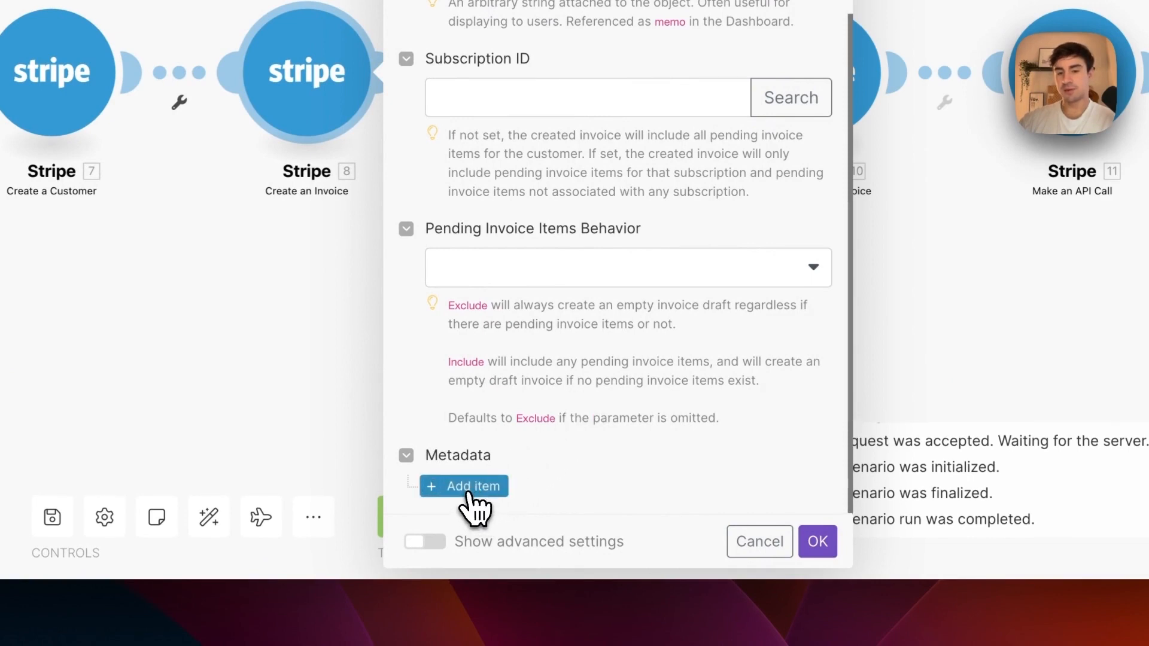
{"action": "scroll", "coordinate": [473, 513], "scroll_direction": "down", "scroll_amount": 4}
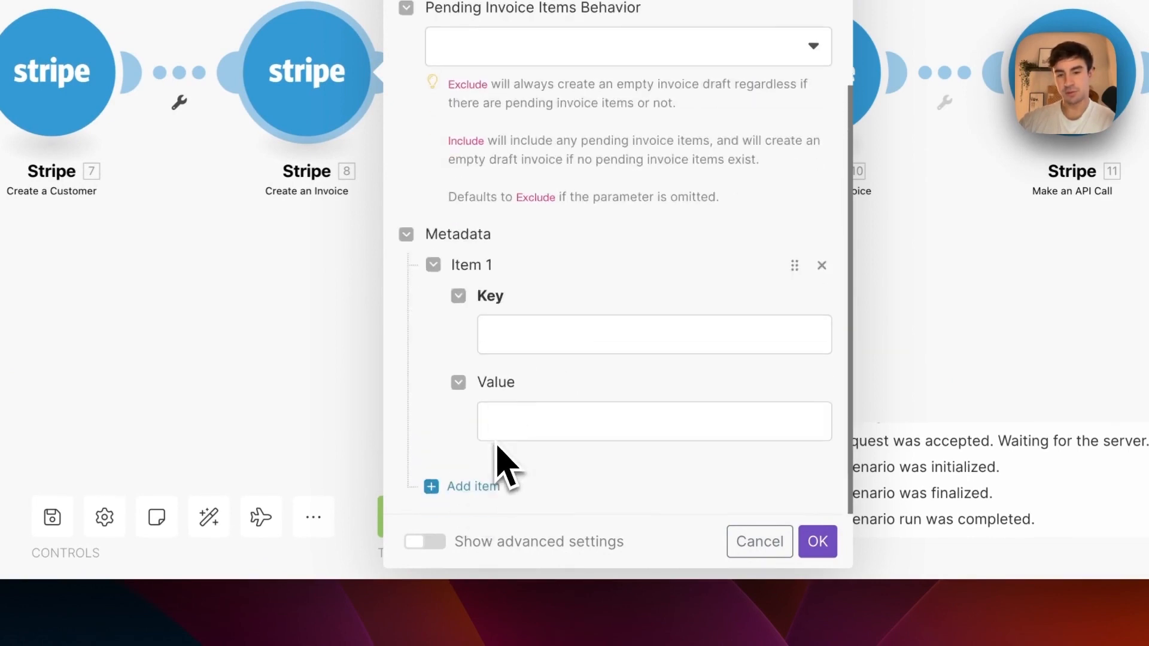
{"action": "left_click", "coordinate": [822, 265]}
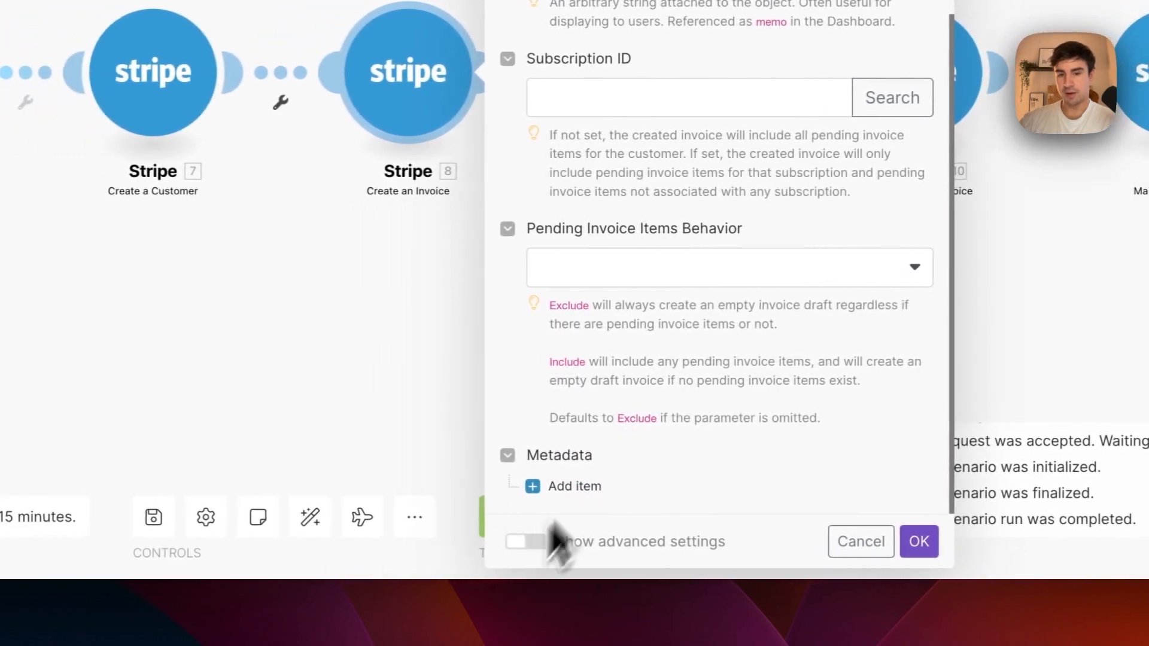
Step: Review the advanced settings of the Create an Invoice module, hide them again, and save the module
{"action": "scroll", "coordinate": [646, 347], "scroll_direction": "down", "scroll_amount": 10}
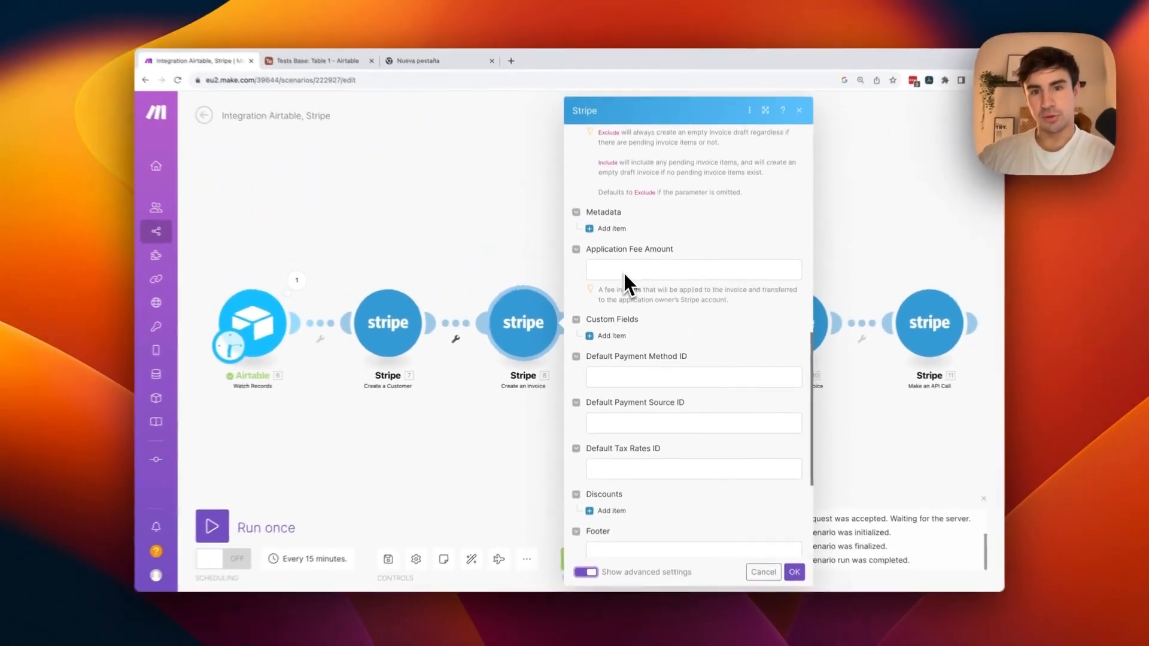
{"action": "scroll", "coordinate": [626, 277], "scroll_direction": "down", "scroll_amount": 5}
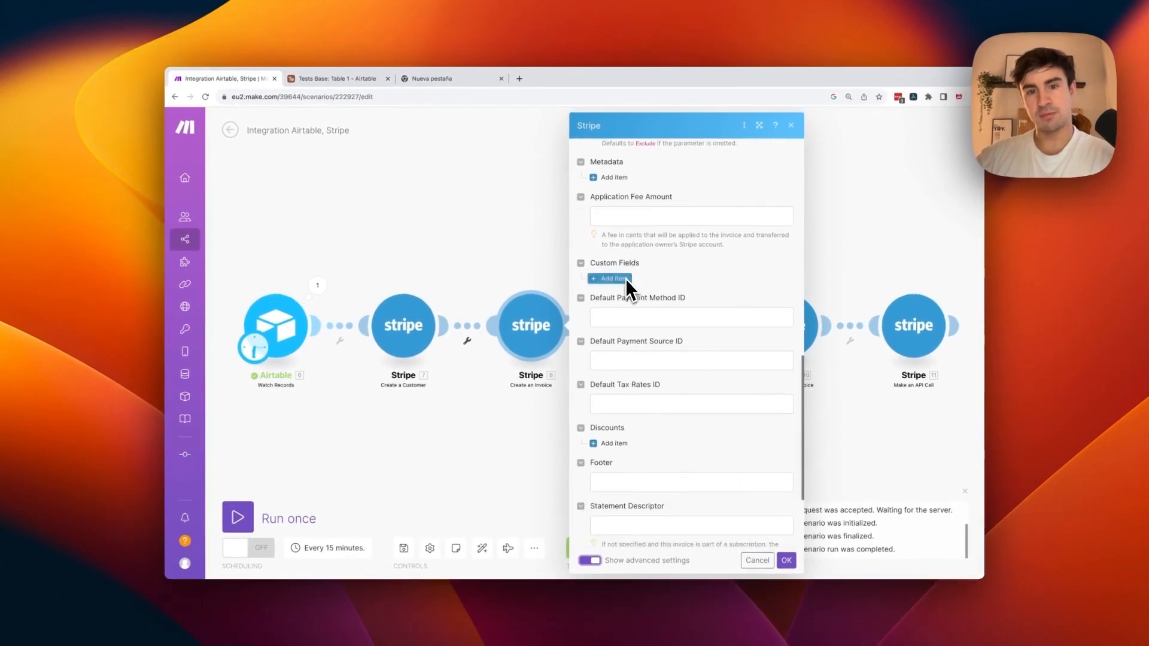
{"action": "scroll", "coordinate": [625, 288], "scroll_direction": "down", "scroll_amount": 1}
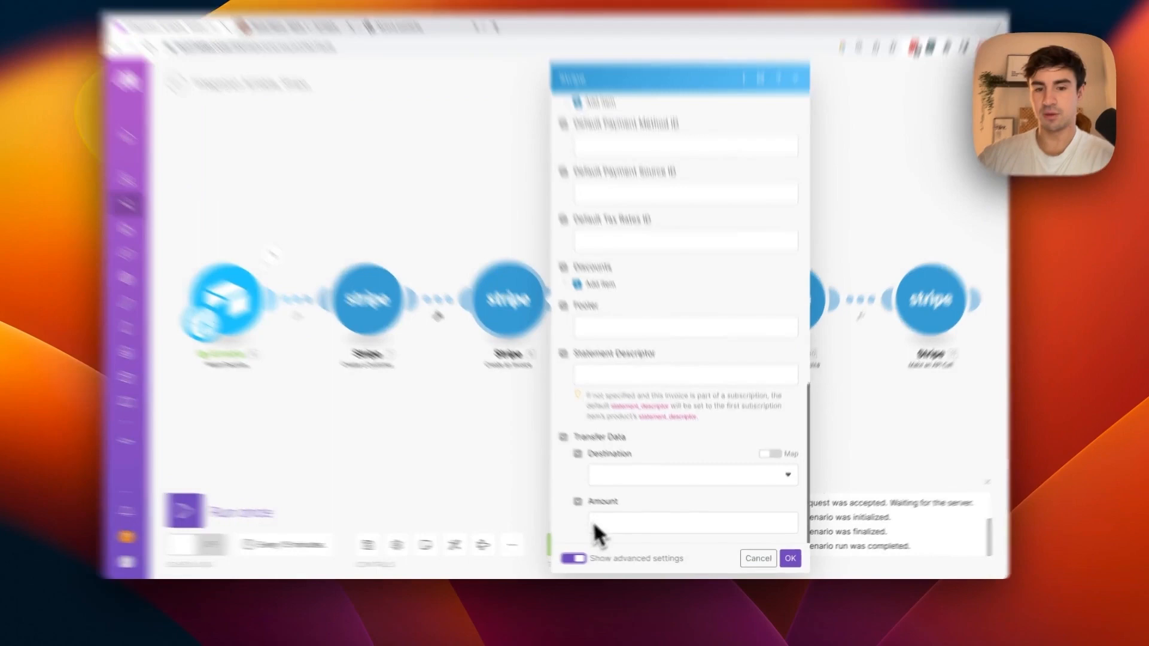
{"action": "left_click", "coordinate": [590, 560]}
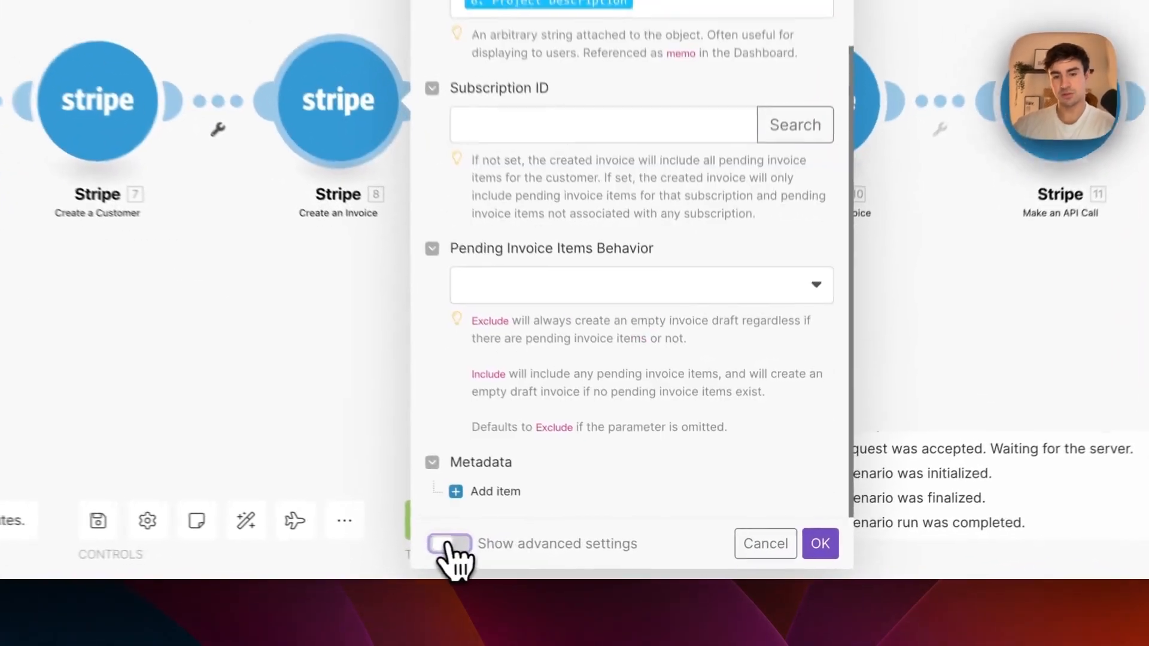
{"action": "left_click", "coordinate": [833, 555]}
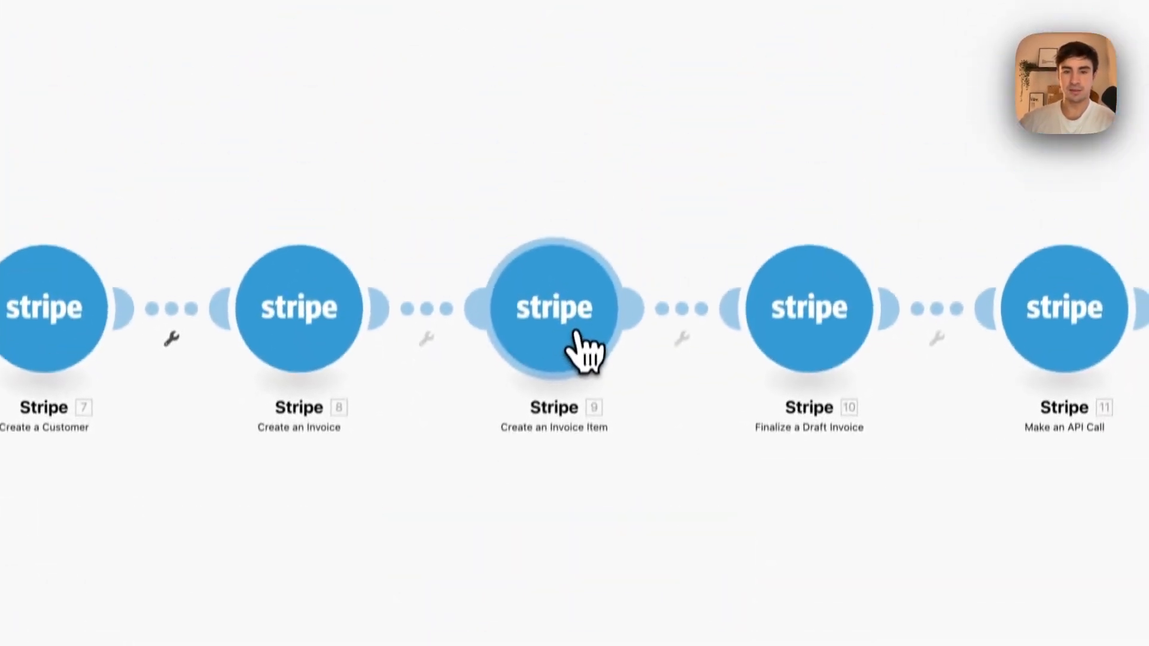
Step: In the Create an Invoice Item module, search the mappable items for "customer" and map Customer ID to Create a Customer's Customer ID
{"action": "left_click", "coordinate": [570, 359]}
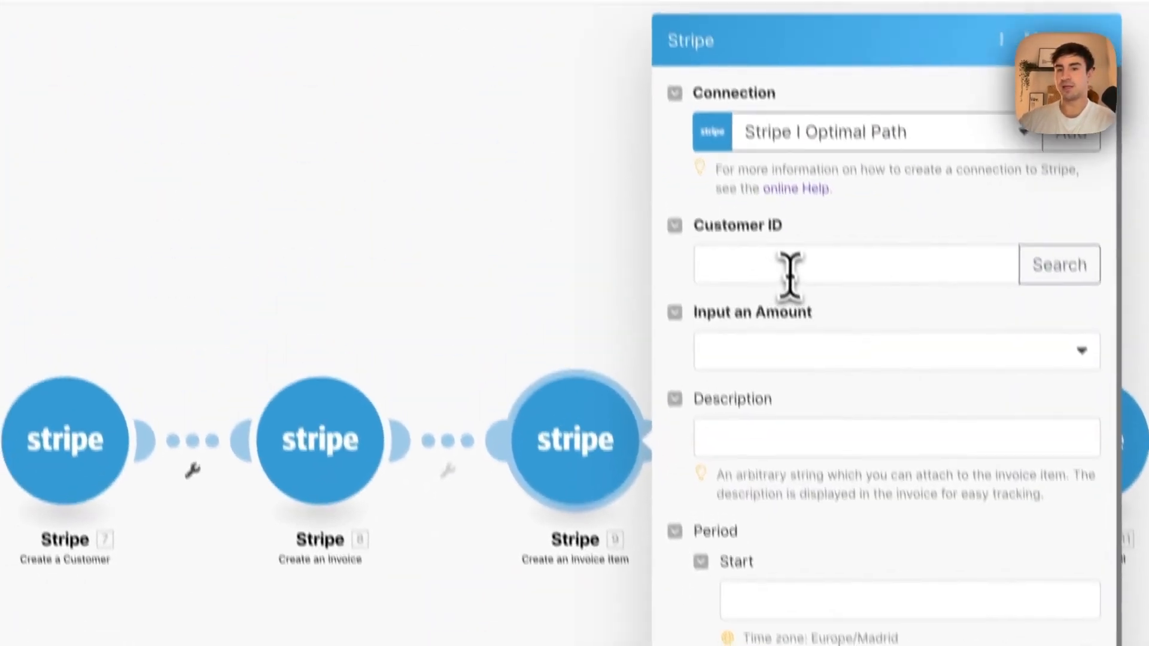
{"action": "left_click", "coordinate": [772, 160]}
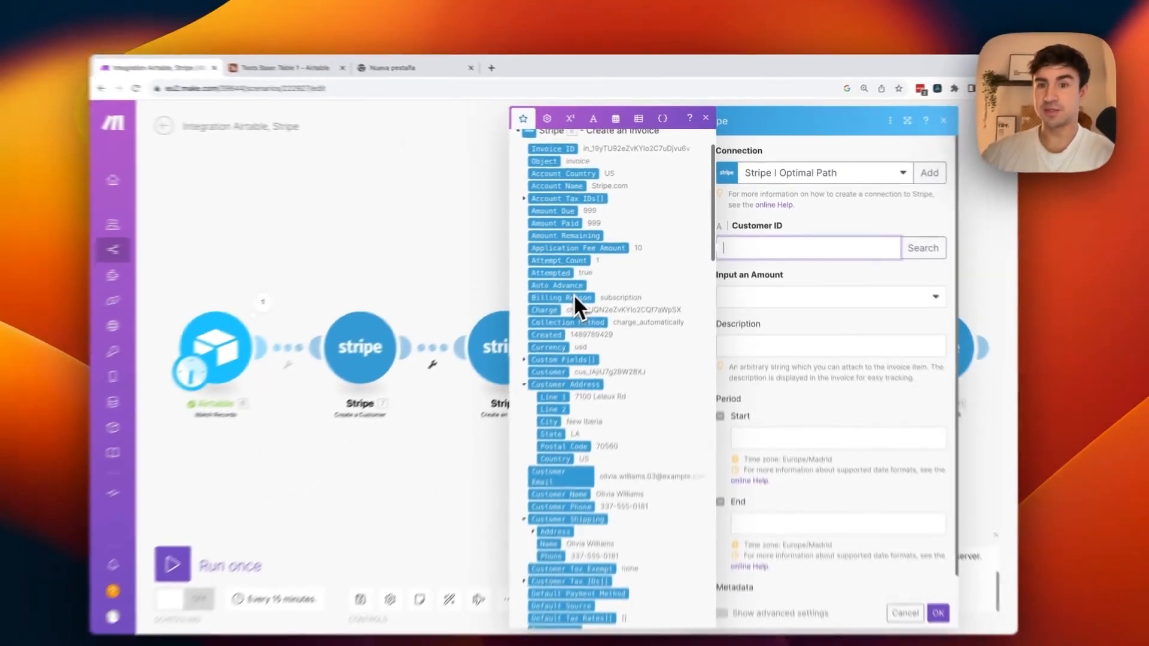
{"action": "scroll", "coordinate": [455, 419], "scroll_direction": "down", "scroll_amount": 5}
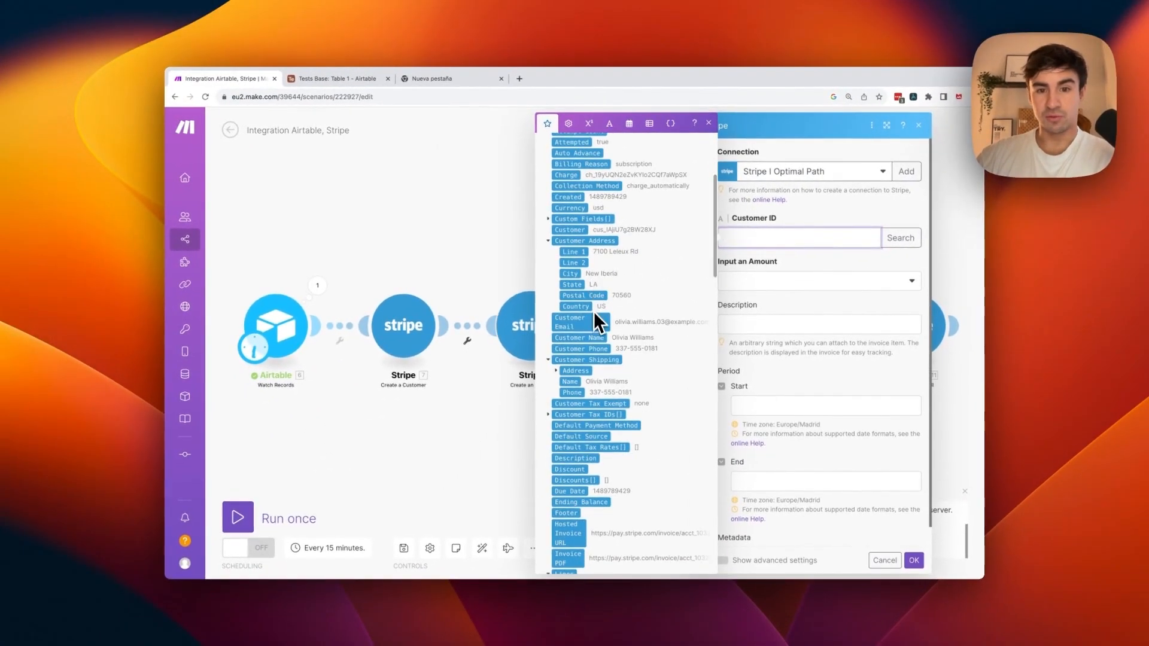
{"action": "scroll", "coordinate": [594, 316], "scroll_direction": "up", "scroll_amount": 10}
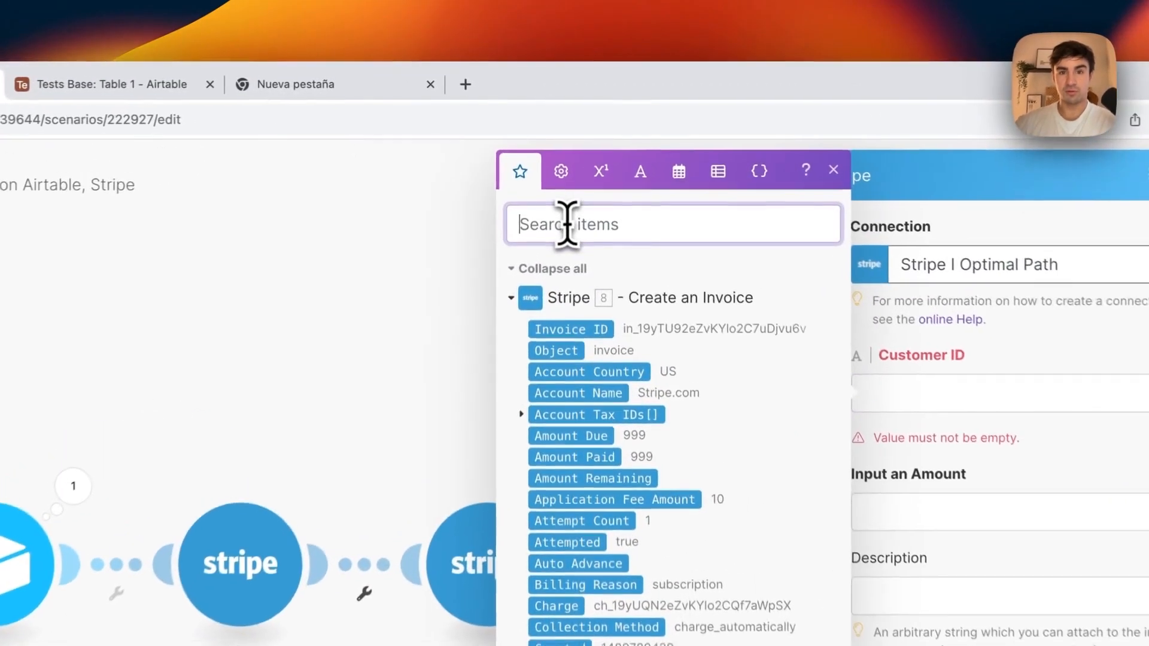
{"action": "type", "text": "customer"}
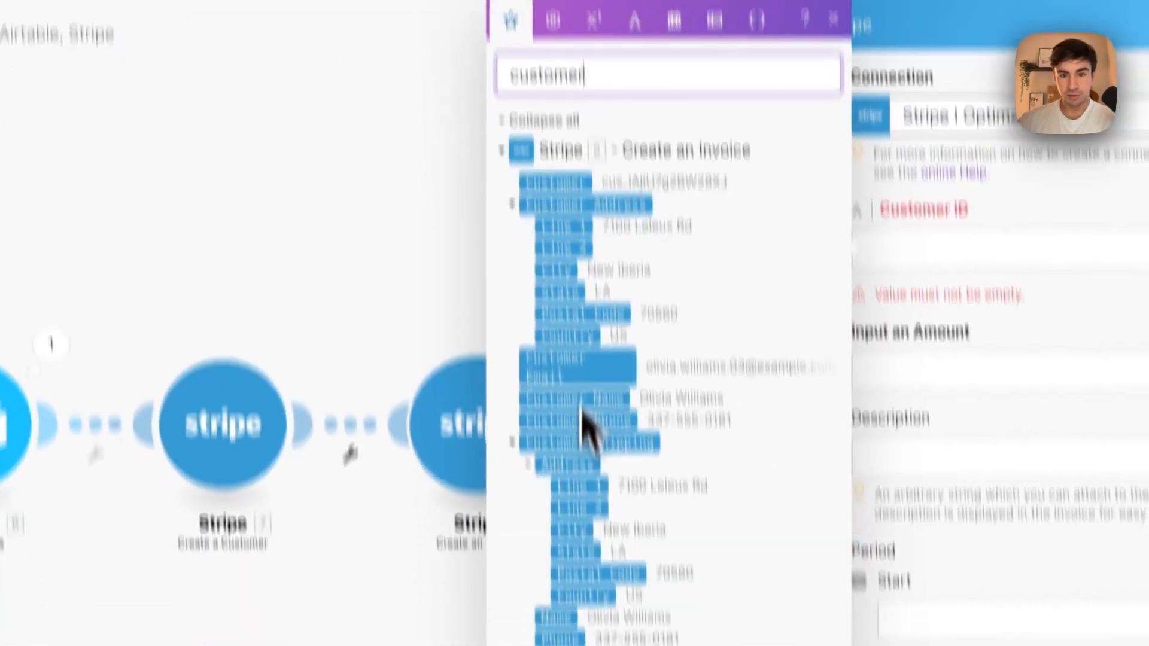
{"action": "scroll", "coordinate": [587, 431], "scroll_direction": "down", "scroll_amount": 2}
{"action": "left_click", "coordinate": [541, 413]}
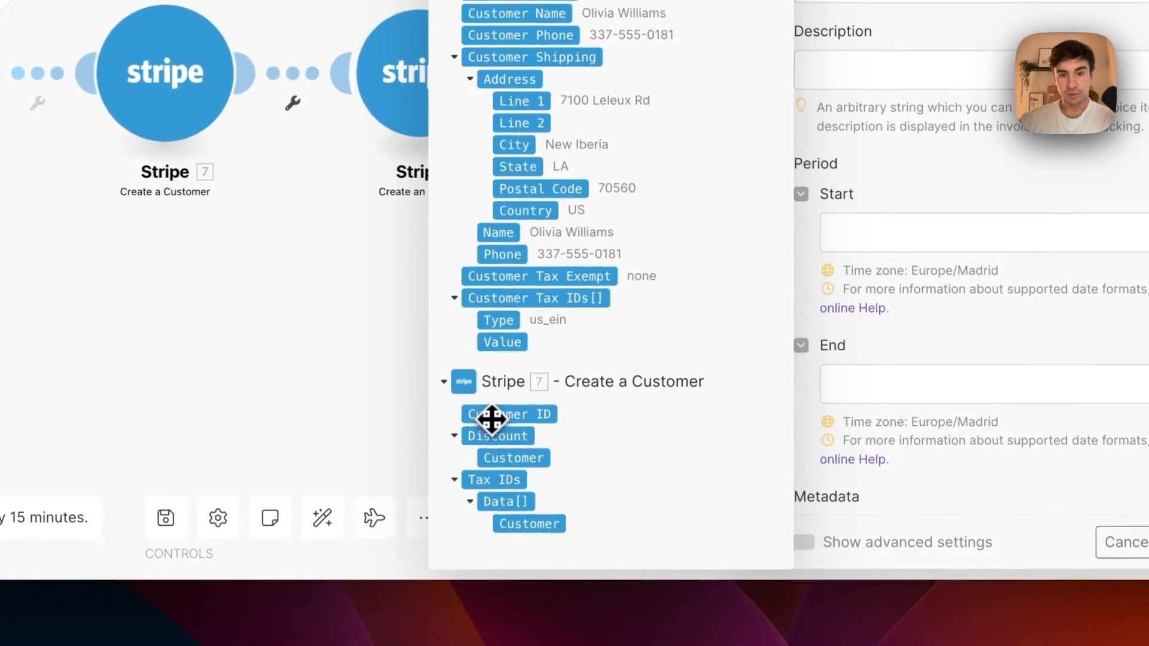
{"action": "left_click_drag", "start_coordinate": [477, 645], "coordinate": [947, 100]}
{"action": "left_click_drag", "start_coordinate": [853, 52], "coordinate": [826, 100]}
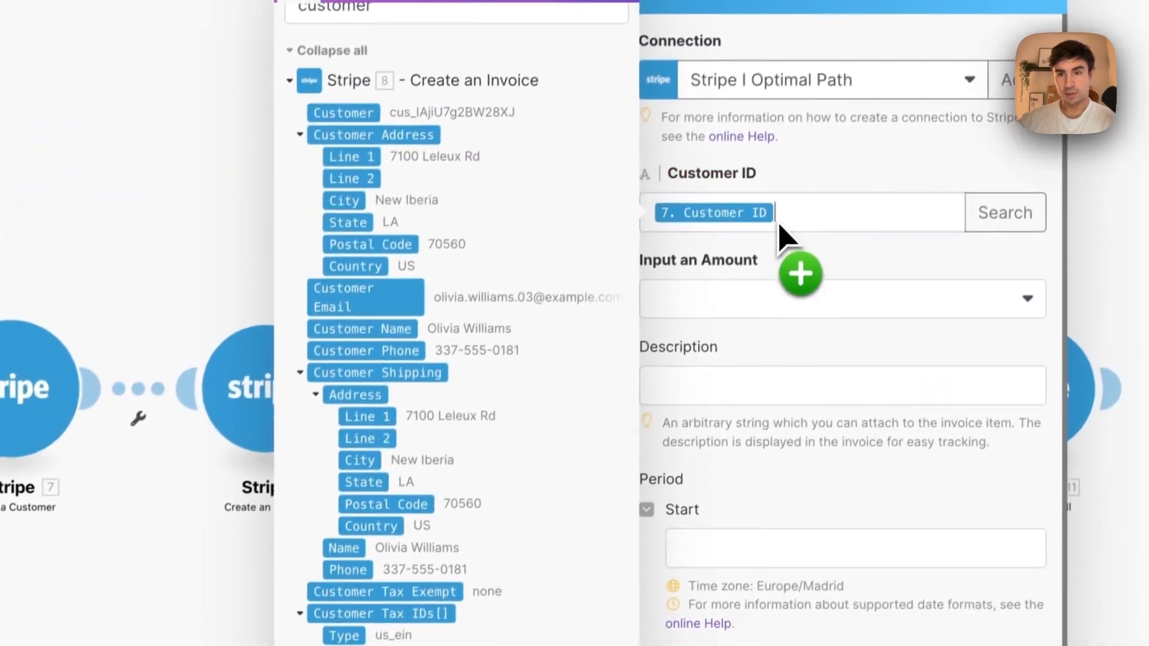
Step: Set the invoice item's Input an Amount to By a Total Amount and map Amount to Airtable's Budget
{"action": "left_click", "coordinate": [822, 217]}
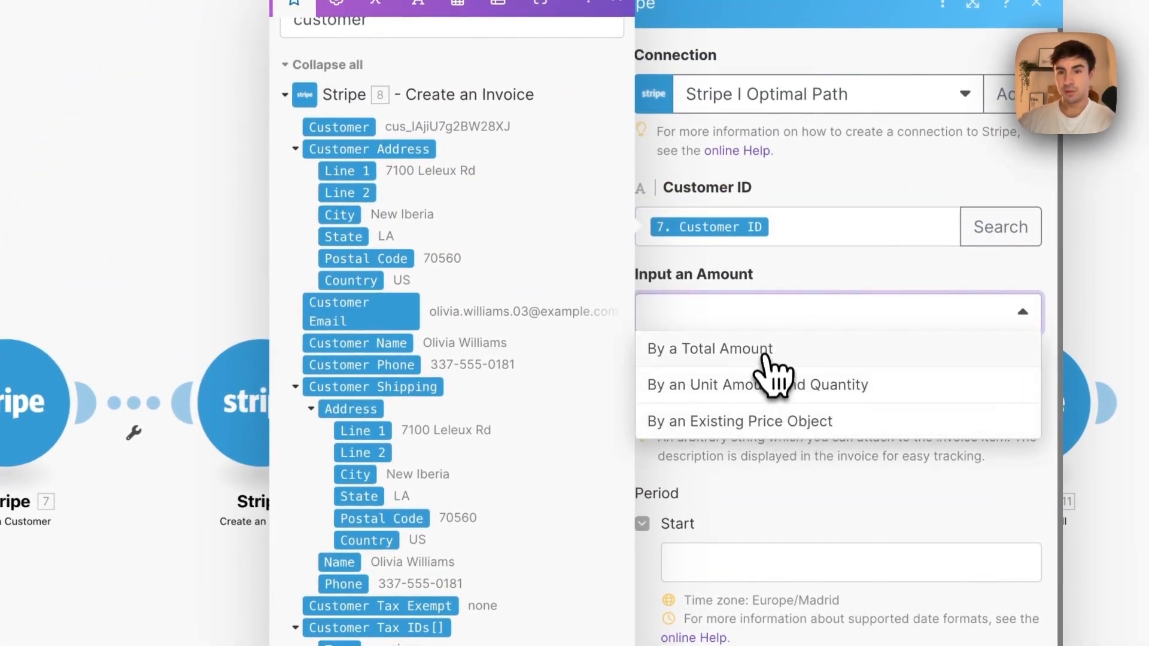
{"action": "left_click", "coordinate": [738, 359]}
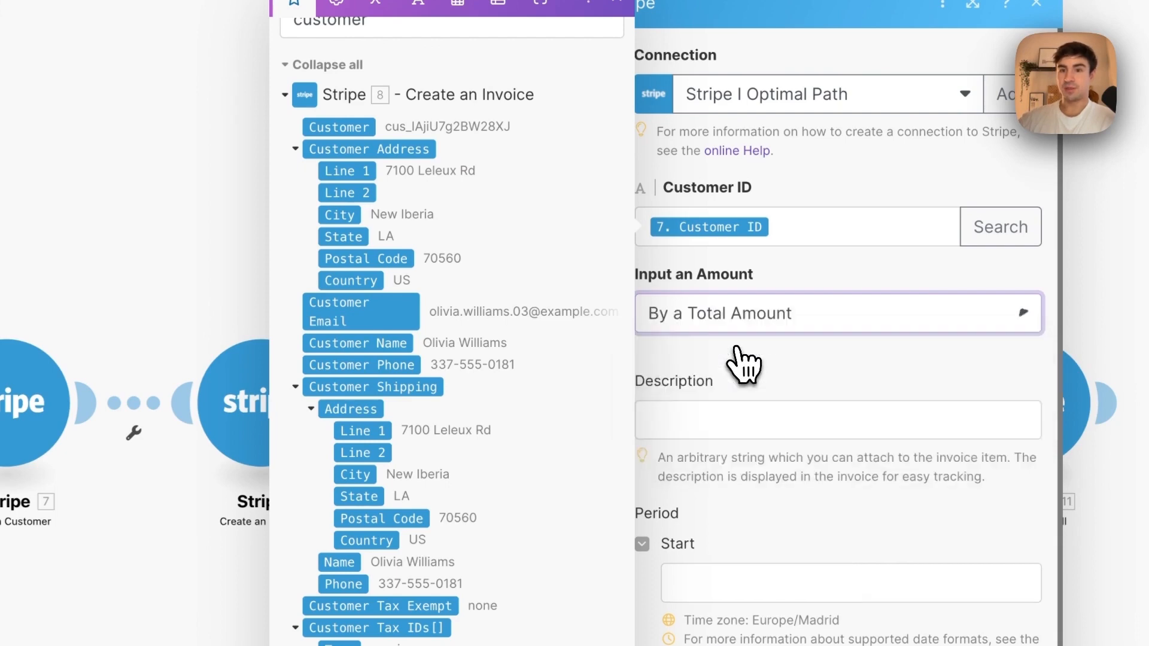
{"action": "left_click", "coordinate": [735, 404]}
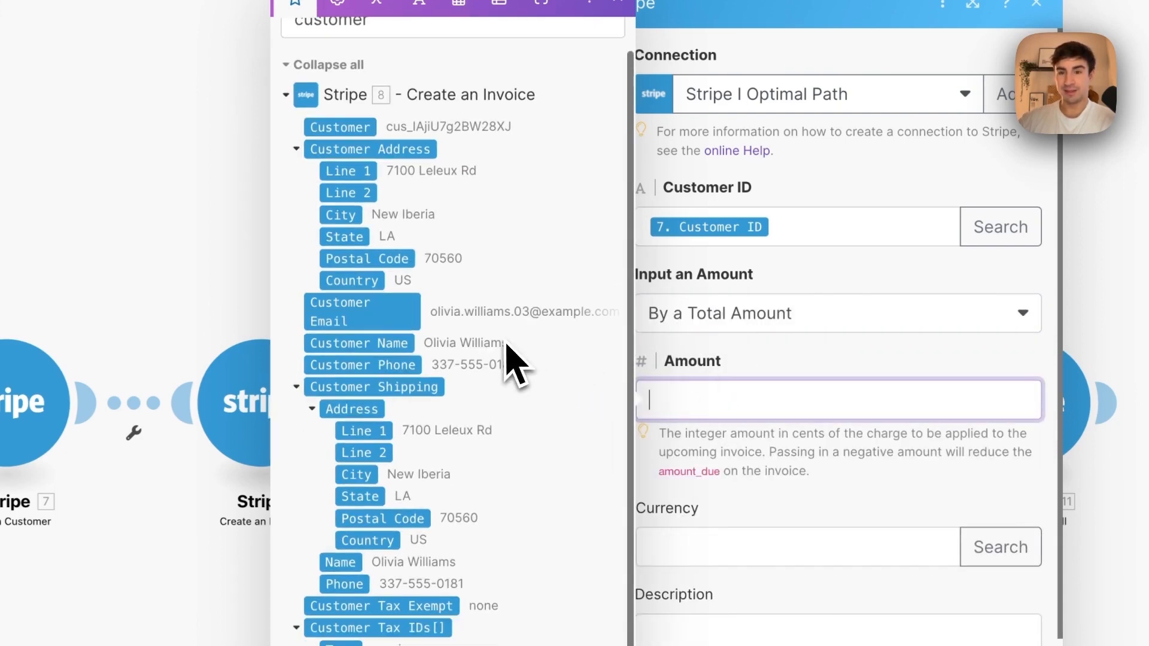
{"action": "scroll", "coordinate": [600, 419], "scroll_direction": "down", "scroll_amount": 1}
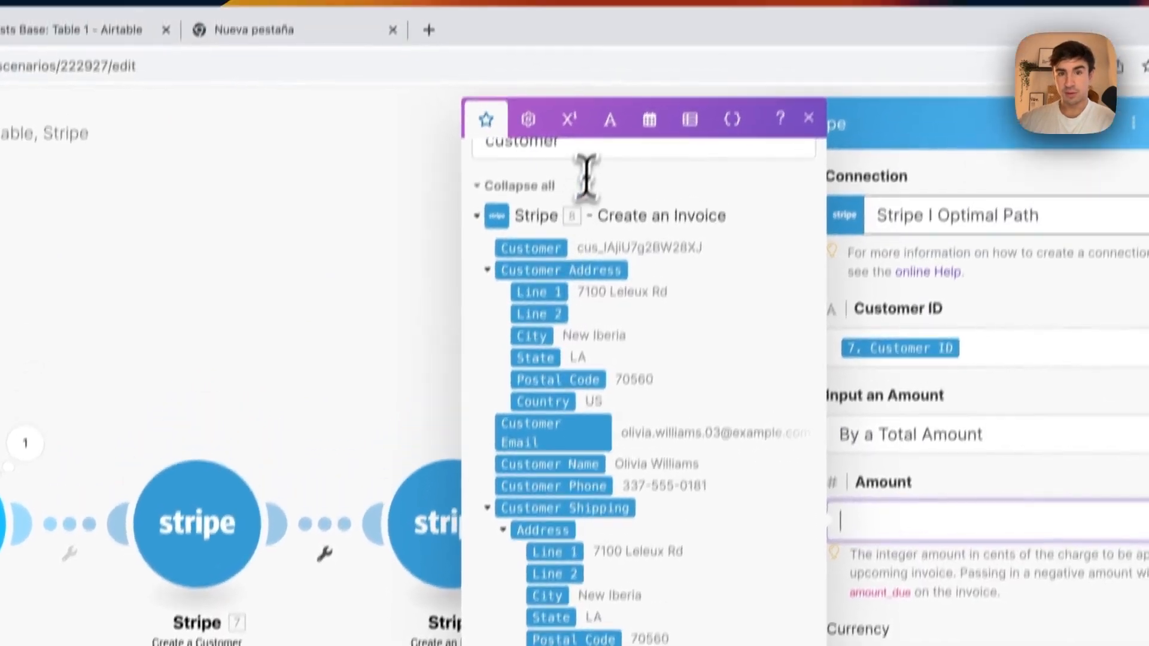
{"action": "double_click", "coordinate": [597, 85]}
{"action": "key", "text": "BackSpace"}
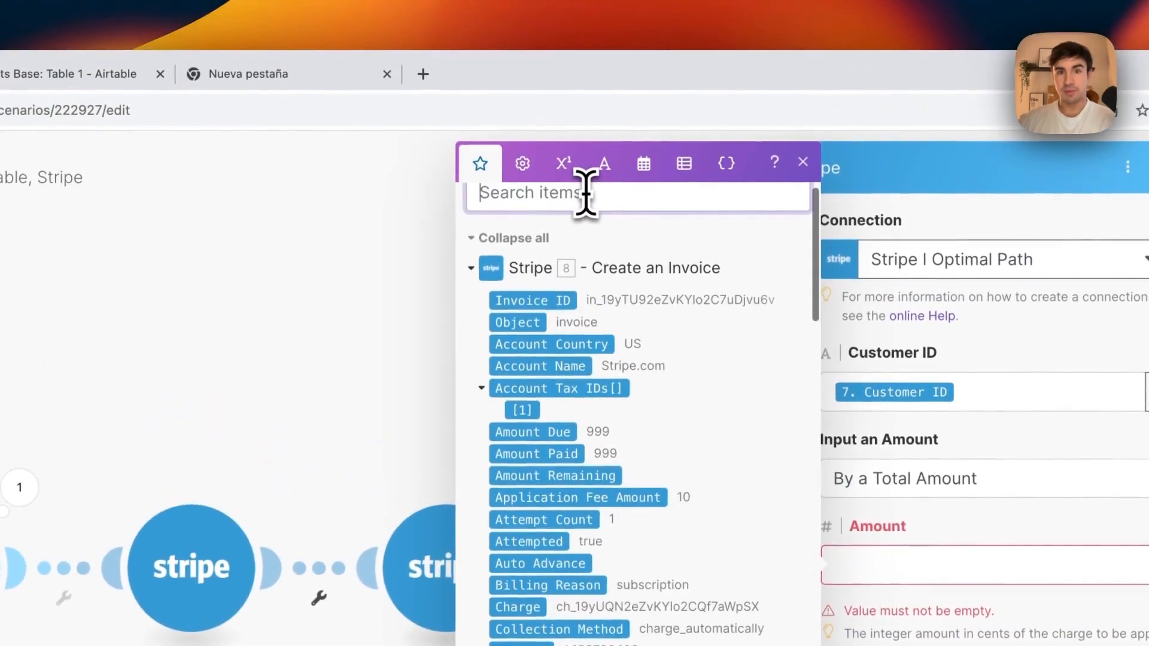
{"action": "scroll", "coordinate": [599, 431], "scroll_direction": "down", "scroll_amount": 12}
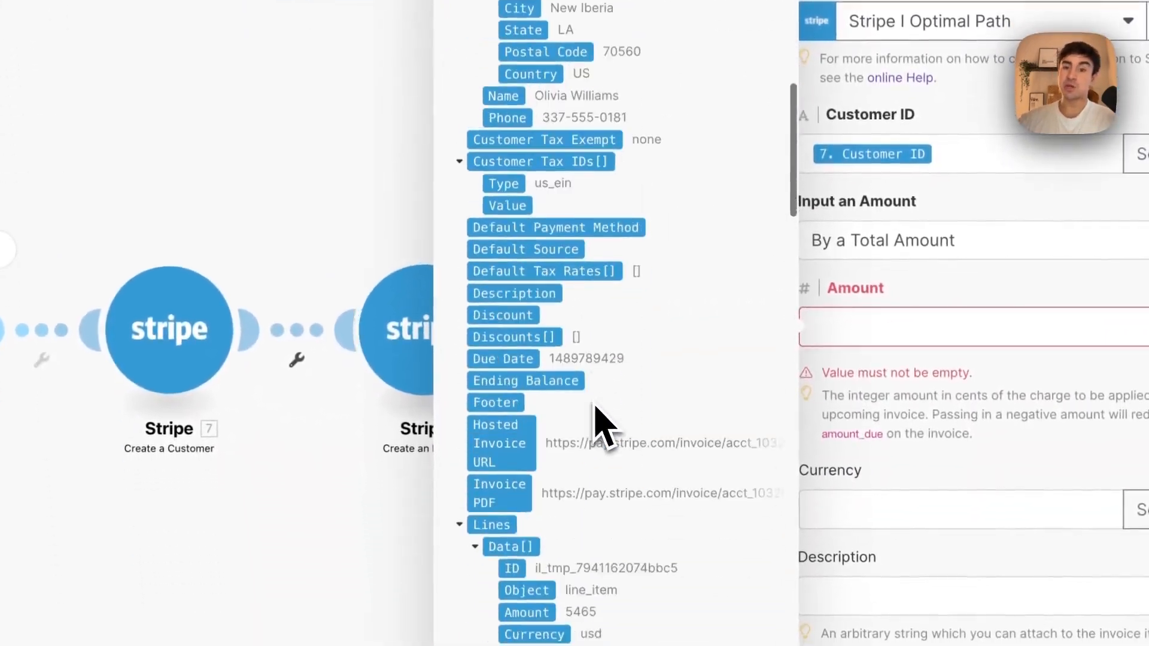
{"action": "scroll", "coordinate": [599, 422], "scroll_direction": "down", "scroll_amount": 10}
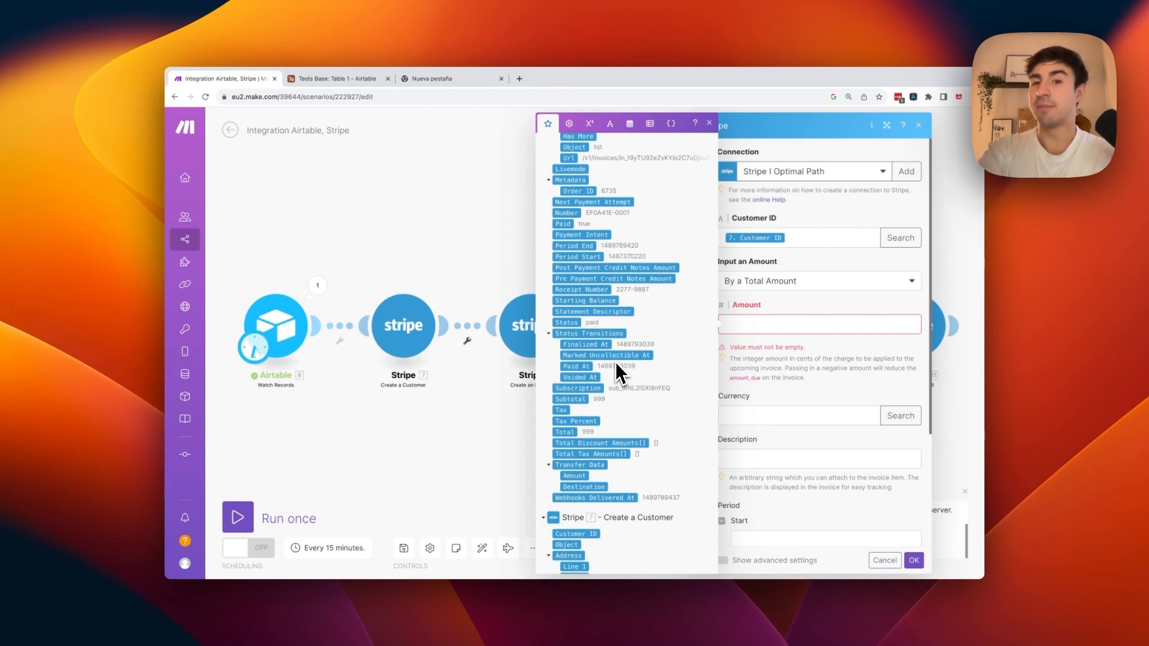
{"action": "scroll", "coordinate": [615, 361], "scroll_direction": "down", "scroll_amount": 15}
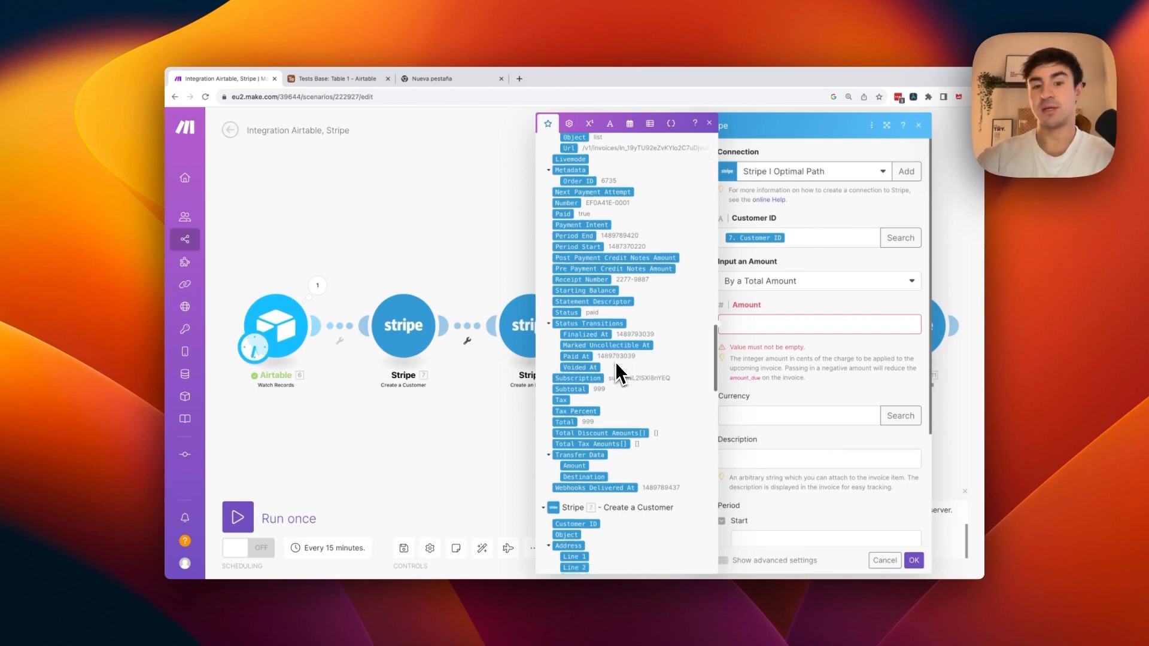
{"action": "scroll", "coordinate": [615, 374], "scroll_direction": "down", "scroll_amount": 15}
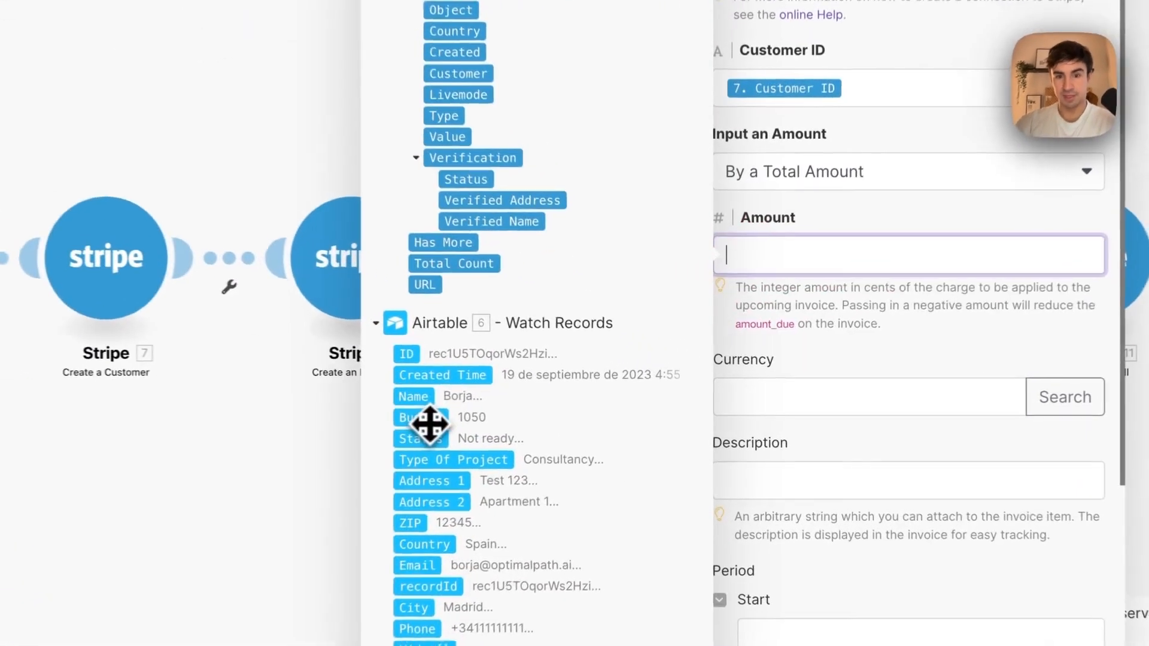
{"action": "left_click", "coordinate": [765, 328]}
{"action": "left_click_drag", "start_coordinate": [405, 423], "coordinate": [814, 263]}
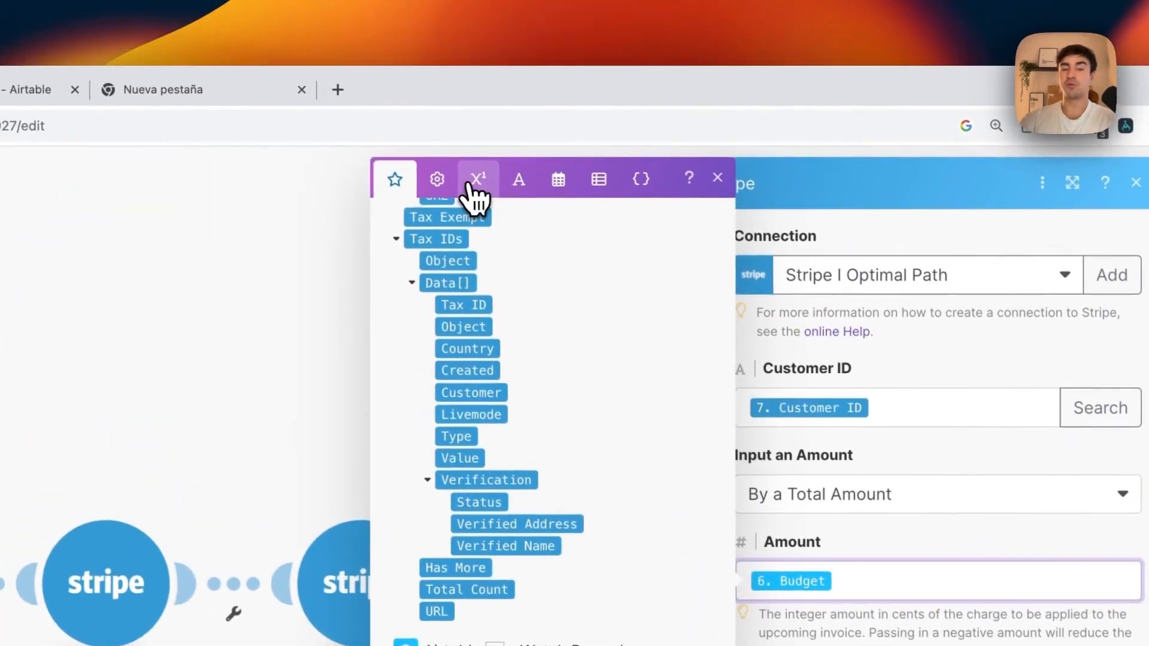
Step: Multiply the mapped Budget by 100 in the invoice item's Amount to convert it to cents
{"action": "left_click", "coordinate": [477, 179]}
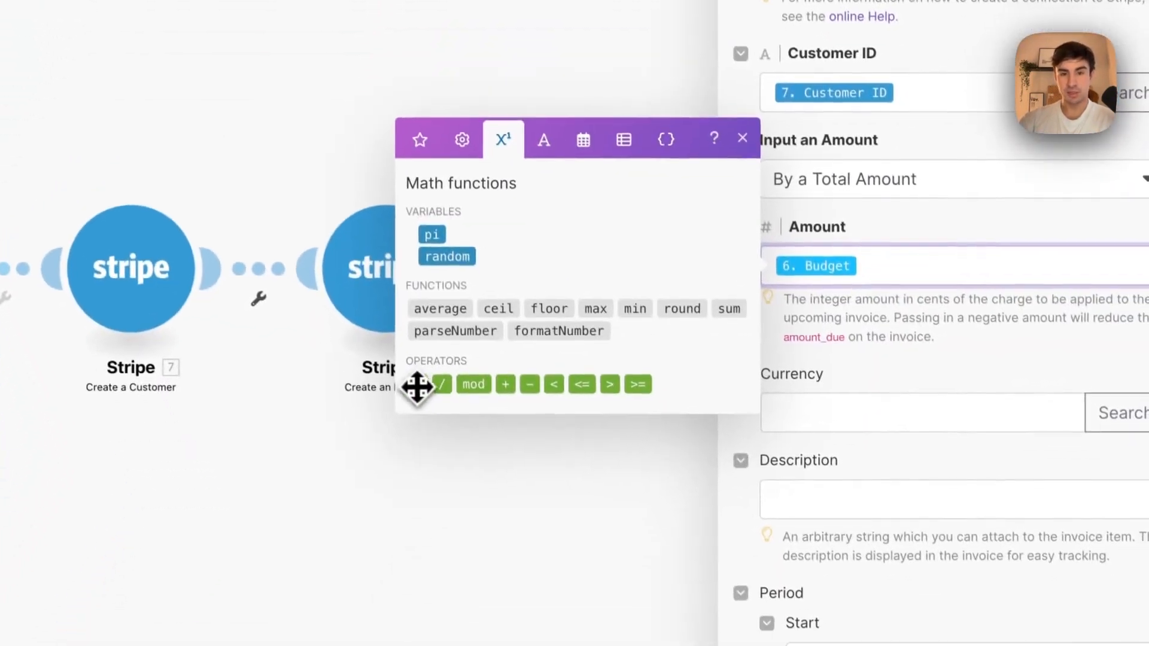
{"action": "left_click_drag", "start_coordinate": [417, 388], "coordinate": [868, 265]}
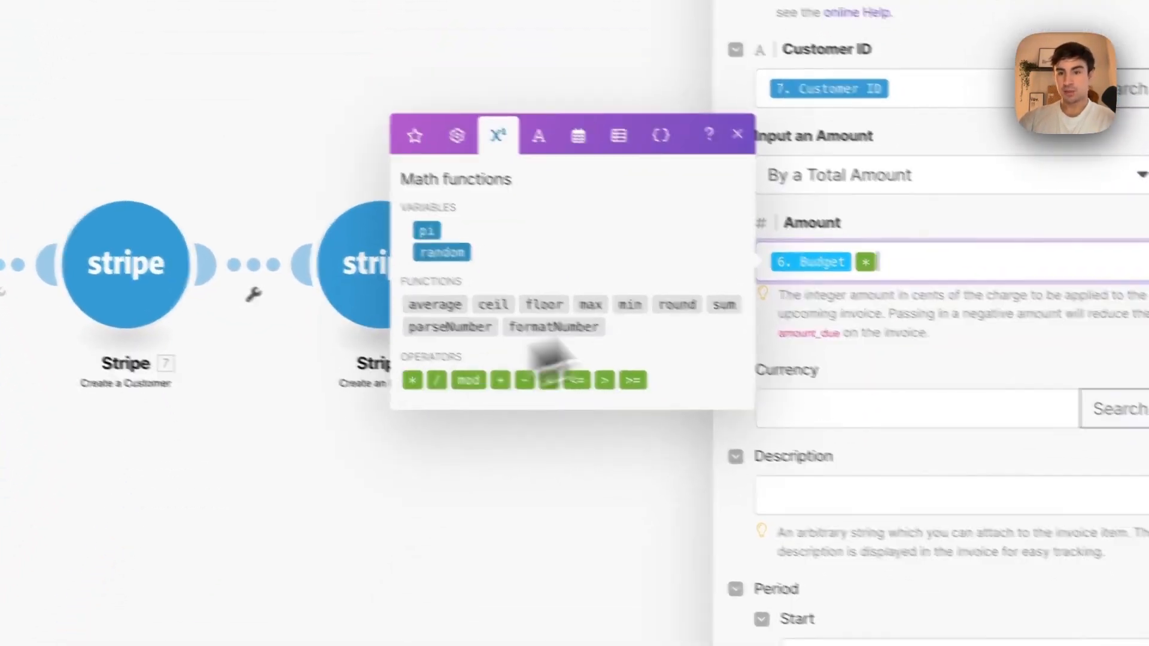
{"action": "type", "text": "100"}
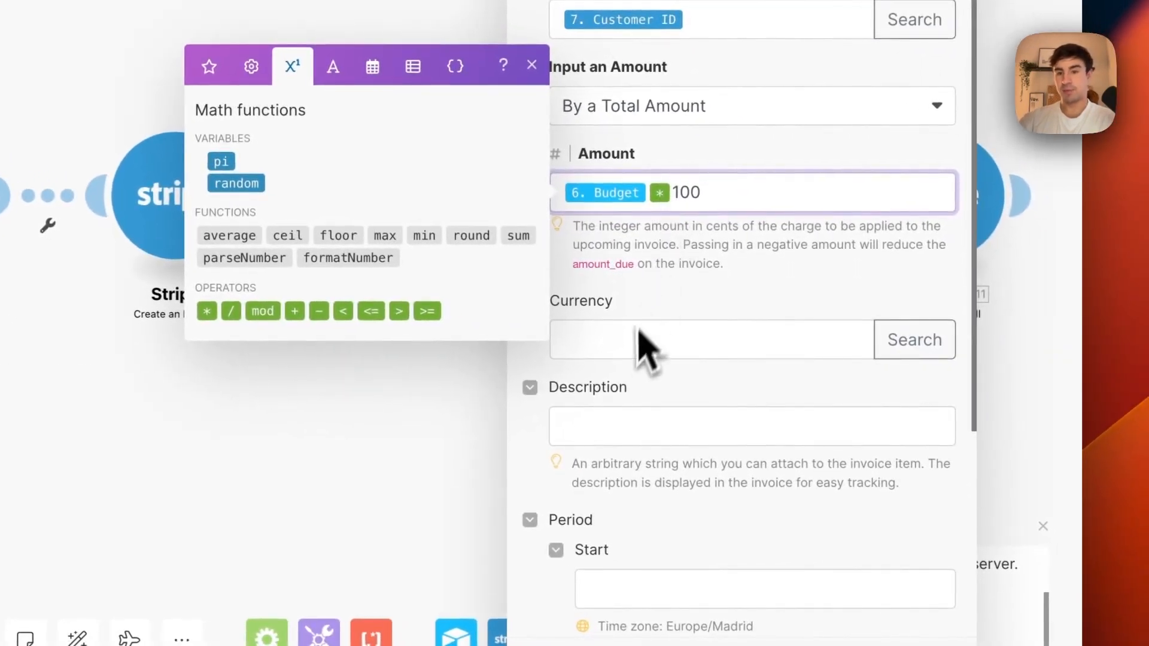
Step: Look up the invoice item's Currency using country code us and choose USD
{"action": "left_click", "coordinate": [803, 339]}
{"action": "left_click", "coordinate": [910, 342]}
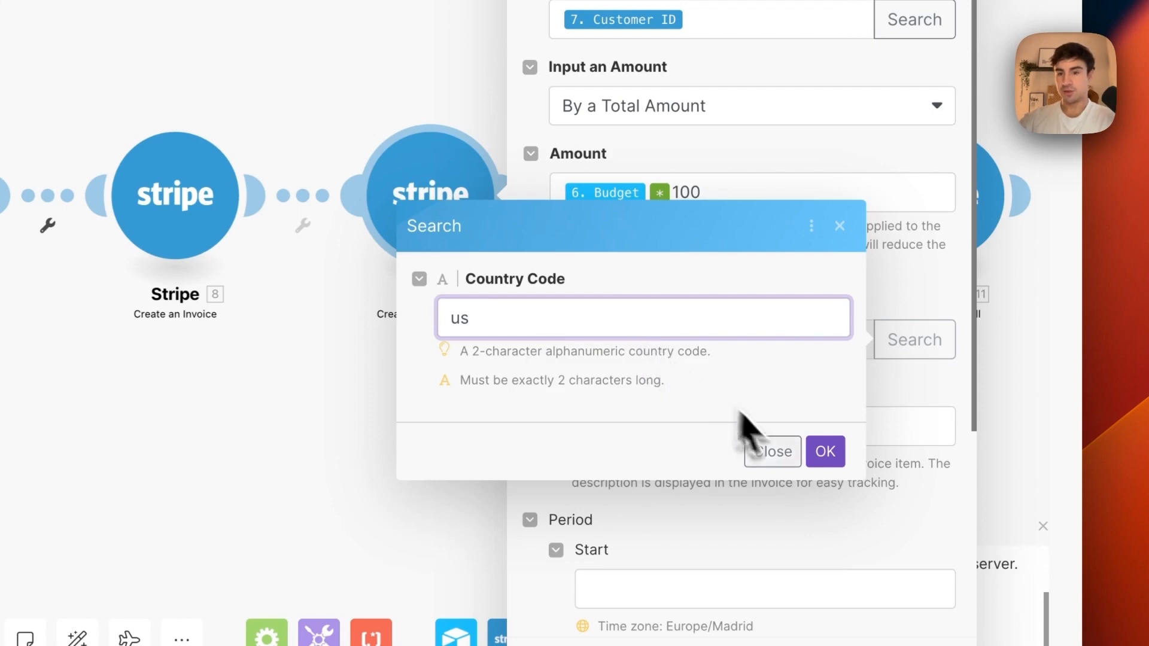
{"action": "left_click", "coordinate": [826, 452]}
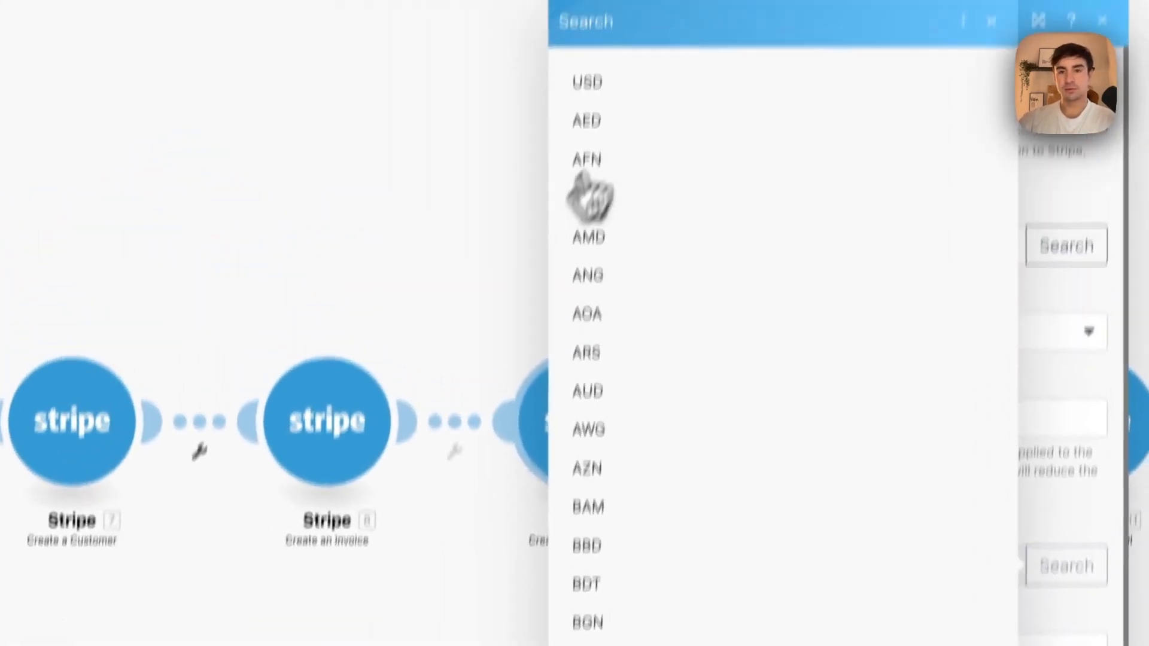
{"action": "left_click", "coordinate": [593, 82]}
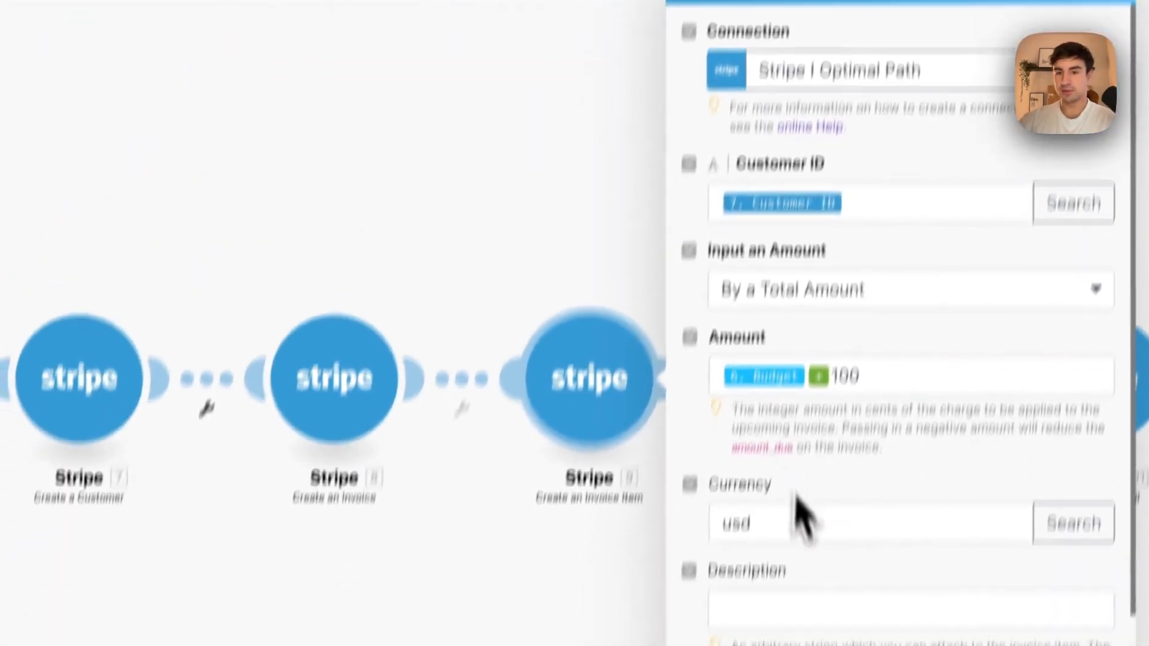
Step: Map the invoice item's Description to Airtable's Project Description
{"action": "scroll", "coordinate": [799, 505], "scroll_direction": "down", "scroll_amount": 3}
{"action": "left_click", "coordinate": [779, 428]}
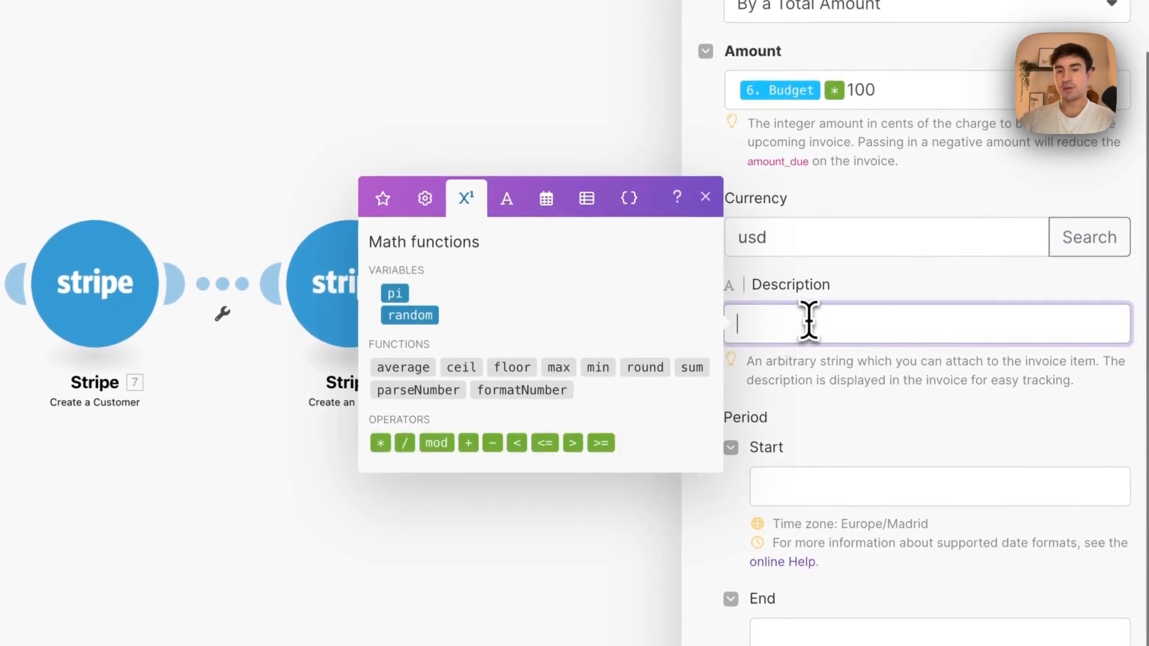
{"action": "left_click", "coordinate": [384, 200]}
{"action": "scroll", "coordinate": [583, 341], "scroll_direction": "down", "scroll_amount": 10}
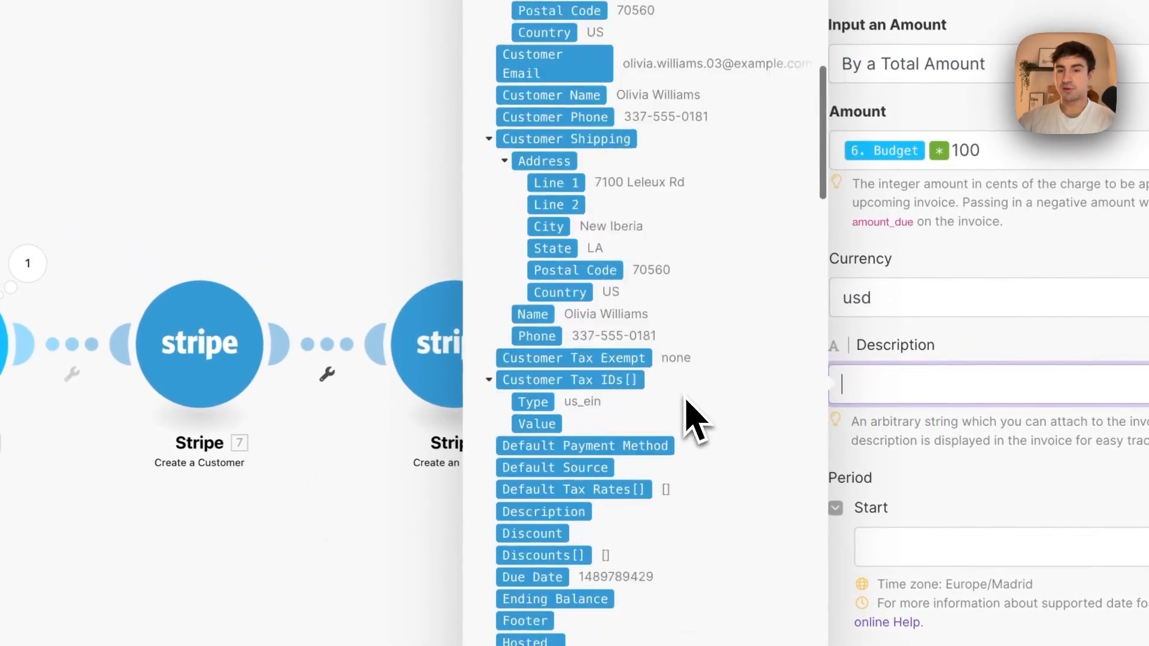
{"action": "scroll", "coordinate": [687, 402], "scroll_direction": "down", "scroll_amount": 15}
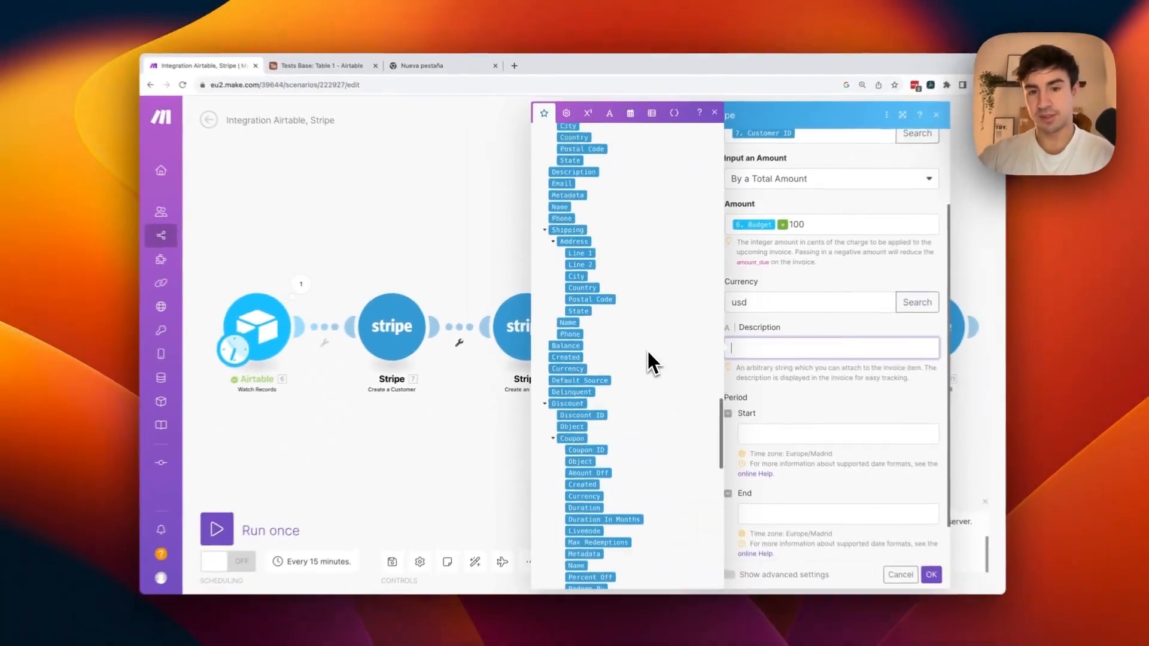
{"action": "scroll", "coordinate": [649, 359], "scroll_direction": "down", "scroll_amount": 10}
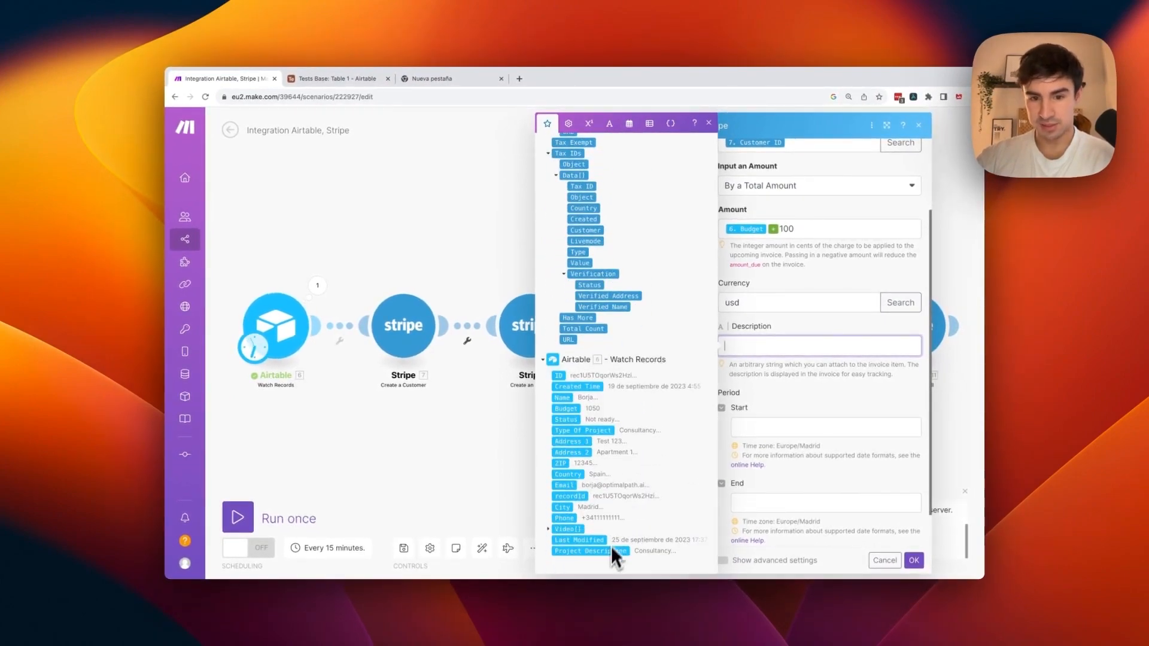
{"action": "left_click", "coordinate": [611, 550]}
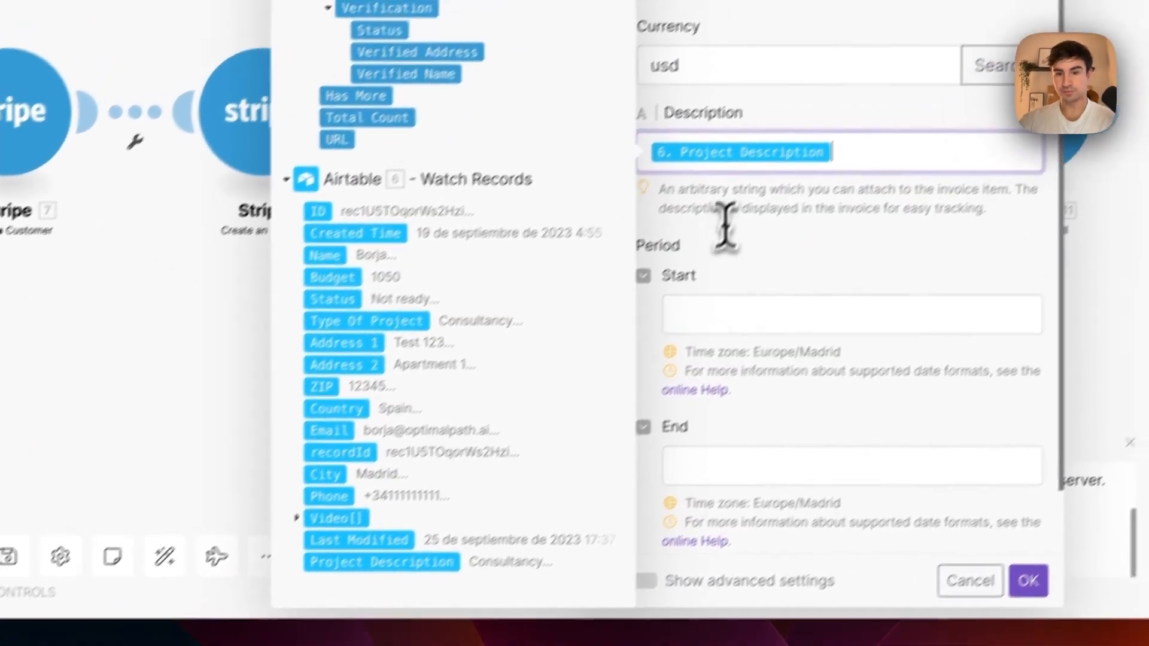
{"action": "left_click", "coordinate": [727, 228]}
Step: In the invoice item's advanced settings, map Invoice ID to Create an Invoice's Invoice ID, and save the module
{"action": "scroll", "coordinate": [733, 241], "scroll_direction": "down", "scroll_amount": 2}
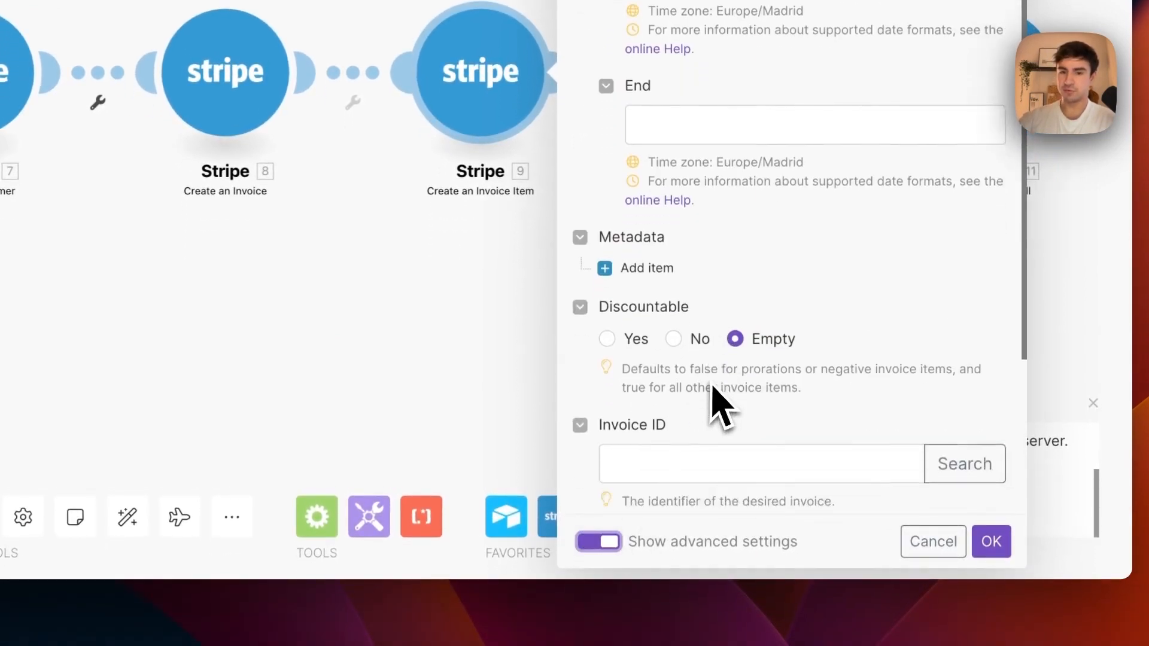
{"action": "scroll", "coordinate": [713, 387], "scroll_direction": "down", "scroll_amount": 5}
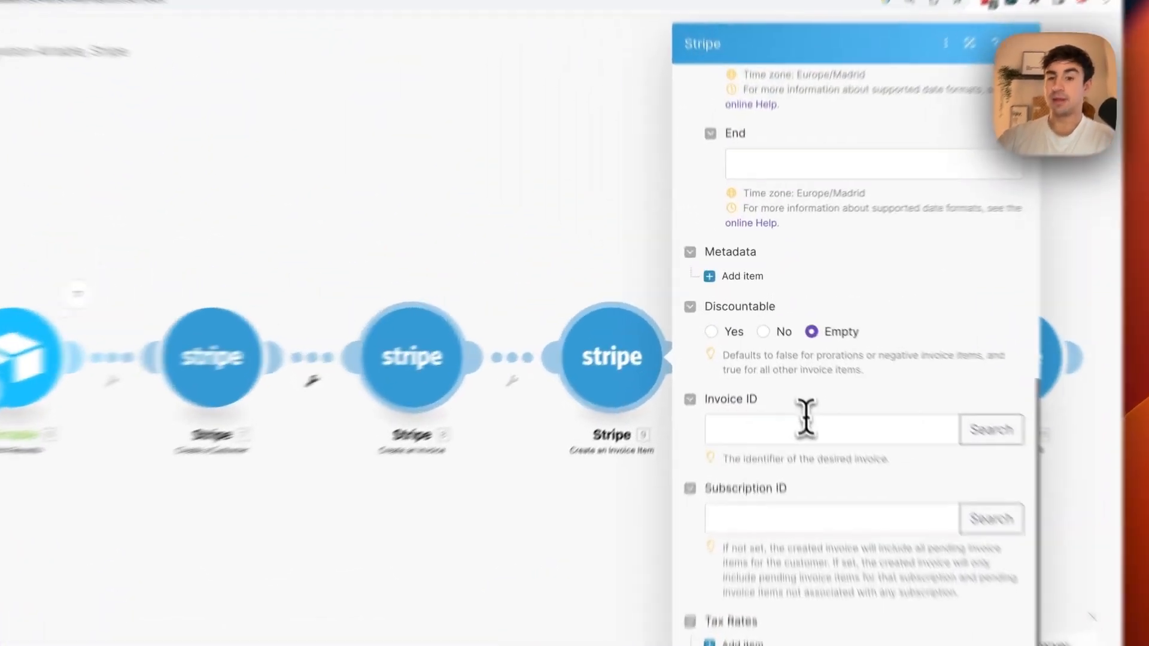
{"action": "left_click", "coordinate": [786, 371]}
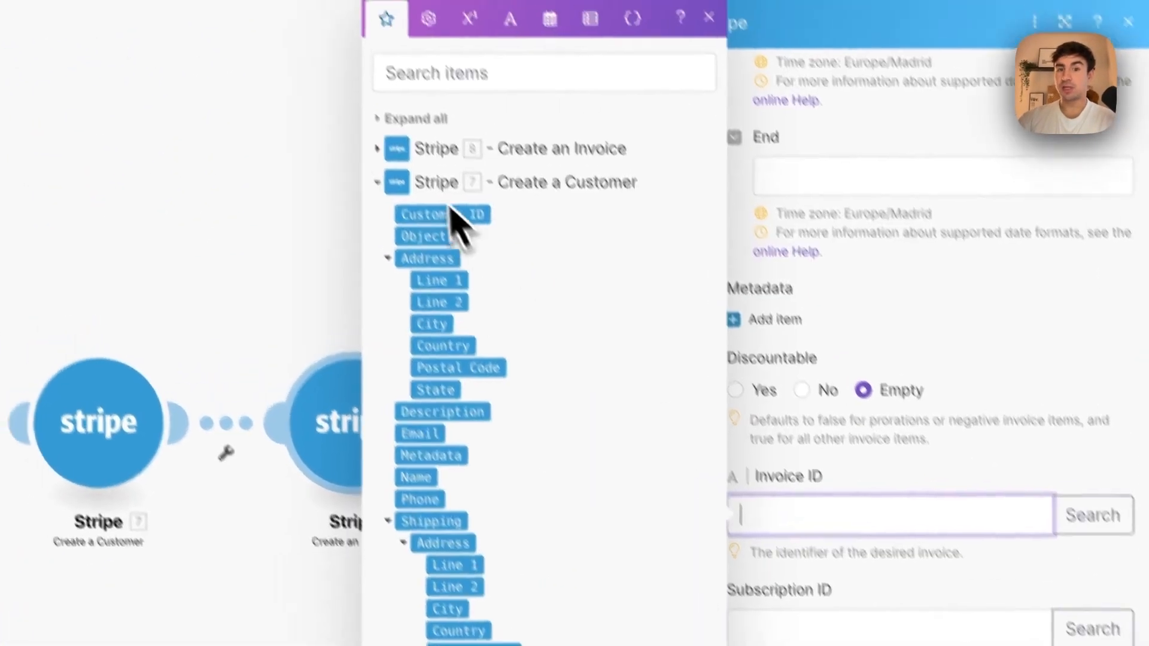
{"action": "left_click", "coordinate": [397, 148]}
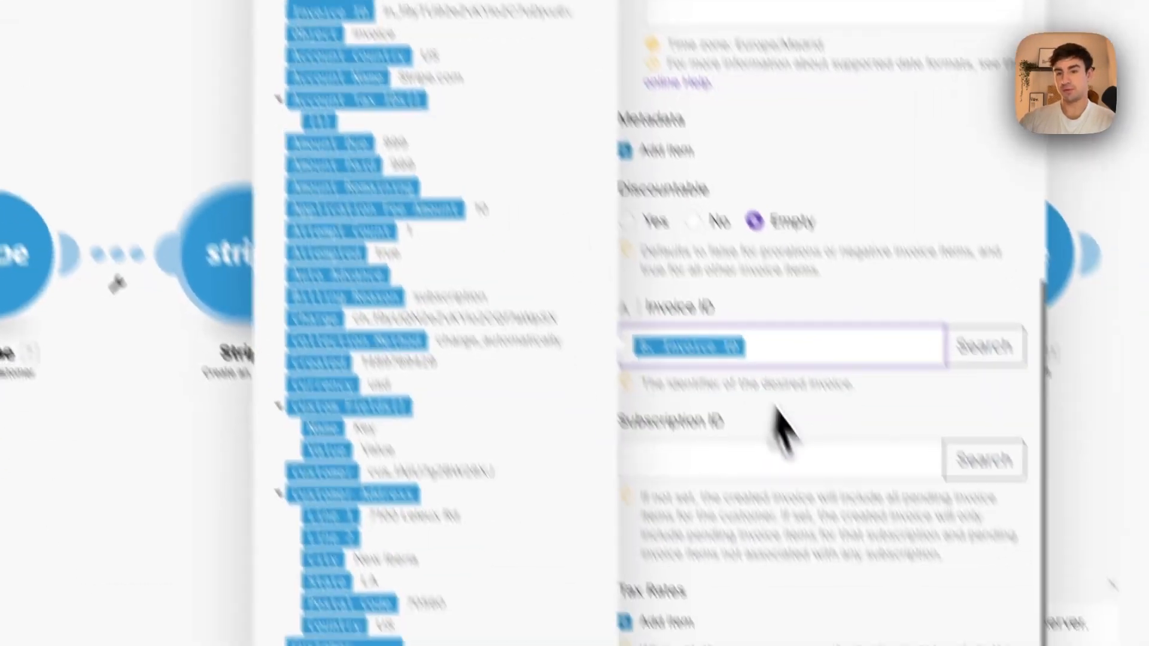
{"action": "left_click", "coordinate": [934, 628]}
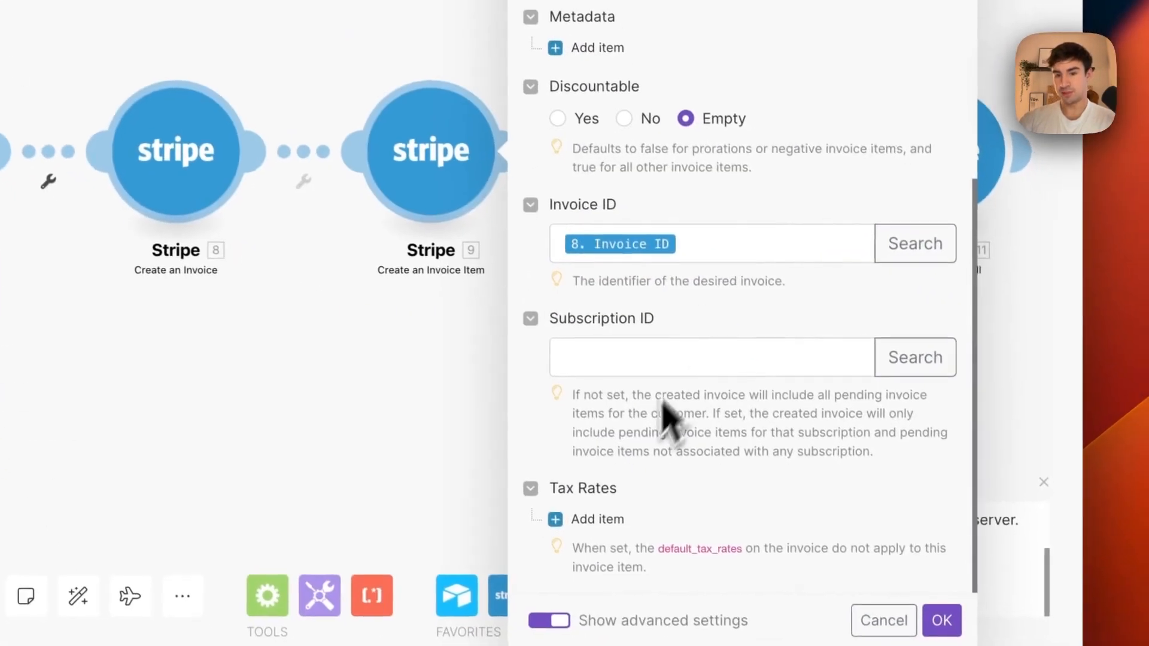
{"action": "left_click", "coordinate": [941, 601]}
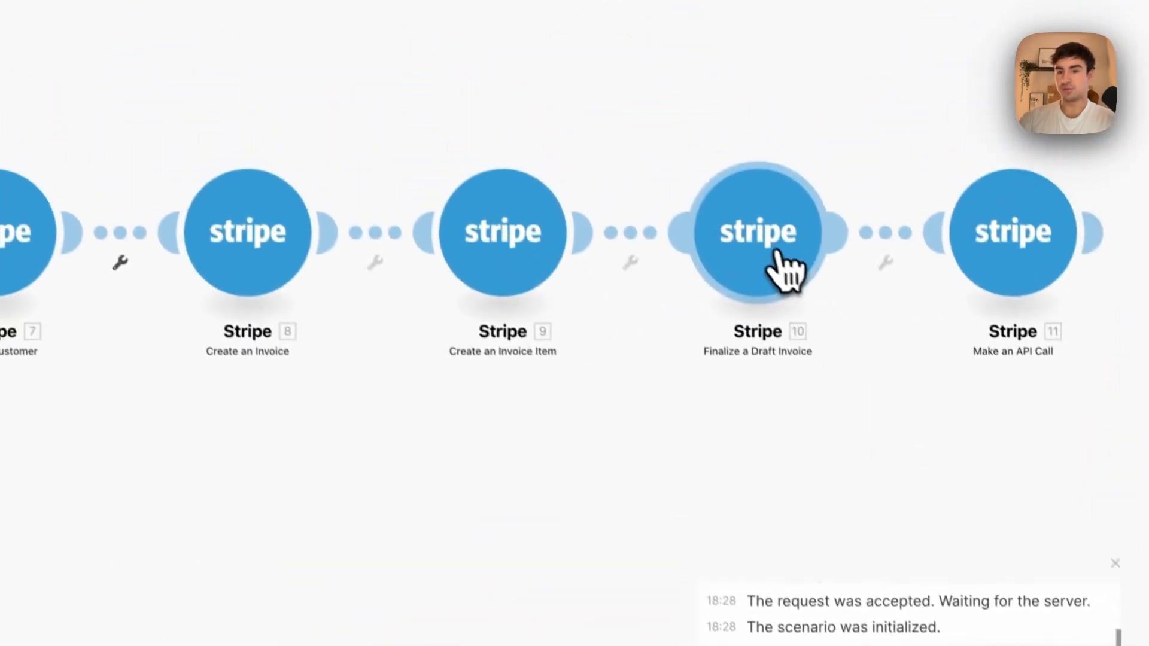
Step: In the Finalize a Draft Invoice module, map Invoice ID to Create an Invoice Item's Invoice Item ID and save
{"action": "left_click", "coordinate": [772, 272]}
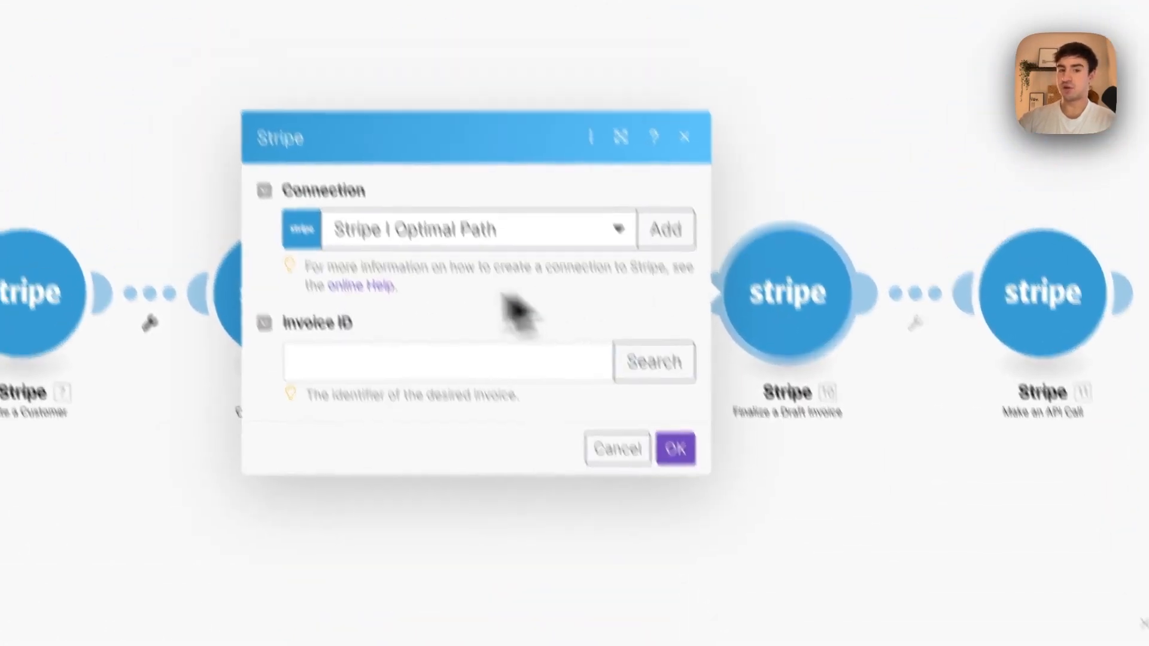
{"action": "left_click", "coordinate": [341, 314]}
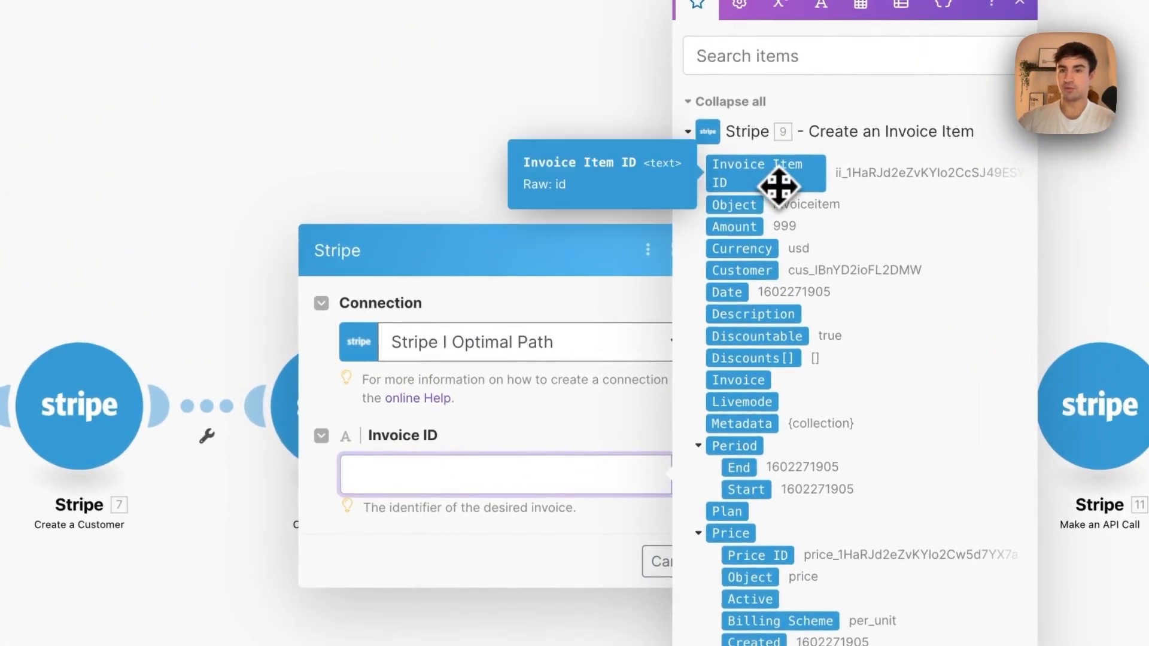
{"action": "left_click", "coordinate": [778, 185]}
{"action": "scroll", "coordinate": [856, 478], "scroll_direction": "down", "scroll_amount": 15}
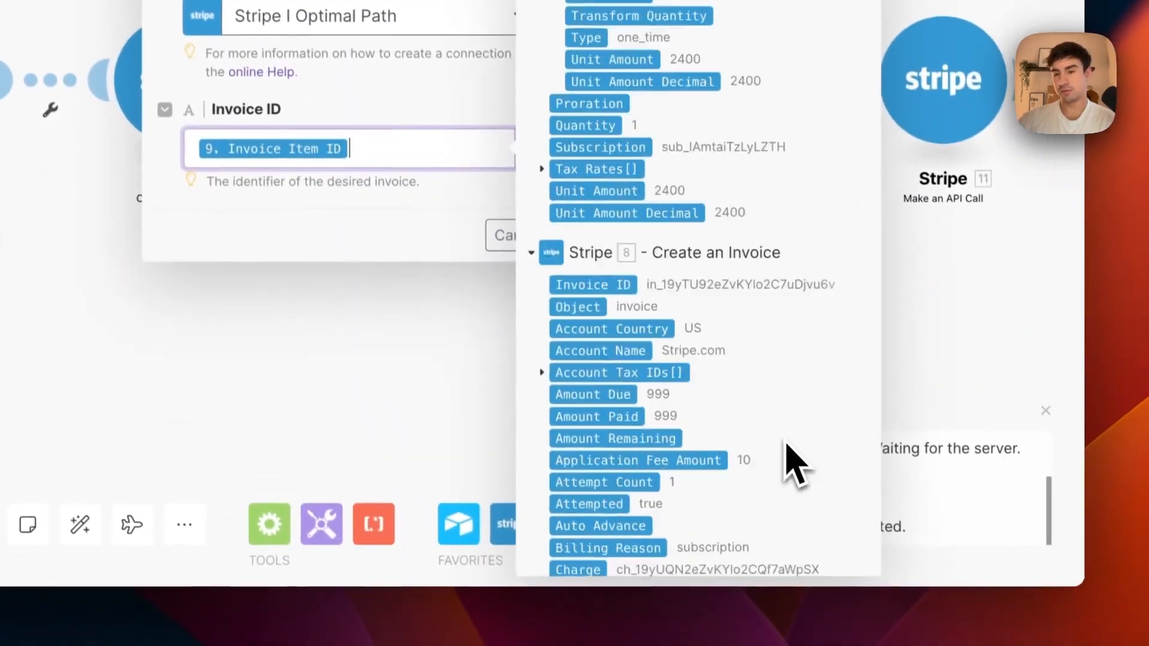
{"action": "scroll", "coordinate": [781, 421], "scroll_direction": "up", "scroll_amount": 8}
{"action": "left_click", "coordinate": [468, 192]}
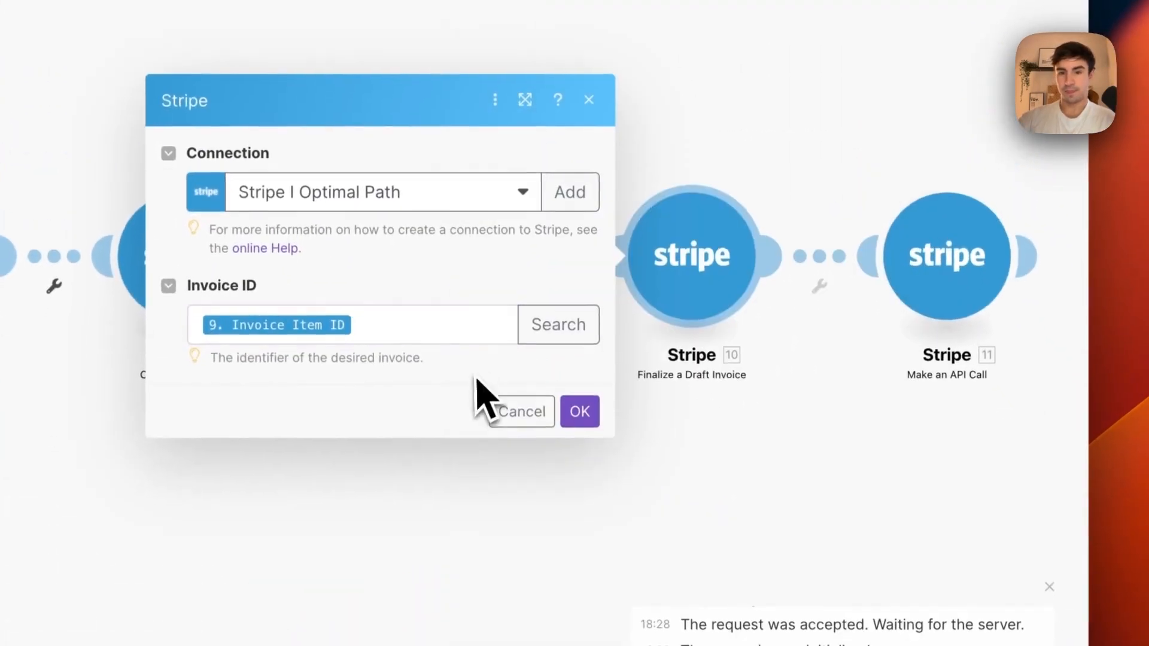
{"action": "left_click", "coordinate": [580, 410]}
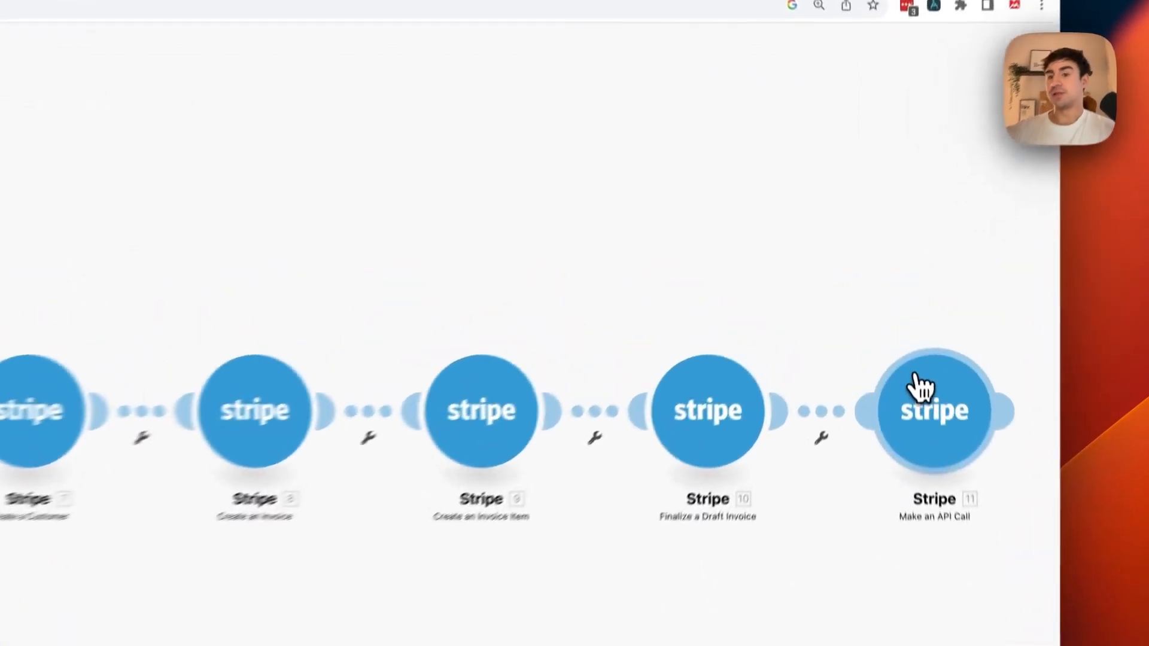
Step: Open the Make an API Call module and review its URL, method, headers and body settings
{"action": "left_click", "coordinate": [913, 327]}
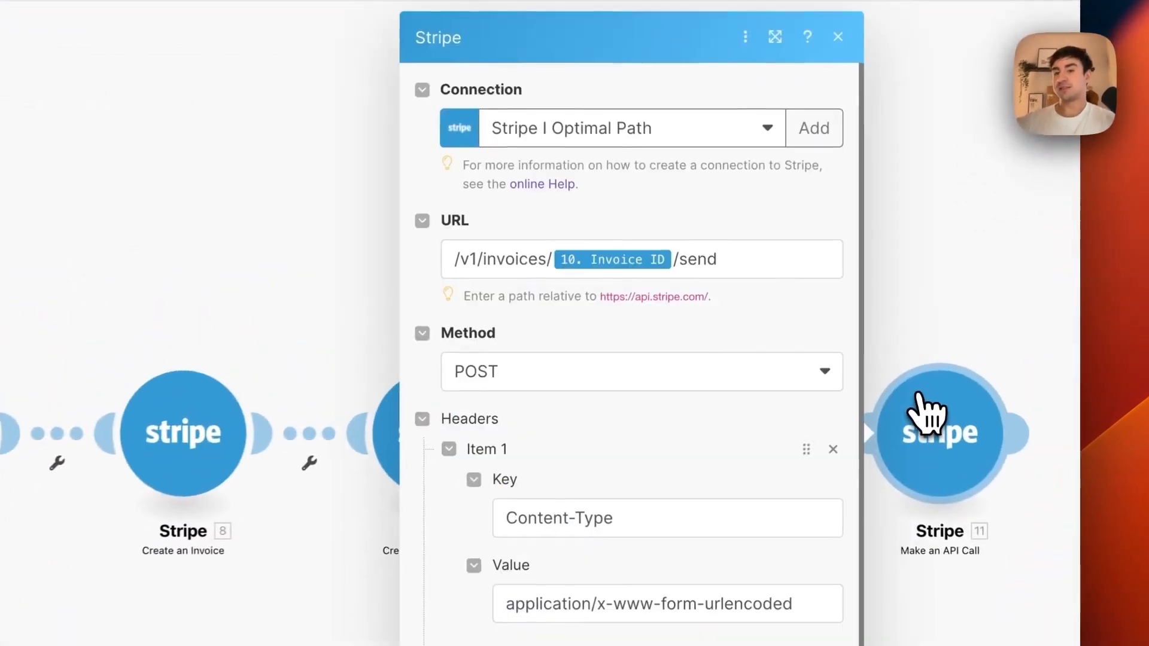
{"action": "left_click", "coordinate": [744, 270]}
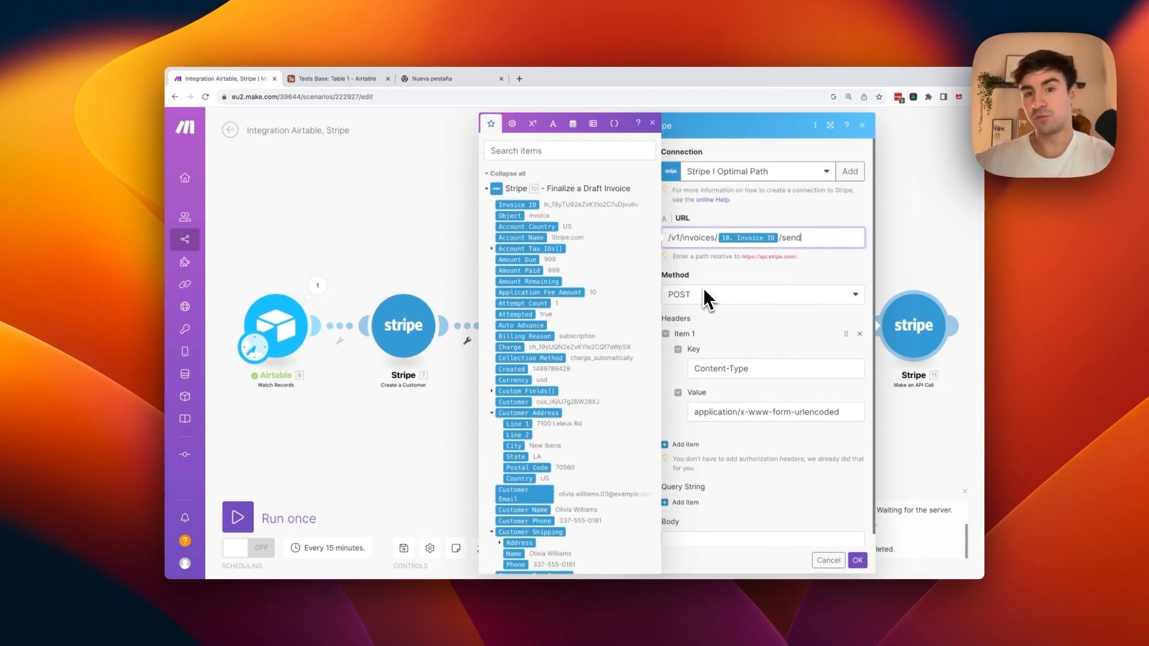
{"action": "scroll", "coordinate": [738, 413], "scroll_direction": "down", "scroll_amount": 1}
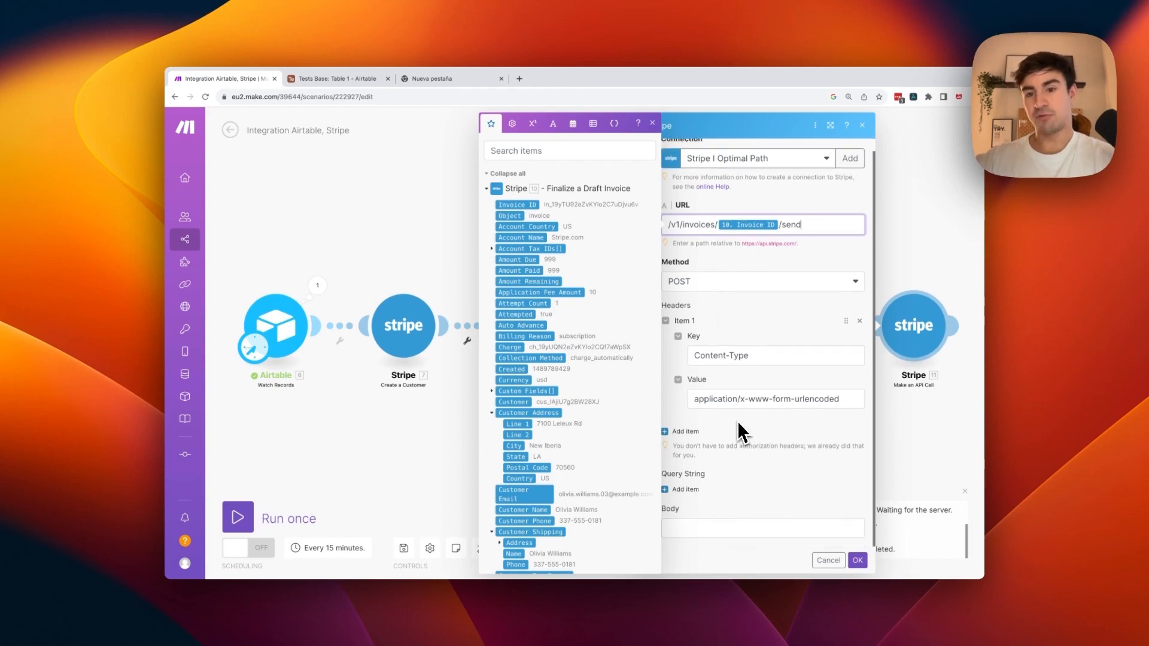
Step: Save the Make an API Call module and, in Airtable, set the record's Status to Ready
{"action": "left_click", "coordinate": [857, 560]}
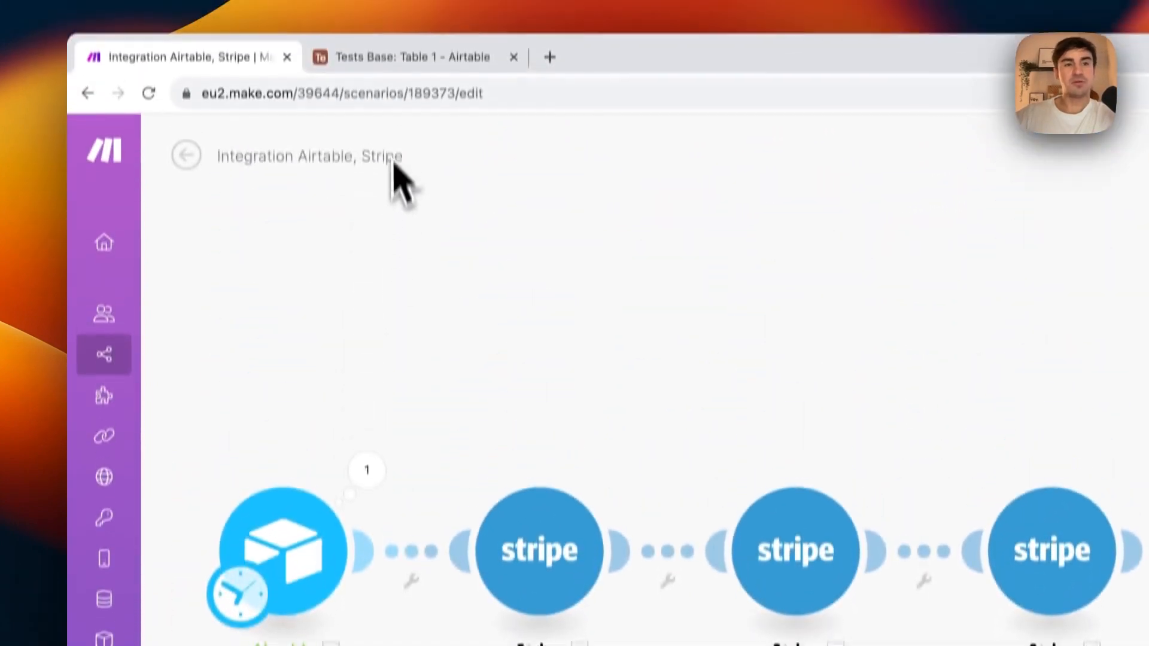
{"action": "left_click", "coordinate": [397, 65]}
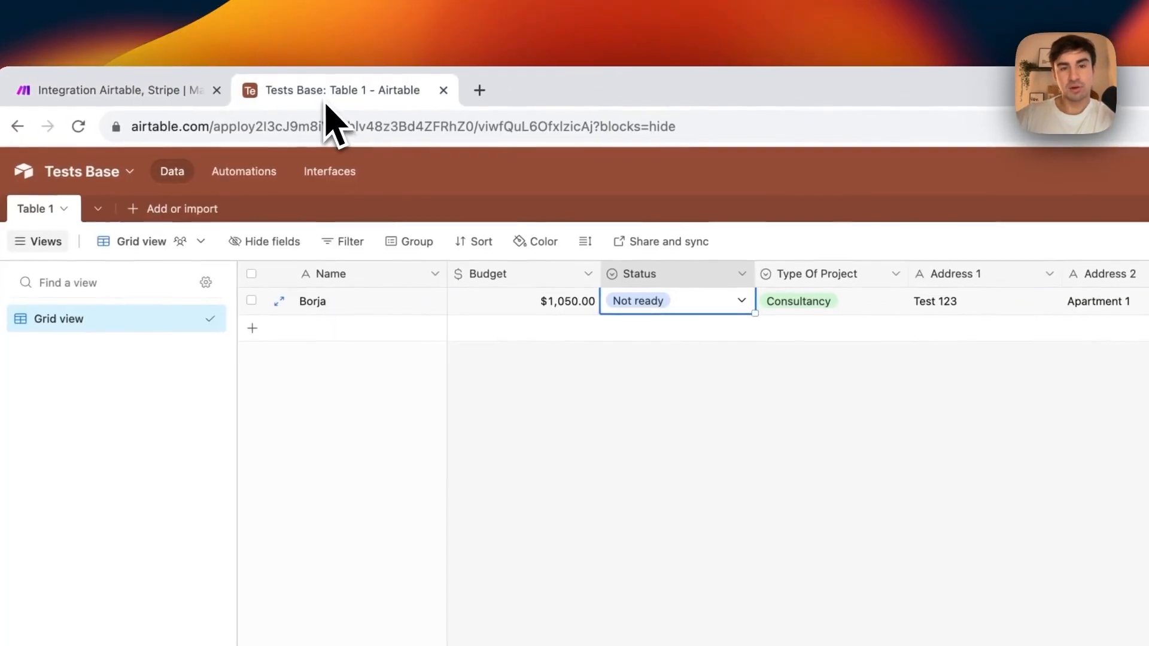
{"action": "left_click", "coordinate": [682, 318]}
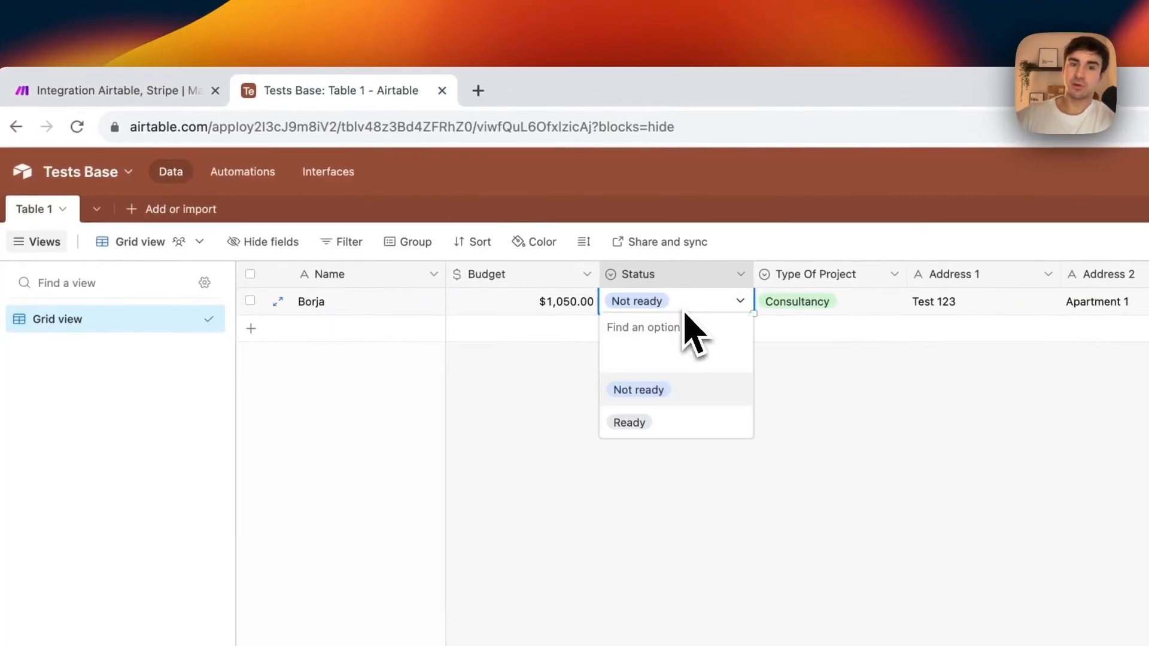
{"action": "left_click", "coordinate": [683, 419]}
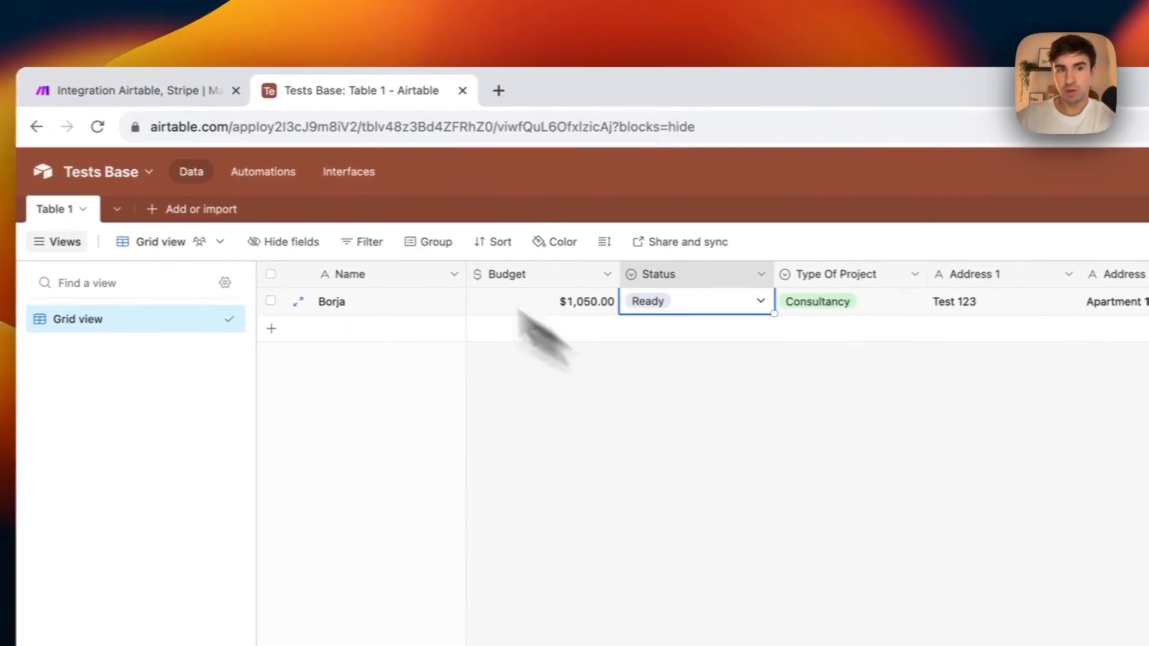
Step: Switch to Make, run the scenario once and examine the Stripe invoice e-mail it sends
{"action": "left_click", "coordinate": [173, 91]}
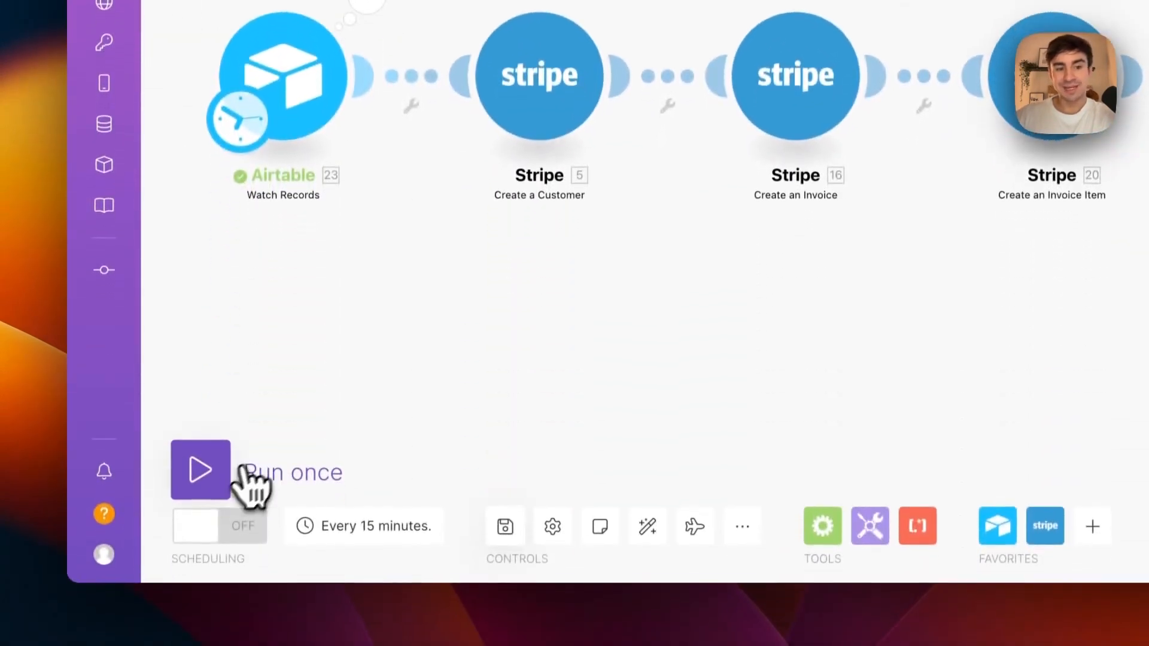
{"action": "left_click", "coordinate": [250, 479]}
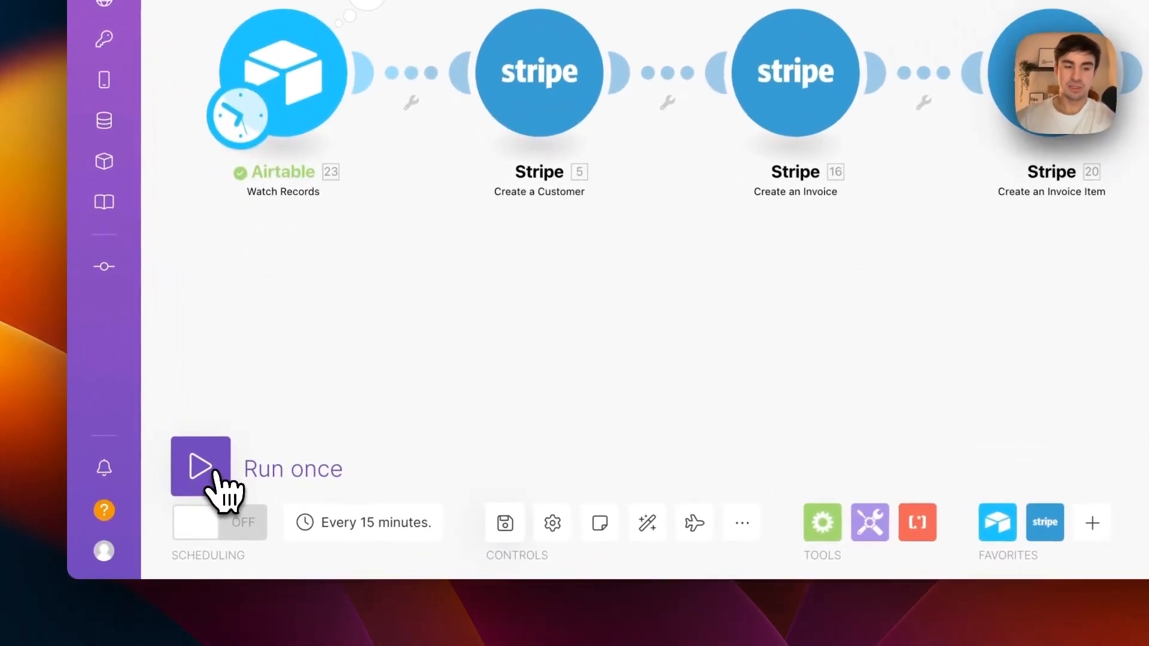
{"action": "left_click", "coordinate": [214, 476]}
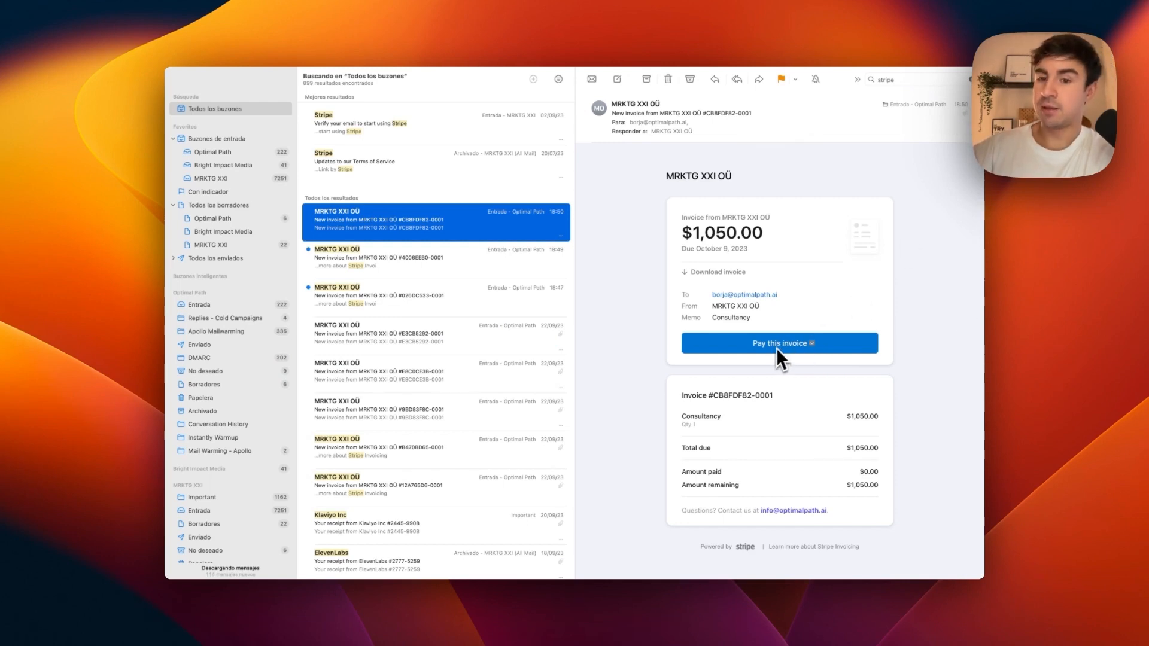
{"action": "mouse_move", "coordinate": [767, 347]}
{"action": "scroll", "coordinate": [752, 368], "scroll_direction": "down", "scroll_amount": 10}
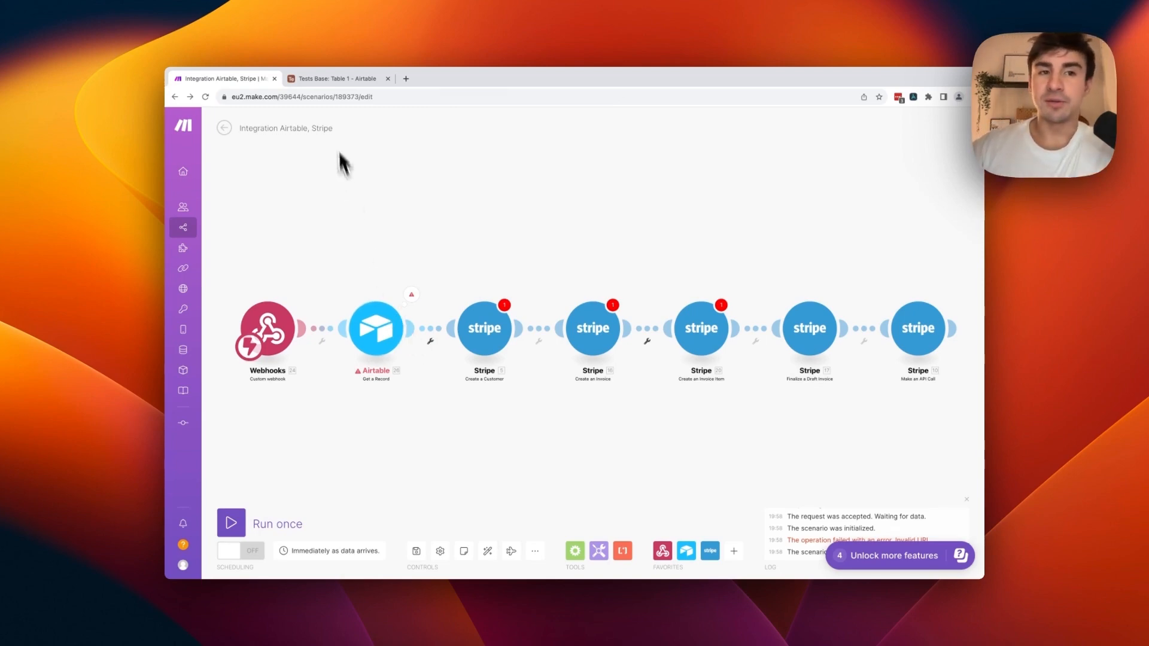
Step: In Airtable's automations, open the When a record is updated trigger and review its table, view and watched field
{"action": "left_click", "coordinate": [332, 88]}
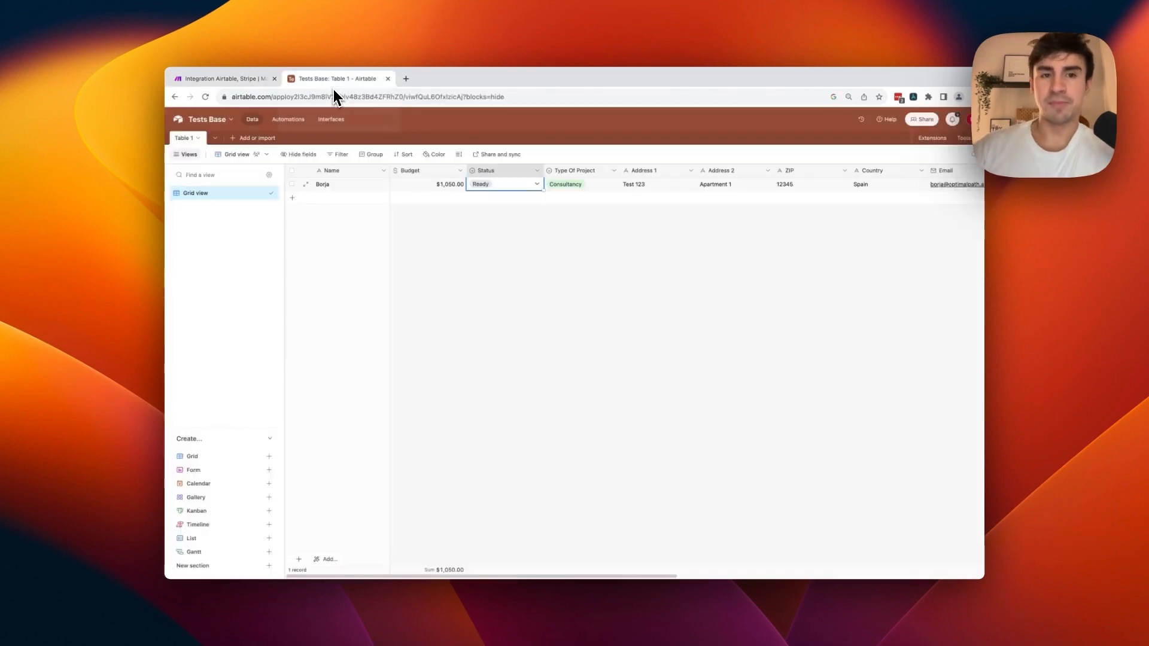
{"action": "left_click", "coordinate": [290, 123]}
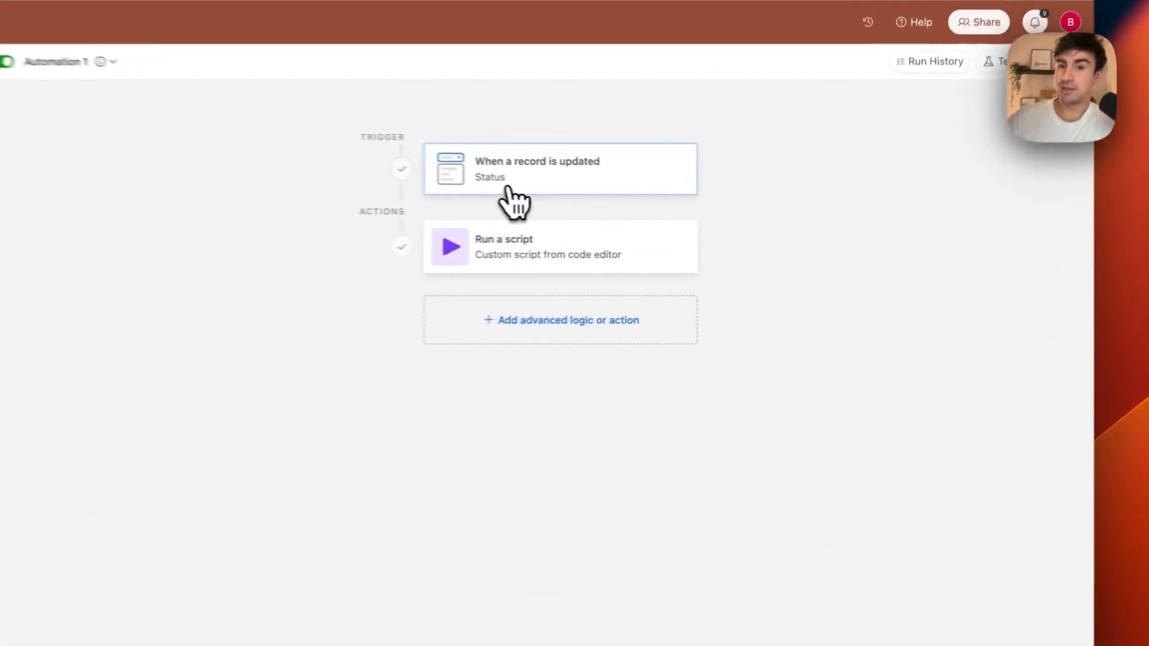
{"action": "left_click", "coordinate": [662, 209]}
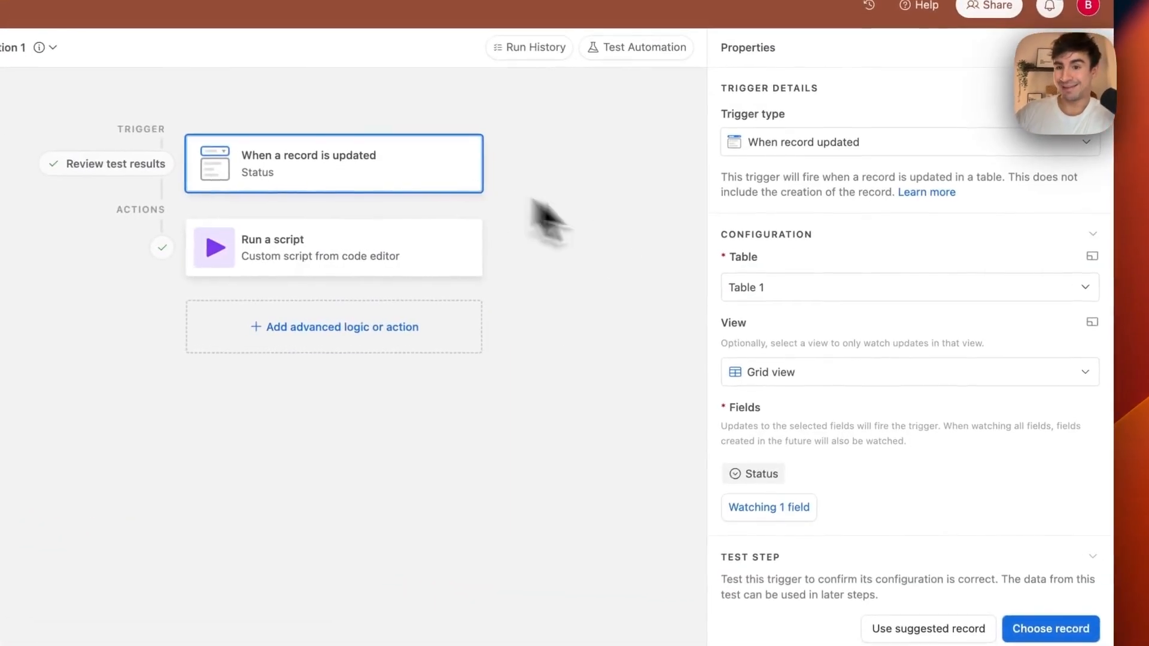
{"action": "scroll", "coordinate": [831, 354], "scroll_direction": "down", "scroll_amount": 2}
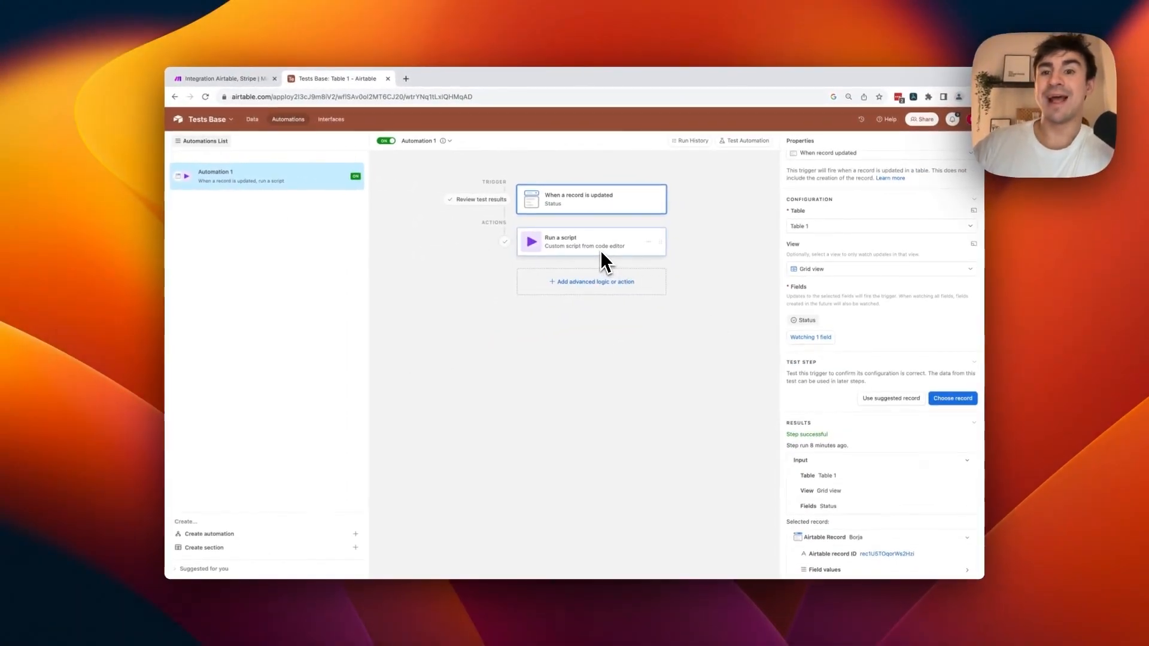
Step: Open the code of the Run a script action and examine the webhook request script
{"action": "left_click", "coordinate": [601, 250]}
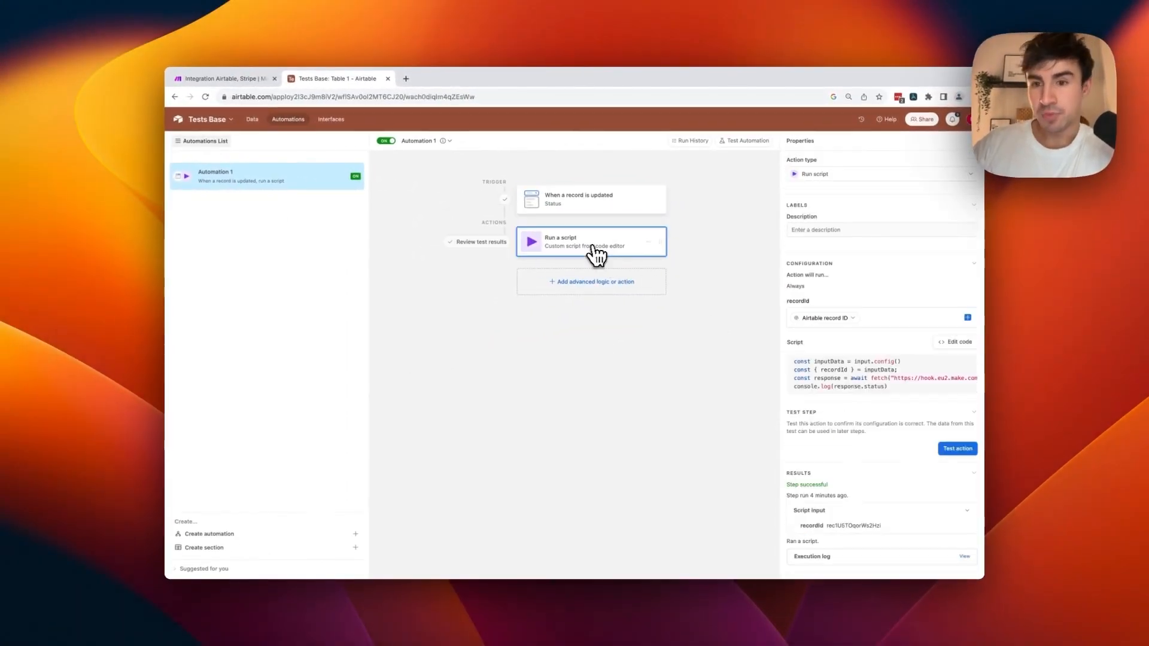
{"action": "left_click", "coordinate": [972, 354]}
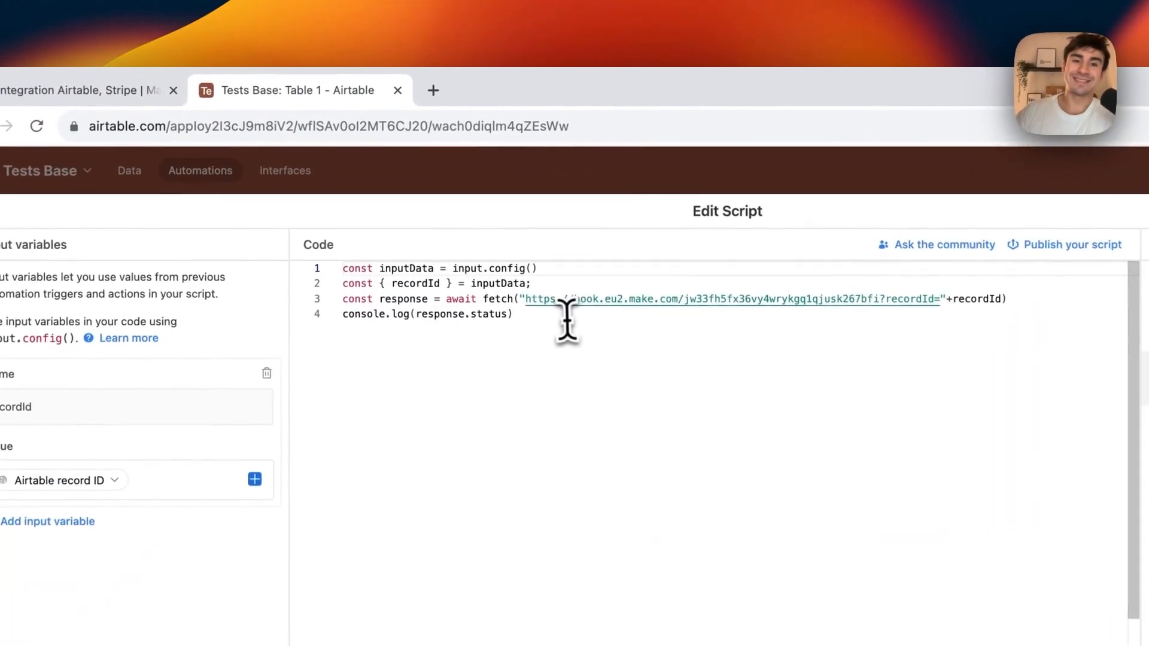
{"action": "left_click_drag", "start_coordinate": [473, 196], "coordinate": [358, 167]}
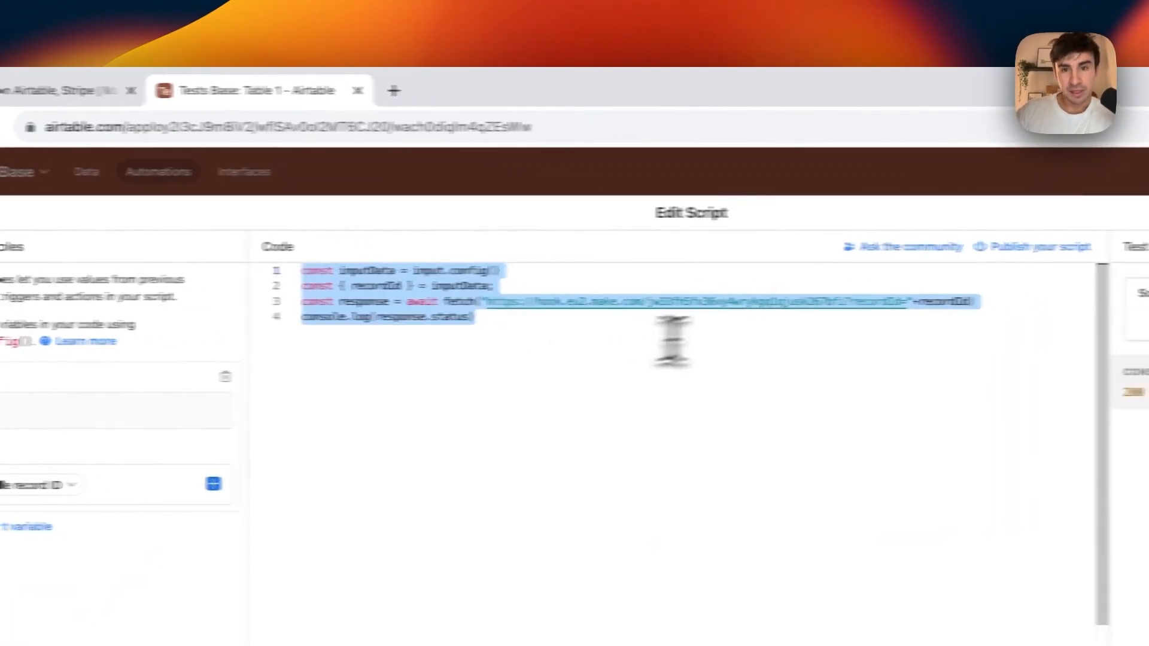
{"action": "left_click", "coordinate": [852, 328]}
Step: Try replacing the webhook address in the script's fetch call with YOURWEBHOOKURL, and undo the replacement
{"action": "left_click_drag", "start_coordinate": [750, 301], "coordinate": [381, 302]}
{"action": "type", "text": "YOURWE"}
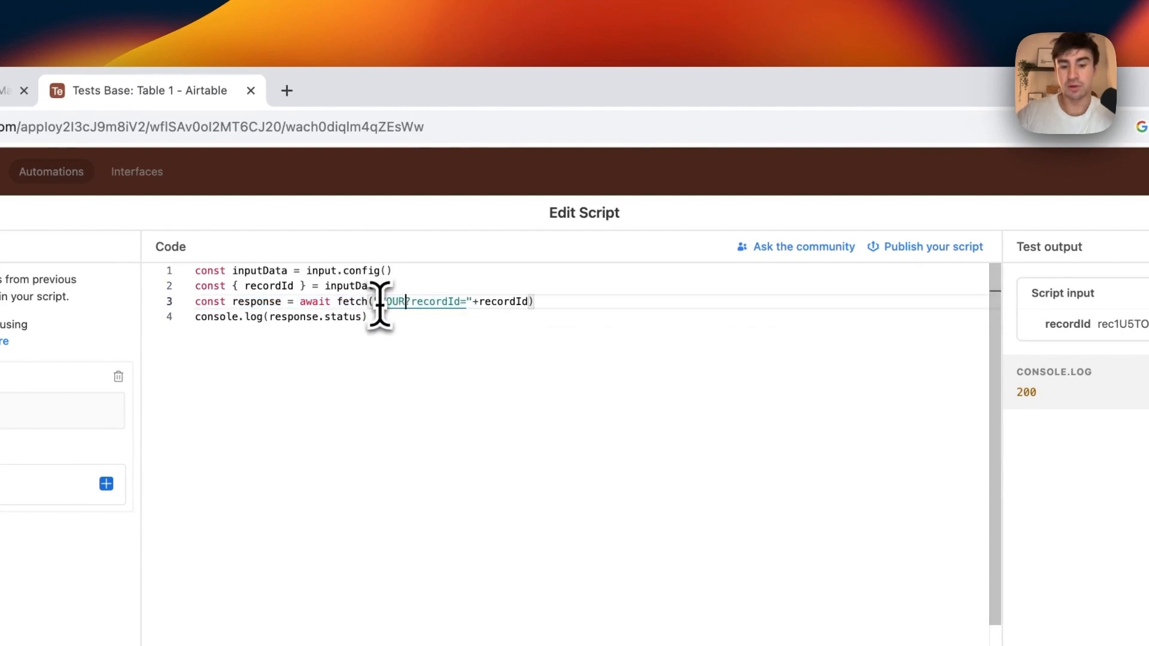
{"action": "type", "text": "BHOOKURL"}
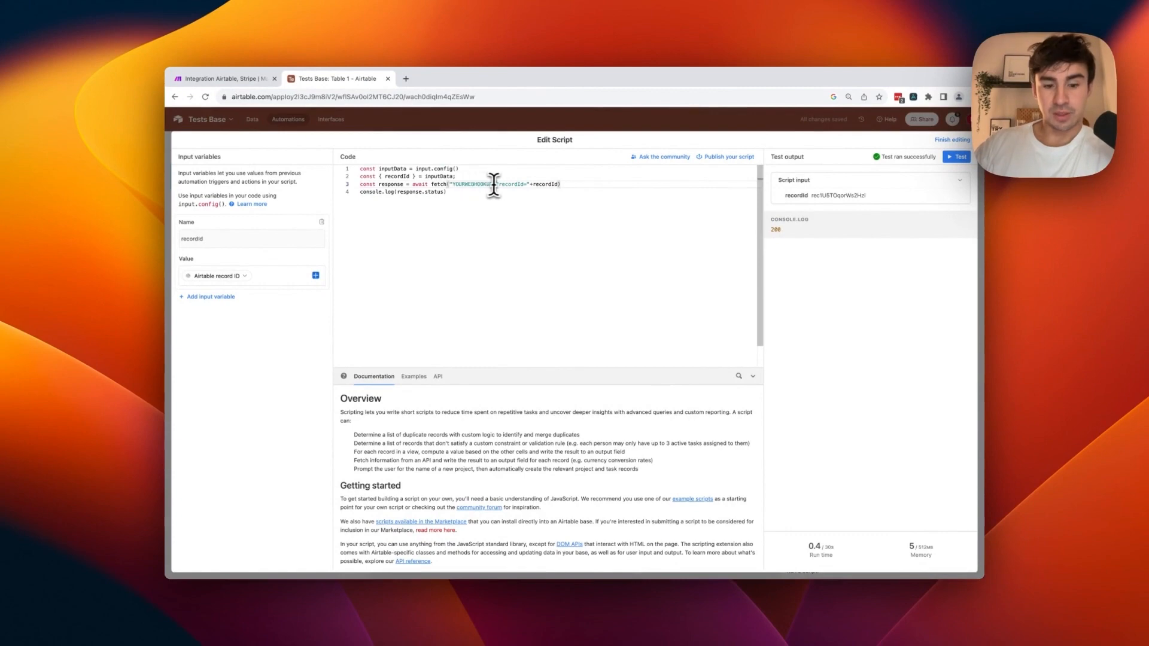
{"action": "key", "text": "super+z"}
{"action": "left_click", "coordinate": [547, 230]}
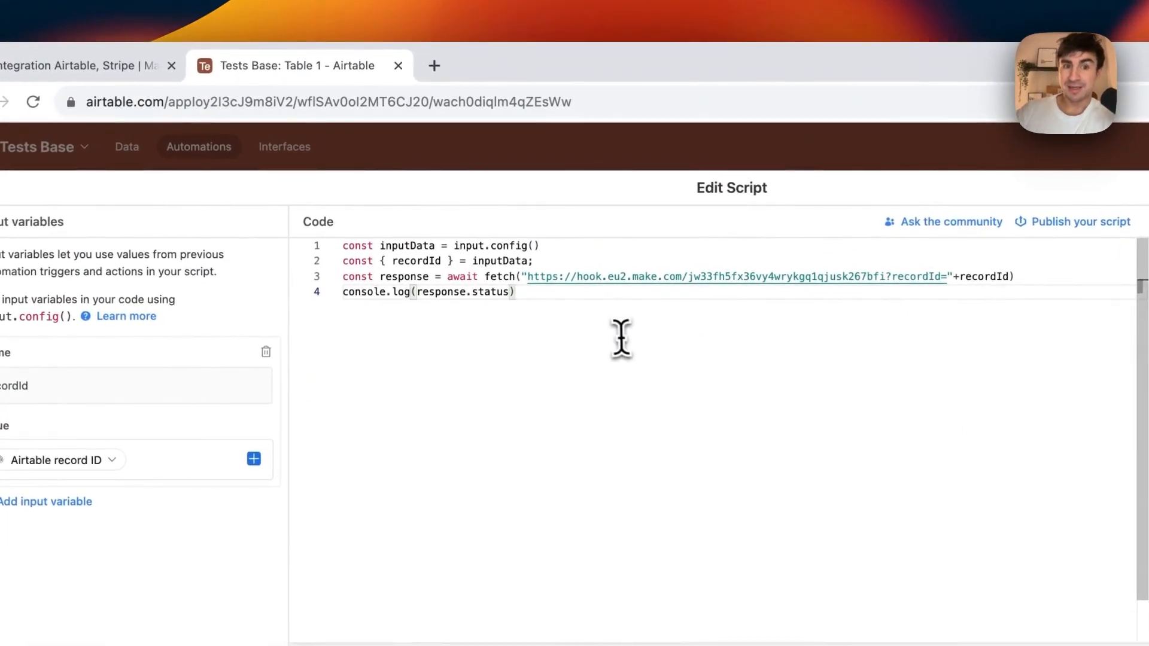
Step: Review the full script and its recordId input variable, and finish editing the script
{"action": "left_click_drag", "start_coordinate": [620, 328], "coordinate": [315, 244]}
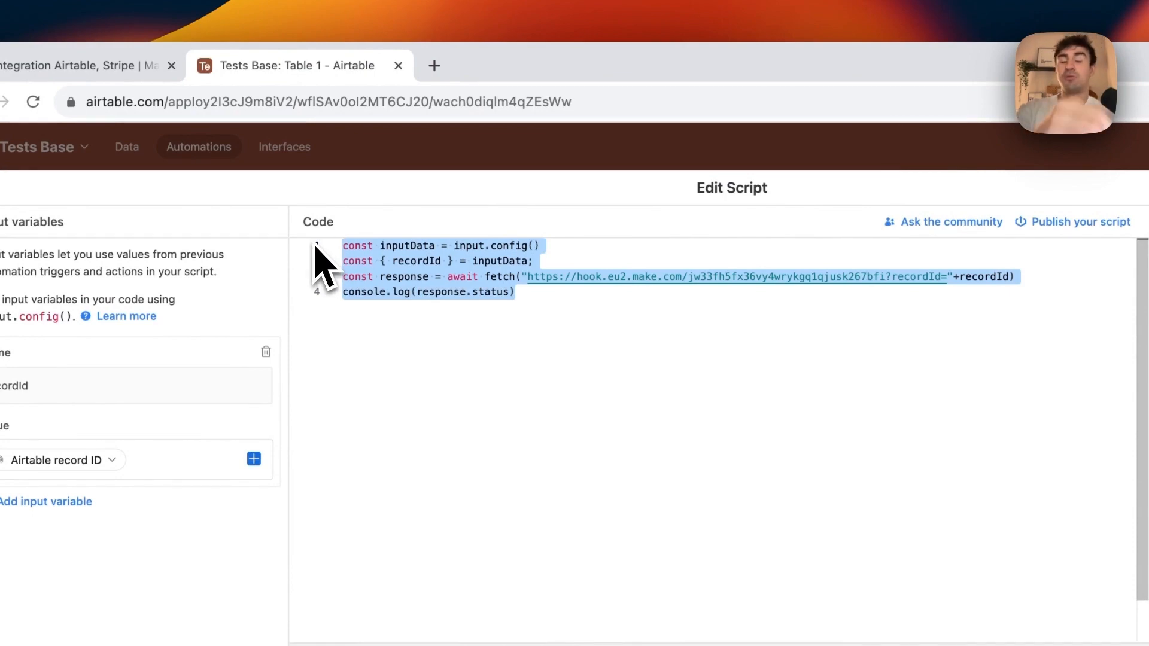
{"action": "left_click", "coordinate": [453, 315]}
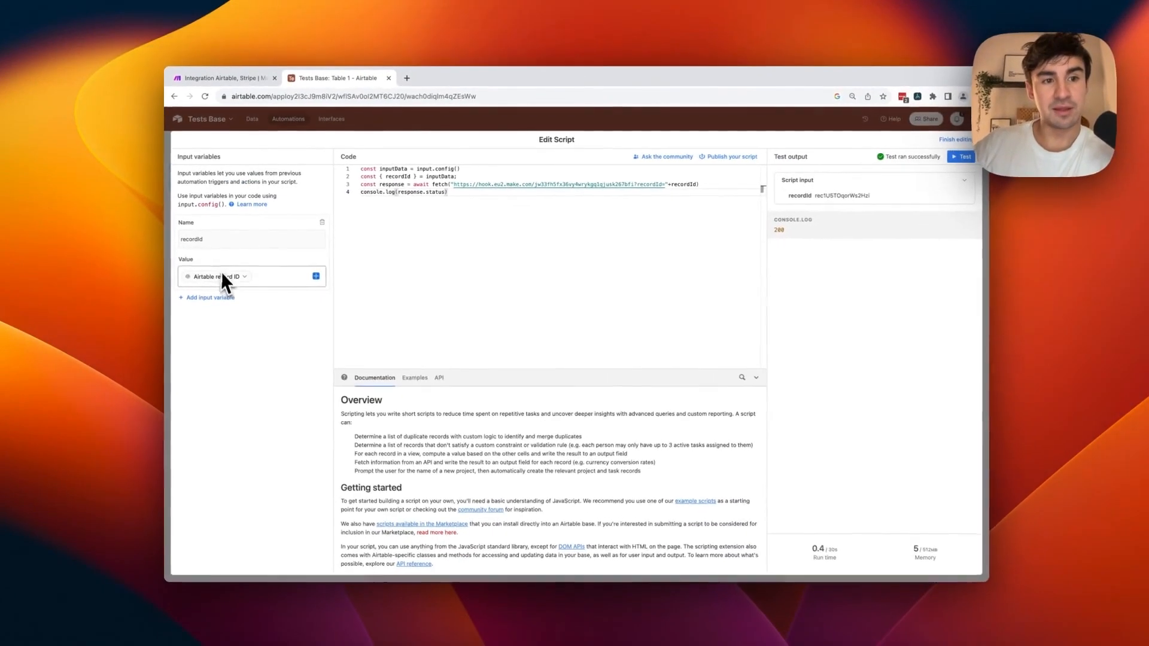
{"action": "mouse_move", "coordinate": [195, 277]}
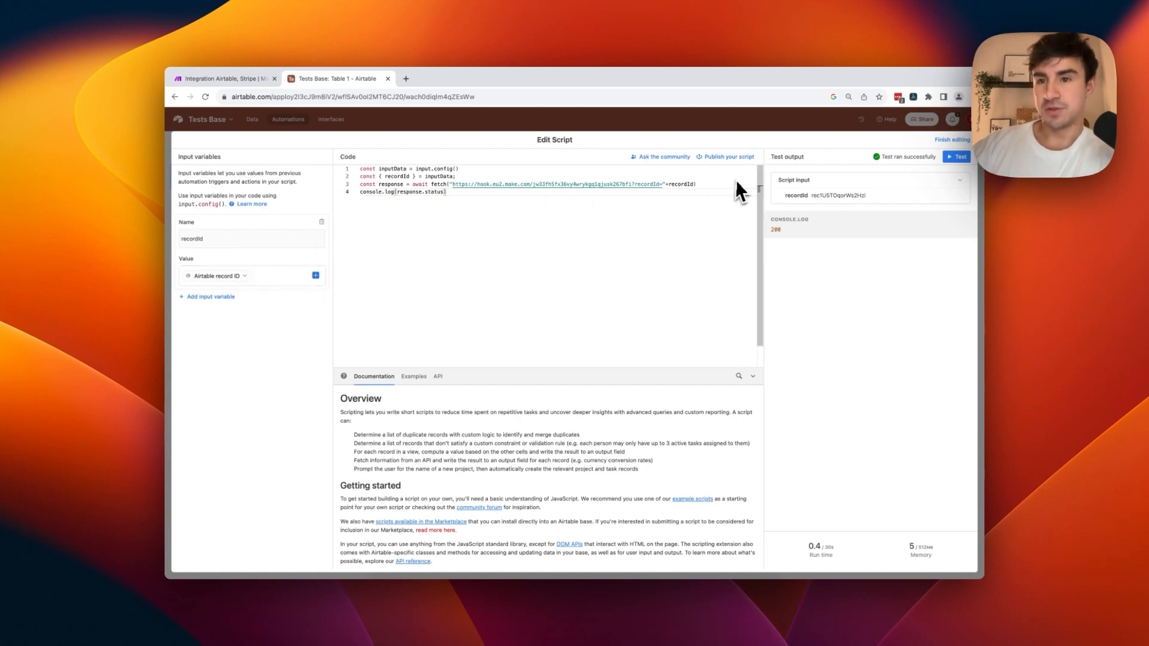
{"action": "left_click", "coordinate": [952, 140]}
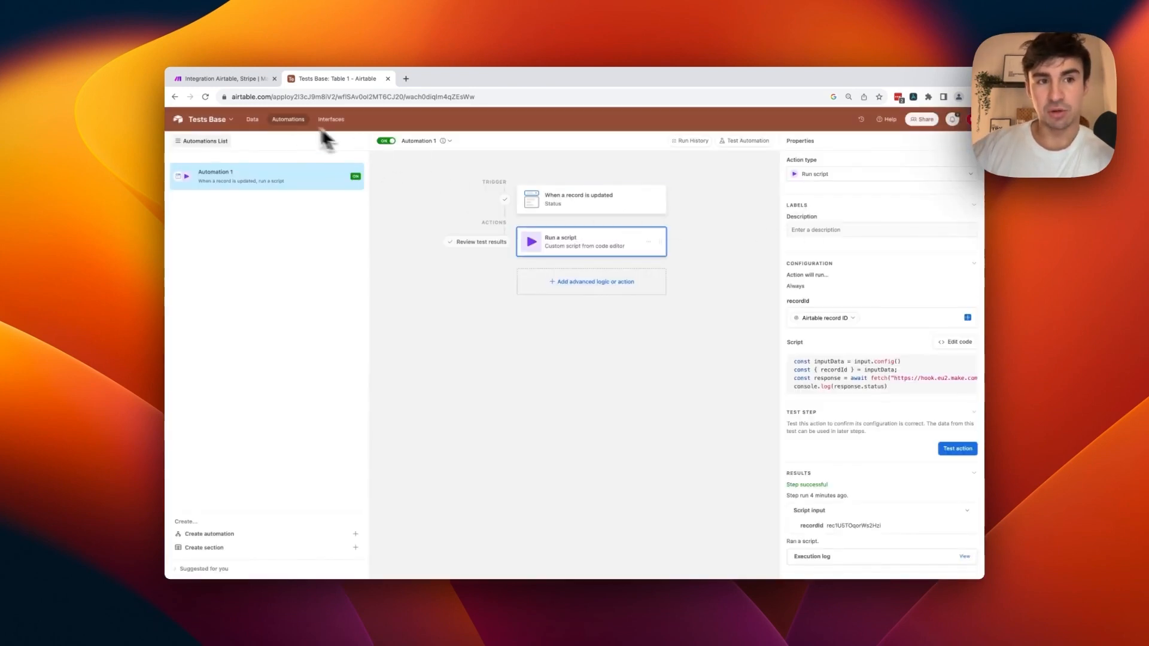
Step: Return to Table 1's data and view the available Status options for the record
{"action": "left_click", "coordinate": [251, 120]}
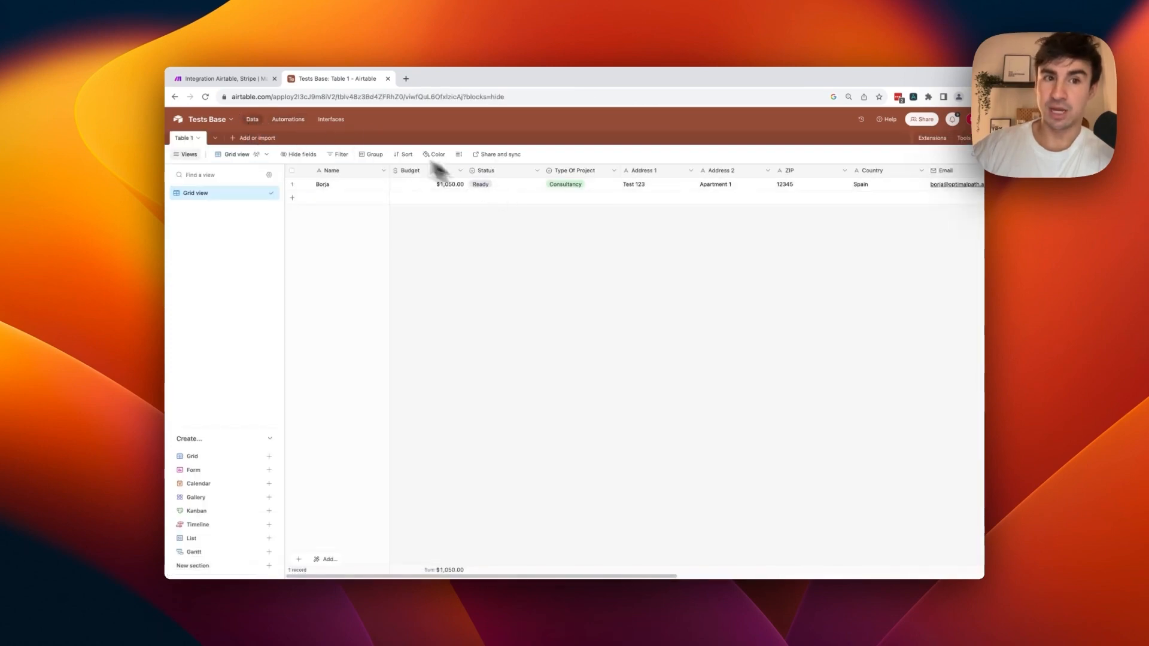
{"action": "left_click", "coordinate": [514, 187]}
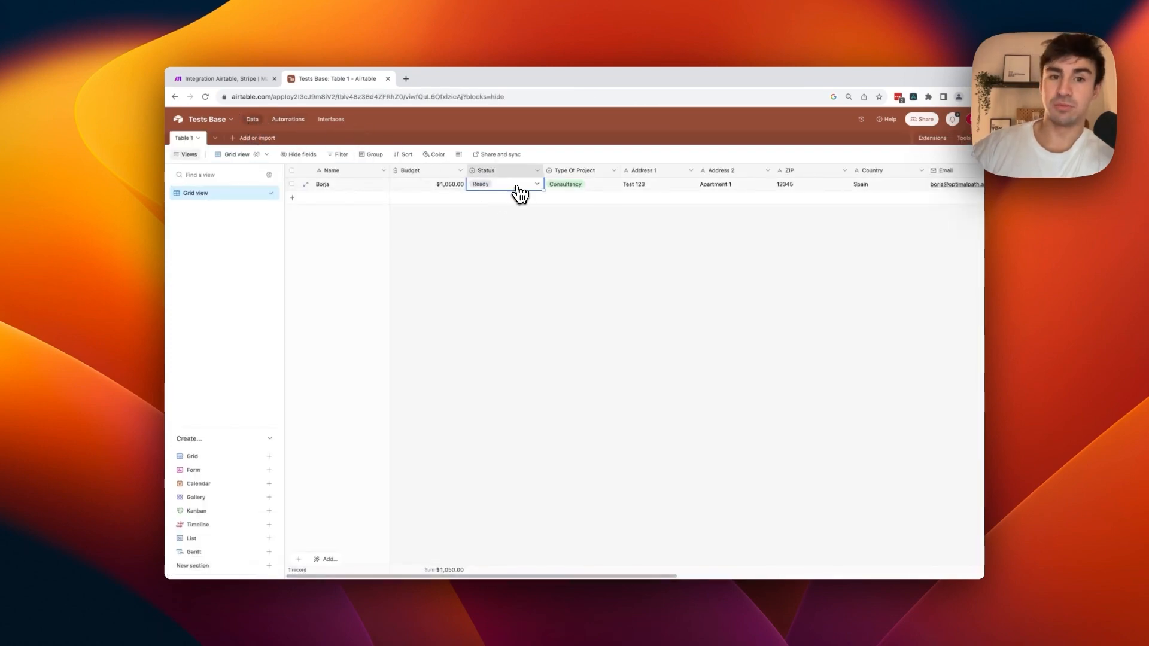
{"action": "left_click", "coordinate": [517, 191]}
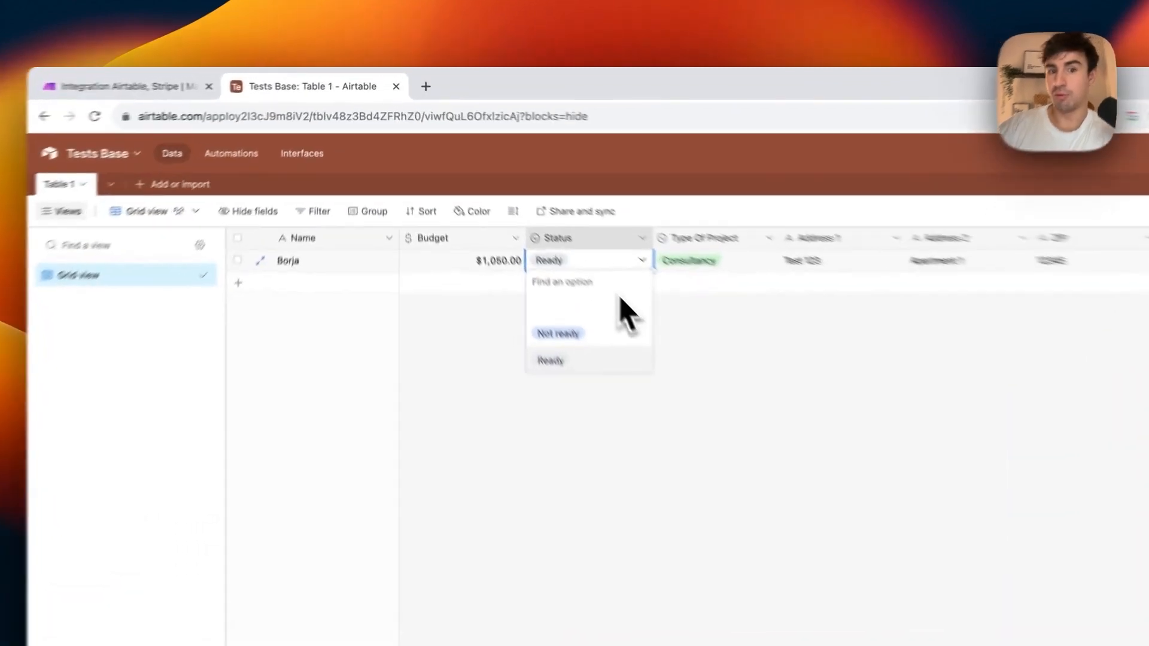
{"action": "left_click", "coordinate": [411, 99]}
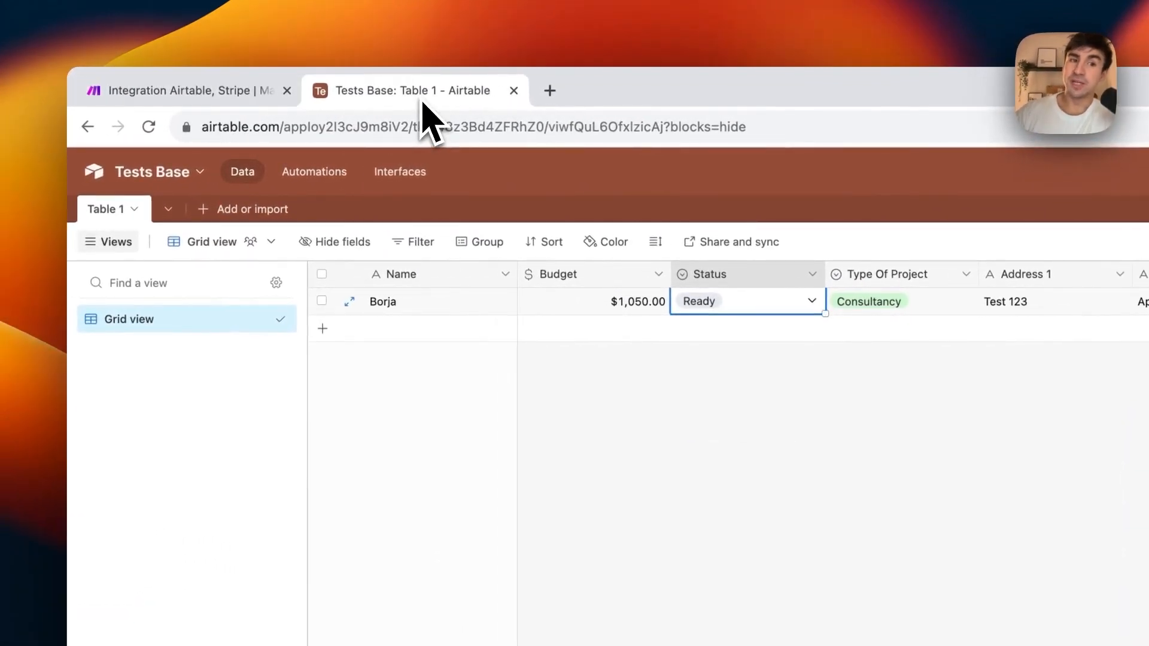
Step: Switch to Make and run only the Webhooks module so it listens for data
{"action": "left_click", "coordinate": [257, 98]}
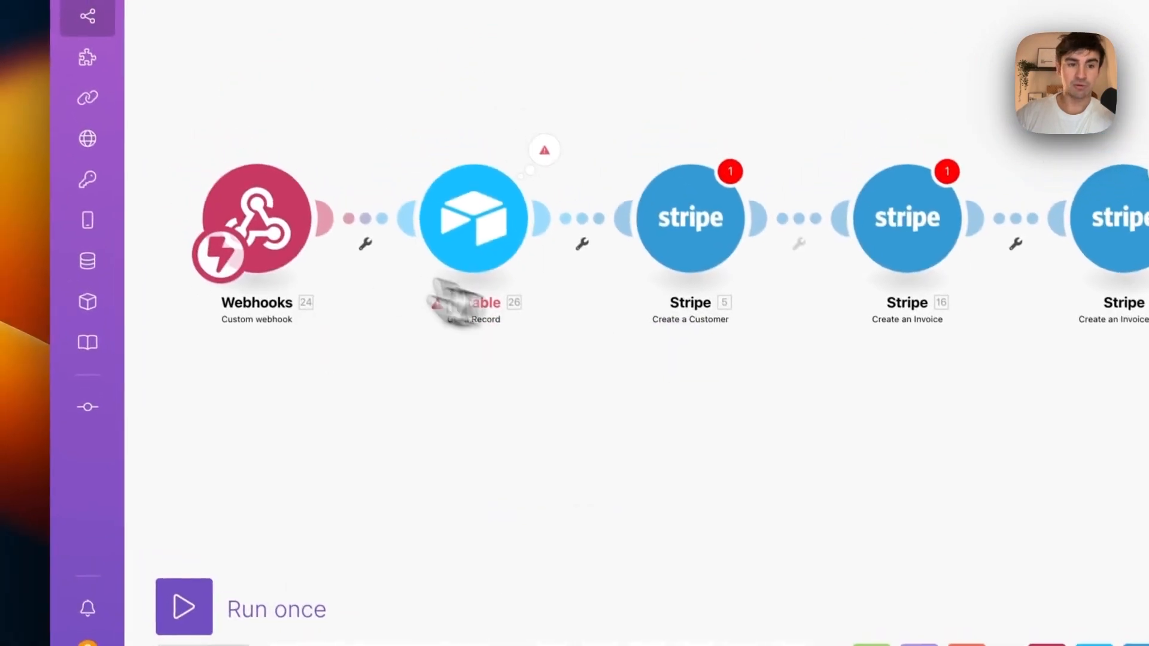
{"action": "right_click", "coordinate": [296, 125]}
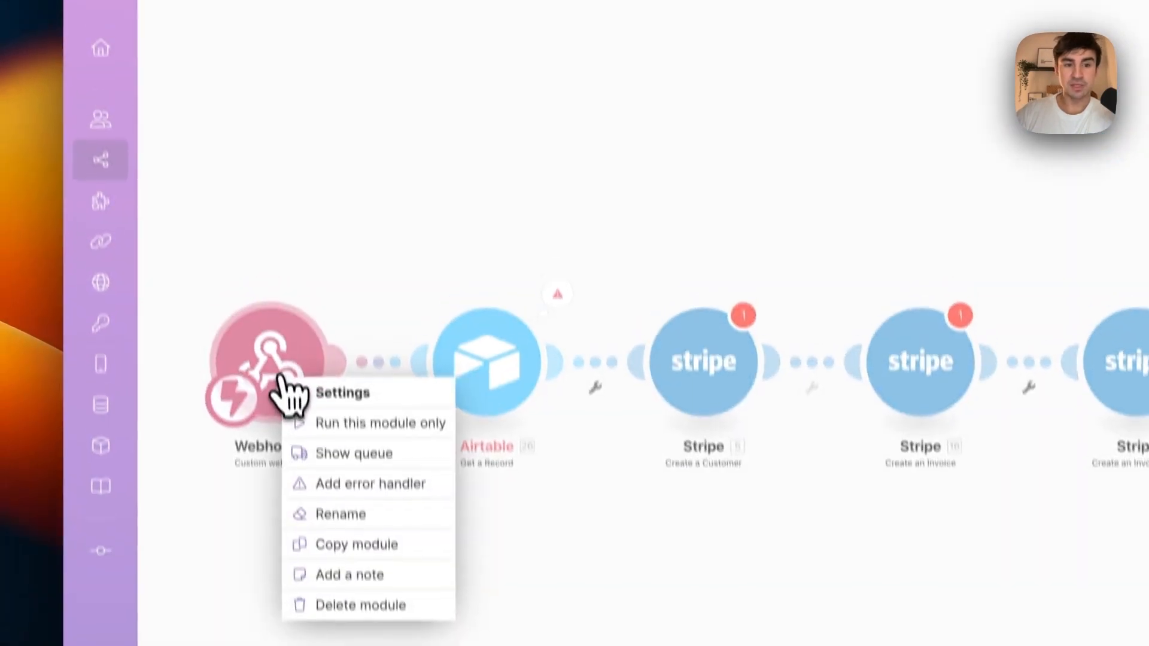
{"action": "left_click", "coordinate": [352, 421]}
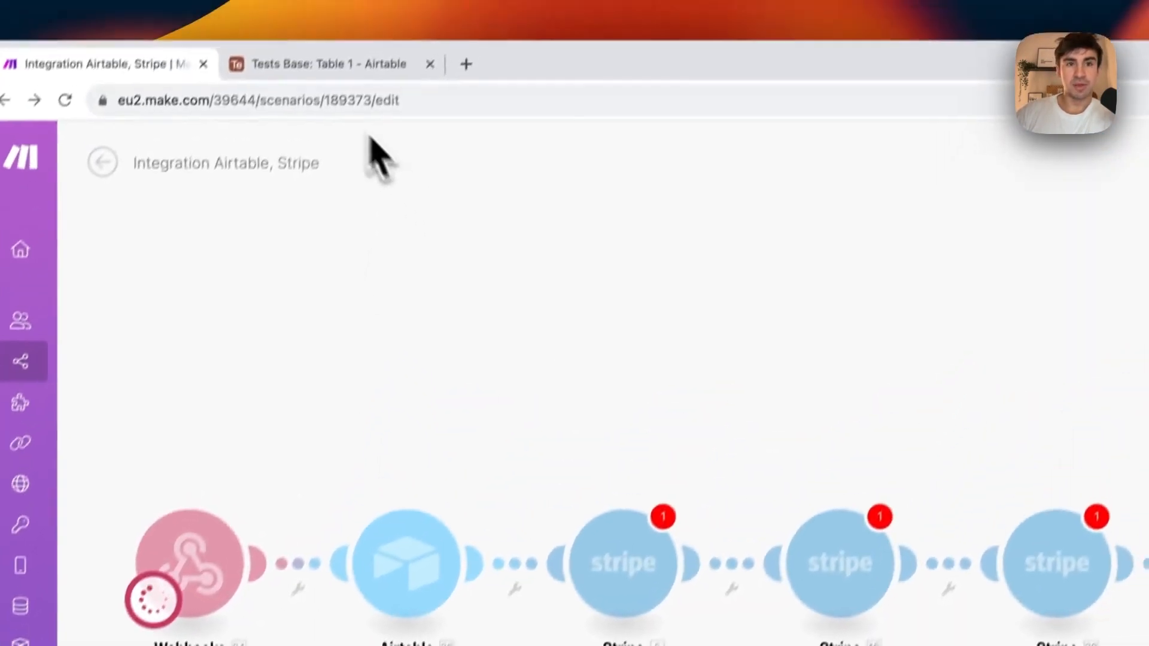
Step: Switch to Airtable and set the record's Status to Not ready to trigger the webhook
{"action": "left_click", "coordinate": [307, 95]}
{"action": "left_click", "coordinate": [679, 303]}
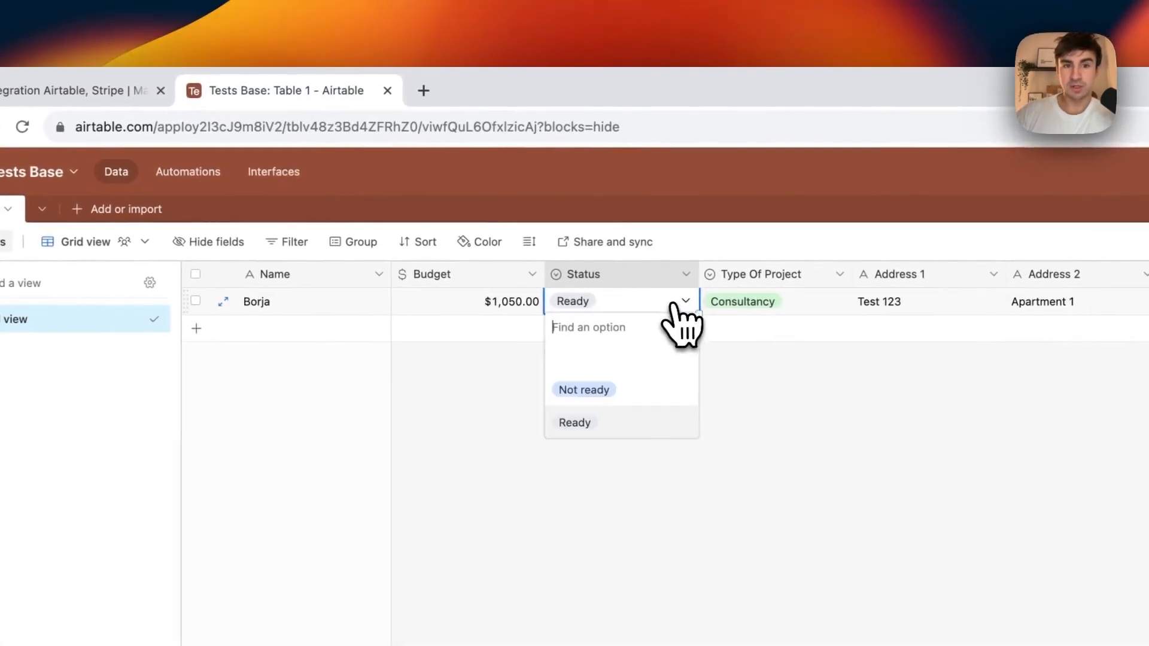
{"action": "left_click", "coordinate": [636, 392]}
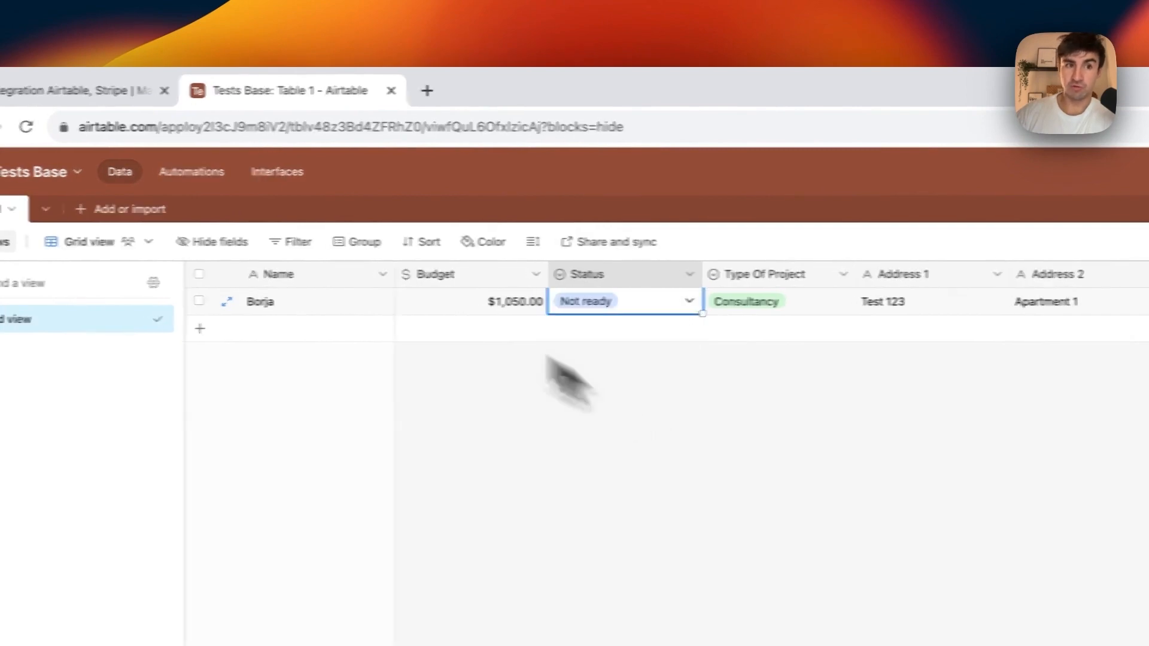
Step: Back in Make, inspect the recordId in the Webhooks module's output and close the output
{"action": "left_click", "coordinate": [84, 91]}
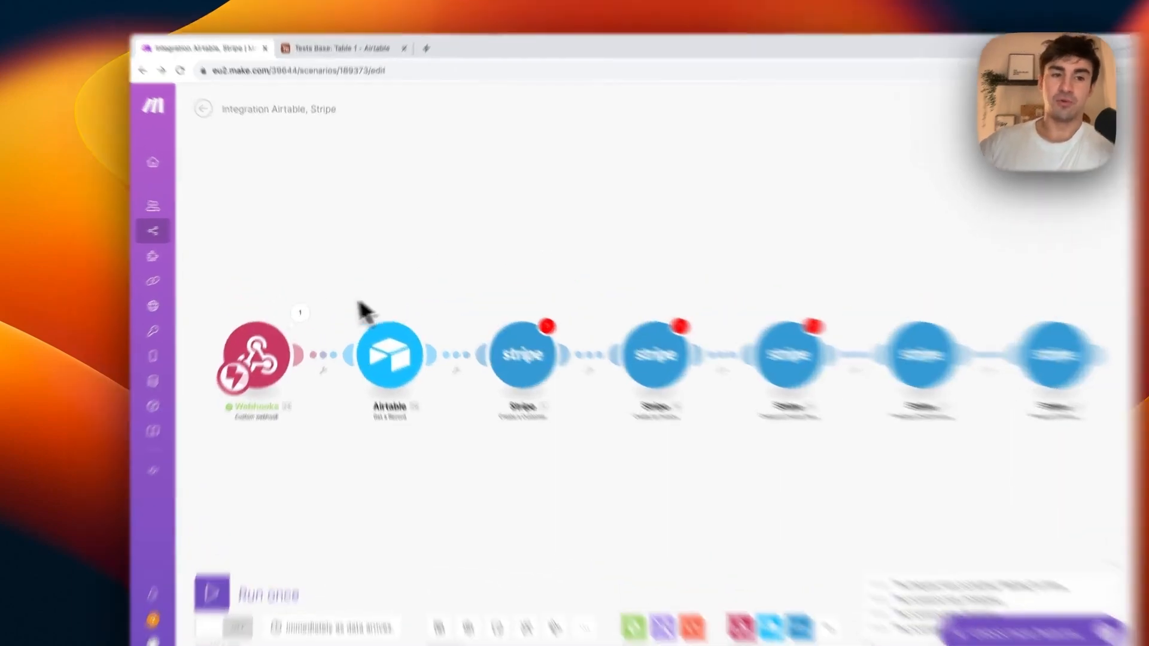
{"action": "left_click", "coordinate": [303, 294]}
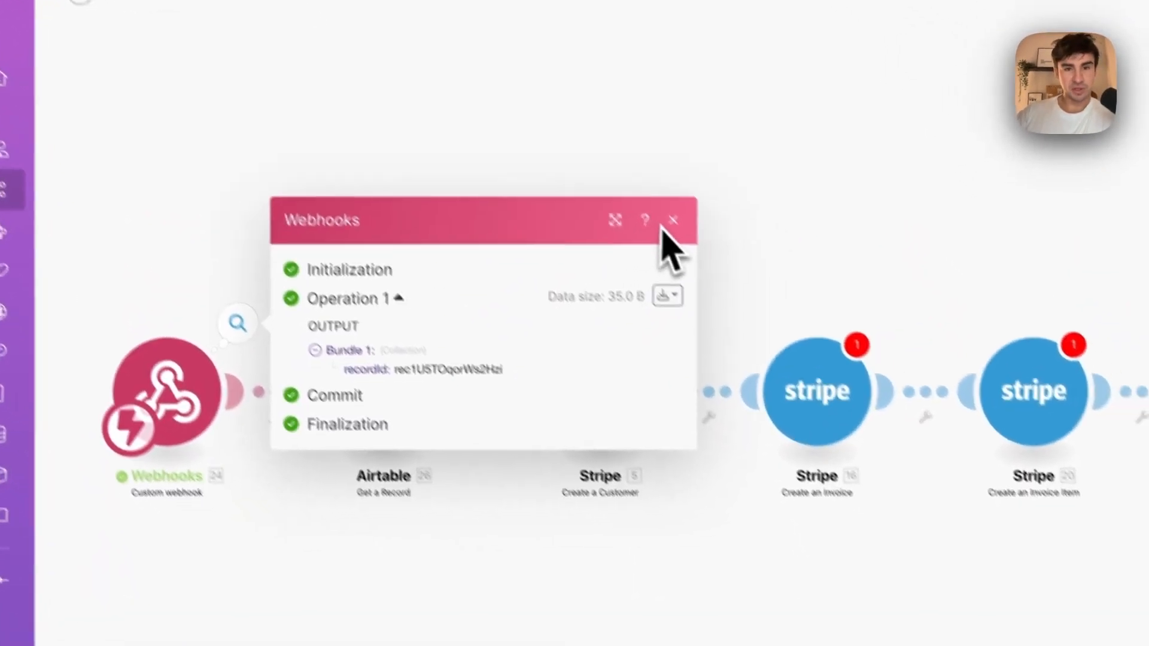
{"action": "left_click_drag", "start_coordinate": [395, 369], "coordinate": [504, 370]}
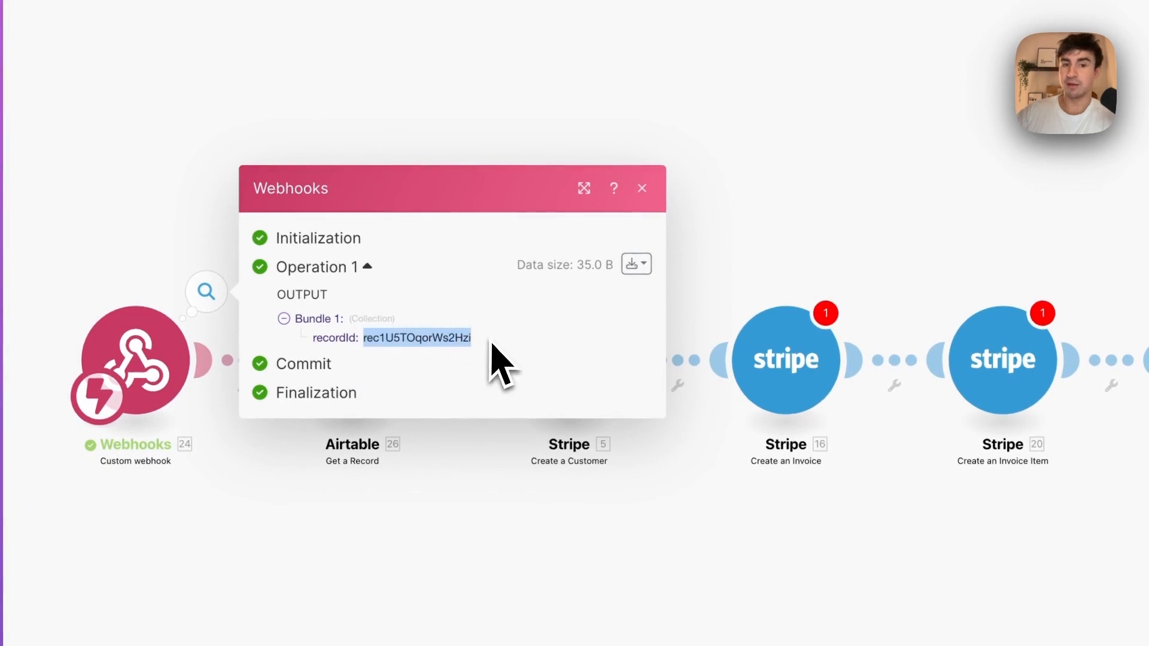
{"action": "left_click", "coordinate": [642, 189]}
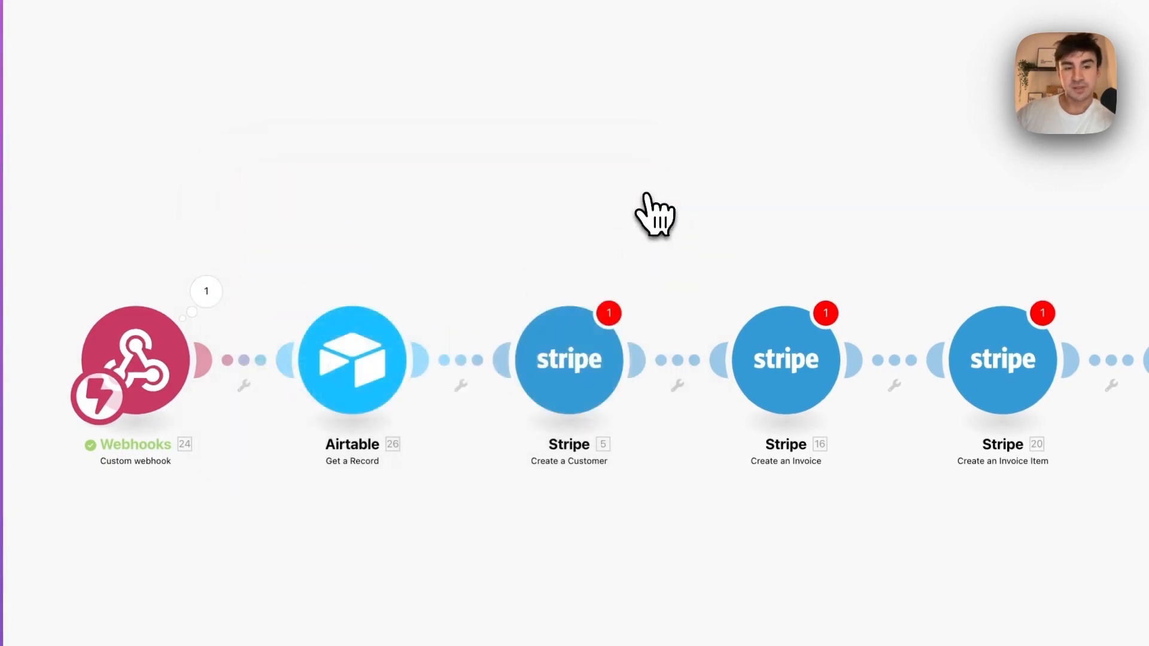
Step: Configure the Airtable Get a Record module with the Test Token I Optimal Path connection, Tests Base and Table 1
{"action": "left_click", "coordinate": [368, 377]}
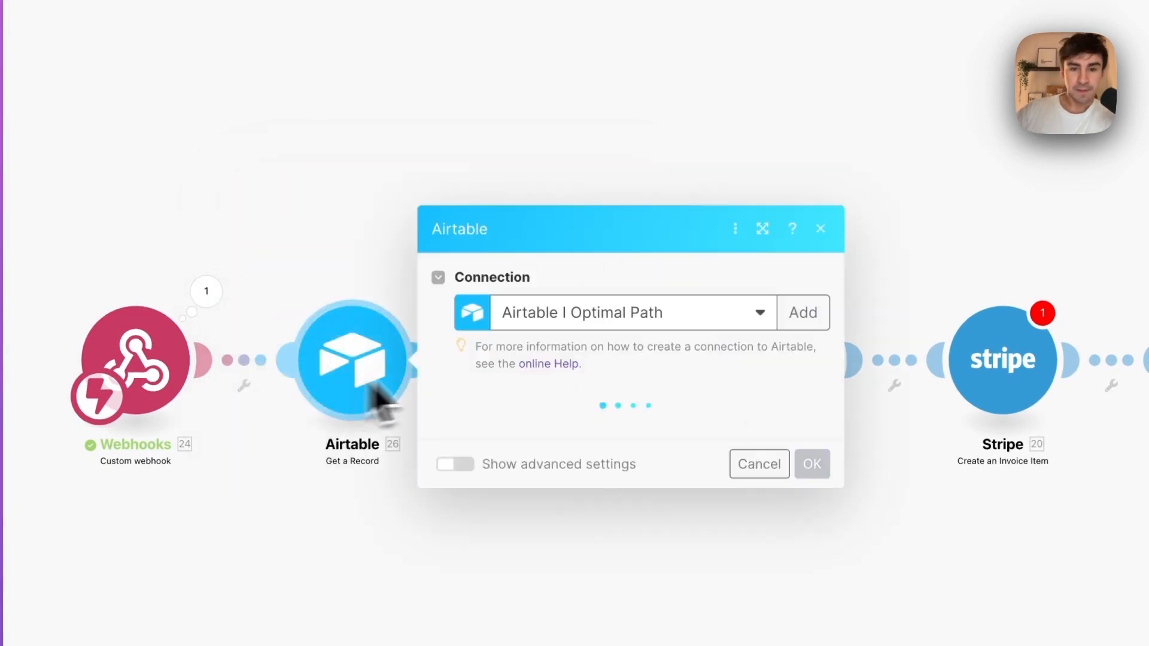
{"action": "left_click", "coordinate": [587, 302]}
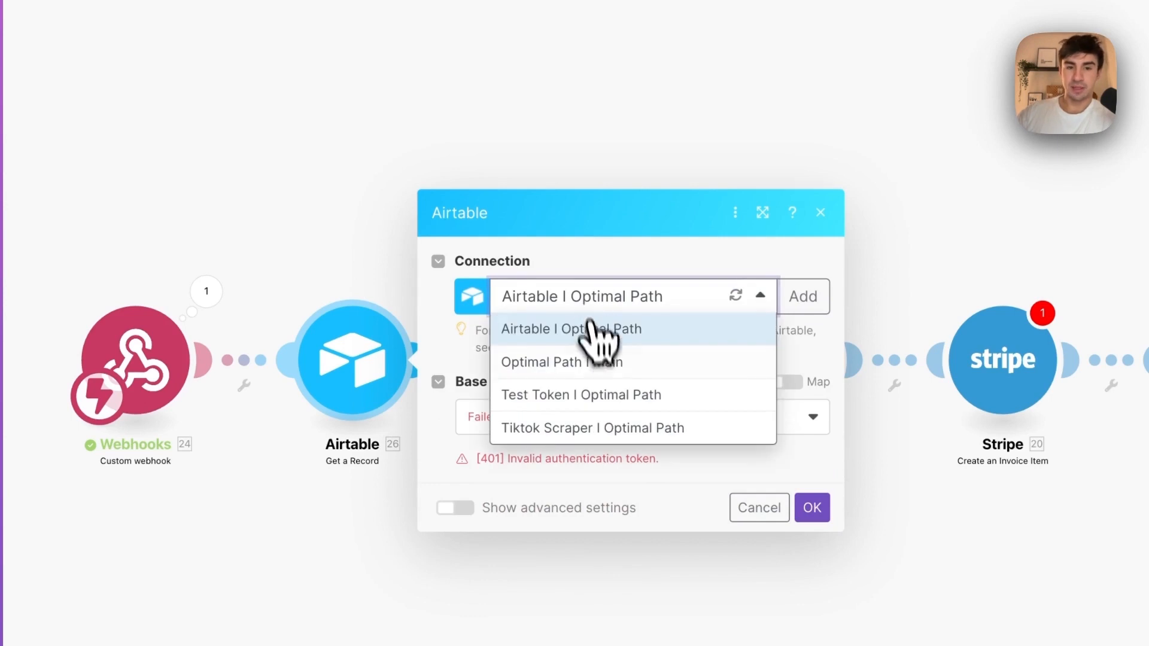
{"action": "left_click", "coordinate": [591, 394]}
{"action": "left_click", "coordinate": [549, 466]}
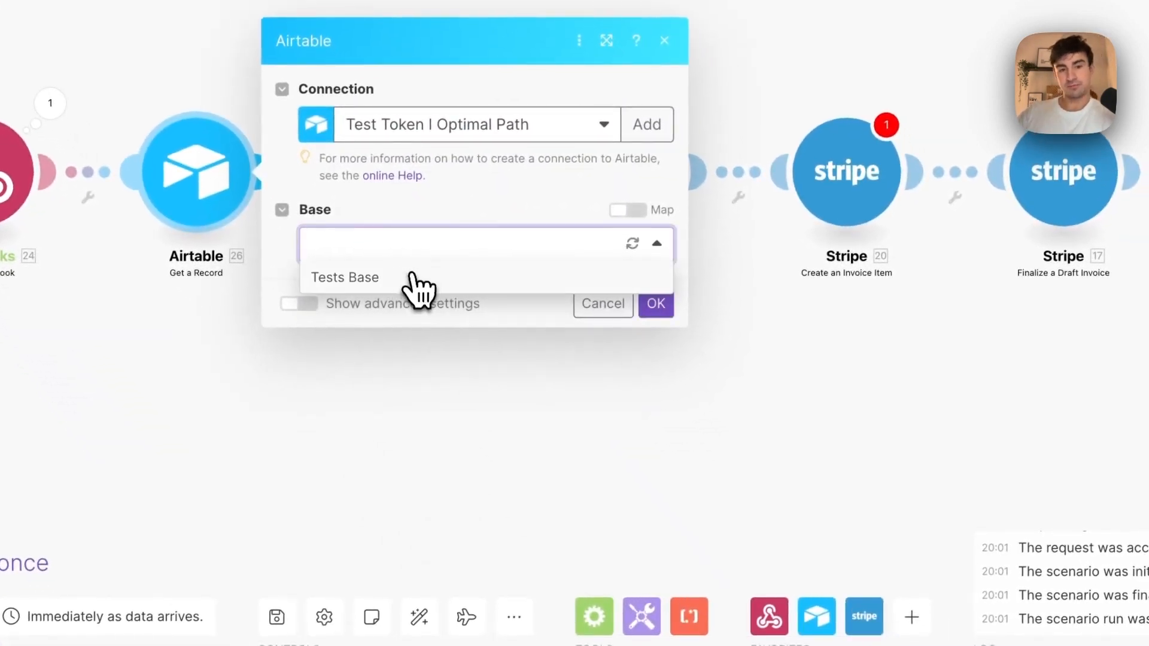
{"action": "left_click", "coordinate": [415, 282]}
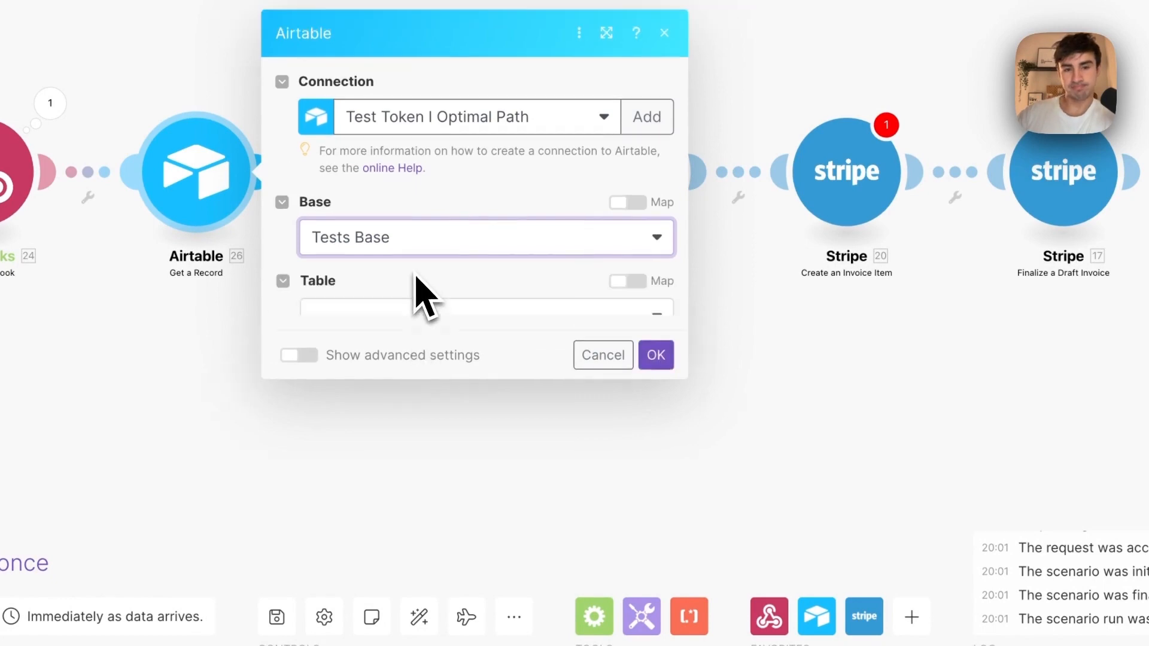
{"action": "left_click", "coordinate": [417, 285]}
{"action": "scroll", "coordinate": [413, 328], "scroll_direction": "down", "scroll_amount": 1}
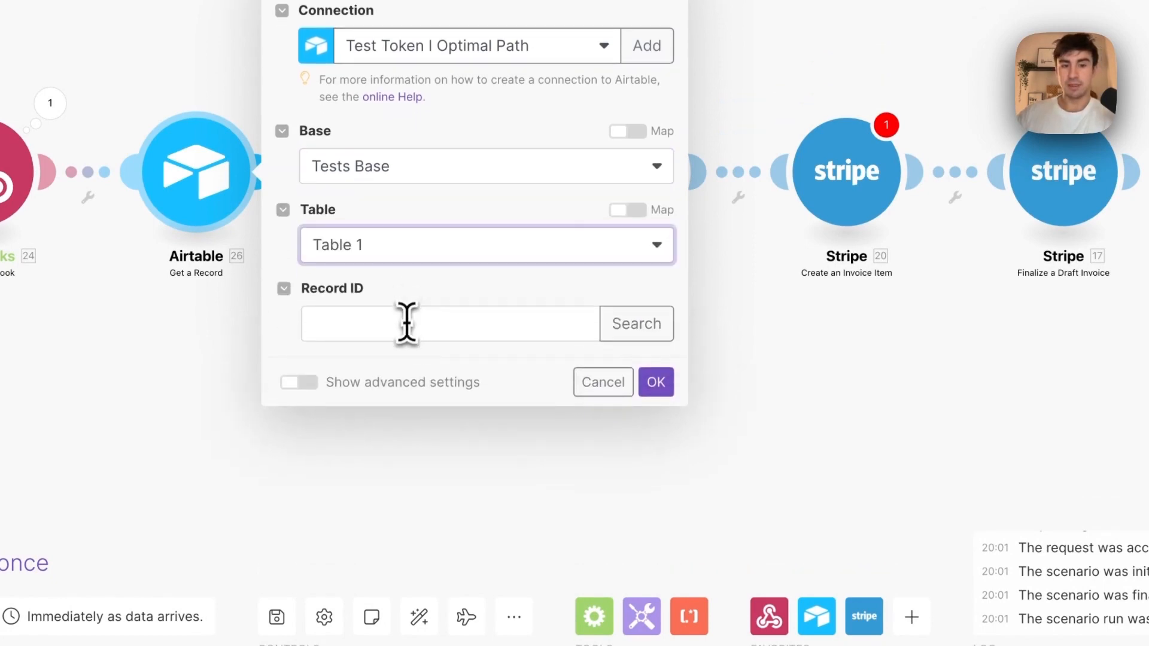
Step: Map the webhook's recordId to the Airtable module's Record ID and save the module
{"action": "left_click", "coordinate": [405, 323]}
{"action": "left_click", "coordinate": [682, 389]}
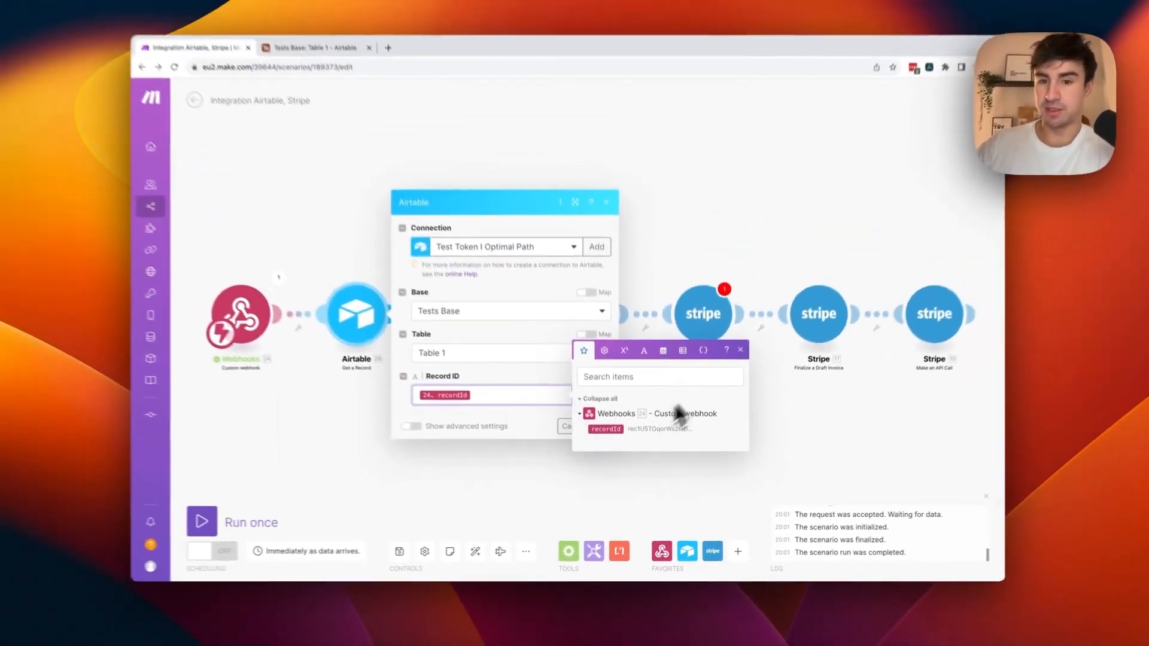
{"action": "left_click", "coordinate": [775, 250]}
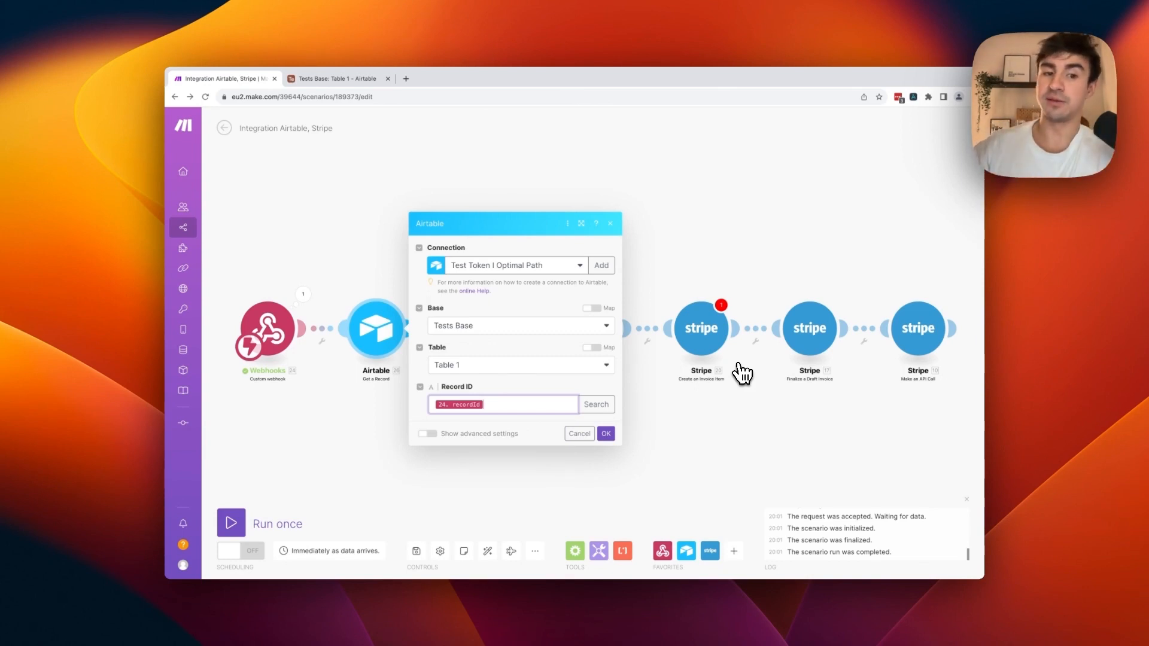
{"action": "left_click", "coordinate": [607, 434]}
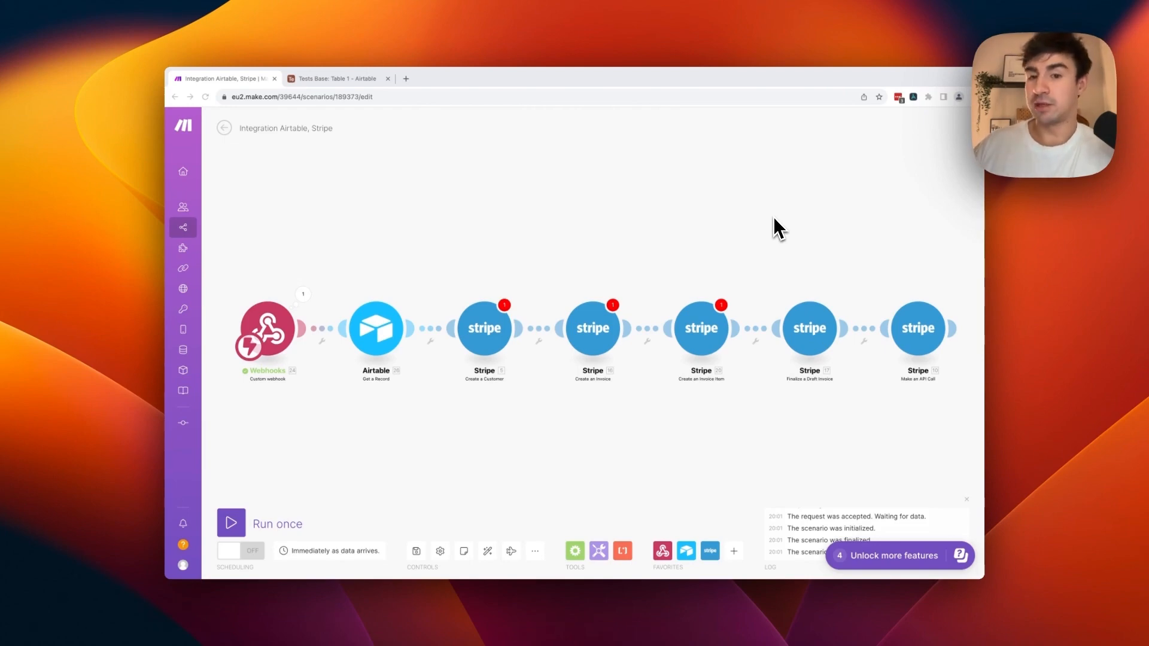
Step: In Stripe's Create a Customer module, map Description, Email and Name to Airtable Get a Record's Project Description, Email and Name
{"action": "left_click", "coordinate": [478, 334]}
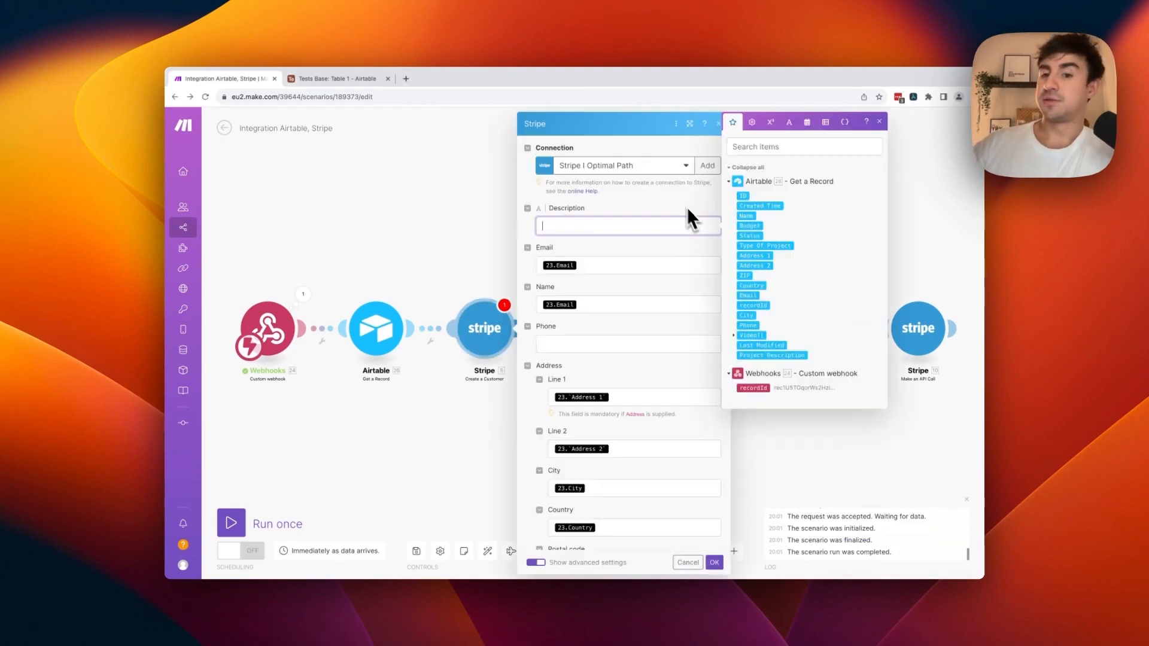
{"action": "left_click_drag", "start_coordinate": [772, 355], "coordinate": [605, 229]}
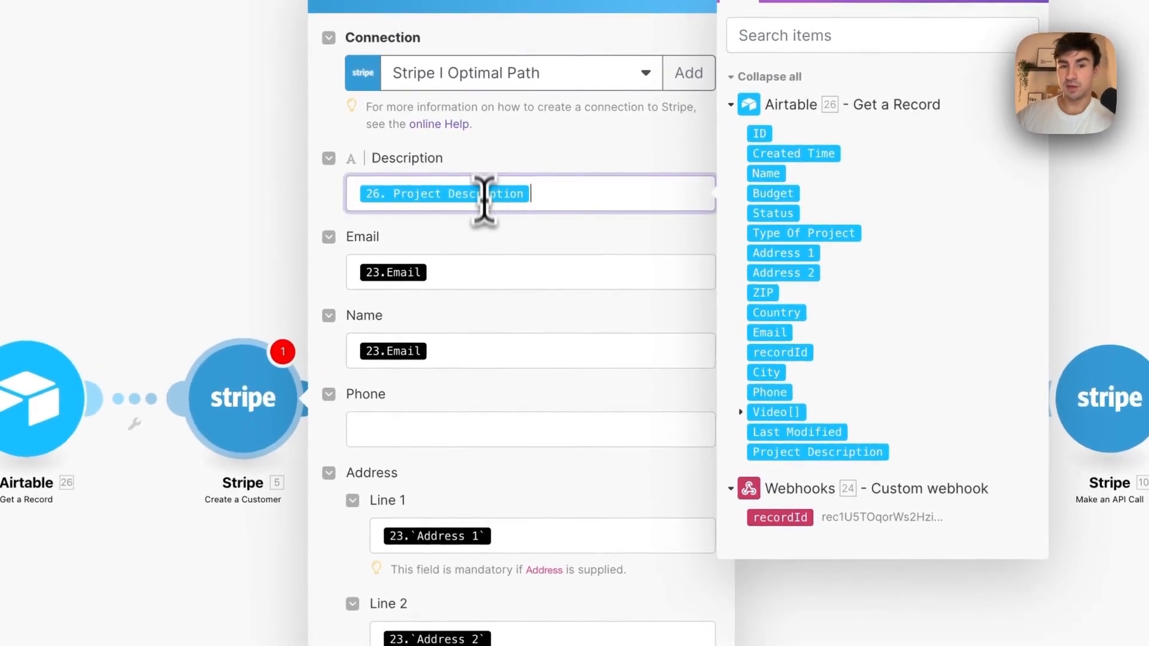
{"action": "left_click", "coordinate": [488, 269]}
{"action": "key", "text": "BackSpace"}
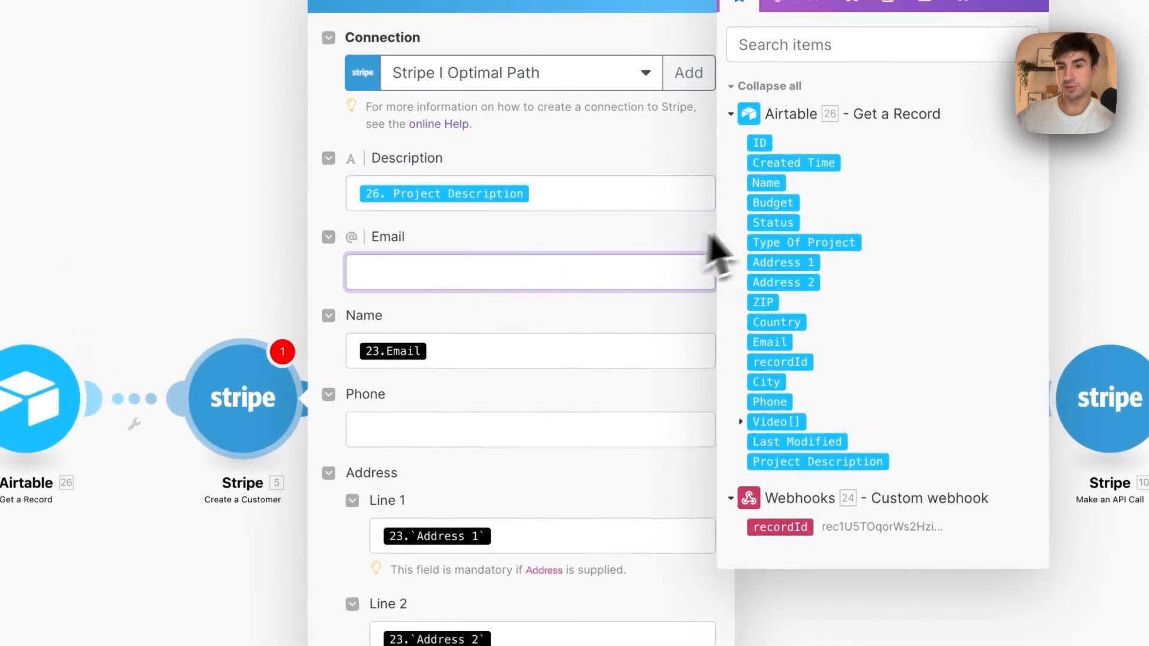
{"action": "left_click_drag", "start_coordinate": [788, 346], "coordinate": [467, 275]}
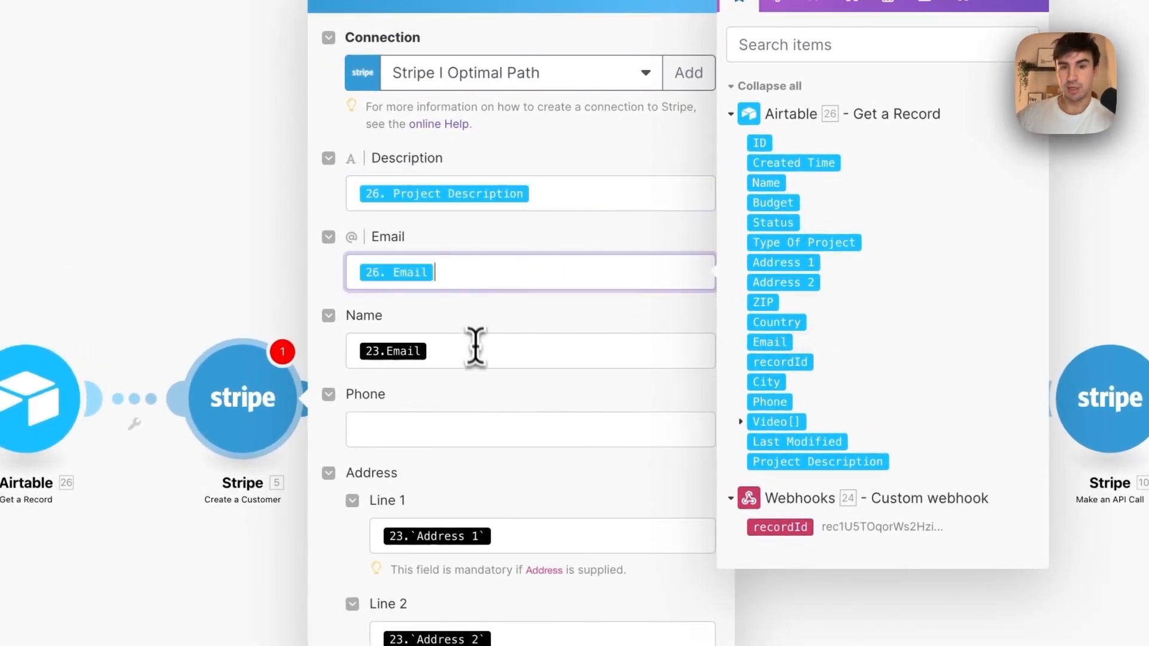
{"action": "left_click", "coordinate": [477, 353]}
{"action": "key", "text": "BackSpace"}
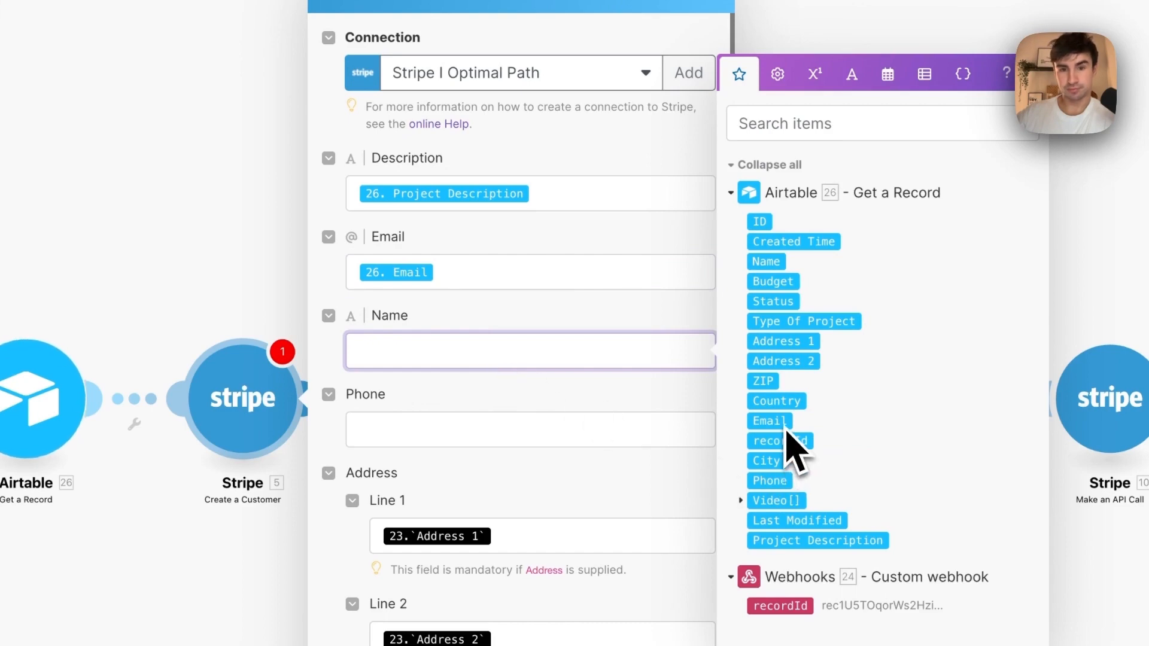
{"action": "left_click_drag", "start_coordinate": [769, 261], "coordinate": [433, 354]}
Step: Replace the customer's address Line 1 and Line 2 mappings with Address 1 and Address 2 from Airtable Get a Record
{"action": "left_click", "coordinate": [500, 437]}
{"action": "key", "text": "BackSpace"}
{"action": "left_click_drag", "start_coordinate": [758, 425], "coordinate": [503, 440]}
{"action": "left_click", "coordinate": [600, 448]}
{"action": "key", "text": "BackSpace"}
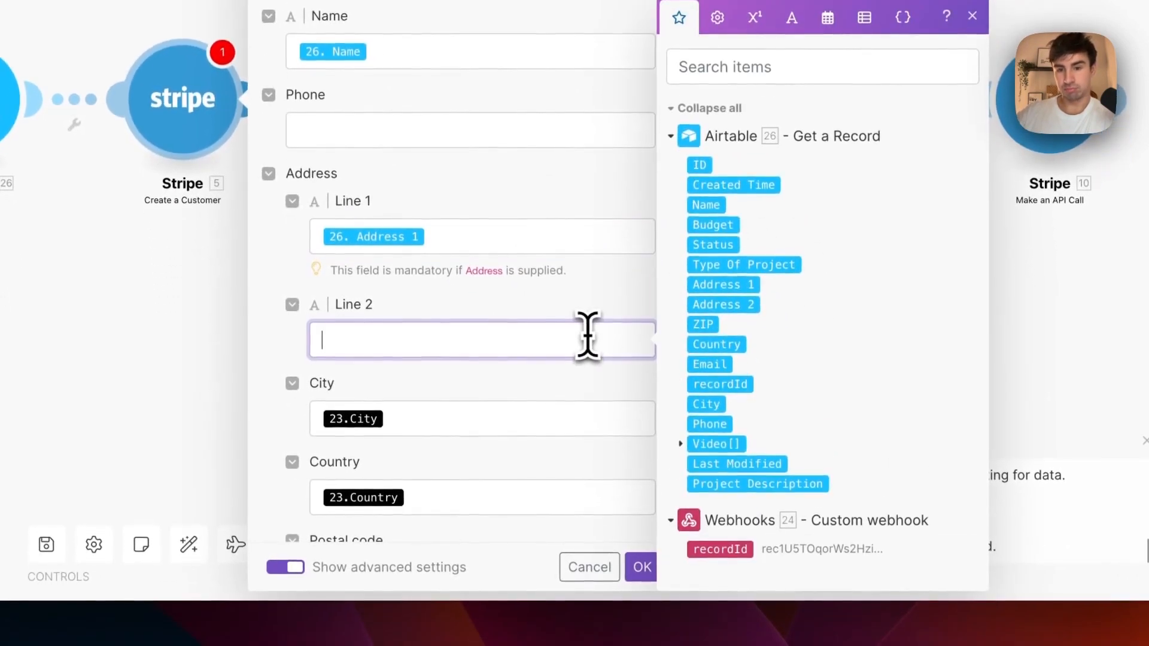
{"action": "left_click_drag", "start_coordinate": [682, 307], "coordinate": [464, 341]}
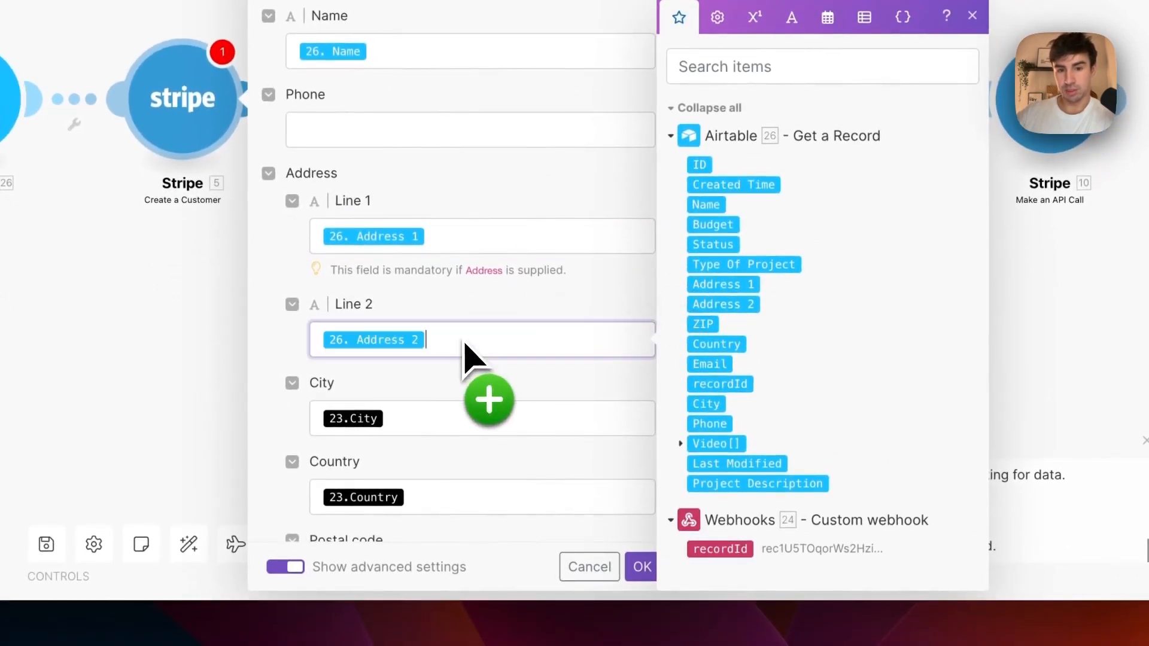
Step: Replace the customer's City and Country mappings with City and Country from Airtable Get a Record
{"action": "left_click", "coordinate": [454, 413]}
{"action": "key", "text": "BackSpace"}
{"action": "left_click_drag", "start_coordinate": [706, 404], "coordinate": [429, 428]}
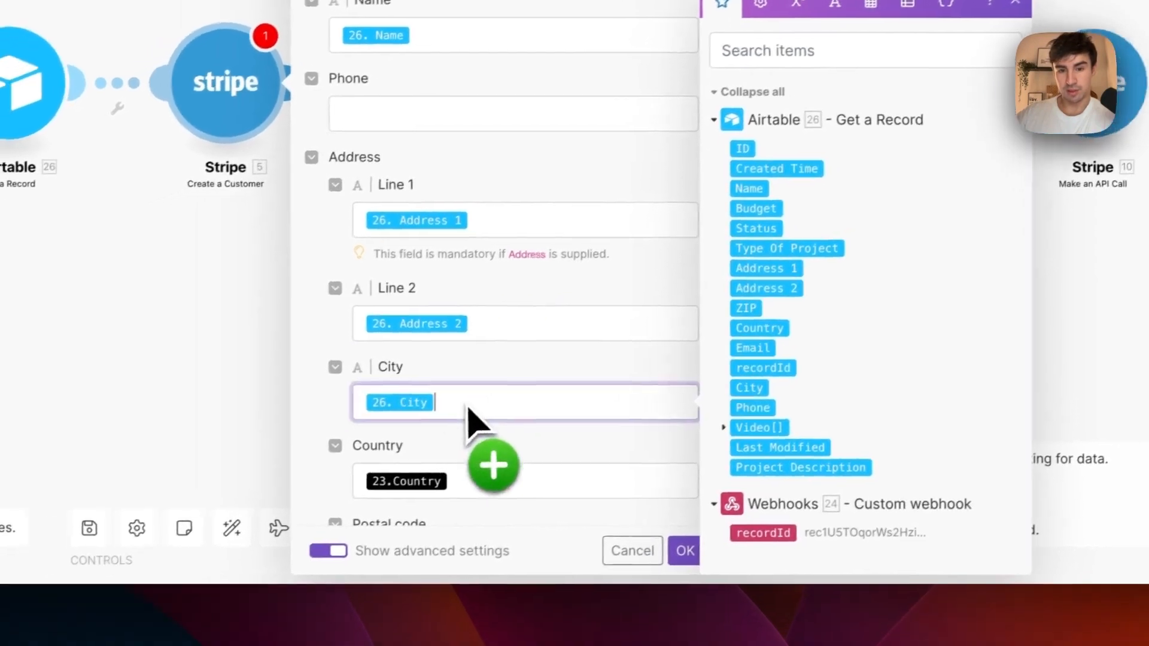
{"action": "left_click", "coordinate": [458, 497]}
{"action": "key", "text": "BackSpace"}
{"action": "left_click_drag", "start_coordinate": [772, 323], "coordinate": [513, 475]}
Step: Map the customer's Postal code to ZIP from Airtable Get a Record and save the Create a Customer module
{"action": "scroll", "coordinate": [519, 466], "scroll_direction": "down", "scroll_amount": 10}
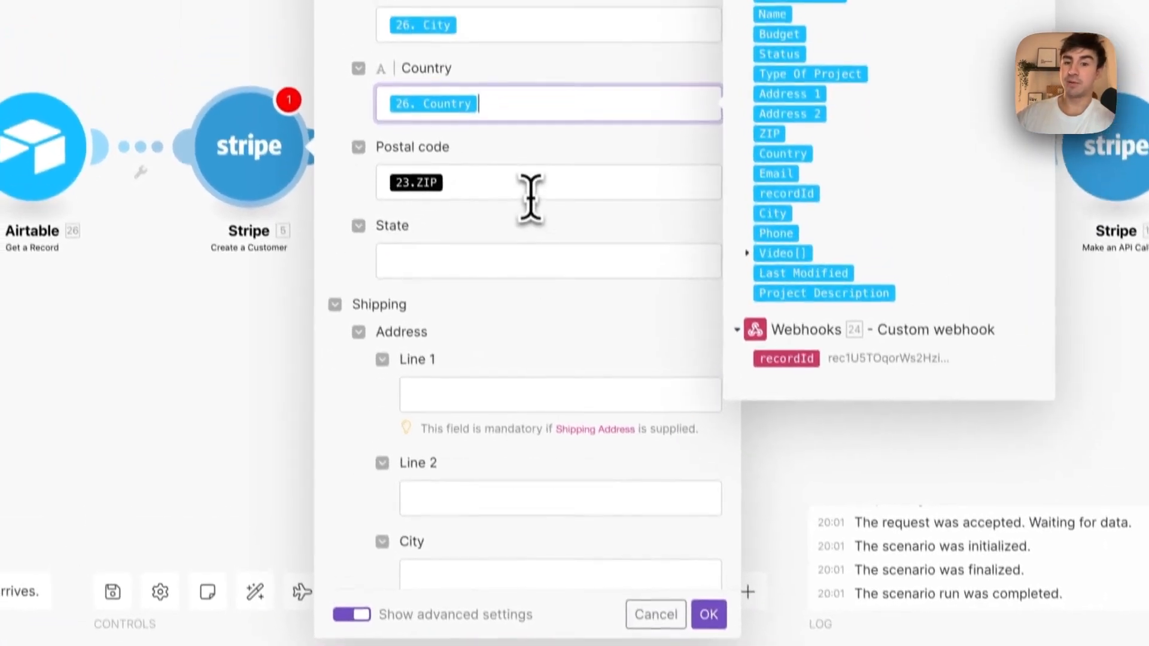
{"action": "left_click", "coordinate": [530, 198]}
{"action": "key", "text": "BackSpace"}
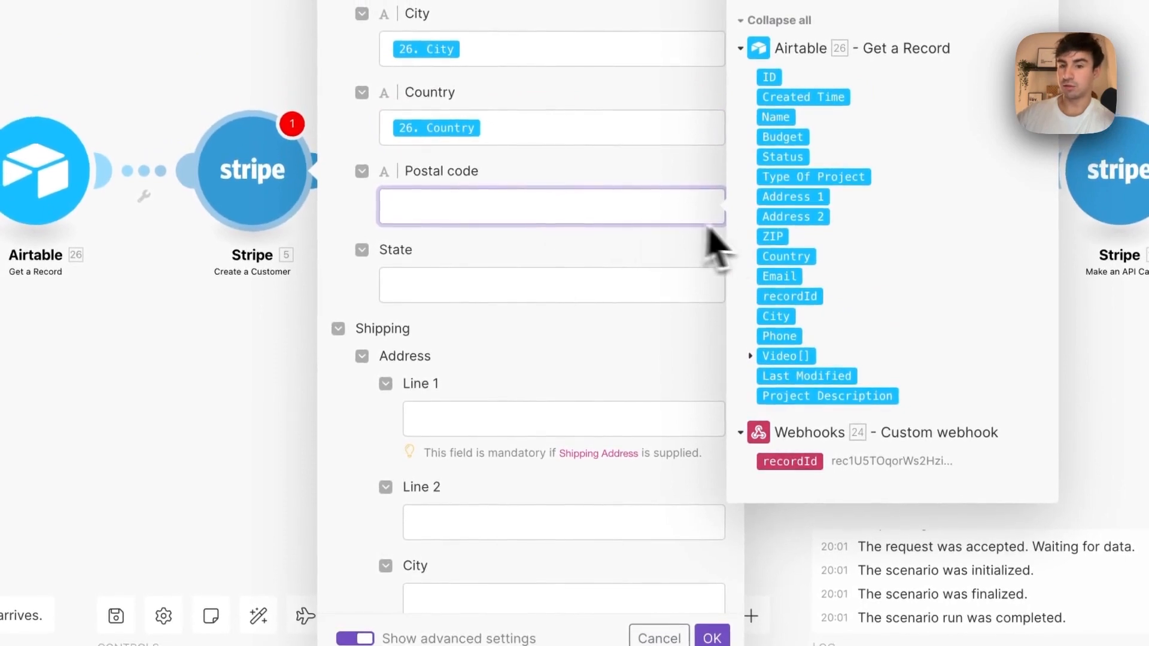
{"action": "left_click_drag", "start_coordinate": [768, 230], "coordinate": [482, 217]}
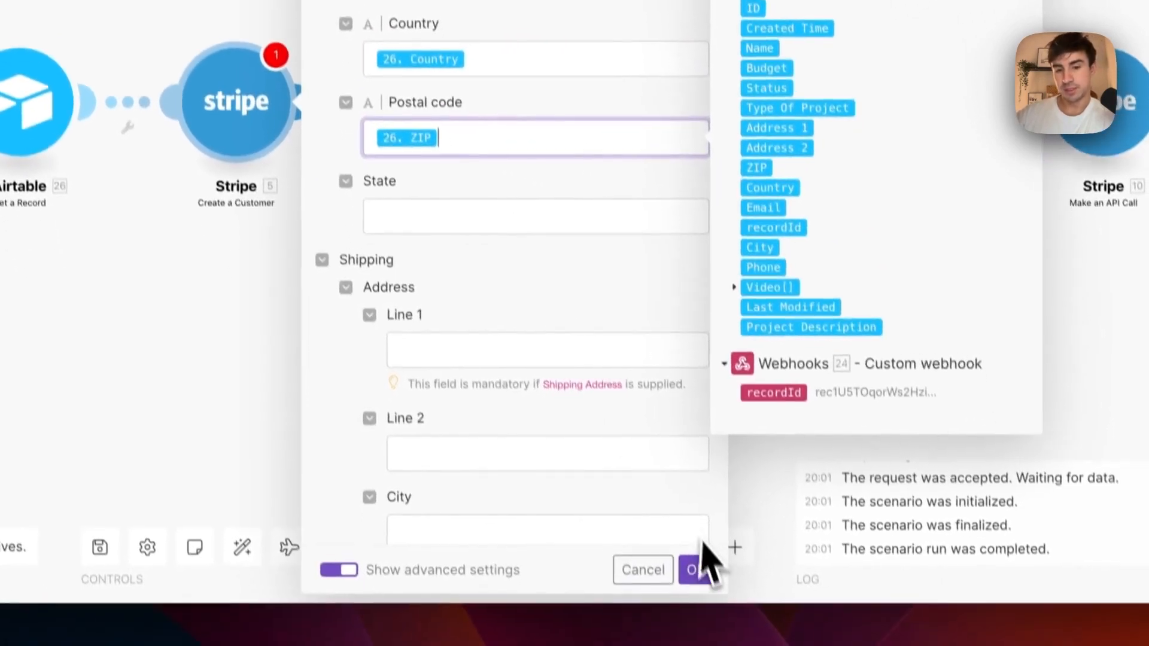
{"action": "scroll", "coordinate": [587, 417], "scroll_direction": "down", "scroll_amount": 5}
{"action": "scroll", "coordinate": [557, 318], "scroll_direction": "down", "scroll_amount": 20}
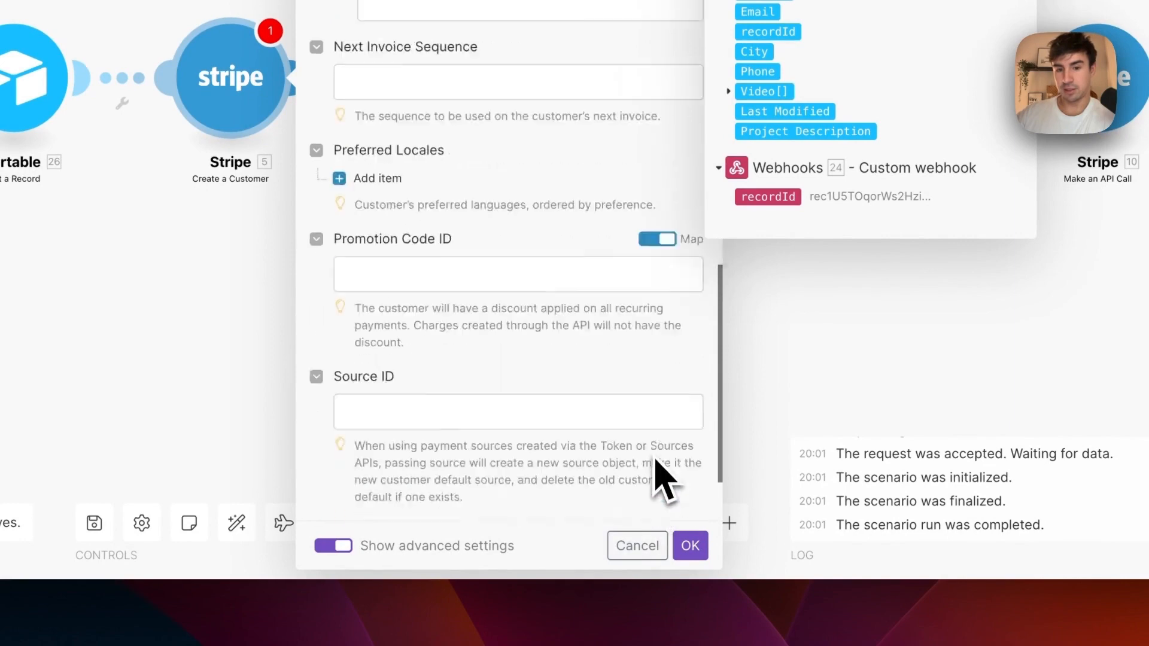
{"action": "scroll", "coordinate": [662, 476], "scroll_direction": "down", "scroll_amount": 5}
{"action": "left_click", "coordinate": [694, 545]}
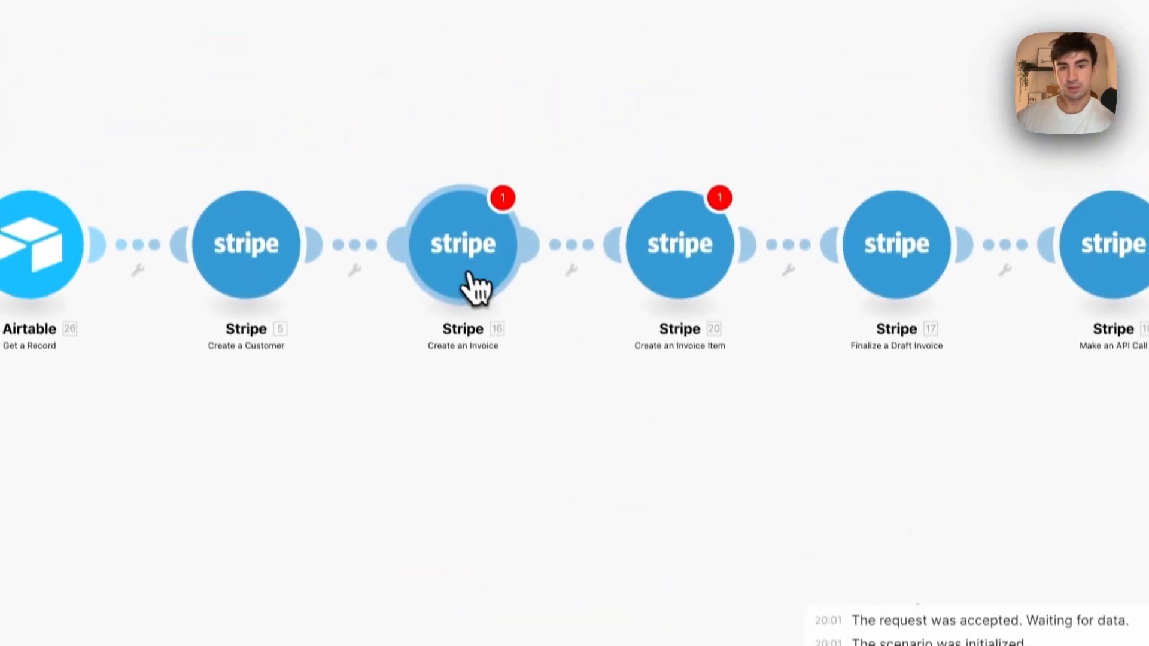
Step: In Stripe's Create an Invoice module, remap Description to Airtable Get a Record's Project Description and save the module
{"action": "left_click", "coordinate": [473, 282]}
{"action": "scroll", "coordinate": [706, 296], "scroll_direction": "down", "scroll_amount": 5}
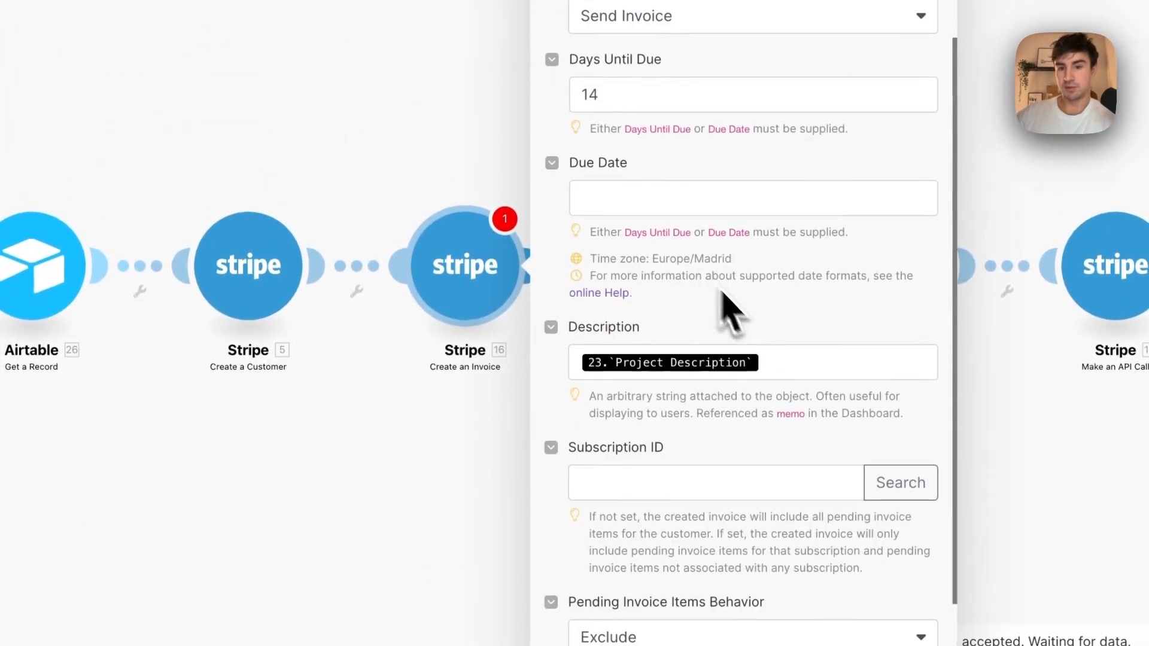
{"action": "left_click", "coordinate": [778, 362]}
{"action": "key", "text": "BackSpace"}
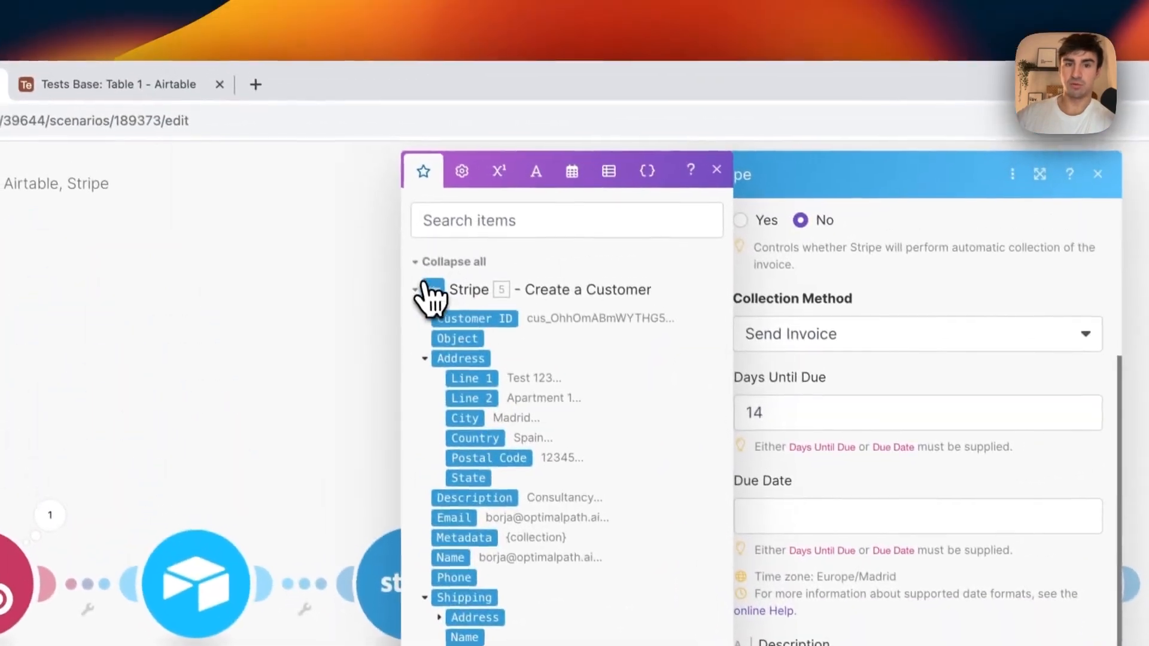
{"action": "left_click", "coordinate": [424, 286]}
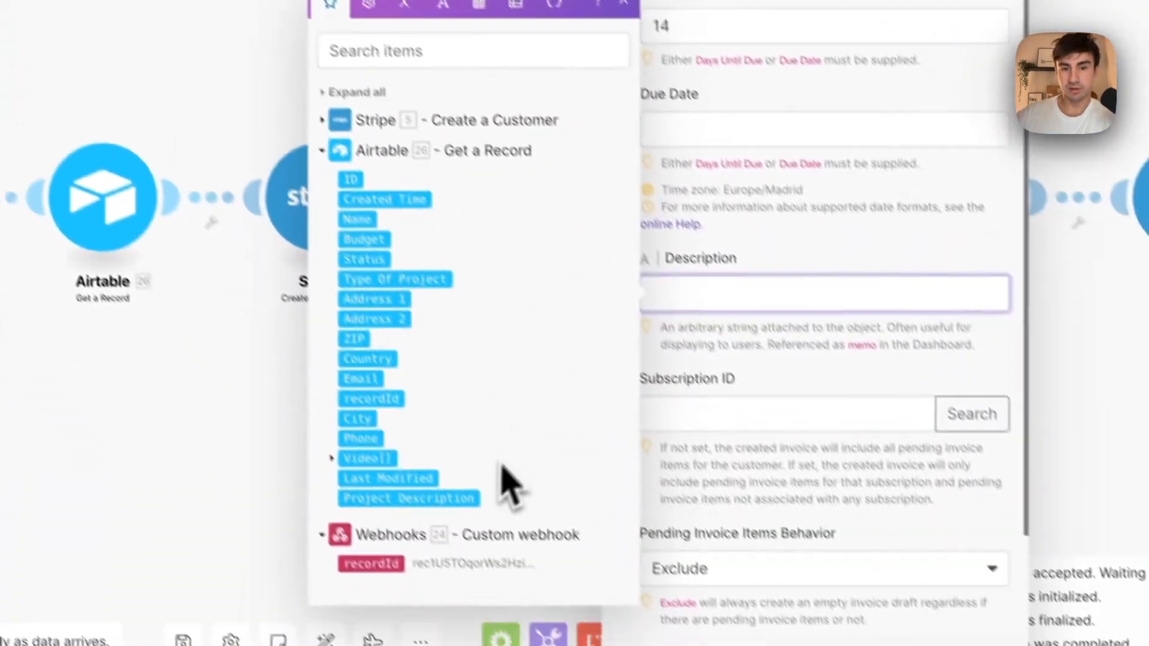
{"action": "left_click_drag", "start_coordinate": [407, 494], "coordinate": [773, 264]}
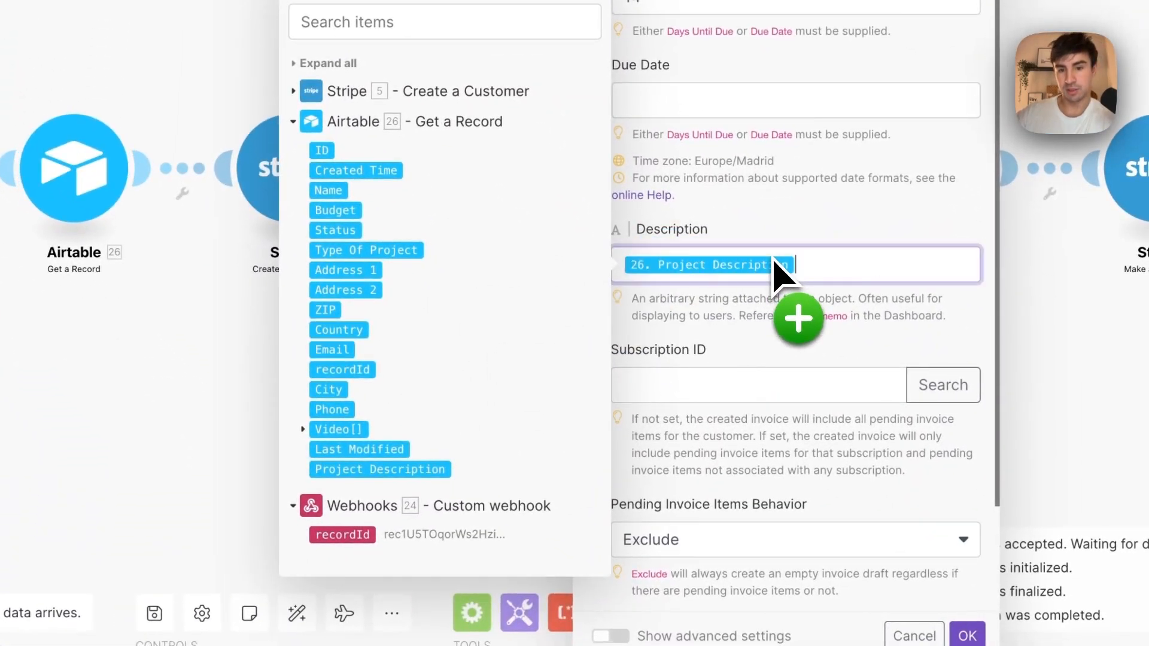
{"action": "scroll", "coordinate": [774, 263], "scroll_direction": "down", "scroll_amount": 3}
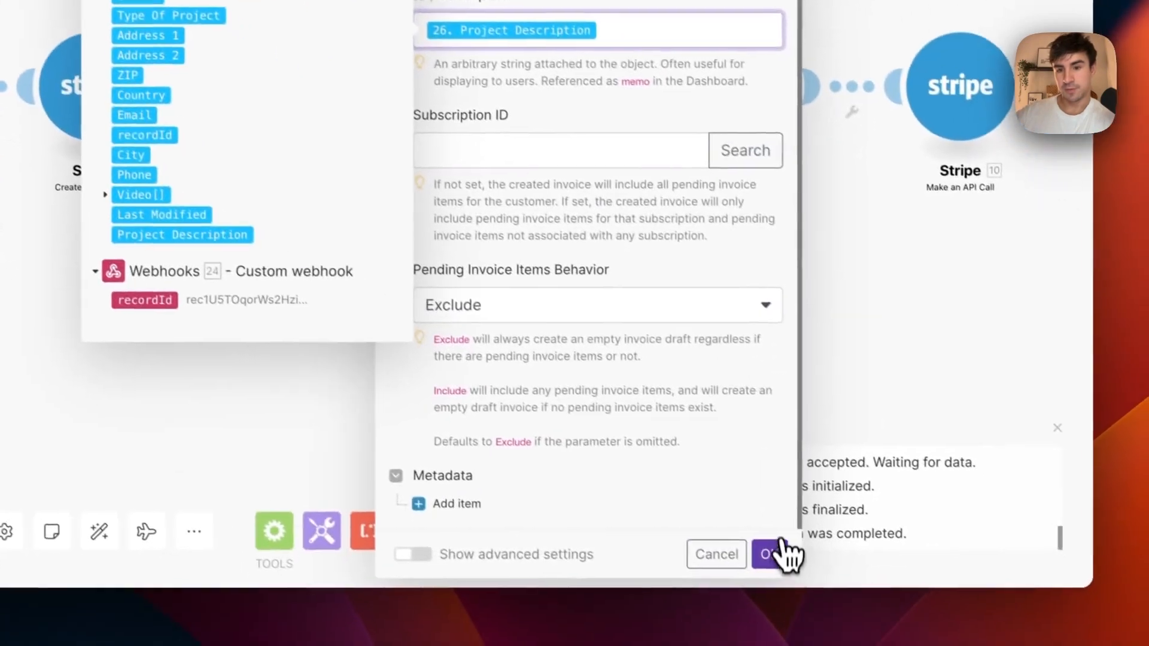
{"action": "left_click", "coordinate": [967, 635]}
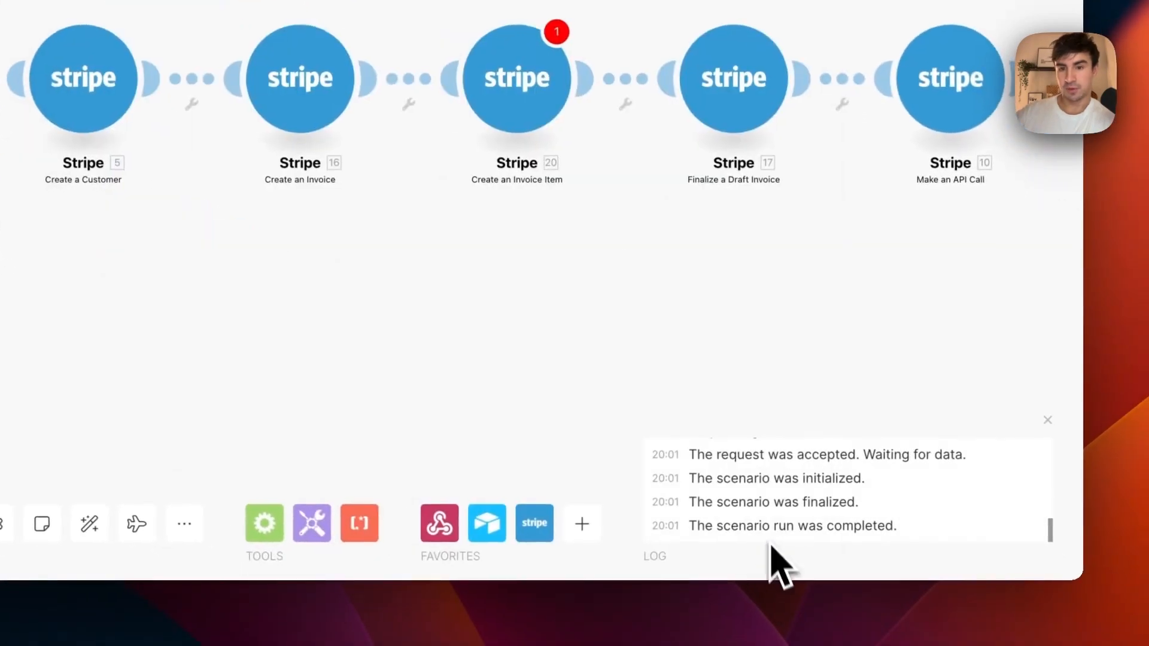
Step: In Stripe's Create an Invoice Item module, replace the old Budget mapping in Amount with Airtable Get a Record's Budget, keeping the * 100
{"action": "left_click", "coordinate": [562, 261]}
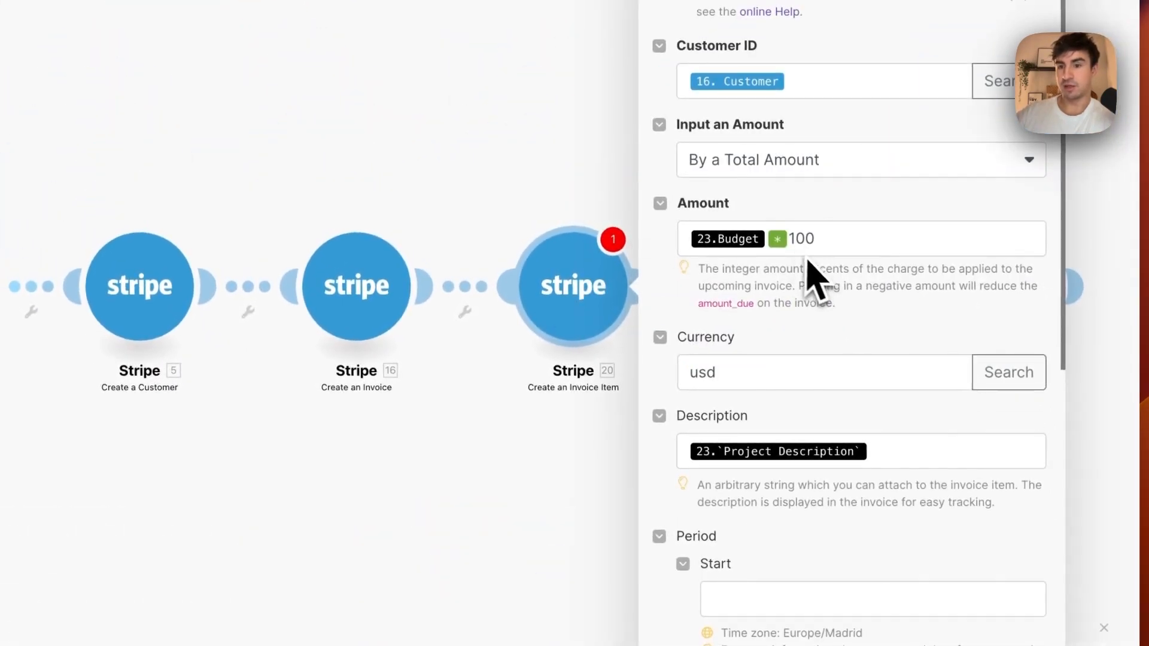
{"action": "left_click", "coordinate": [762, 231]}
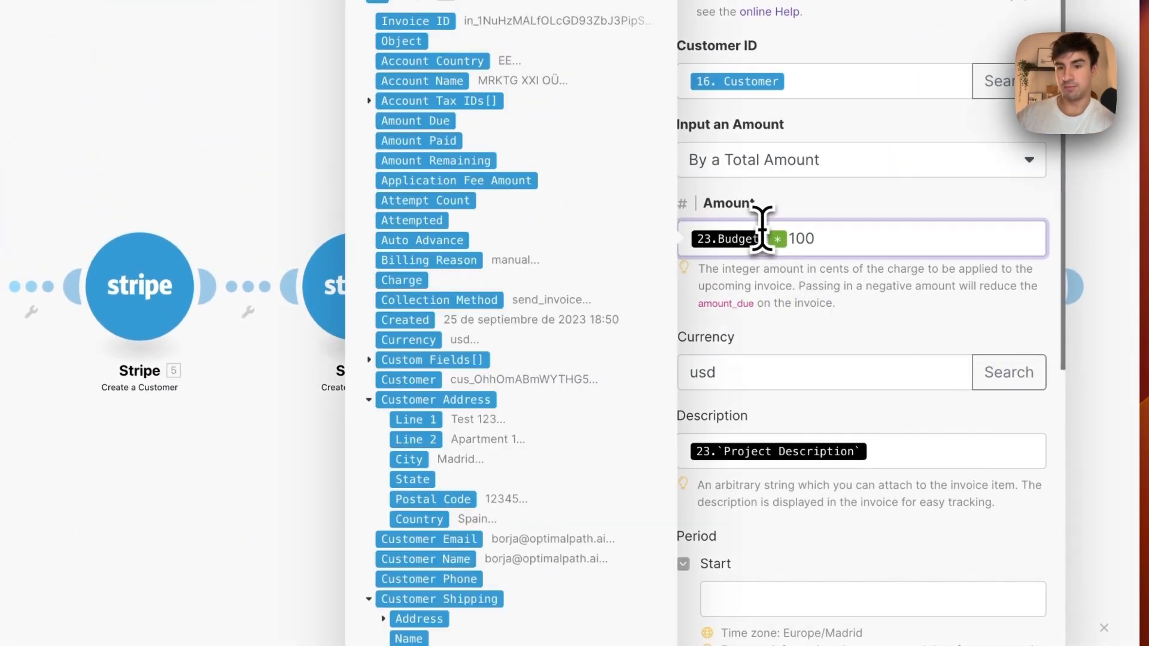
{"action": "key", "text": "BackSpace"}
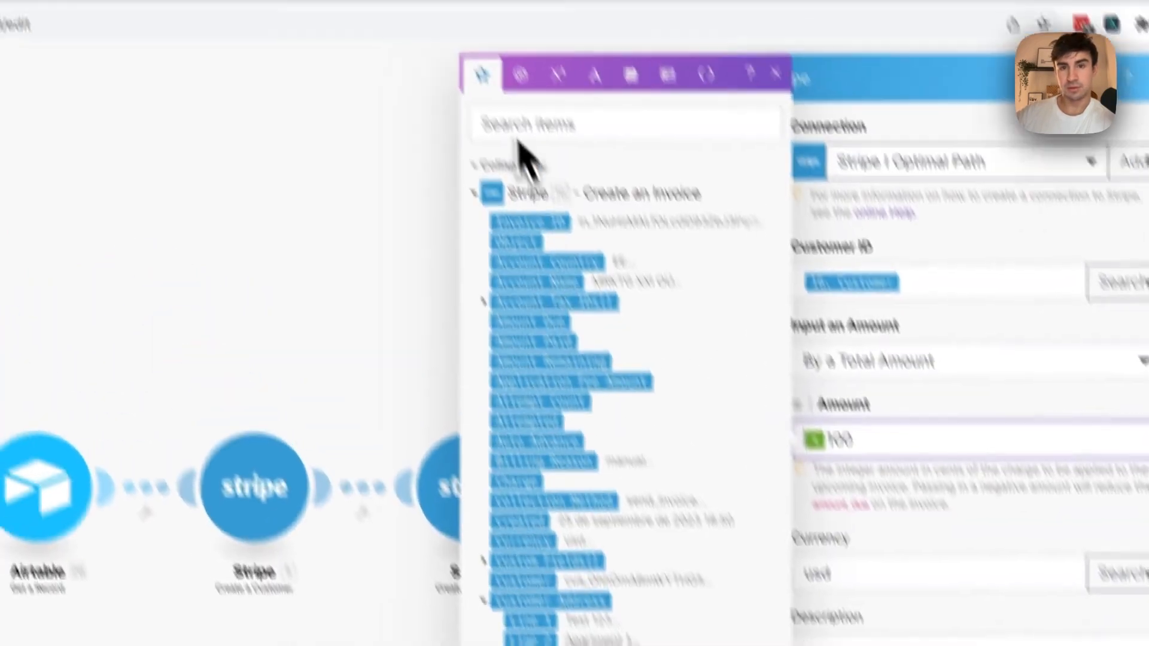
{"action": "scroll", "coordinate": [655, 449], "scroll_direction": "down", "scroll_amount": 15}
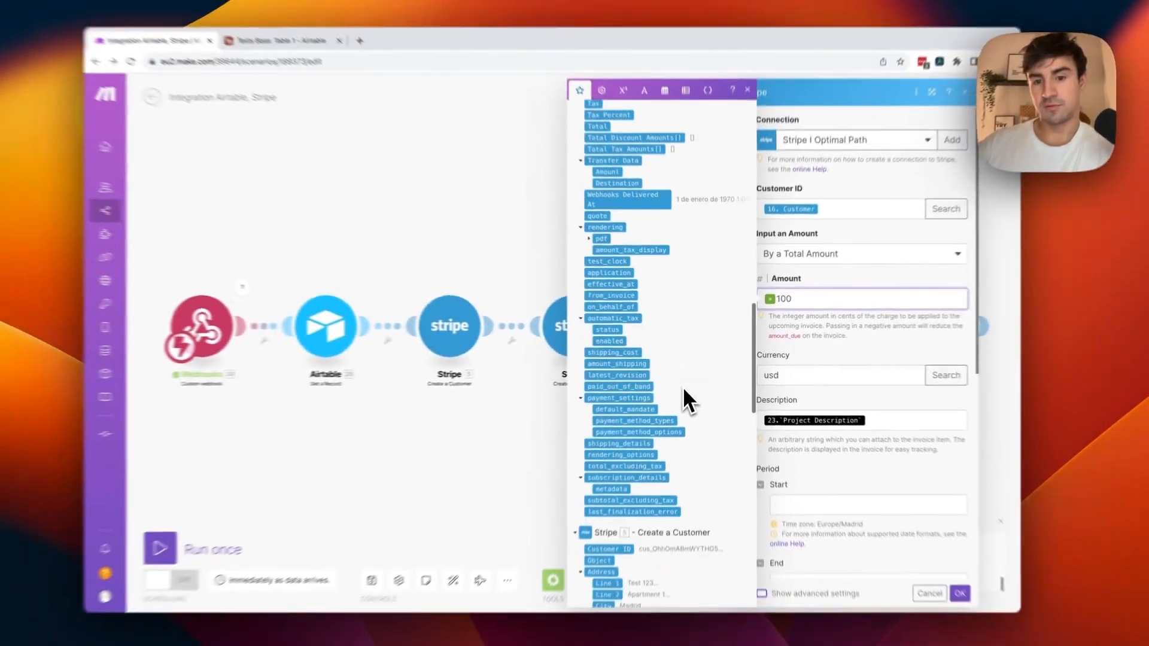
{"action": "scroll", "coordinate": [688, 384], "scroll_direction": "down", "scroll_amount": 8}
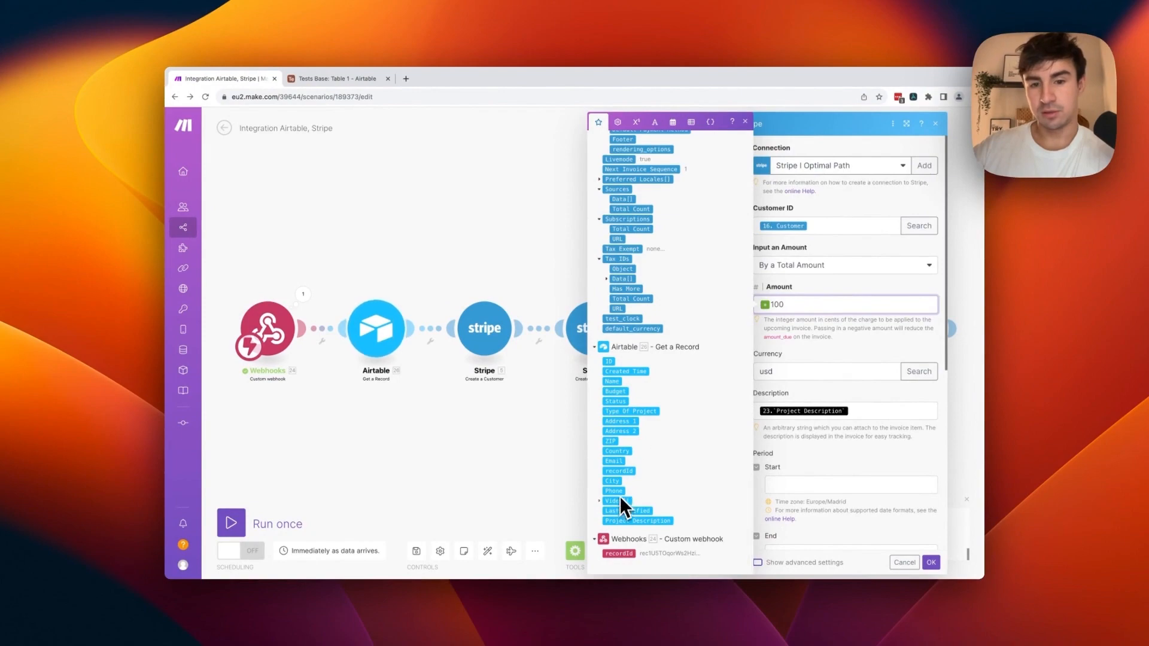
{"action": "left_click_drag", "start_coordinate": [615, 391], "coordinate": [762, 311]}
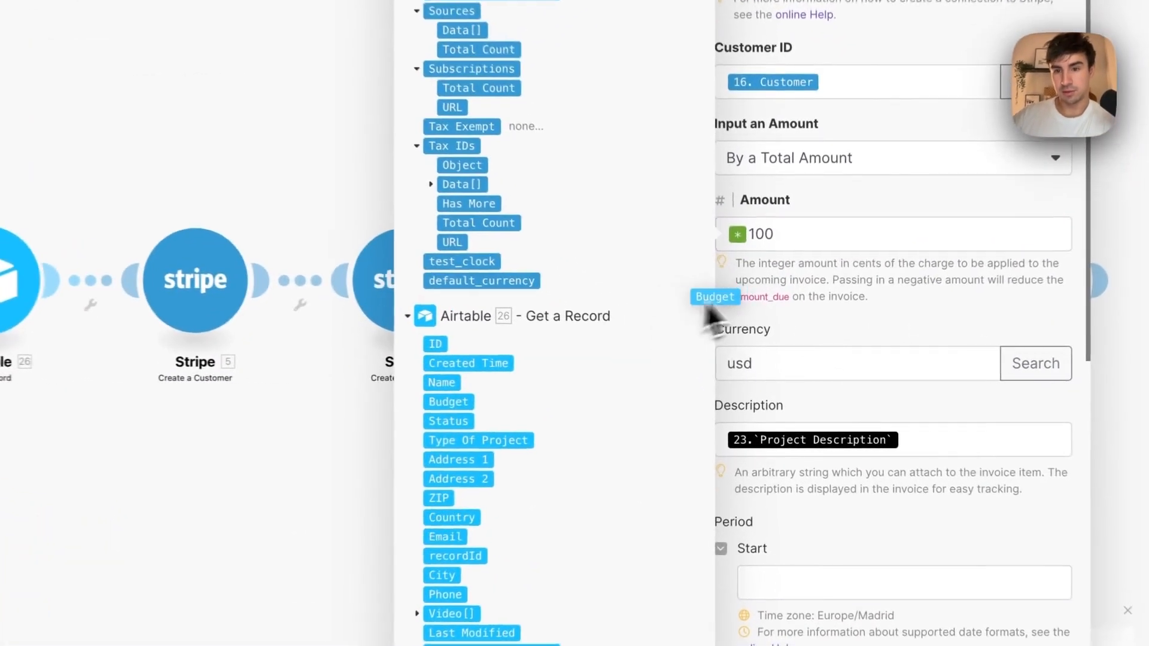
{"action": "left_click_drag", "start_coordinate": [730, 242], "coordinate": [730, 241]}
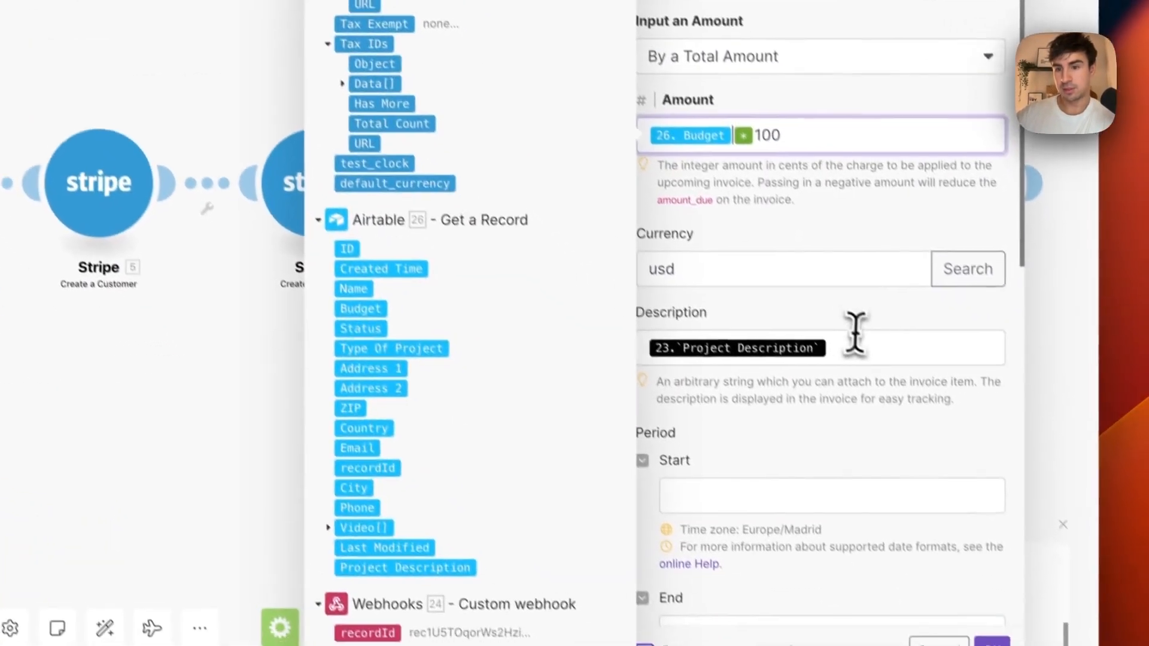
Step: Replace the Description mapping in Create an Invoice Item with Airtable Get a Record's Project Description and save the module
{"action": "left_click", "coordinate": [928, 442]}
{"action": "key", "text": "BackSpace"}
{"action": "scroll", "coordinate": [664, 299], "scroll_direction": "down", "scroll_amount": 15}
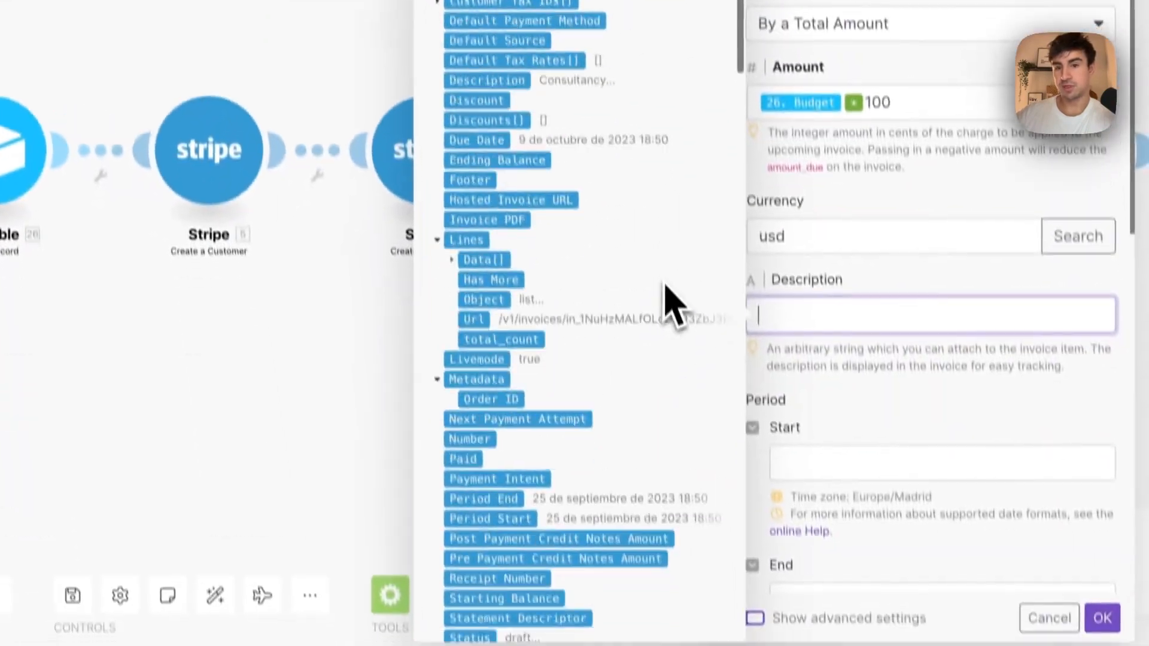
{"action": "scroll", "coordinate": [664, 275], "scroll_direction": "down", "scroll_amount": 15}
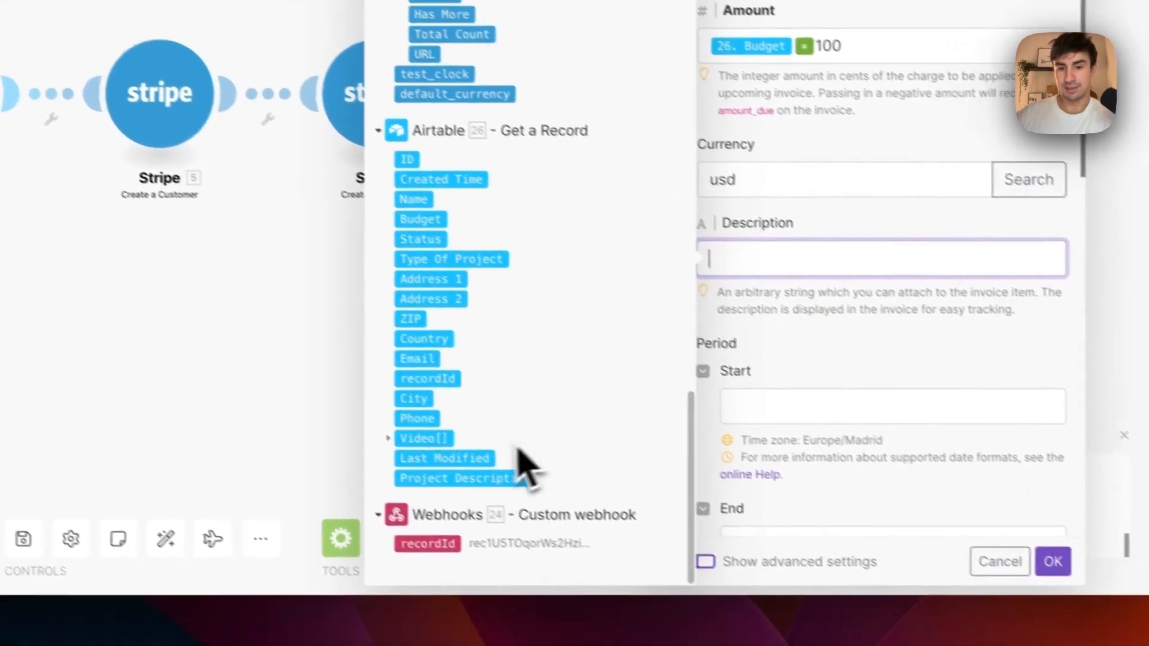
{"action": "left_click_drag", "start_coordinate": [521, 470], "coordinate": [838, 261]}
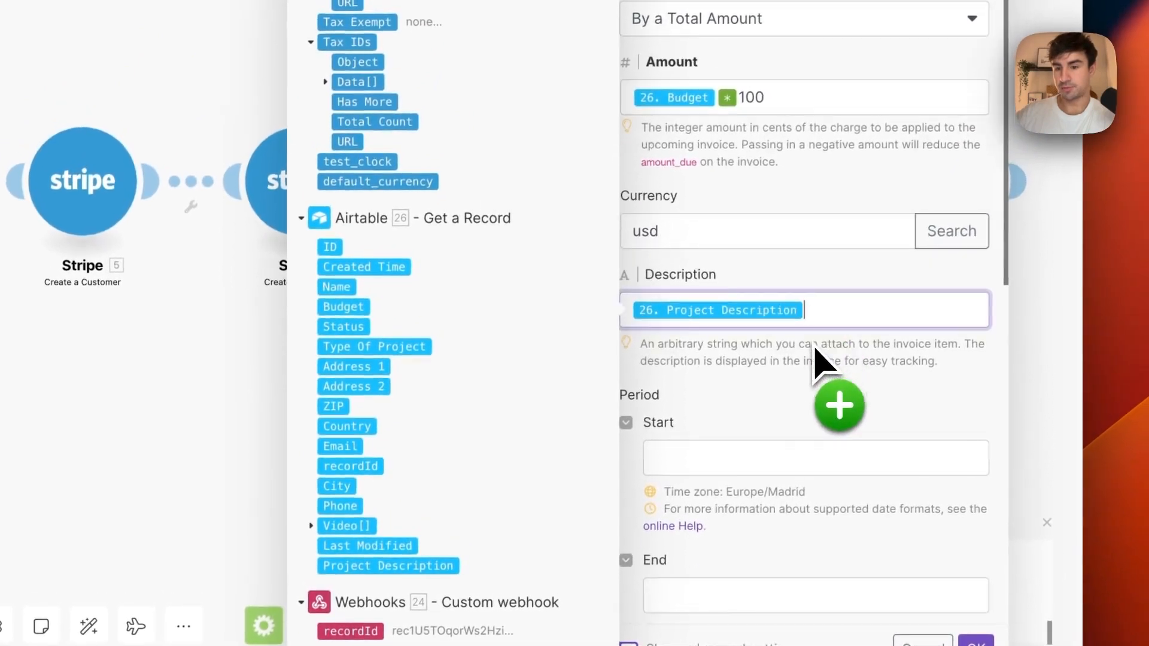
{"action": "scroll", "coordinate": [820, 371], "scroll_direction": "down", "scroll_amount": 8}
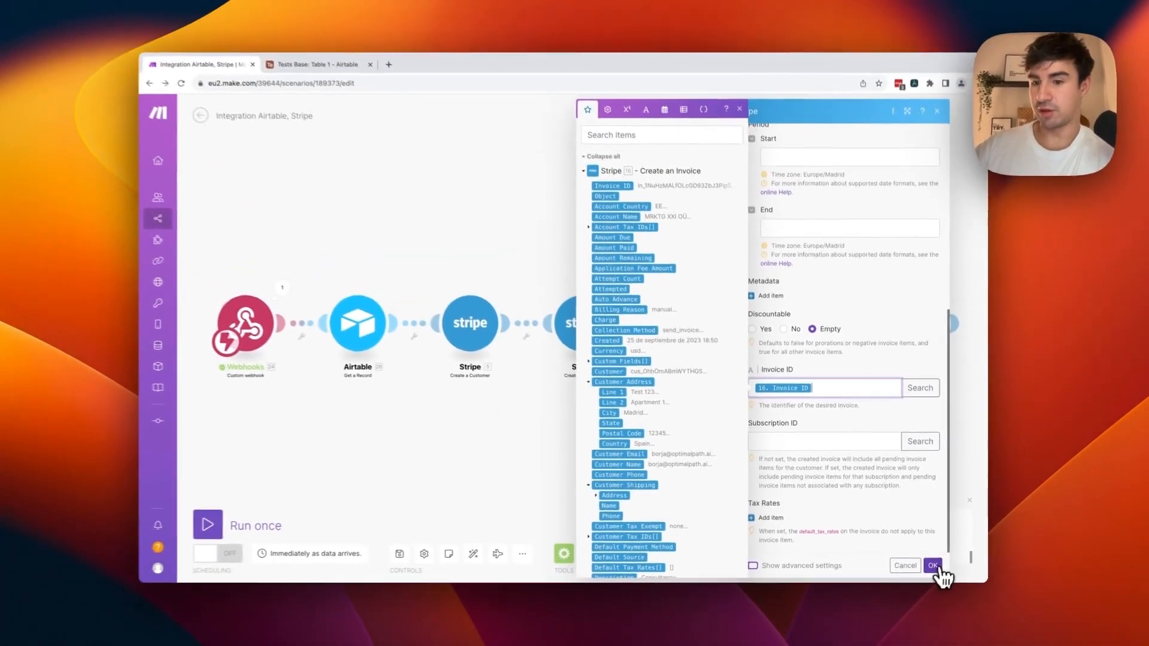
{"action": "left_click", "coordinate": [976, 641]}
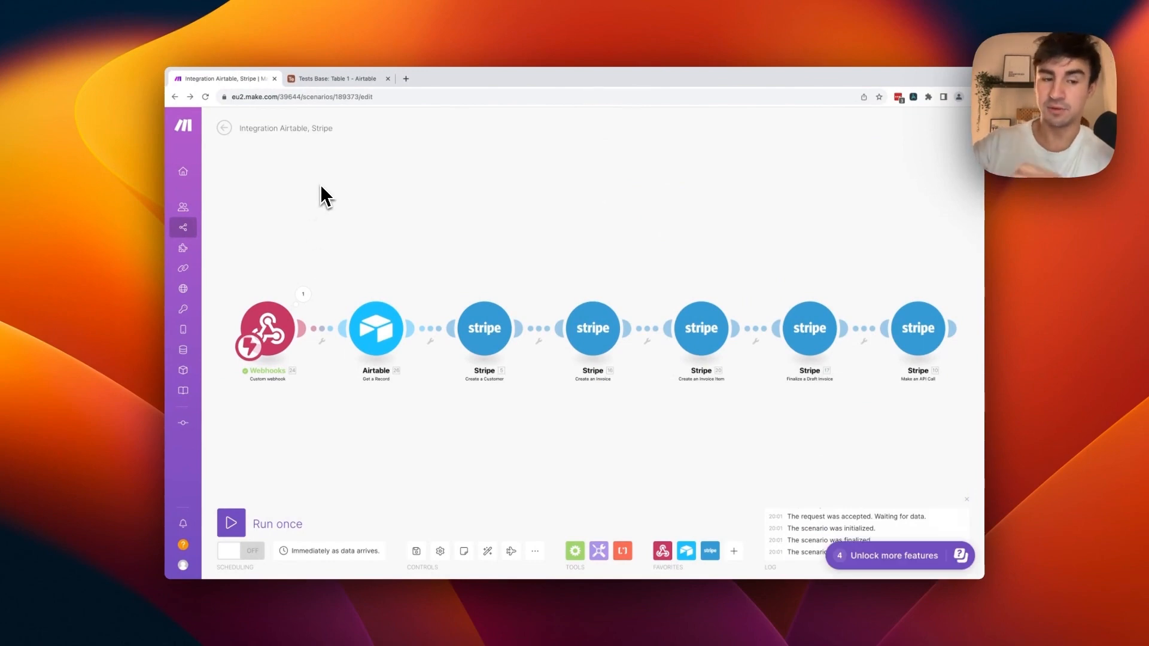
Step: Run the scenario once and set the record's Status to Ready in Airtable's Table 1 to trigger it
{"action": "left_click", "coordinate": [231, 524]}
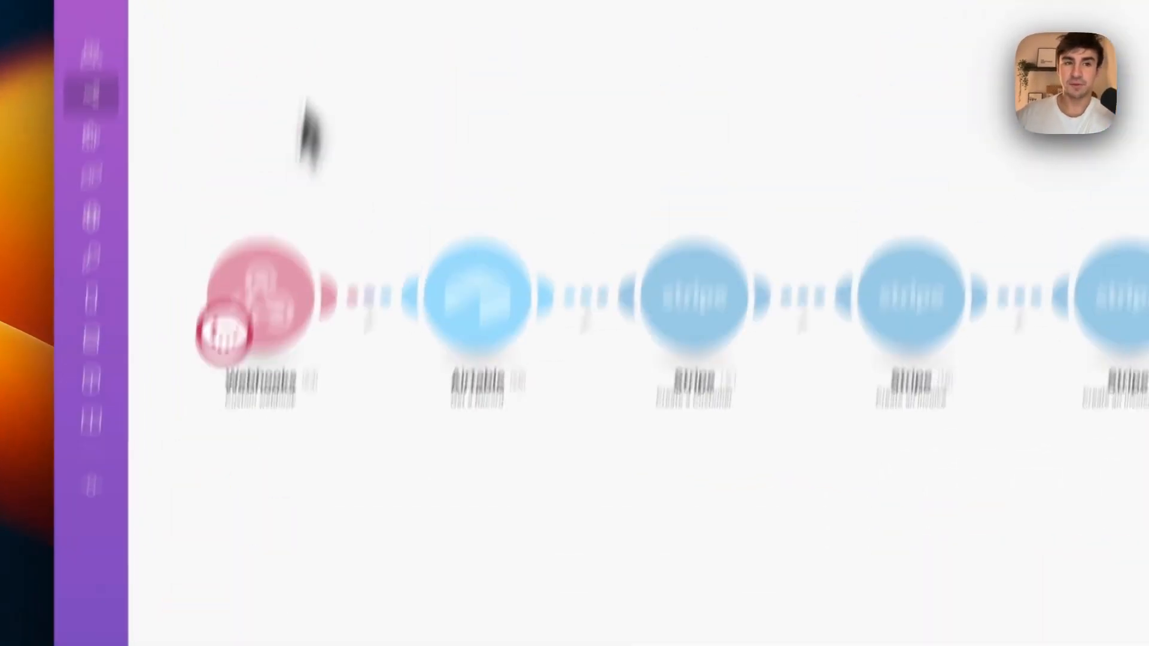
{"action": "left_click", "coordinate": [350, 71]}
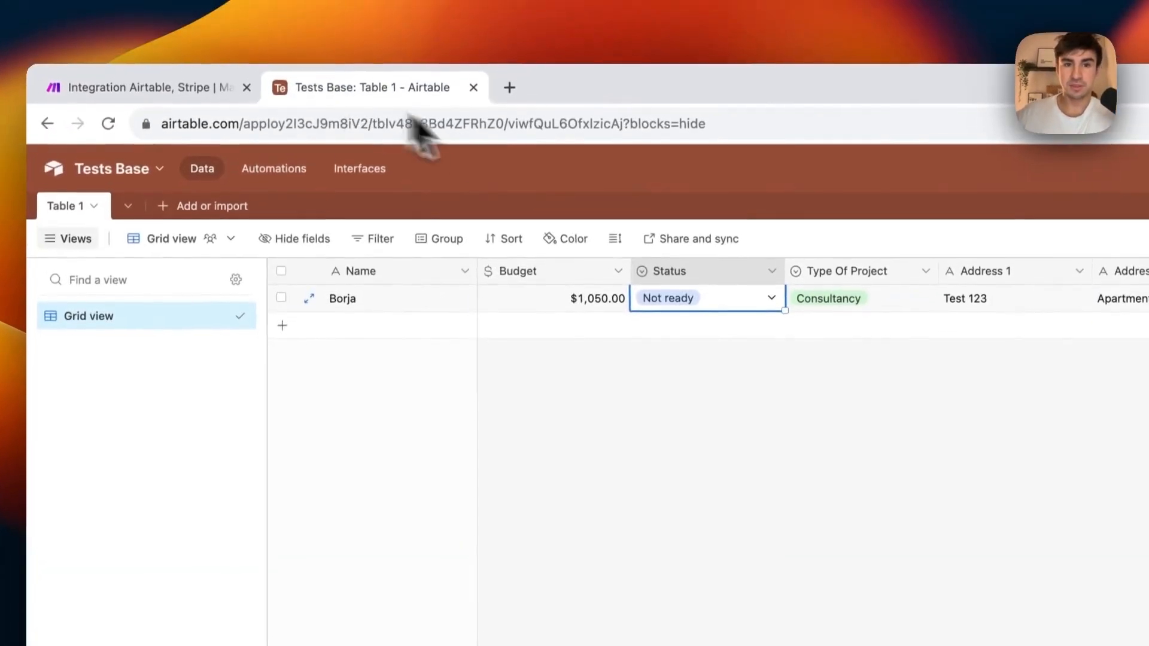
{"action": "left_click", "coordinate": [735, 299]}
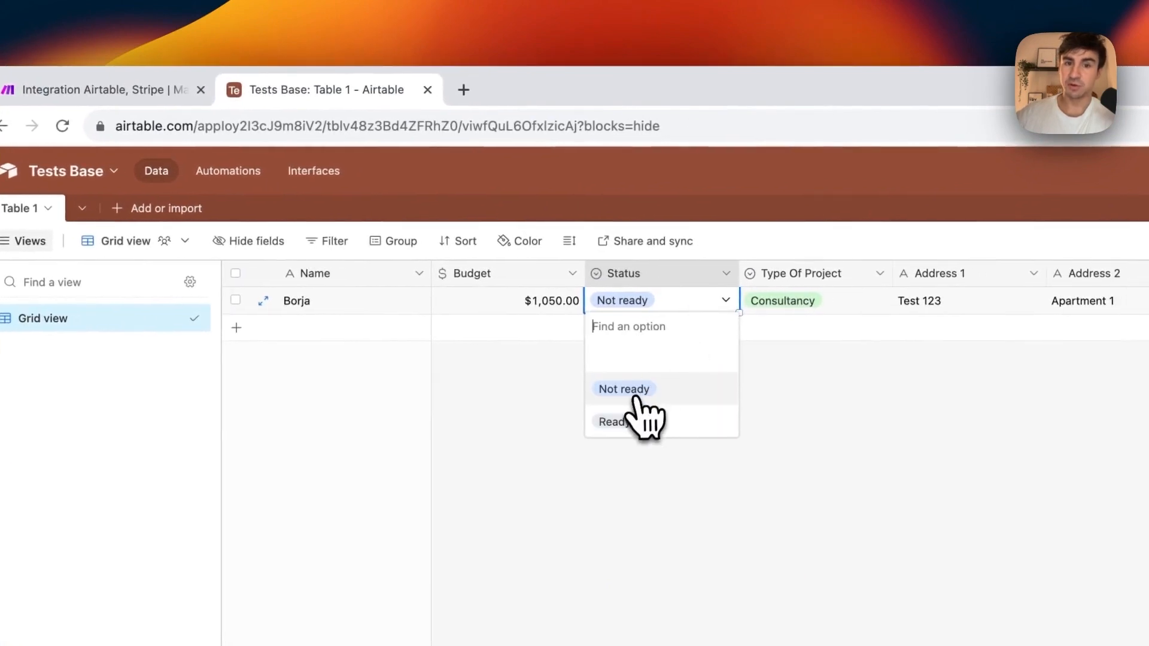
{"action": "left_click", "coordinate": [614, 421]}
{"action": "left_click", "coordinate": [120, 90]}
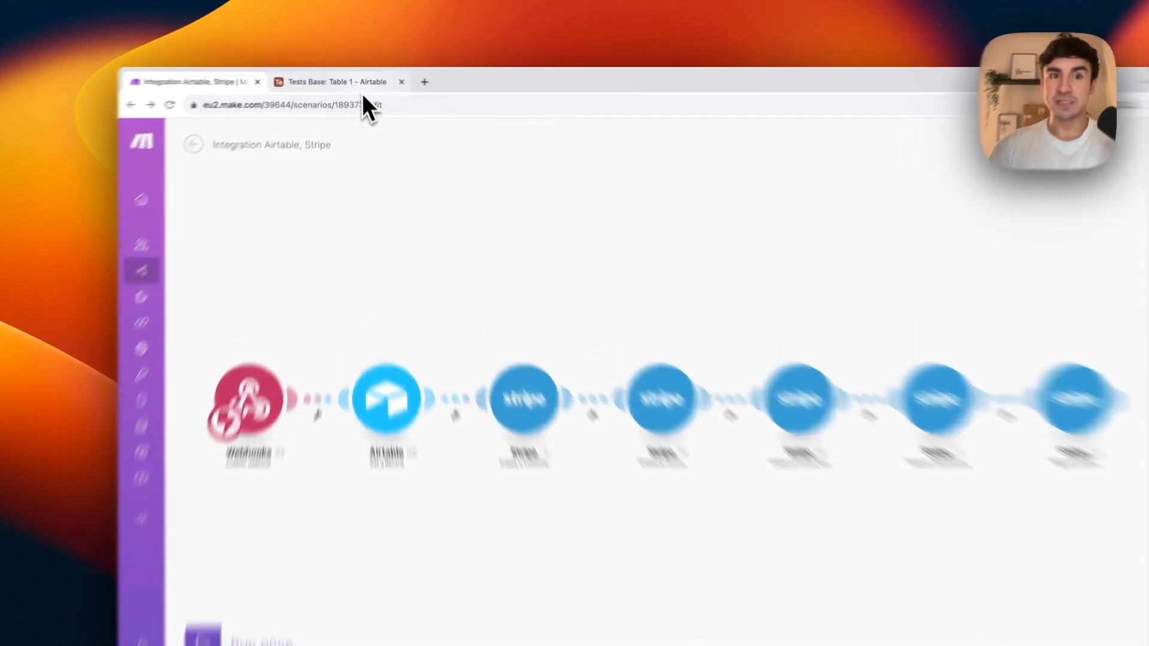
{"action": "left_click", "coordinate": [351, 78]}
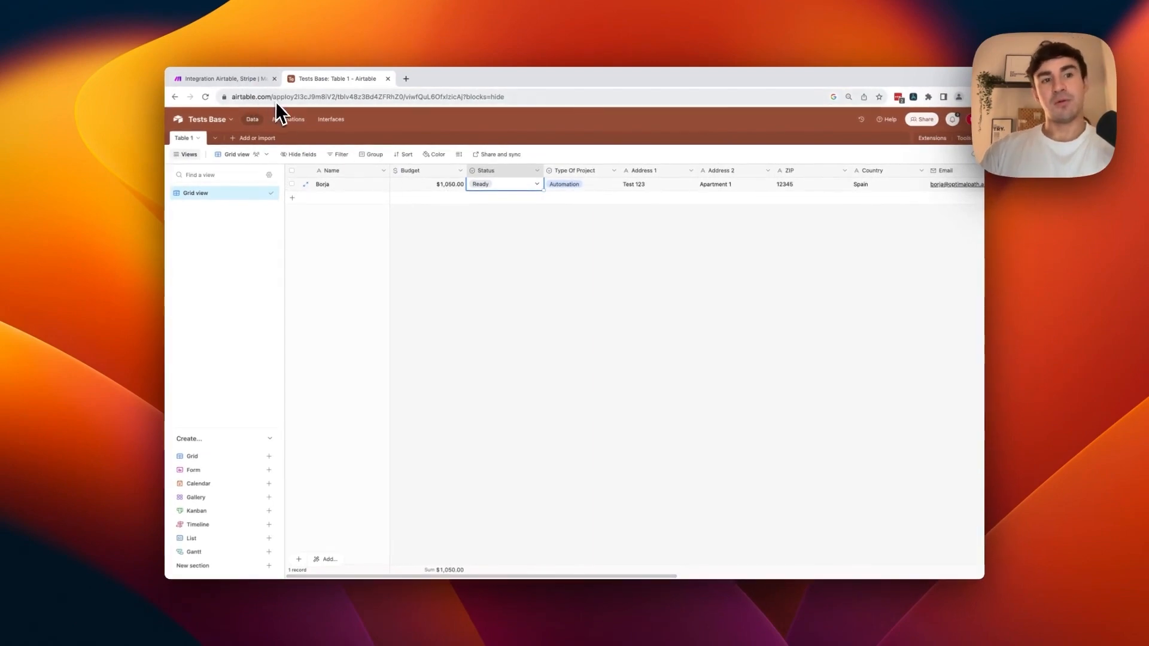
Step: Switch to Make and set up a filter between Airtable Get a Record and Stripe Create a Customer, with Budget as the tested value
{"action": "left_click", "coordinate": [243, 80]}
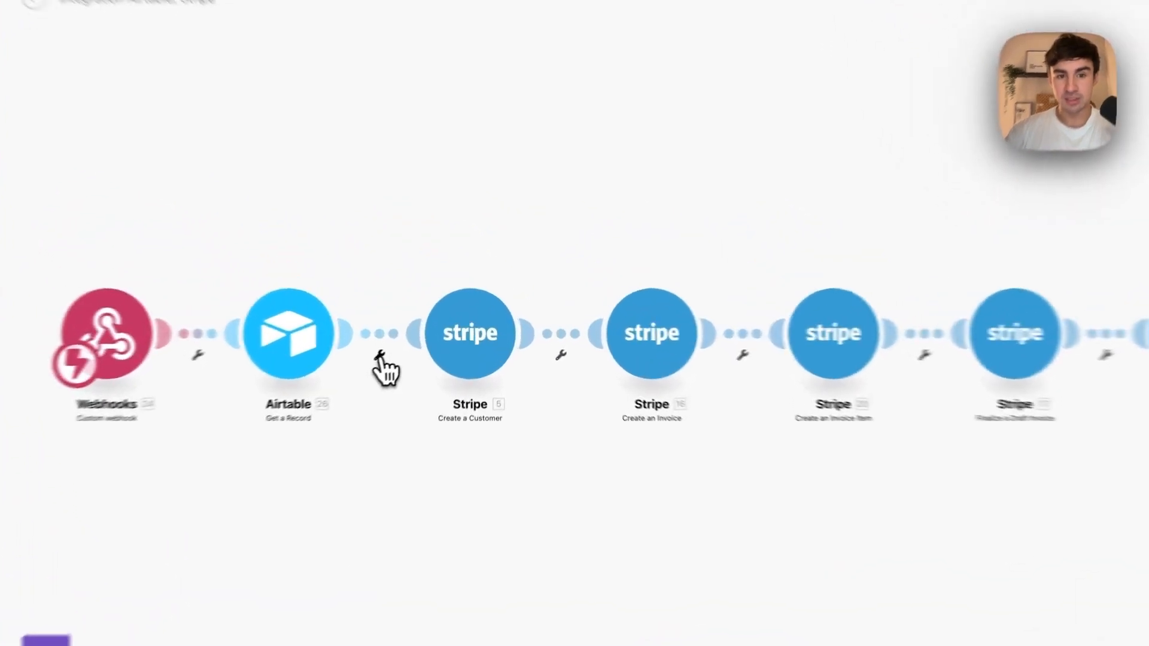
{"action": "left_click", "coordinate": [430, 343]}
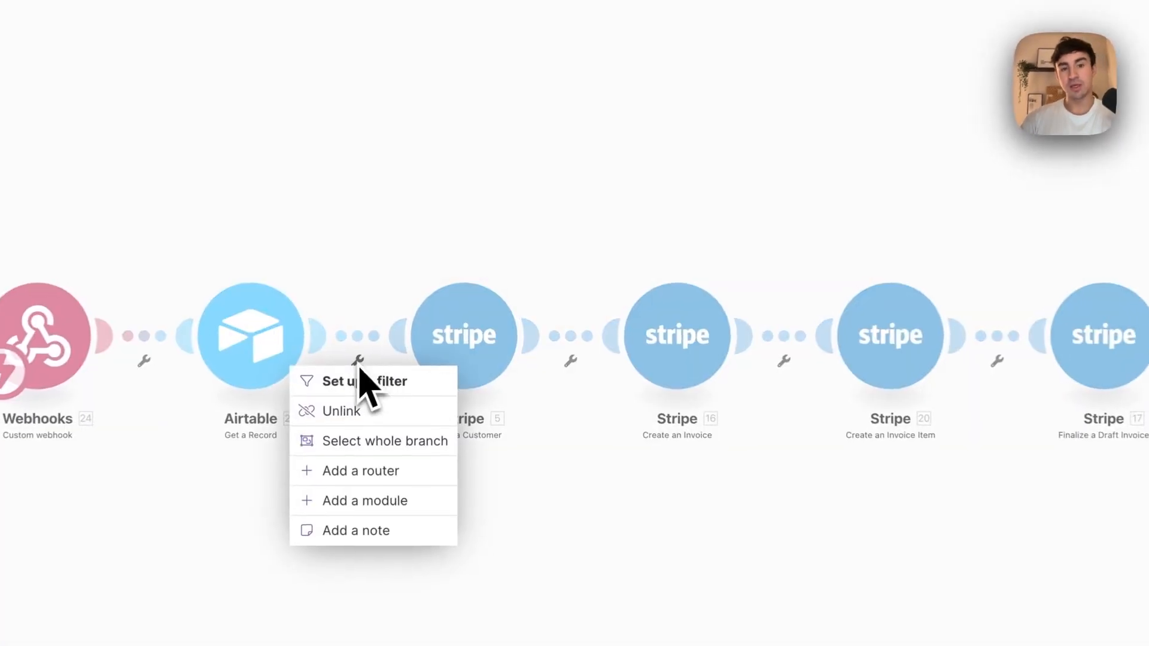
{"action": "left_click", "coordinate": [451, 356]}
{"action": "left_click", "coordinate": [428, 330]}
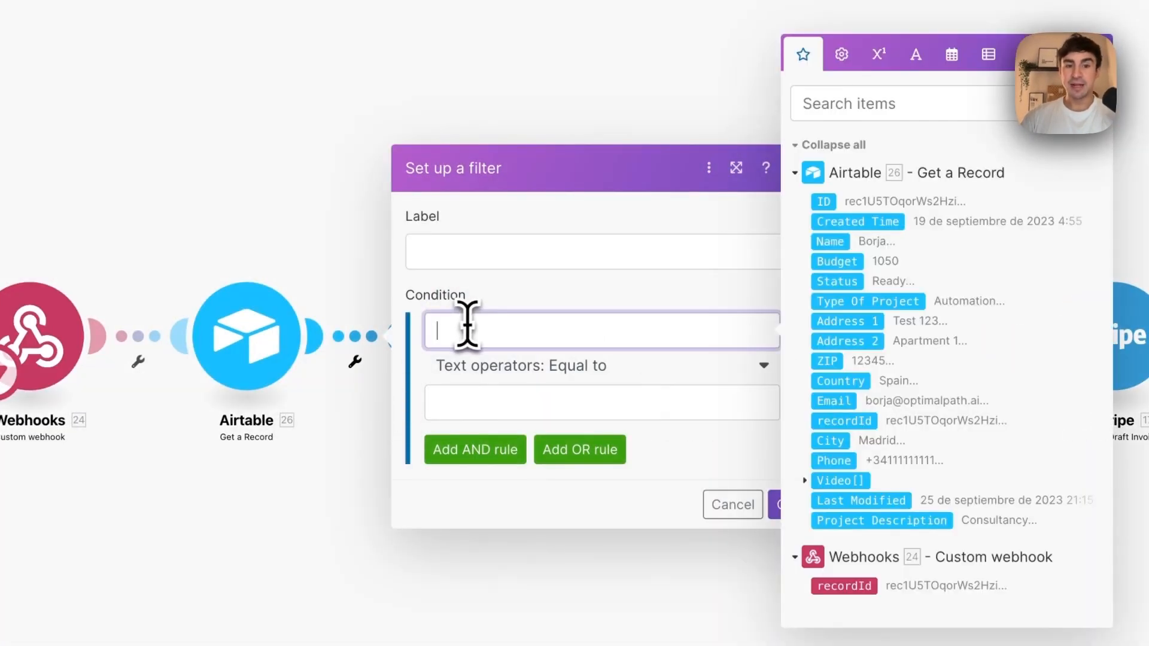
{"action": "left_click", "coordinate": [723, 260]}
Step: Set the Budget filter's condition to the numeric operator Greater than or equal to with the value 5000, and save the filter
{"action": "left_click", "coordinate": [485, 371]}
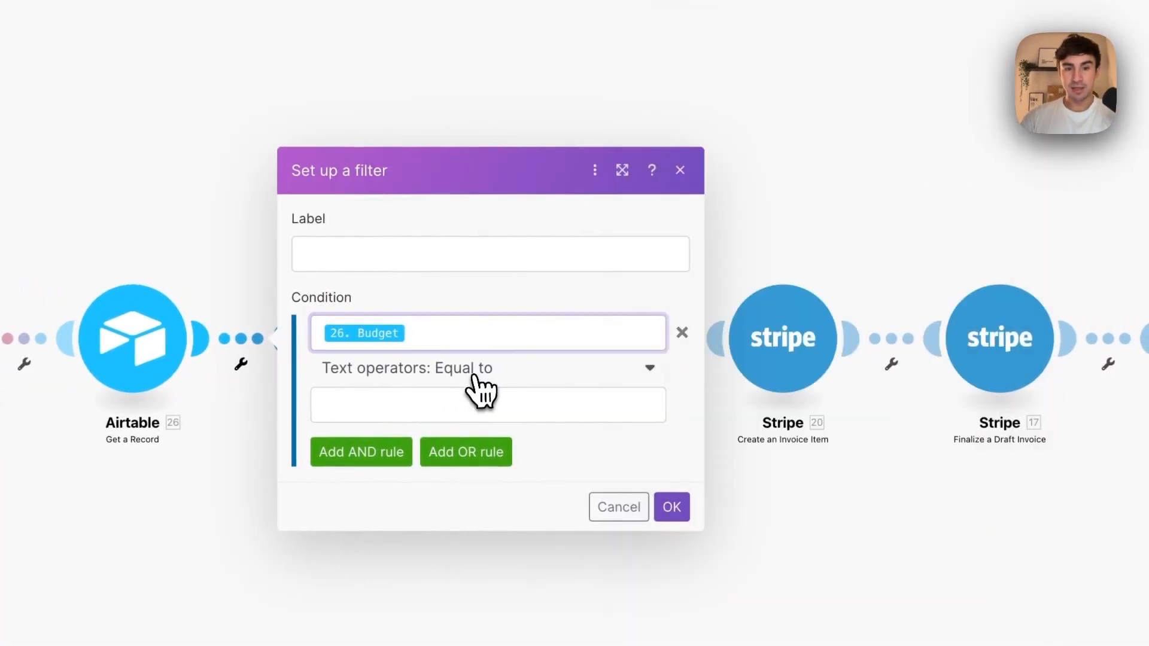
{"action": "type", "text": "10,000"}
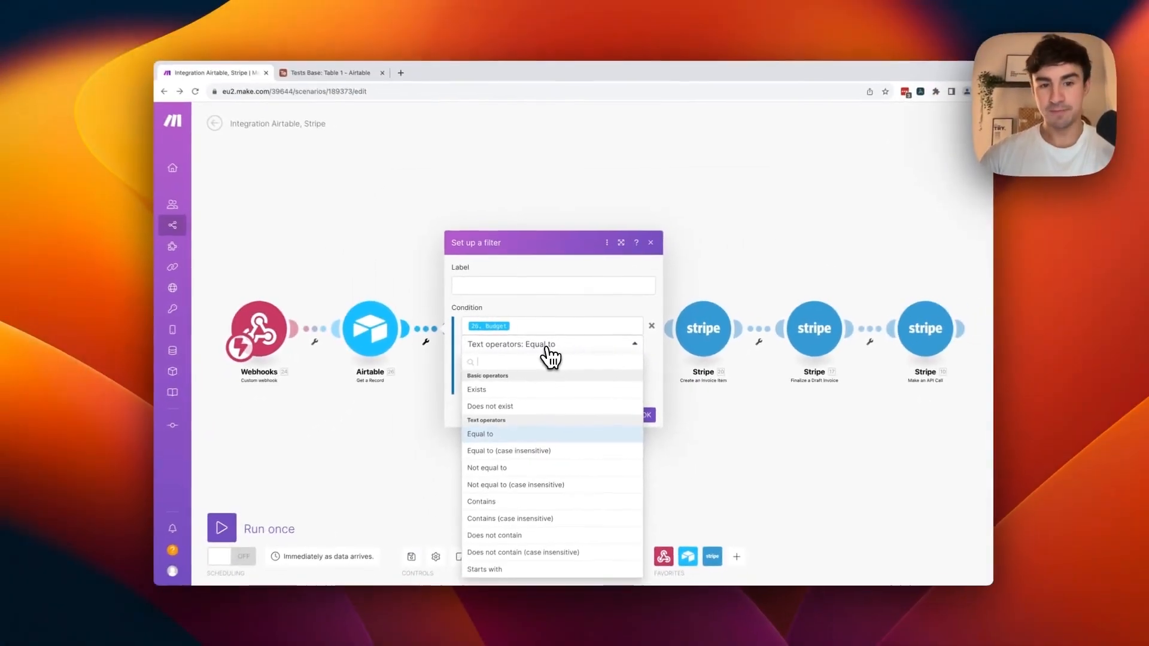
{"action": "scroll", "coordinate": [569, 446], "scroll_direction": "down", "scroll_amount": 5}
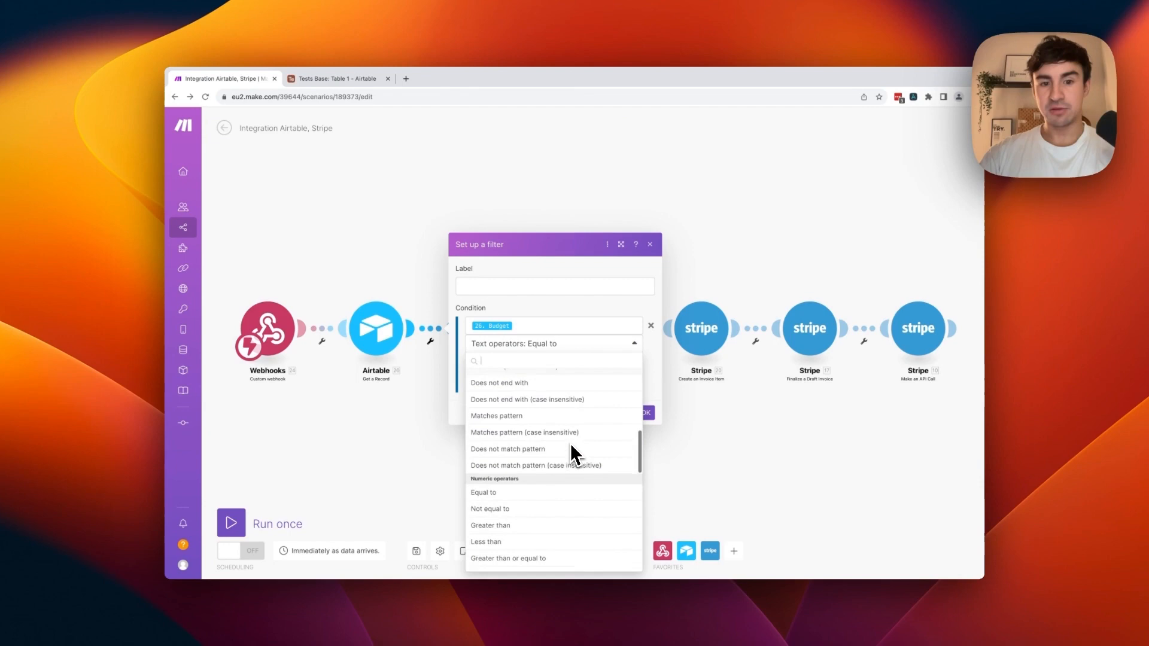
{"action": "scroll", "coordinate": [573, 455], "scroll_direction": "down", "scroll_amount": 5}
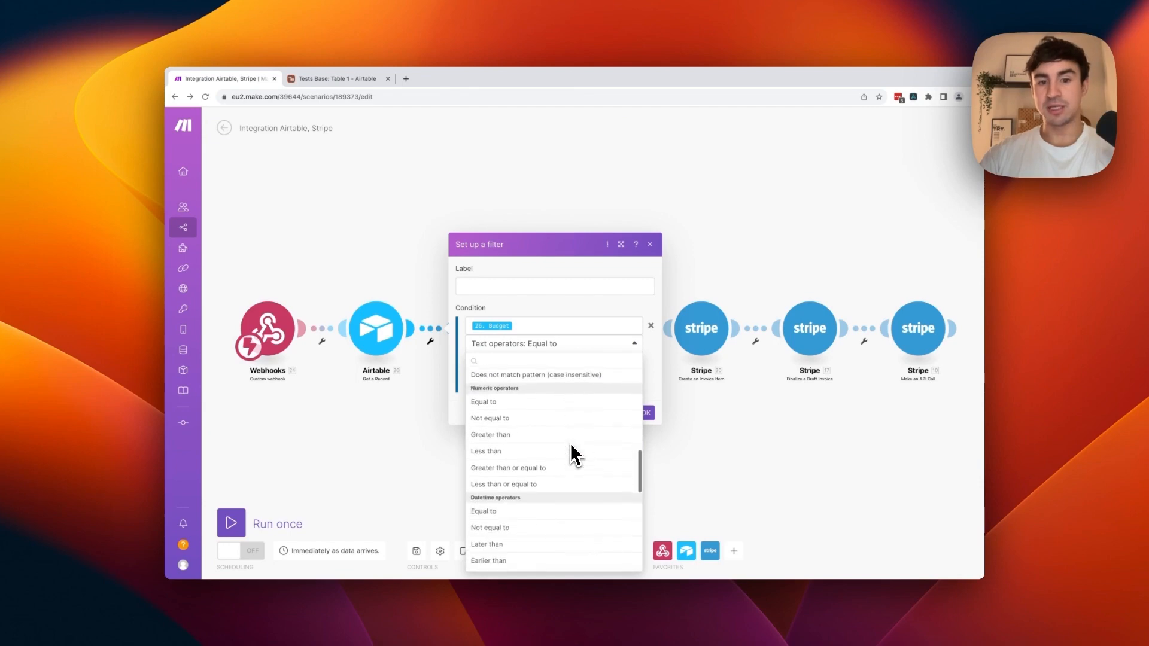
{"action": "scroll", "coordinate": [571, 447], "scroll_direction": "down", "scroll_amount": 4}
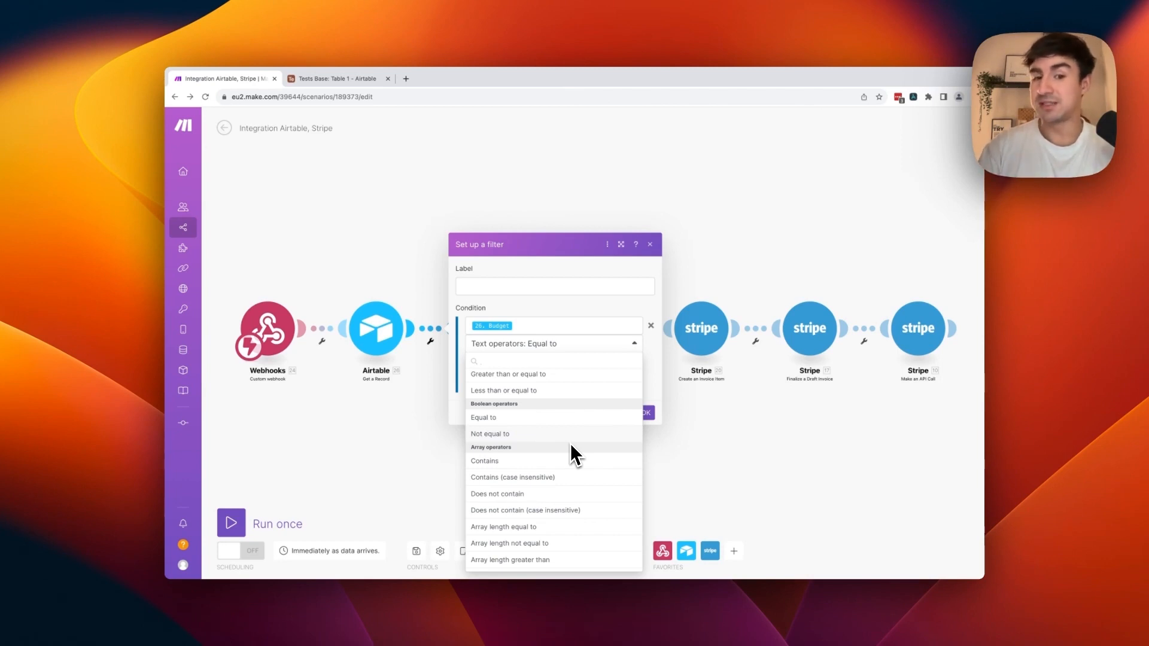
{"action": "scroll", "coordinate": [572, 446], "scroll_direction": "up", "scroll_amount": 3}
{"action": "scroll", "coordinate": [571, 446], "scroll_direction": "down", "scroll_amount": 2}
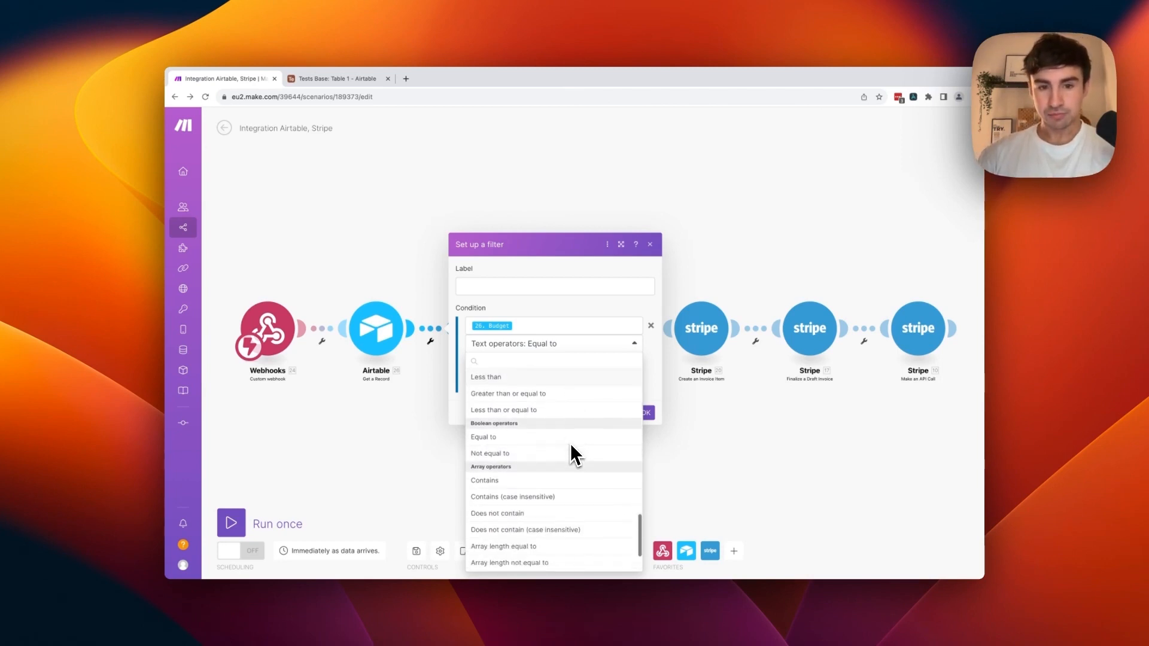
{"action": "scroll", "coordinate": [572, 446], "scroll_direction": "up", "scroll_amount": 4}
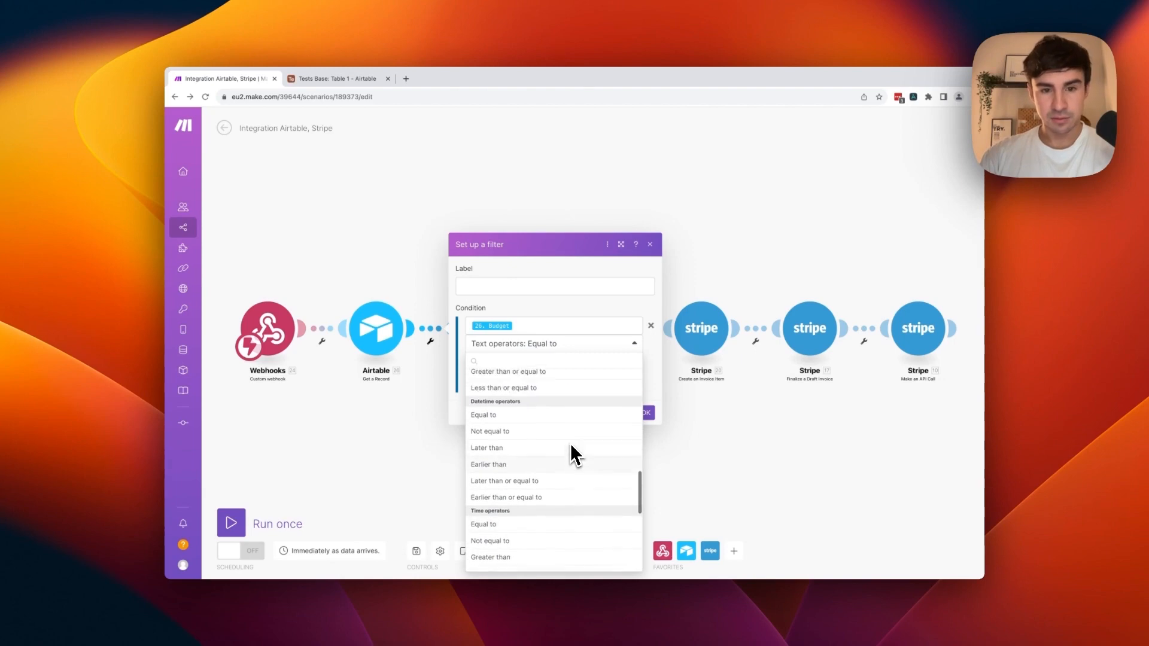
{"action": "scroll", "coordinate": [569, 443], "scroll_direction": "up", "scroll_amount": 3}
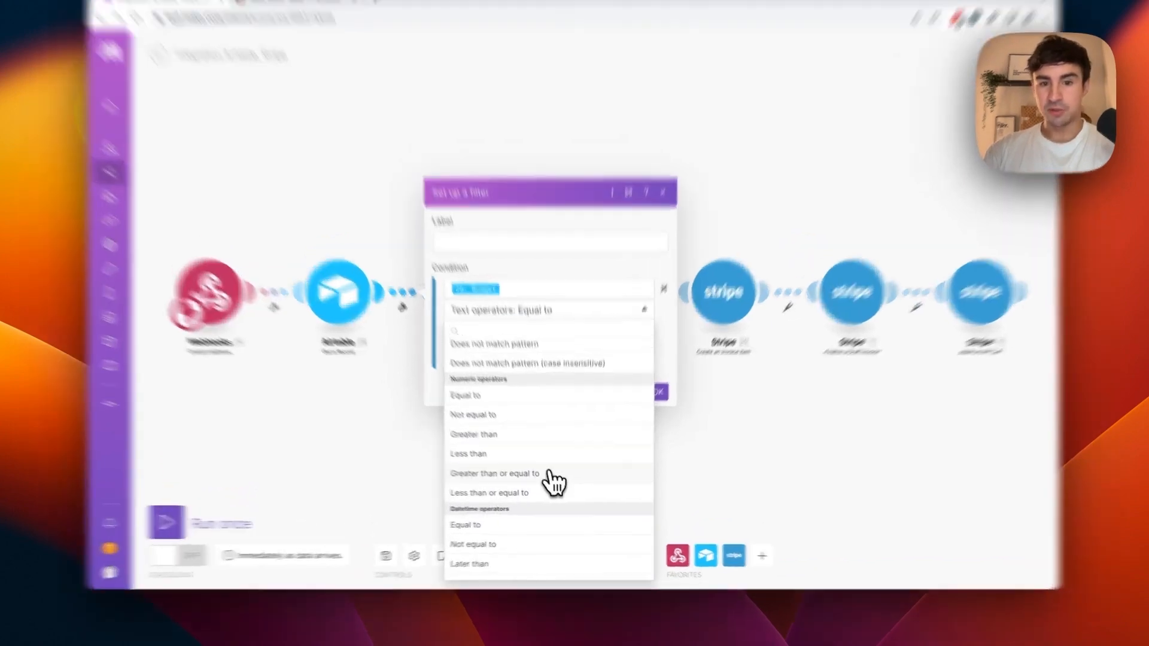
{"action": "left_click", "coordinate": [549, 474]}
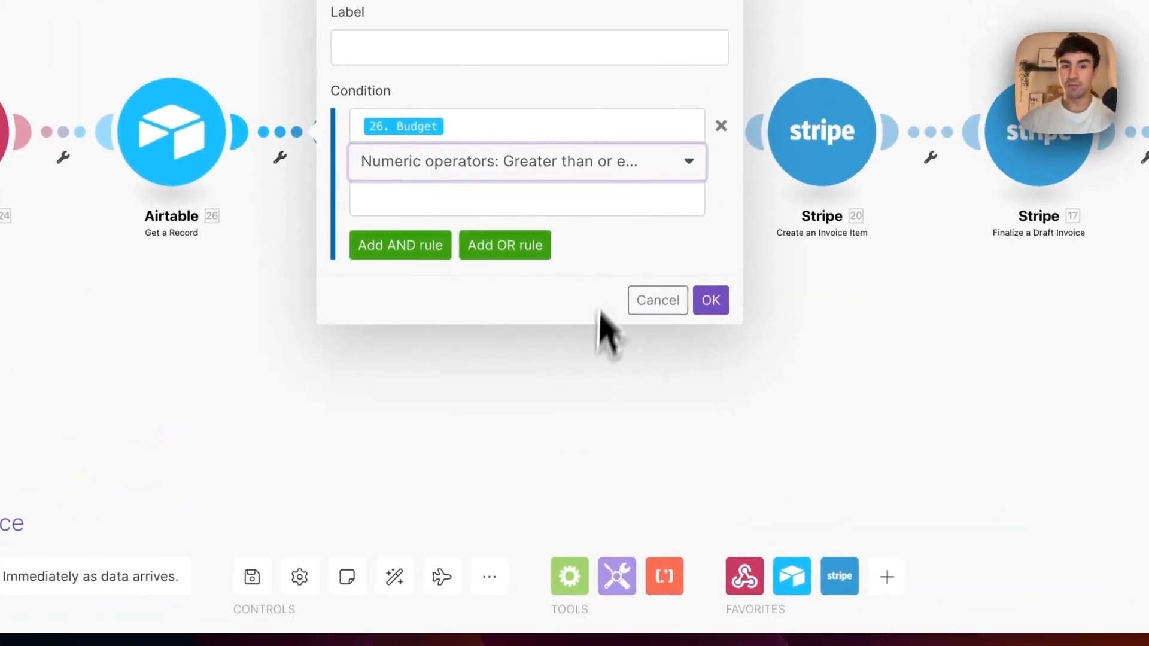
{"action": "left_click", "coordinate": [594, 199]}
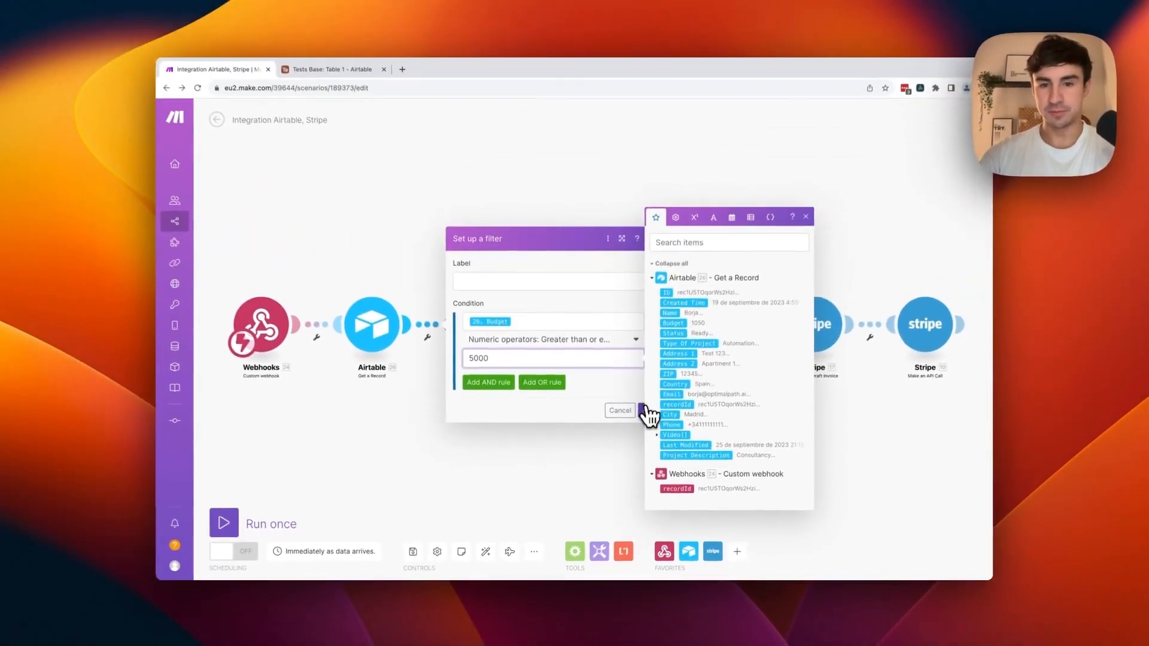
{"action": "left_click", "coordinate": [699, 301]}
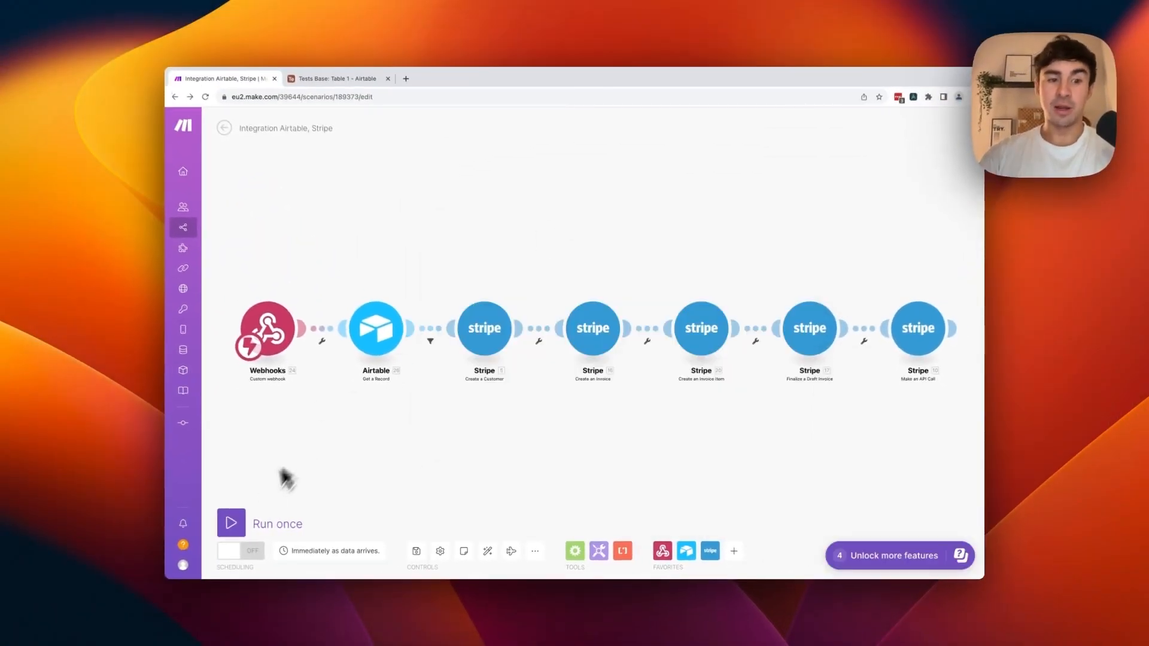
Step: Run the scenario once again and set the record's Status to Not ready in Airtable
{"action": "left_click", "coordinate": [233, 524]}
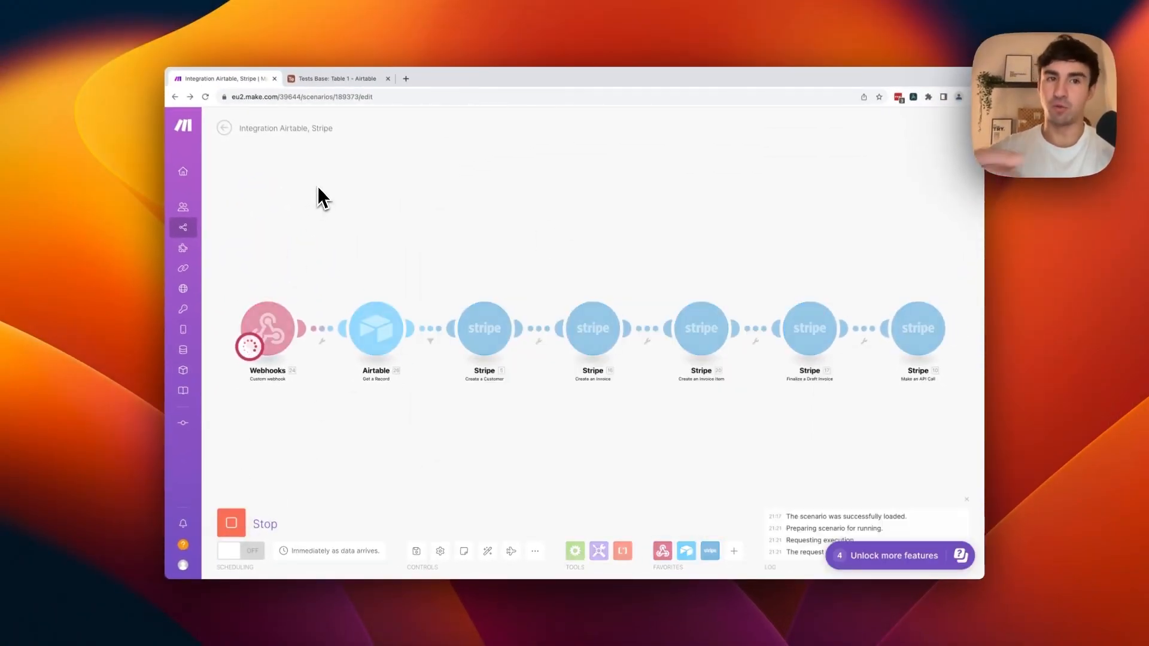
{"action": "left_click", "coordinate": [322, 79]}
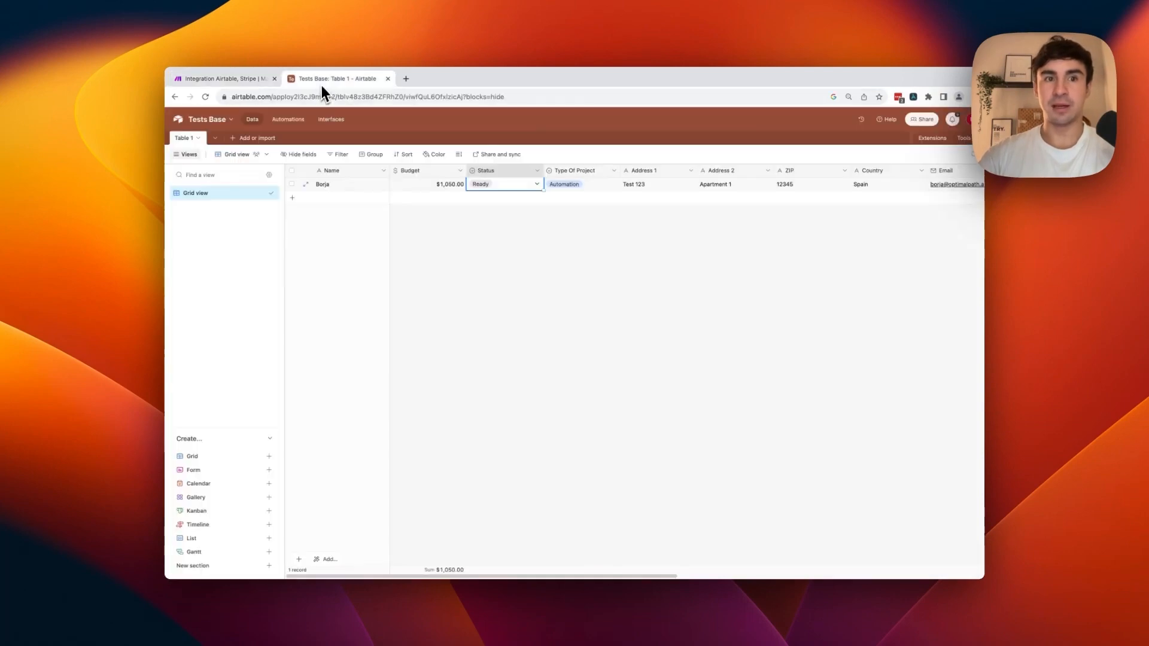
{"action": "left_click", "coordinate": [529, 189]}
{"action": "left_click", "coordinate": [487, 228]}
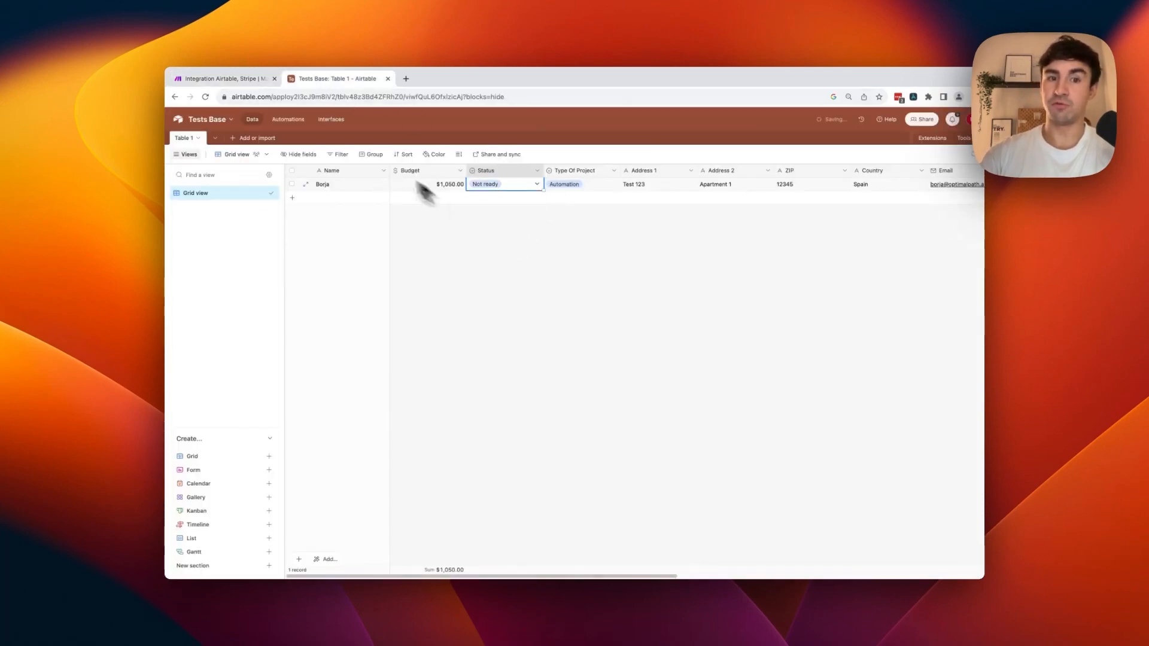
Step: Switch back to Make and inspect how the filter before Create a Customer evaluated the bundle, closing the Filter inspector each time
{"action": "left_click", "coordinate": [244, 79]}
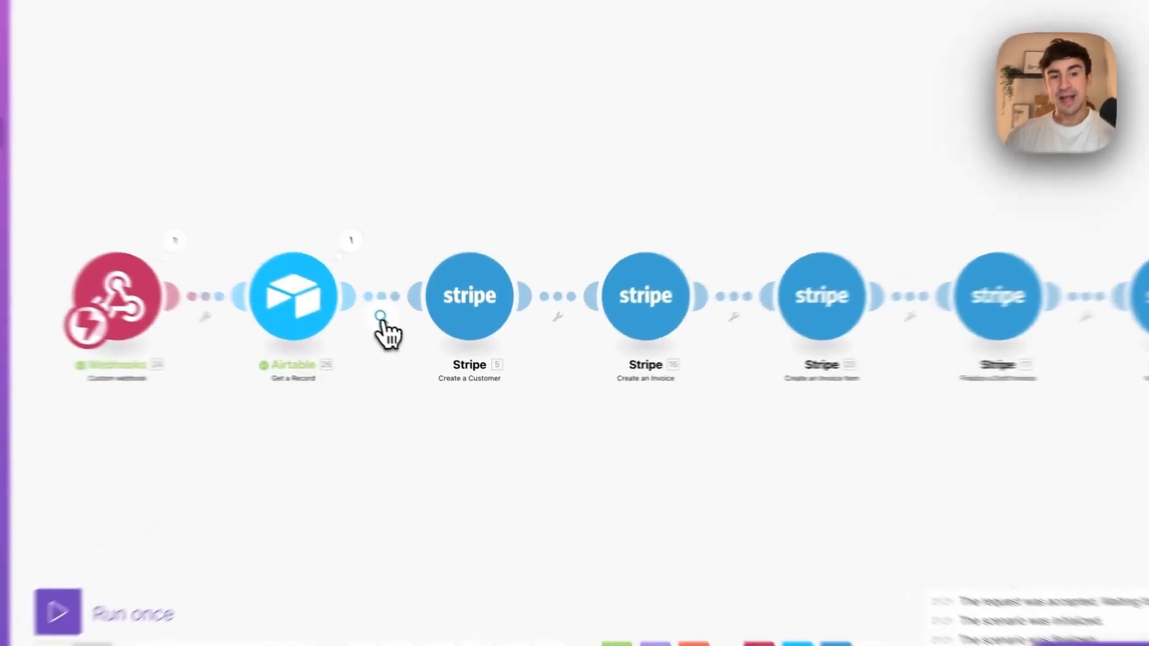
{"action": "left_click", "coordinate": [381, 319]}
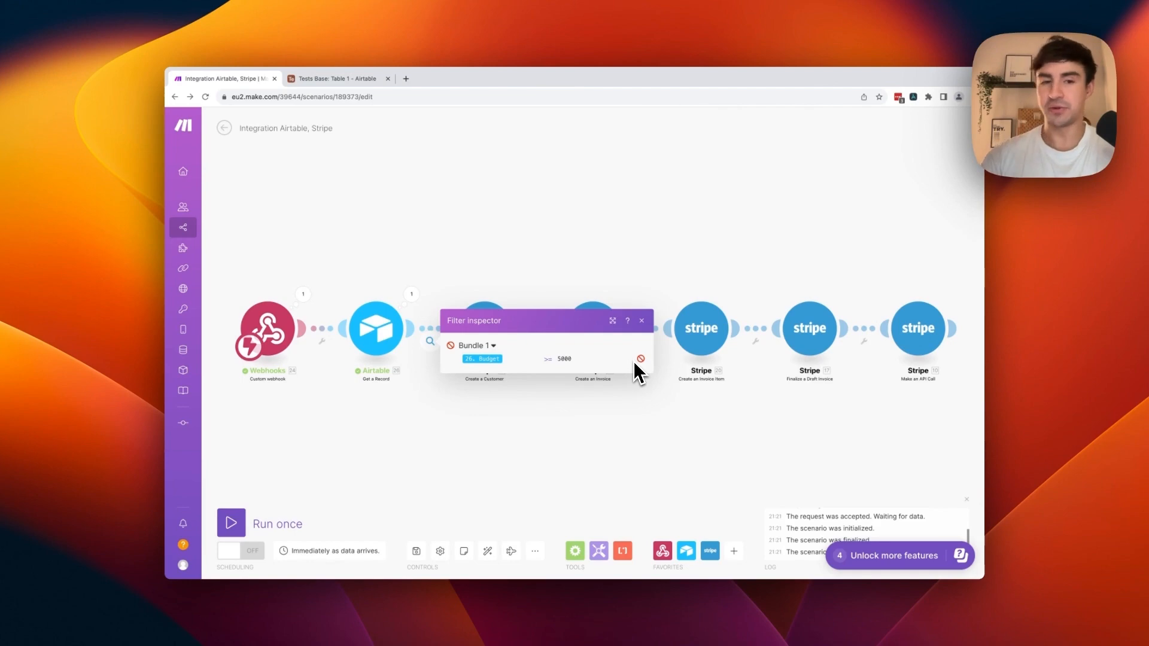
{"action": "left_click", "coordinate": [642, 321]}
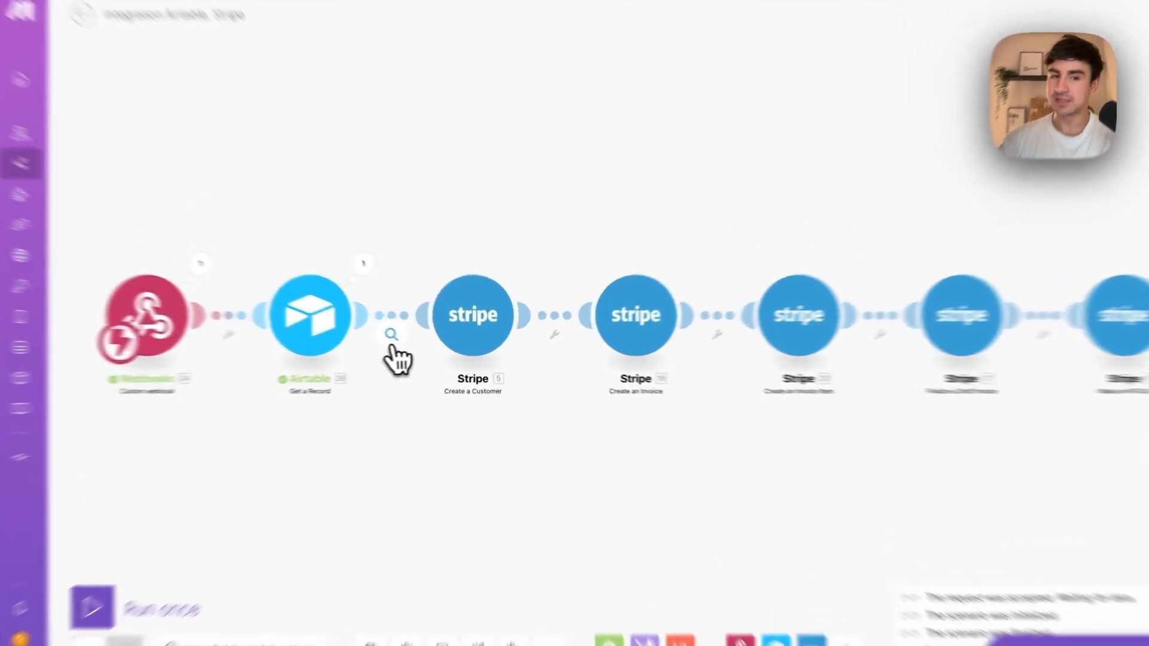
{"action": "left_click", "coordinate": [432, 342]}
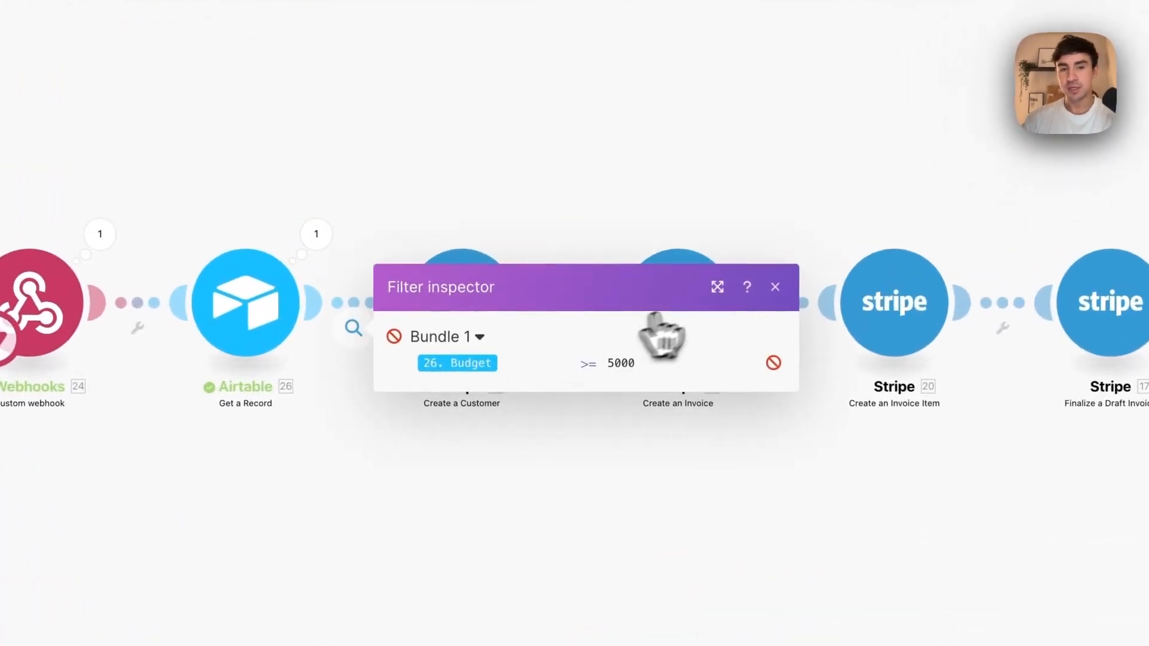
{"action": "left_click", "coordinate": [769, 289]}
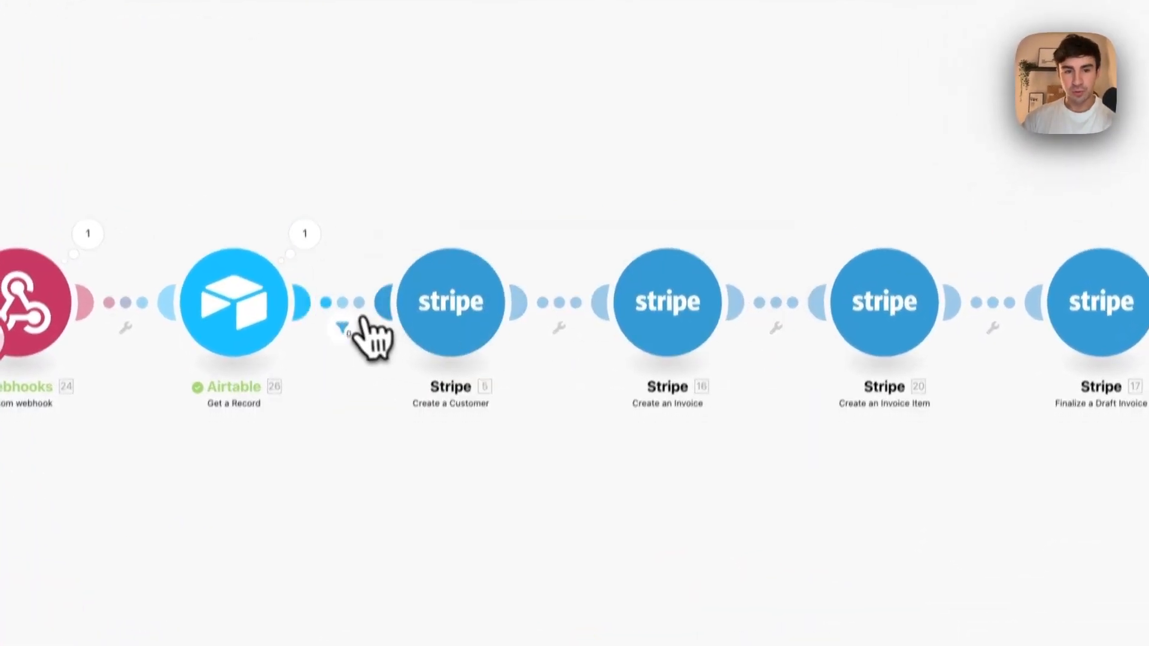
Step: Change the Budget filter's threshold before Create a Customer to 500 and save the filter
{"action": "left_click", "coordinate": [359, 323]}
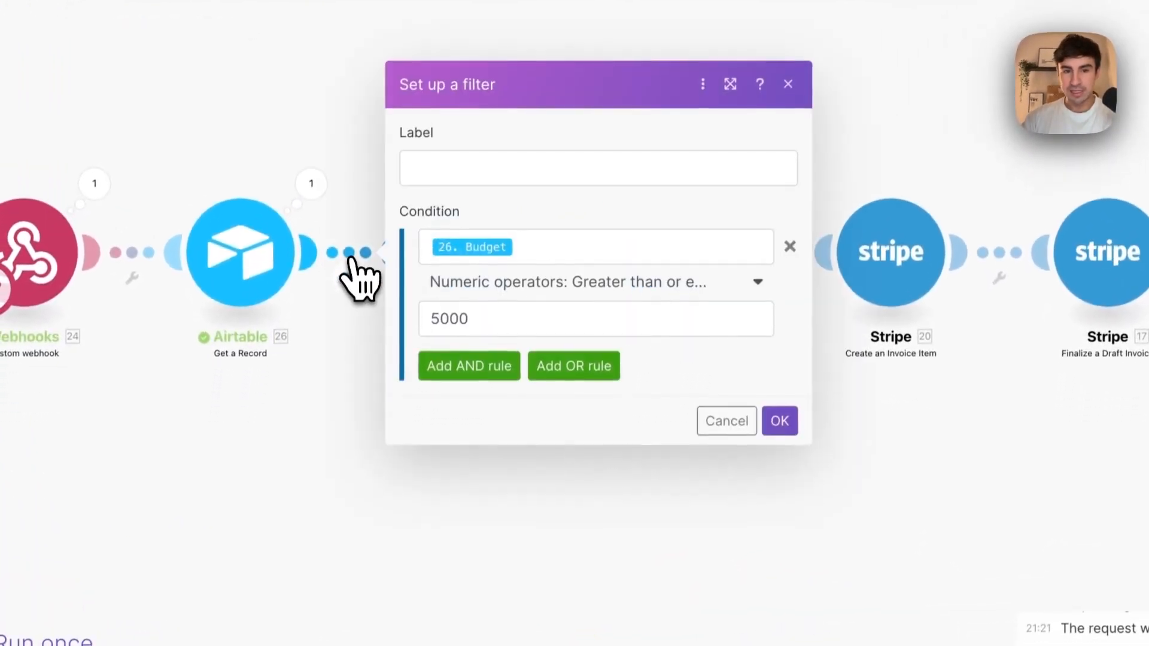
{"action": "left_click", "coordinate": [499, 362]}
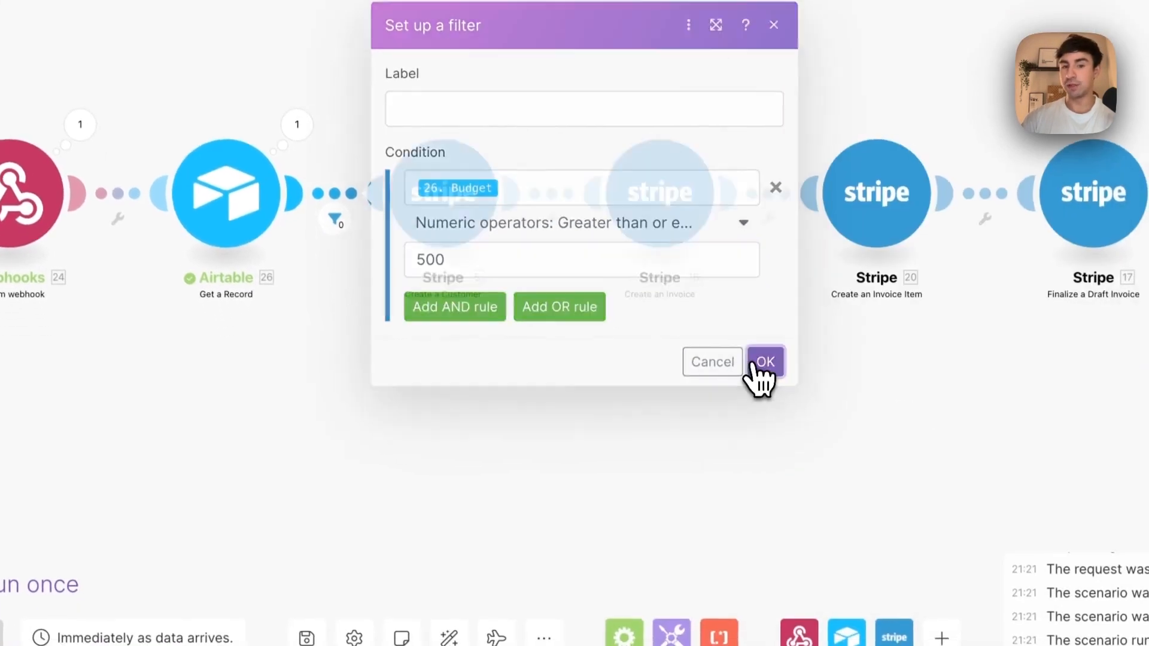
{"action": "left_click", "coordinate": [771, 414]}
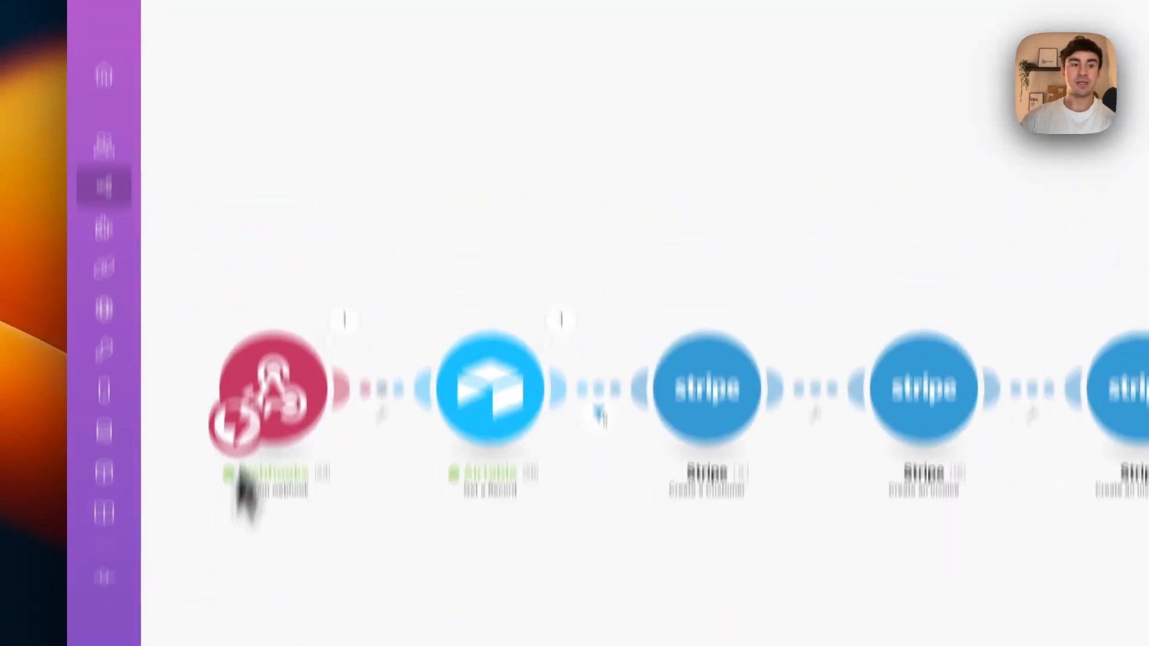
Step: Run the scenario once and set the record's Status to Ready in Airtable
{"action": "left_click", "coordinate": [207, 483]}
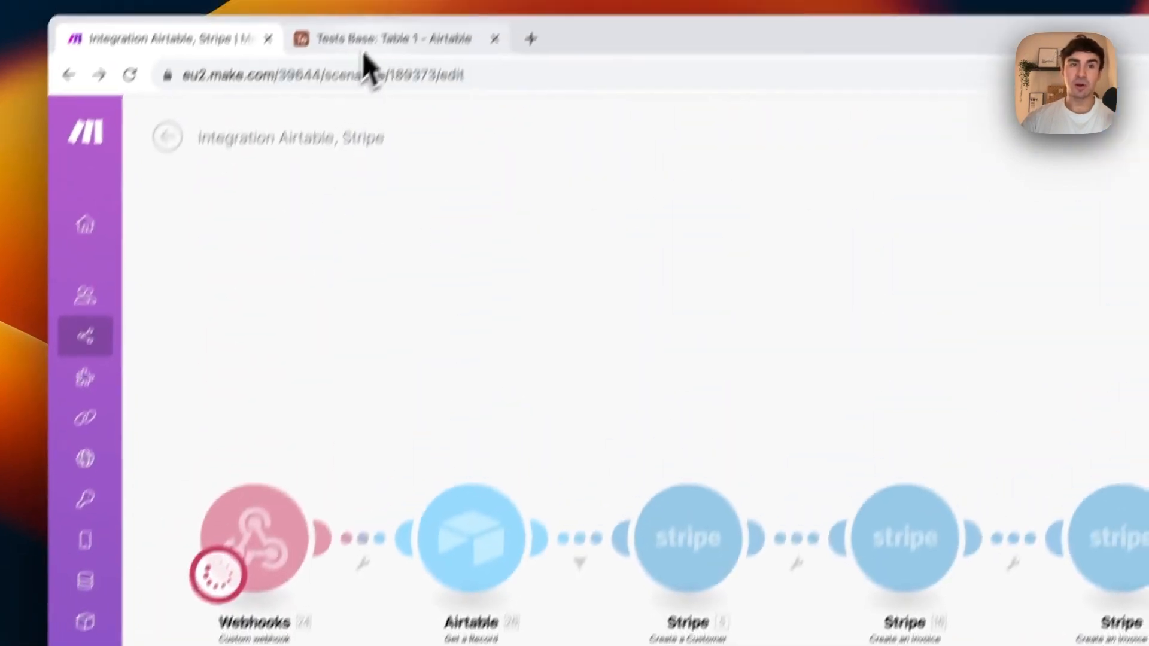
{"action": "left_click", "coordinate": [361, 52]}
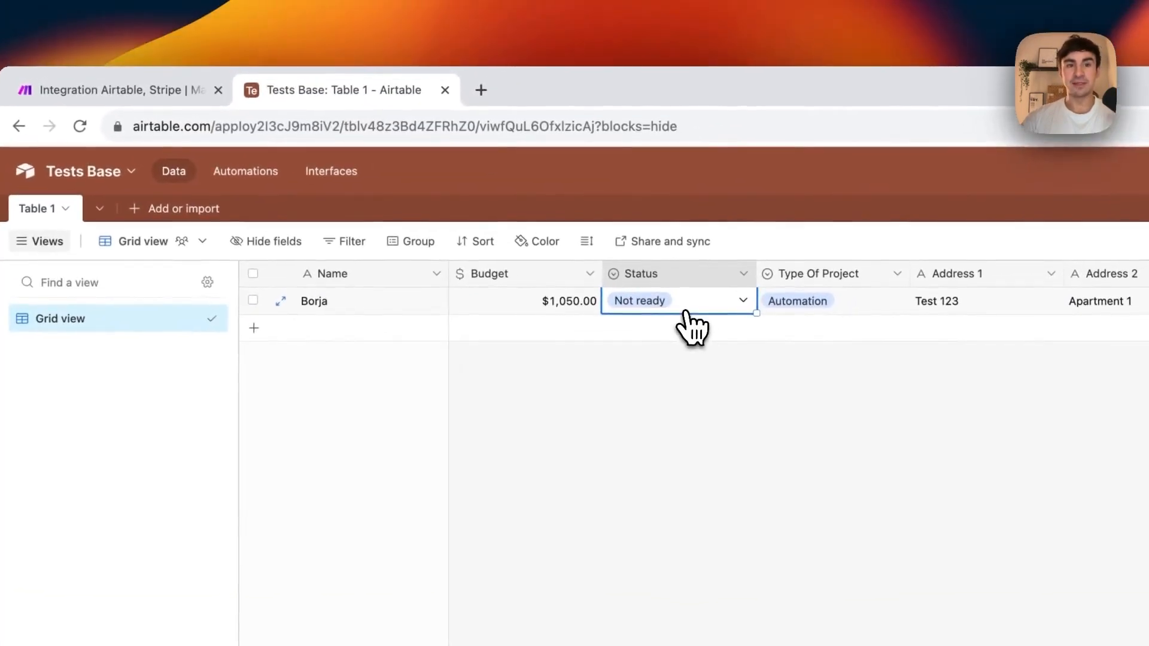
{"action": "left_click", "coordinate": [686, 310]}
{"action": "left_click", "coordinate": [632, 422]}
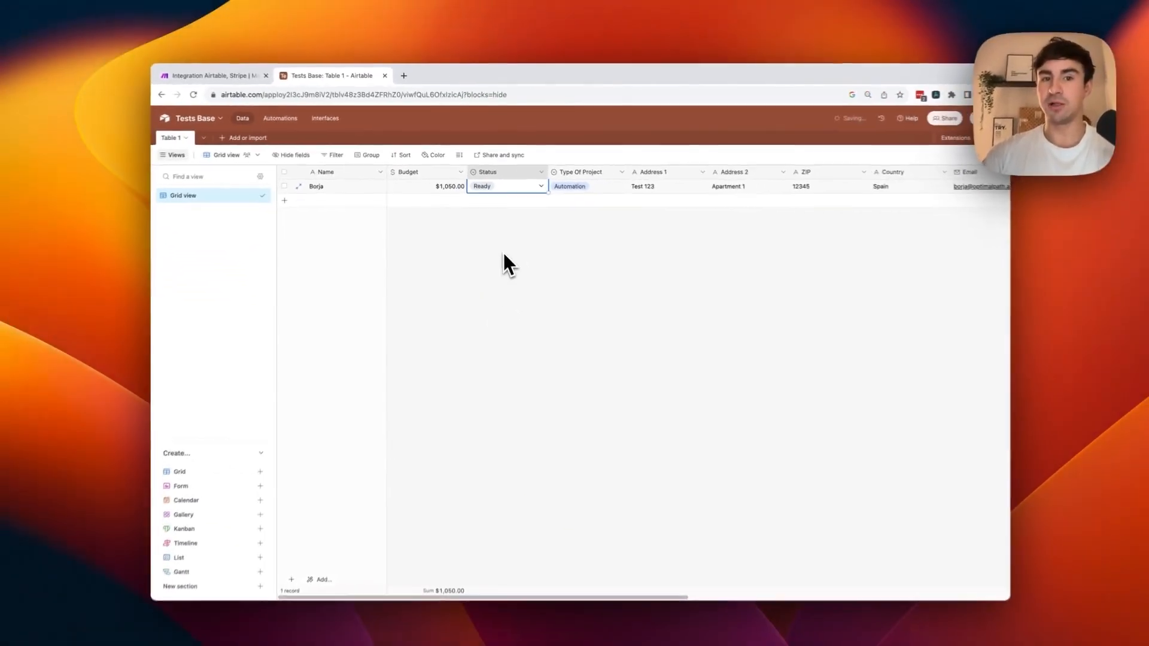
Step: Return to Make and inspect how the Budget filter before Create a Customer evaluated the bundle, closing the Filter inspector
{"action": "left_click", "coordinate": [221, 78]}
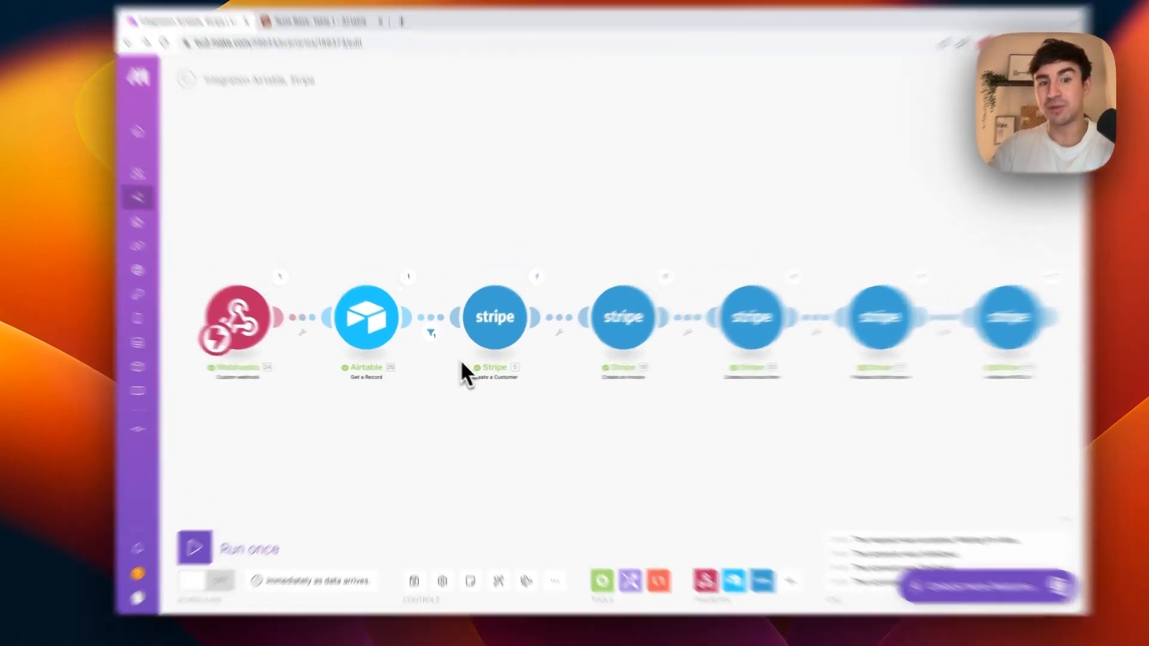
{"action": "left_click", "coordinate": [431, 342]}
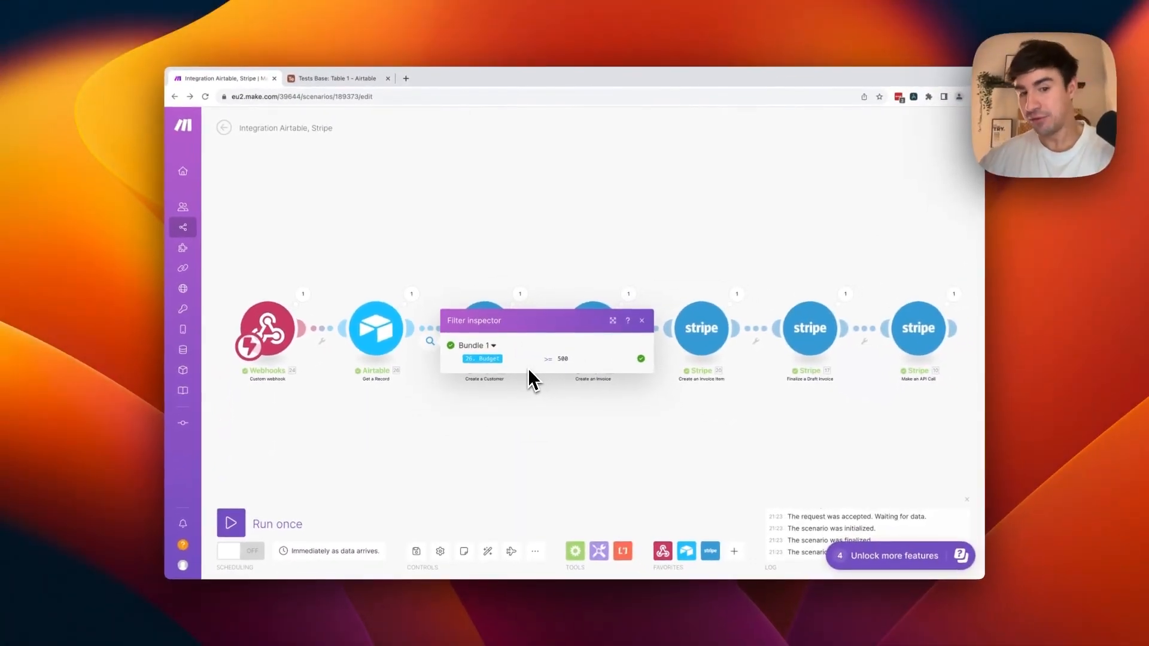
{"action": "left_click", "coordinate": [529, 369]}
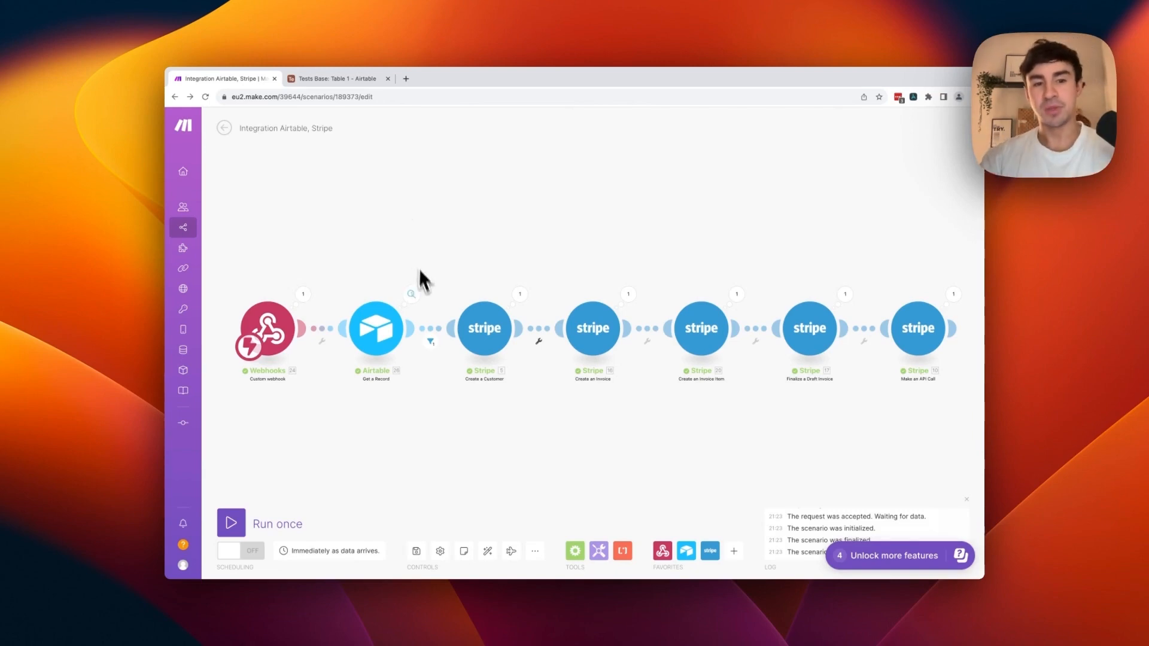
Step: Unlink Get a Record from Create a Customer, connect a Router between them, and auto-align the modules
{"action": "left_click", "coordinate": [430, 337]}
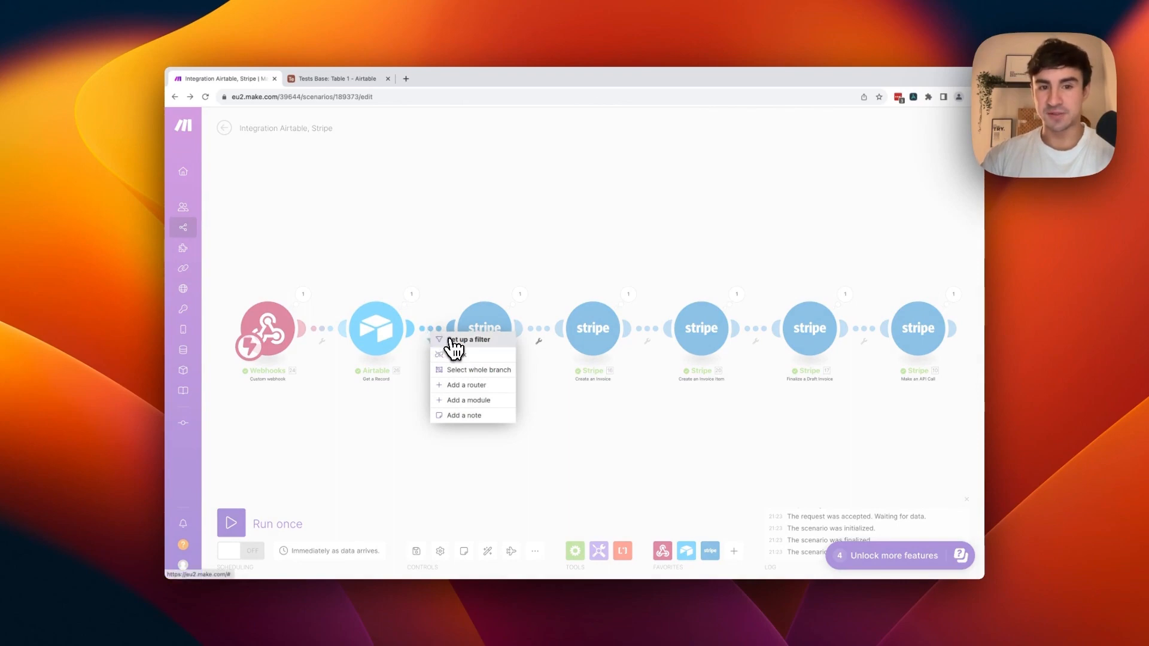
{"action": "left_click", "coordinate": [454, 354]}
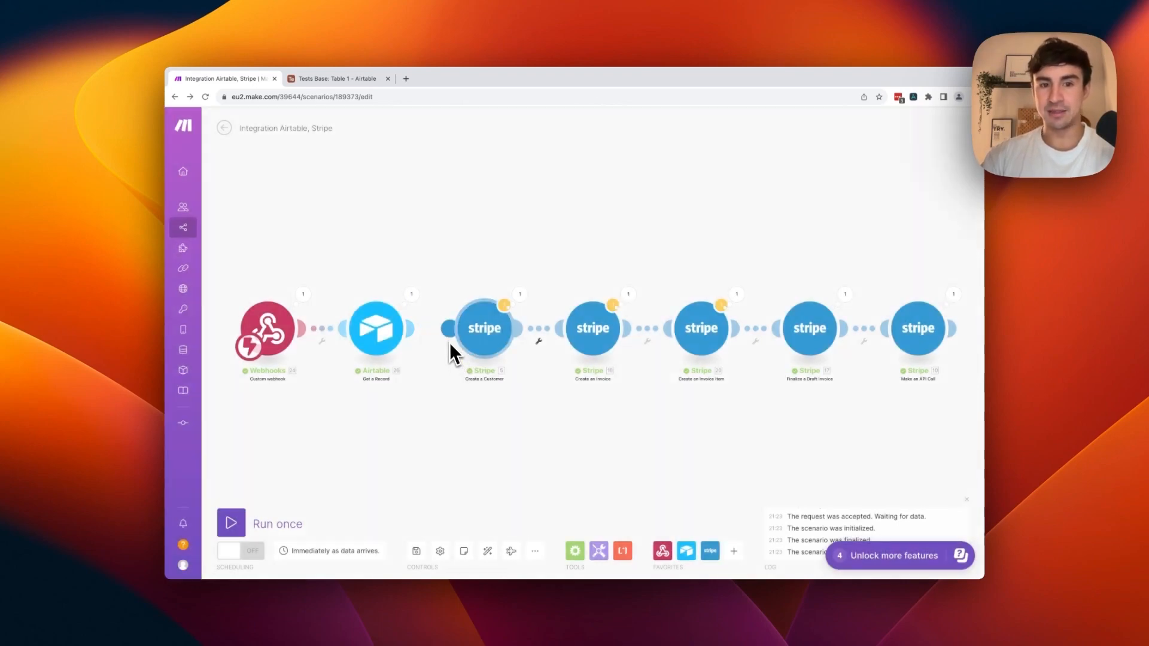
{"action": "left_click", "coordinate": [575, 550]}
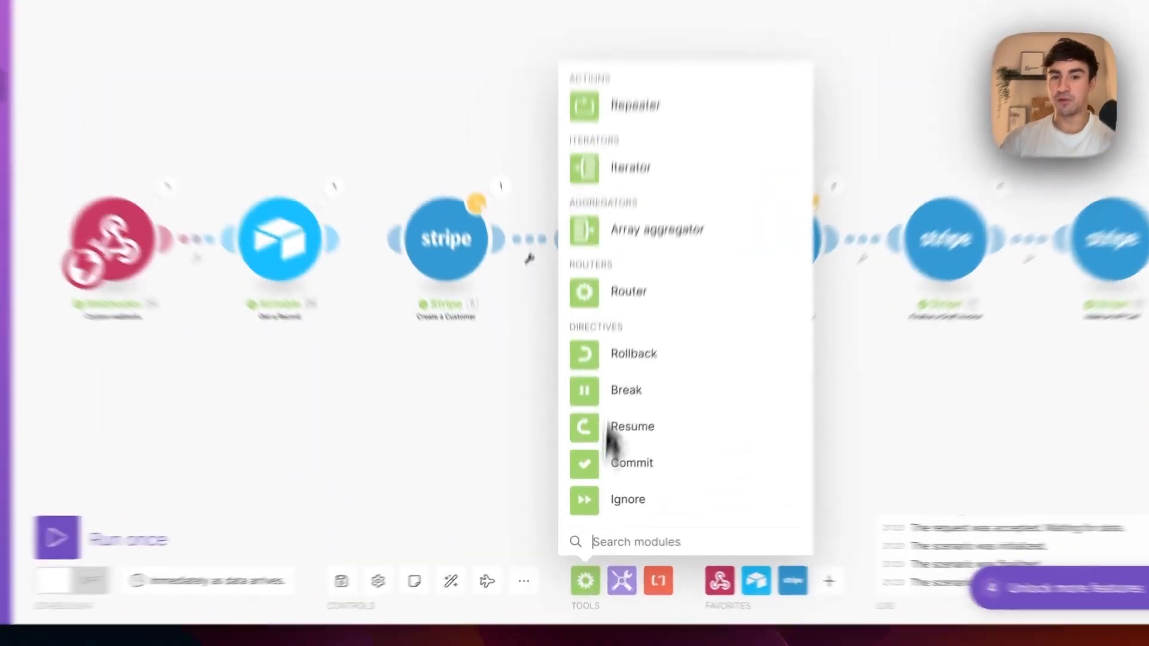
{"action": "left_click", "coordinate": [583, 361]}
{"action": "left_click_drag", "start_coordinate": [742, 425], "coordinate": [465, 154]}
{"action": "left_click_drag", "start_coordinate": [488, 242], "coordinate": [630, 367]}
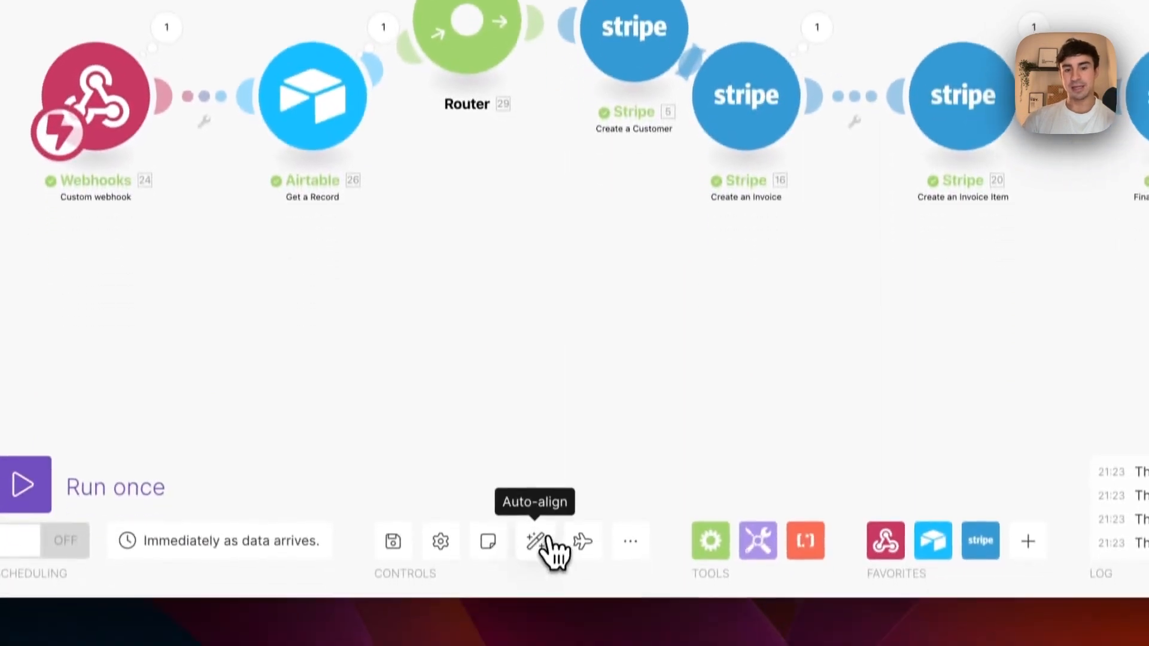
{"action": "left_click", "coordinate": [549, 546]}
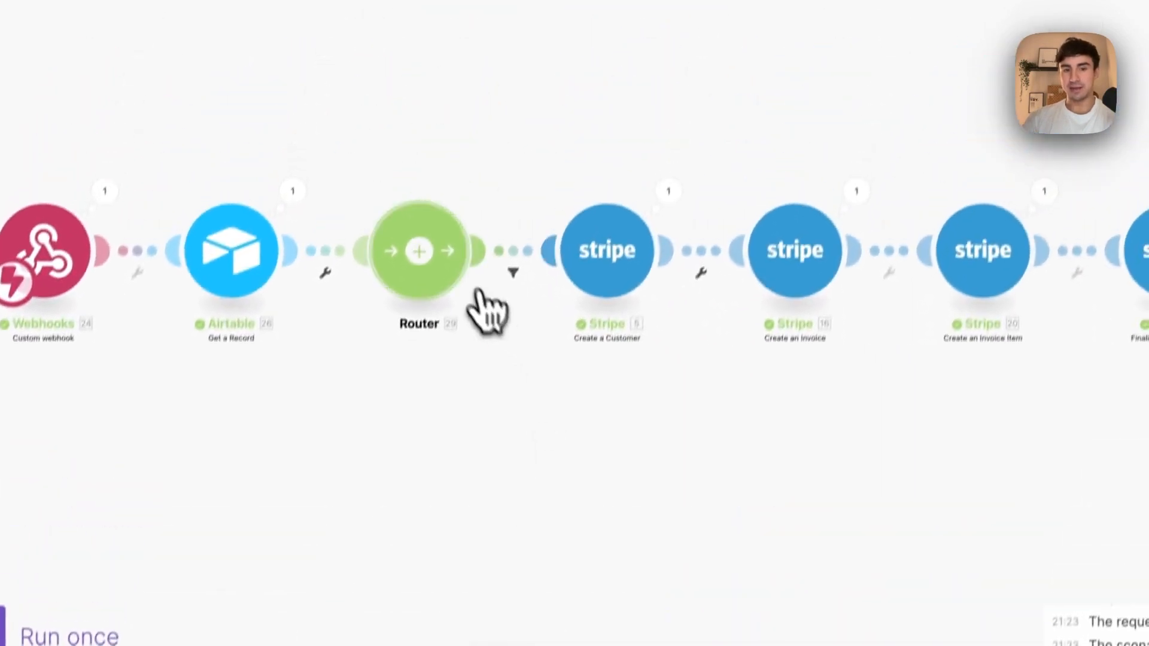
Step: Add a second Router route leading to a clone of Create a Customer, delete the empty placeholder module, and auto-align the scenario
{"action": "left_click", "coordinate": [421, 253]}
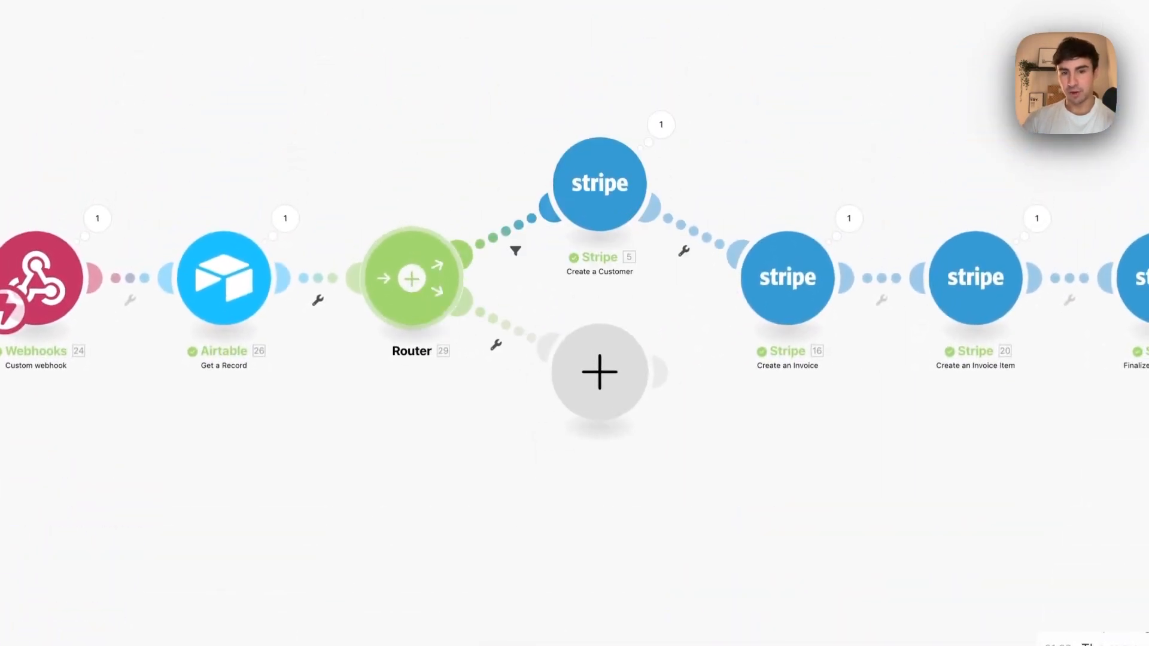
{"action": "right_click", "coordinate": [626, 188]}
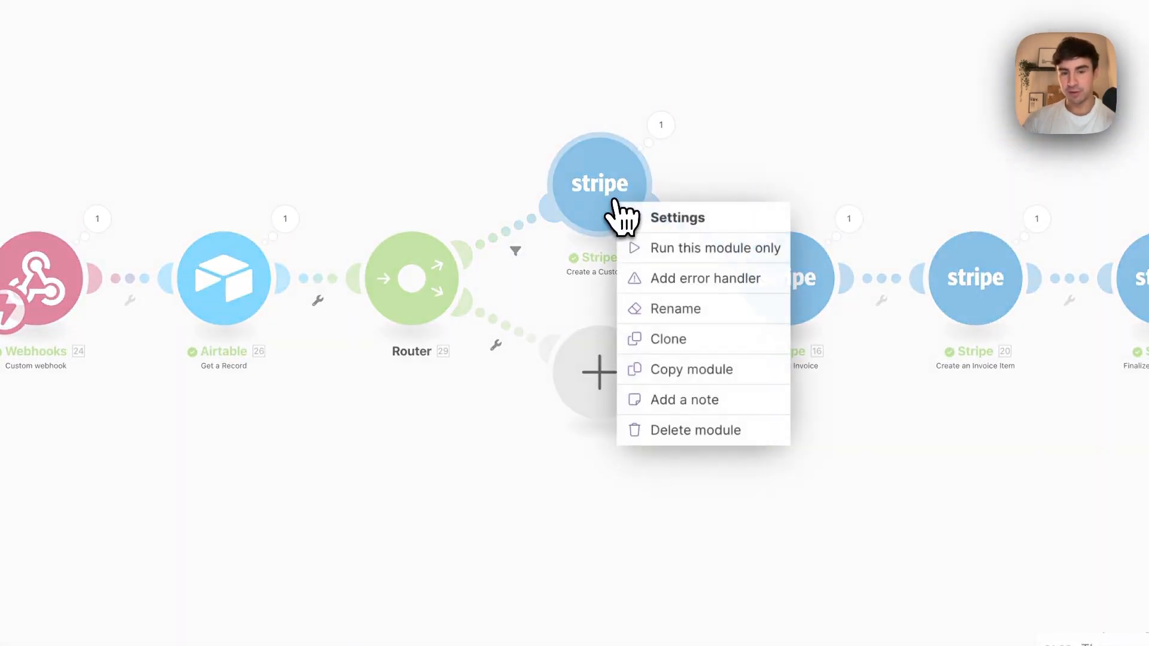
{"action": "left_click", "coordinate": [688, 339]}
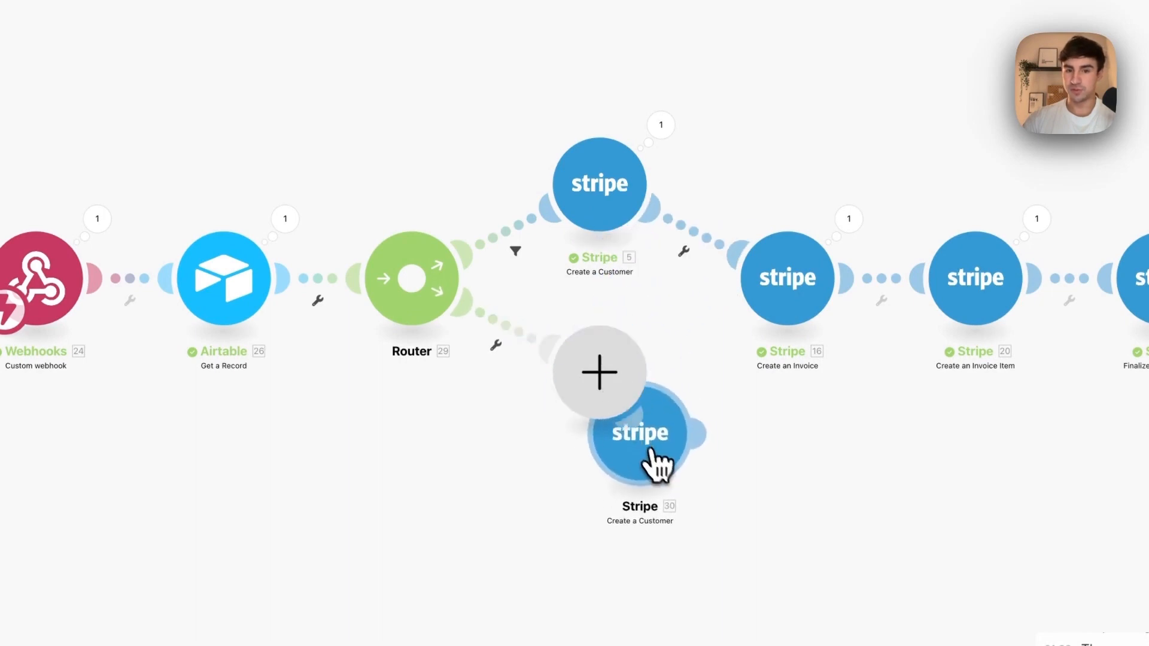
{"action": "left_click", "coordinate": [530, 404]}
{"action": "right_click", "coordinate": [595, 396]}
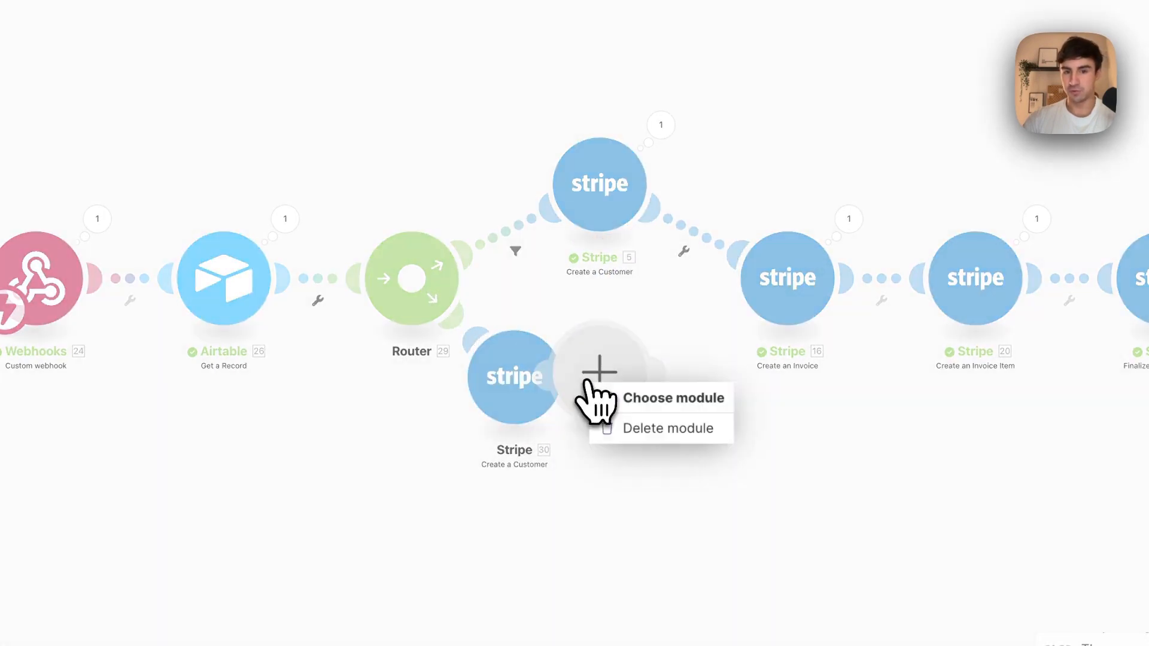
{"action": "left_click", "coordinate": [616, 428]}
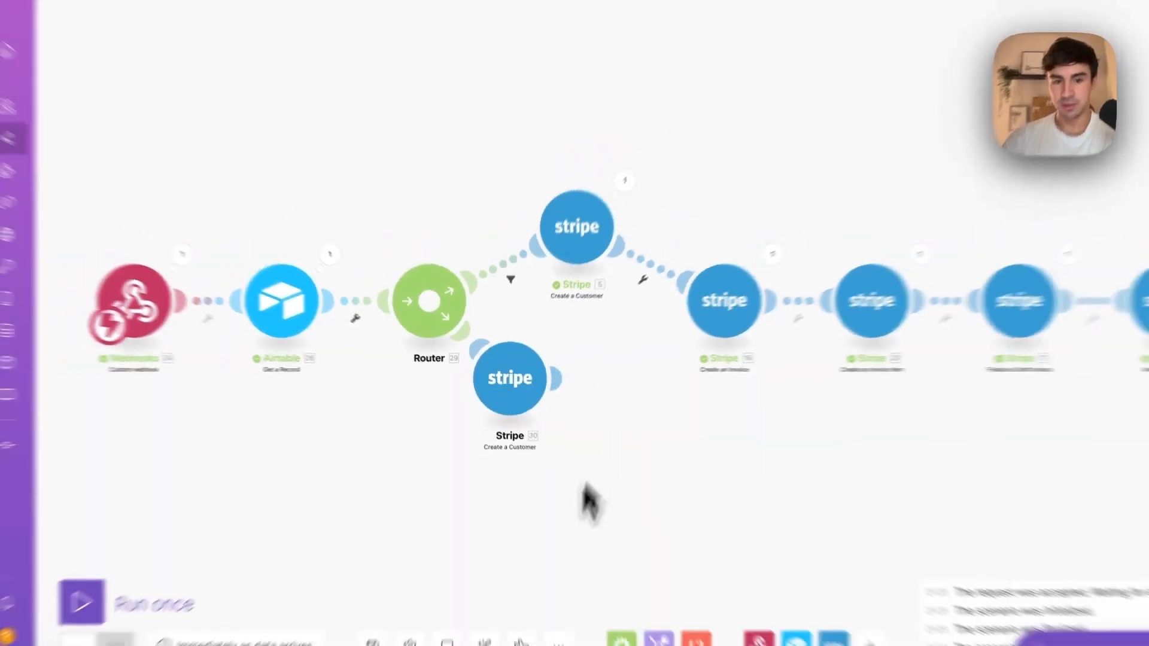
{"action": "left_click", "coordinate": [485, 643]}
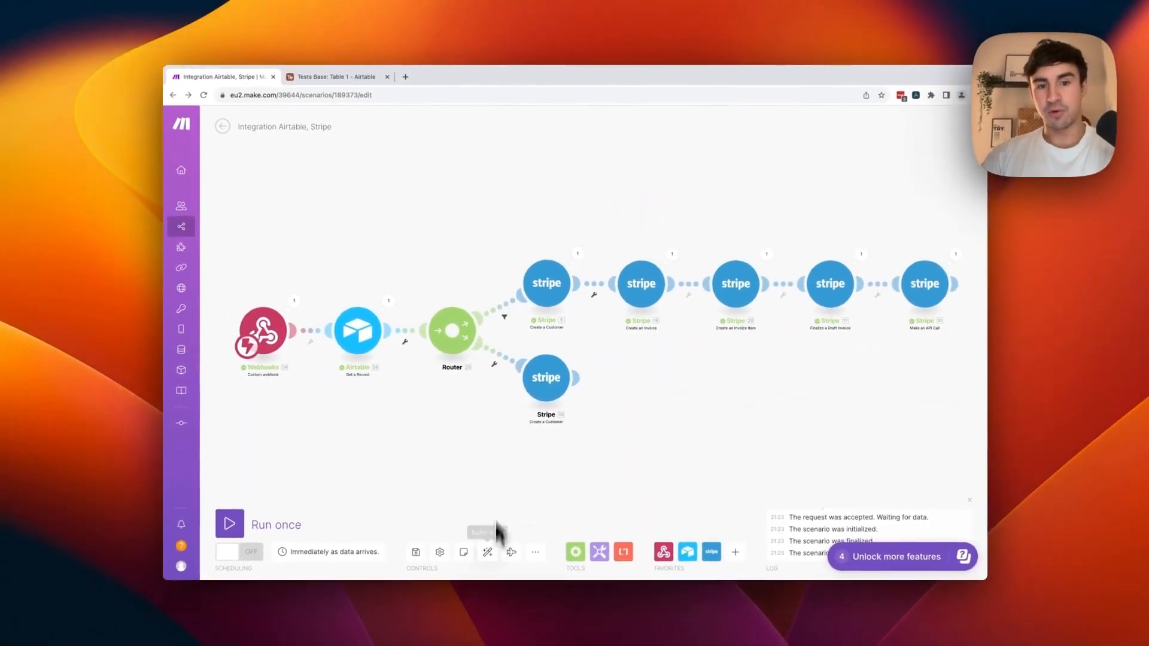
Step: In the filter on the Router's original invoice route, replace the Budget field with Airtable's Type Of Project
{"action": "left_click", "coordinate": [511, 281]}
{"action": "left_click", "coordinate": [616, 330]}
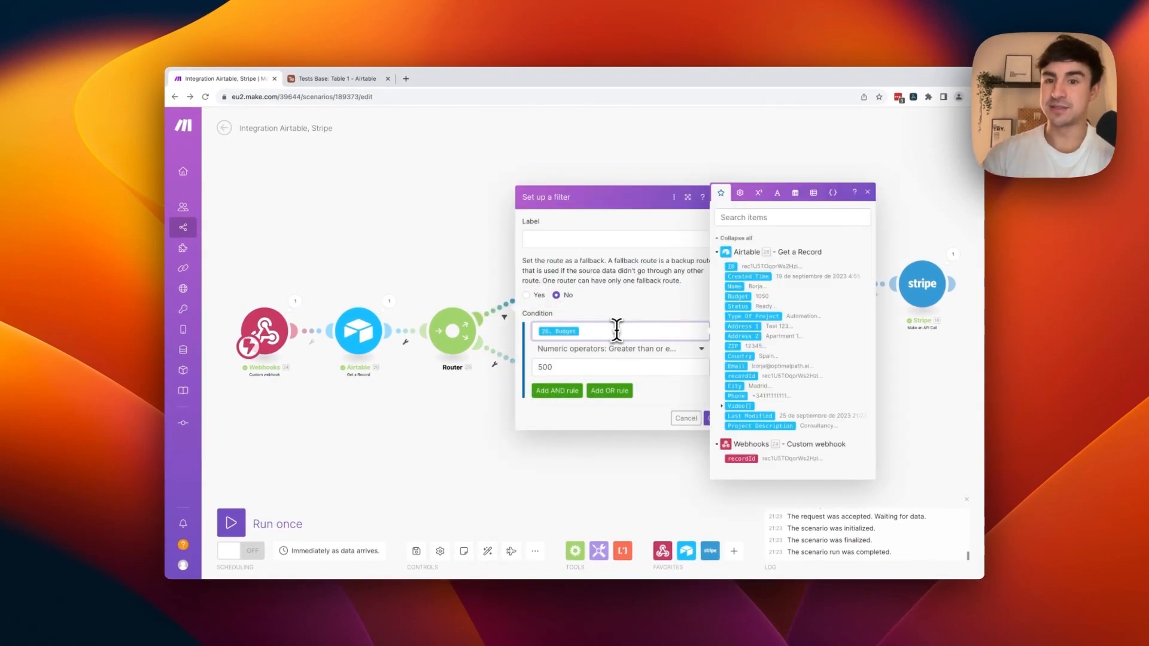
{"action": "left_click", "coordinate": [753, 316]}
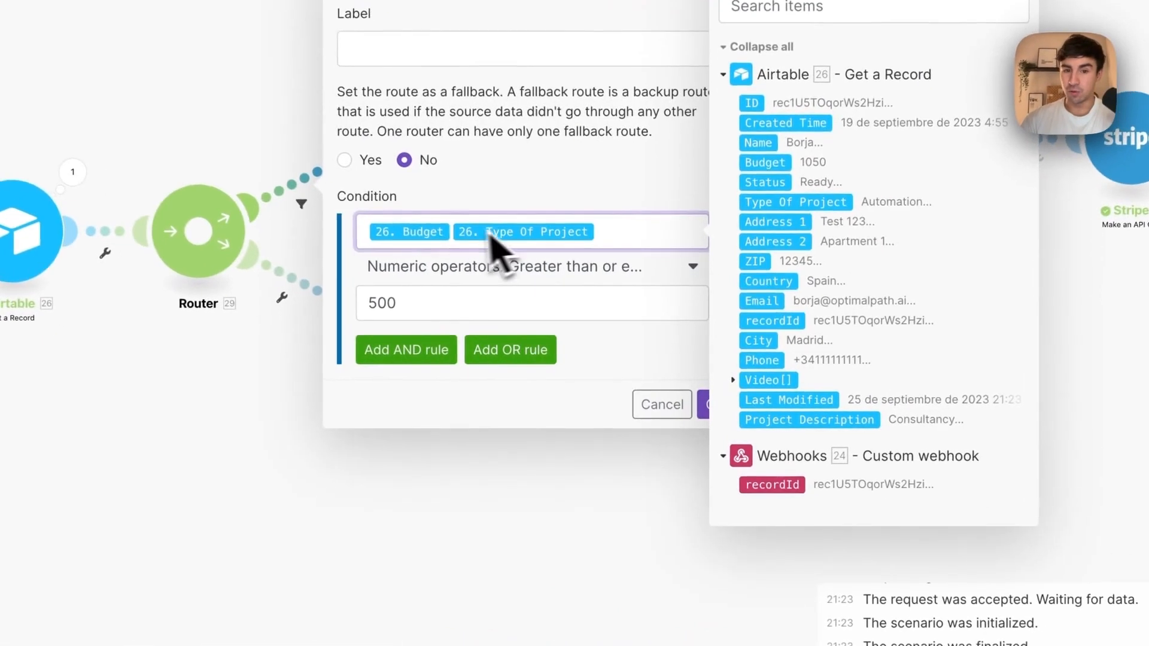
{"action": "left_click", "coordinate": [449, 231]}
{"action": "key", "text": "BackSpace"}
Step: Set the invoice route filter's condition to the text operator Equal to with the value Consultancy, and save the filter
{"action": "left_click", "coordinate": [508, 269]}
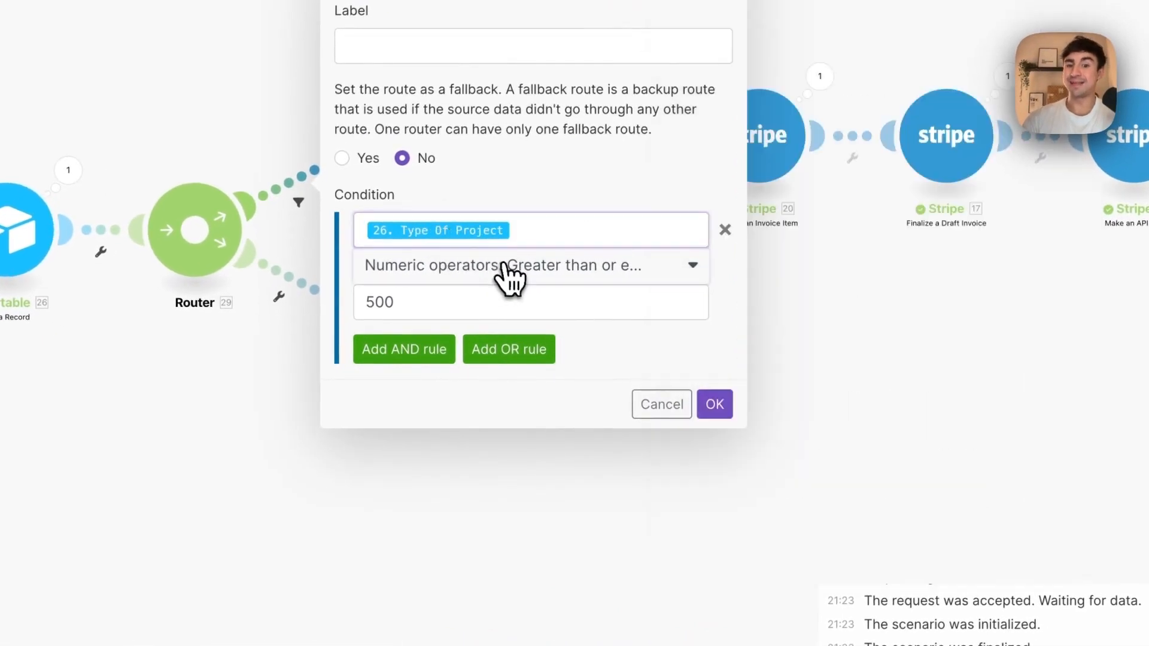
{"action": "scroll", "coordinate": [526, 491], "scroll_direction": "down", "scroll_amount": 5}
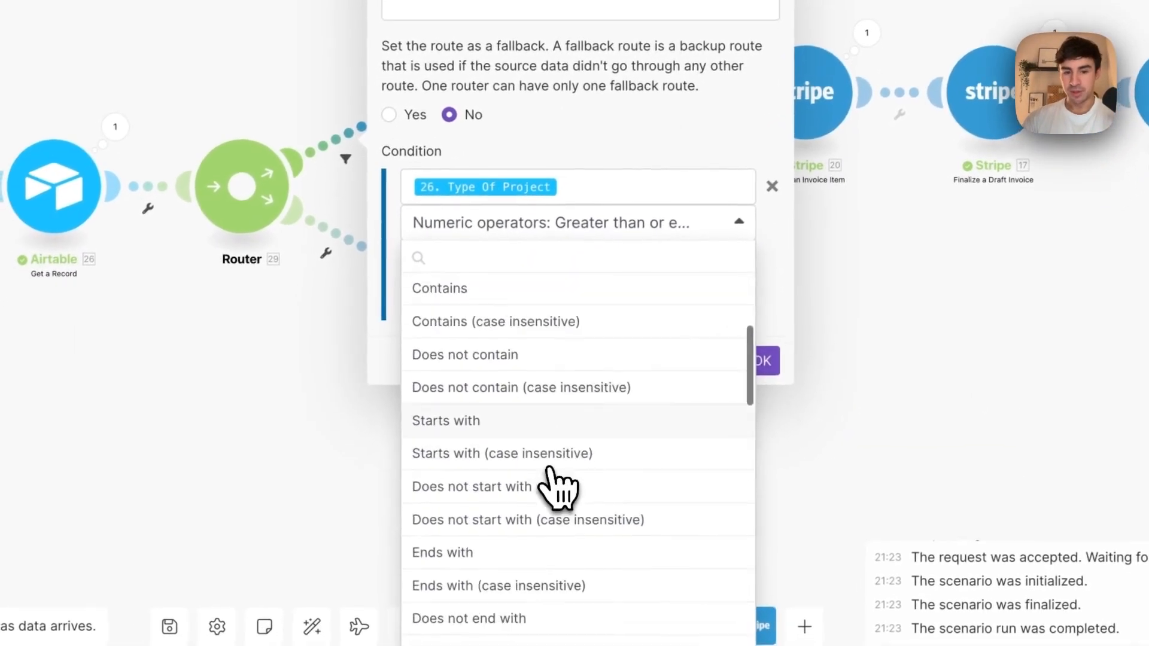
{"action": "scroll", "coordinate": [560, 485], "scroll_direction": "up", "scroll_amount": 5}
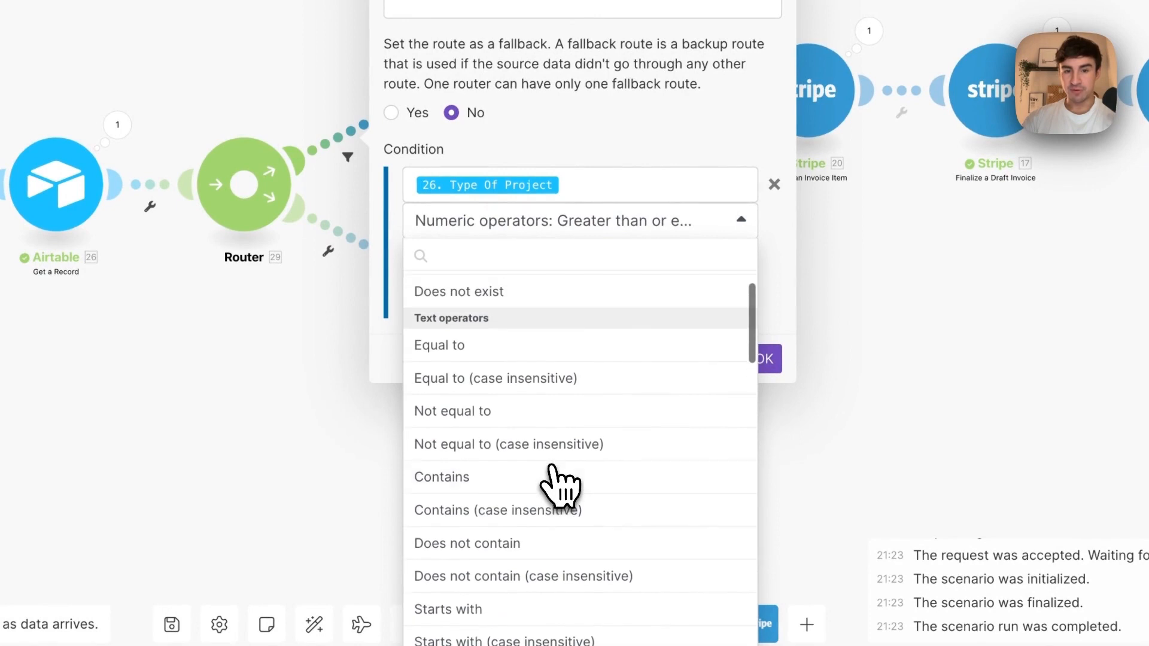
{"action": "left_click", "coordinate": [501, 350]}
{"action": "double_click", "coordinate": [490, 257]}
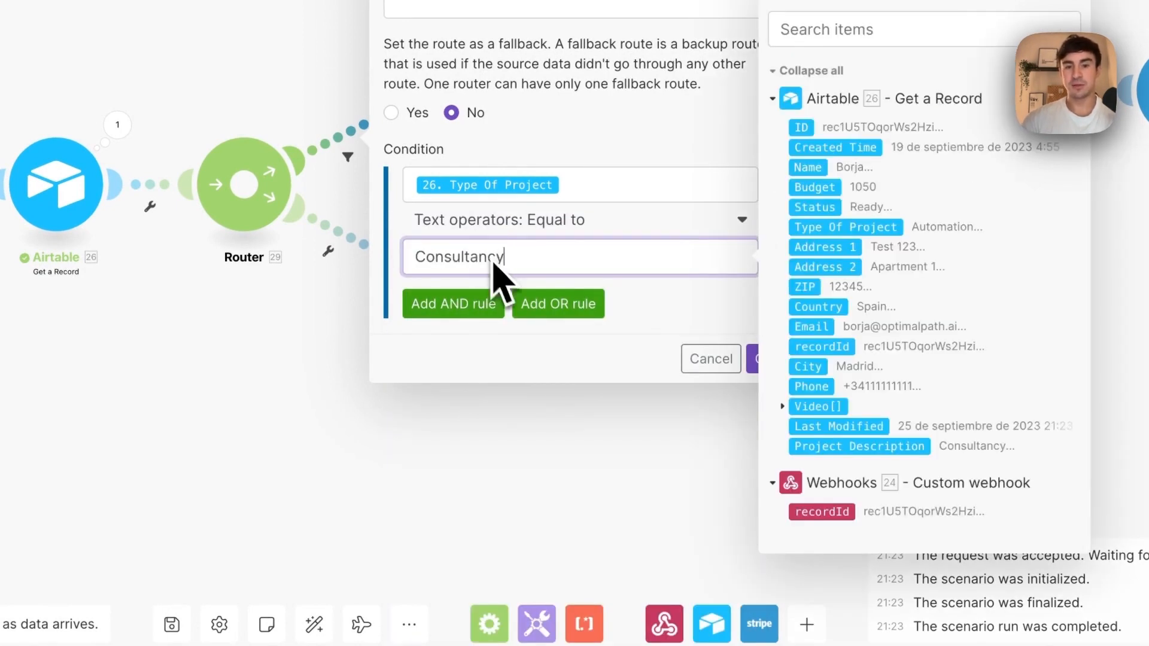
{"action": "left_click", "coordinate": [754, 361]}
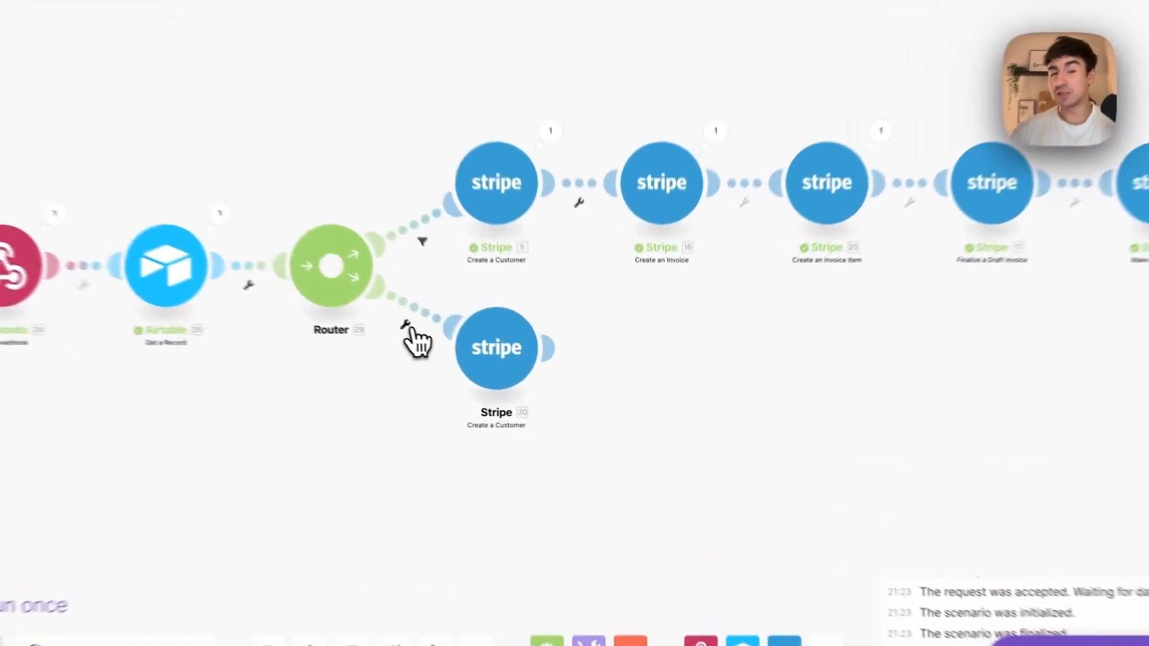
Step: Set up a filter on the route to the cloned Create a Customer with Type Of Project equal to Automation, and save it
{"action": "left_click", "coordinate": [408, 328]}
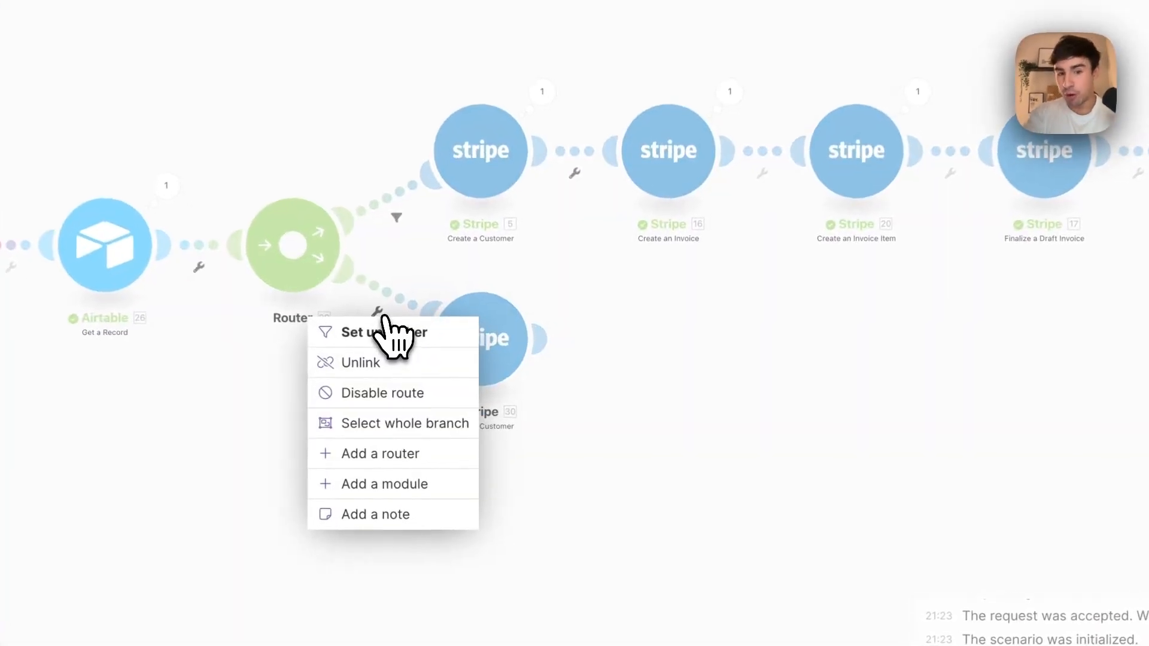
{"action": "left_click", "coordinate": [392, 336]}
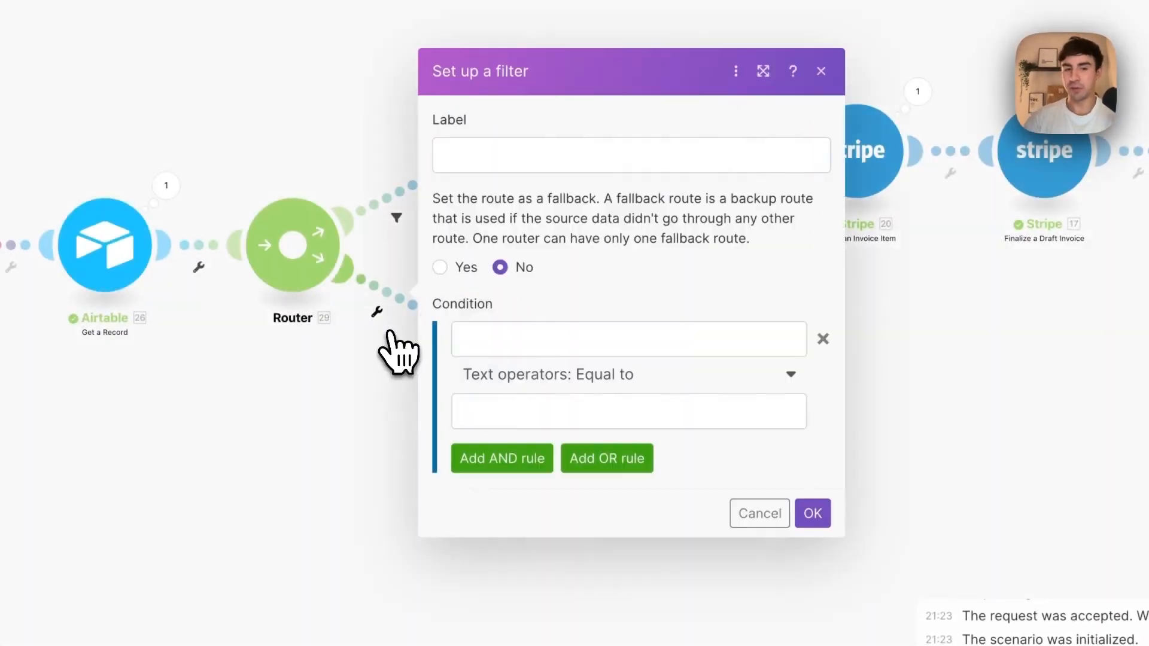
{"action": "left_click", "coordinate": [530, 339]}
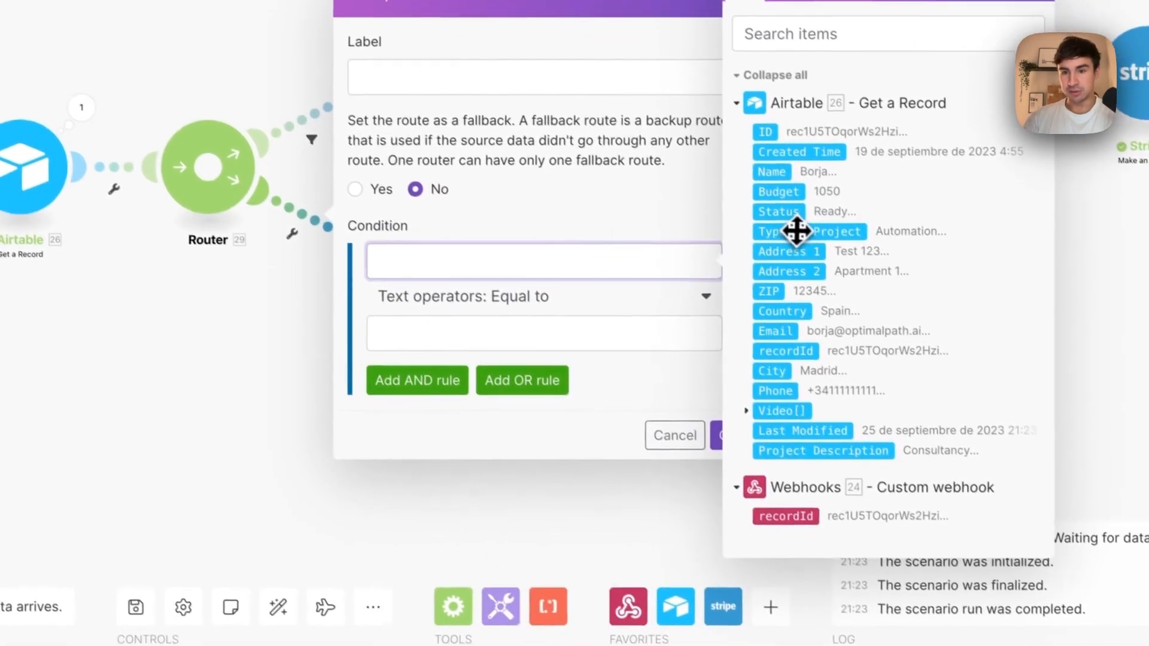
{"action": "left_click", "coordinate": [877, 298]}
{"action": "left_click", "coordinate": [585, 392]}
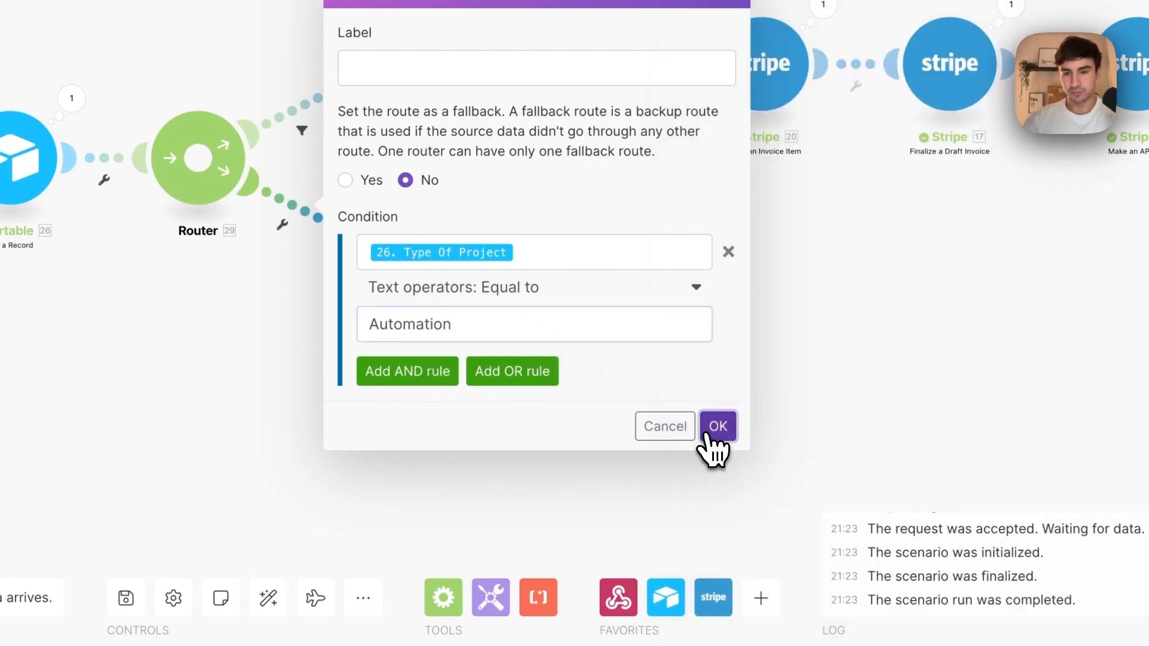
{"action": "left_click", "coordinate": [714, 428]}
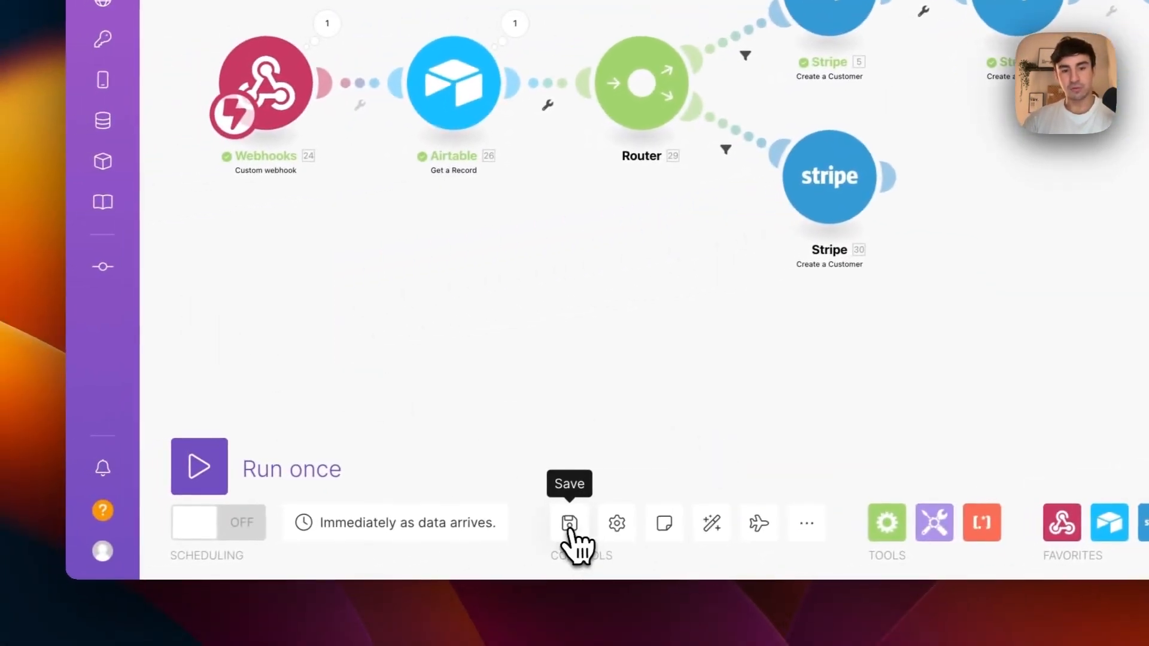
Step: Run the routed scenario once and change the record's Status to Not ready in Airtable
{"action": "left_click", "coordinate": [204, 482]}
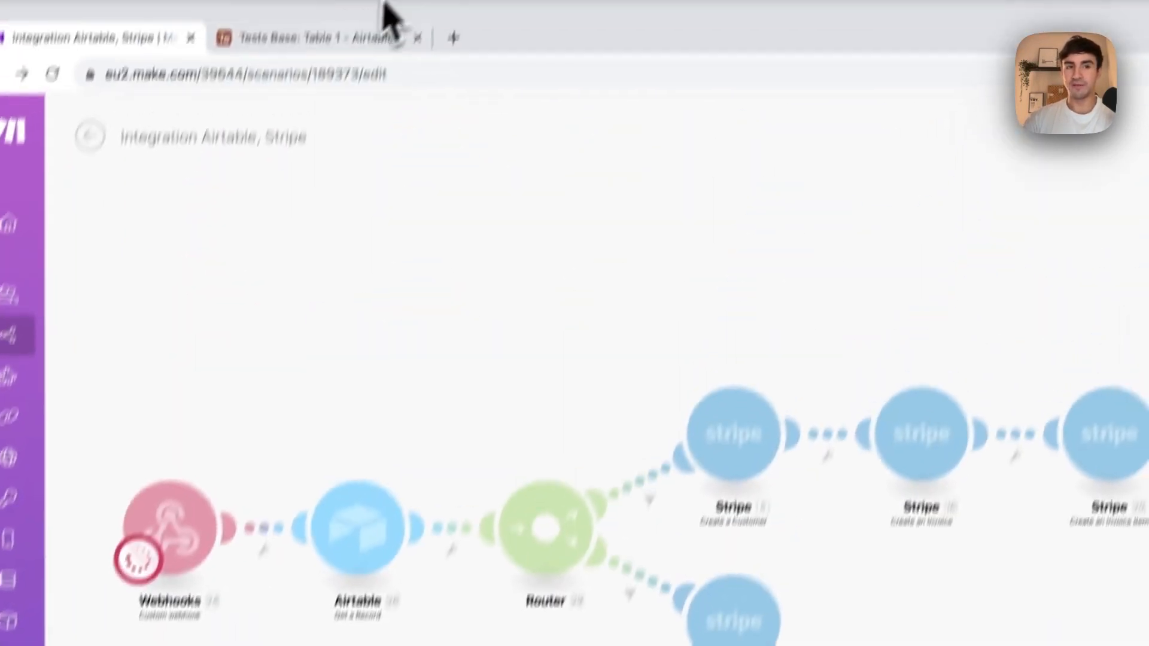
{"action": "left_click", "coordinate": [357, 35]}
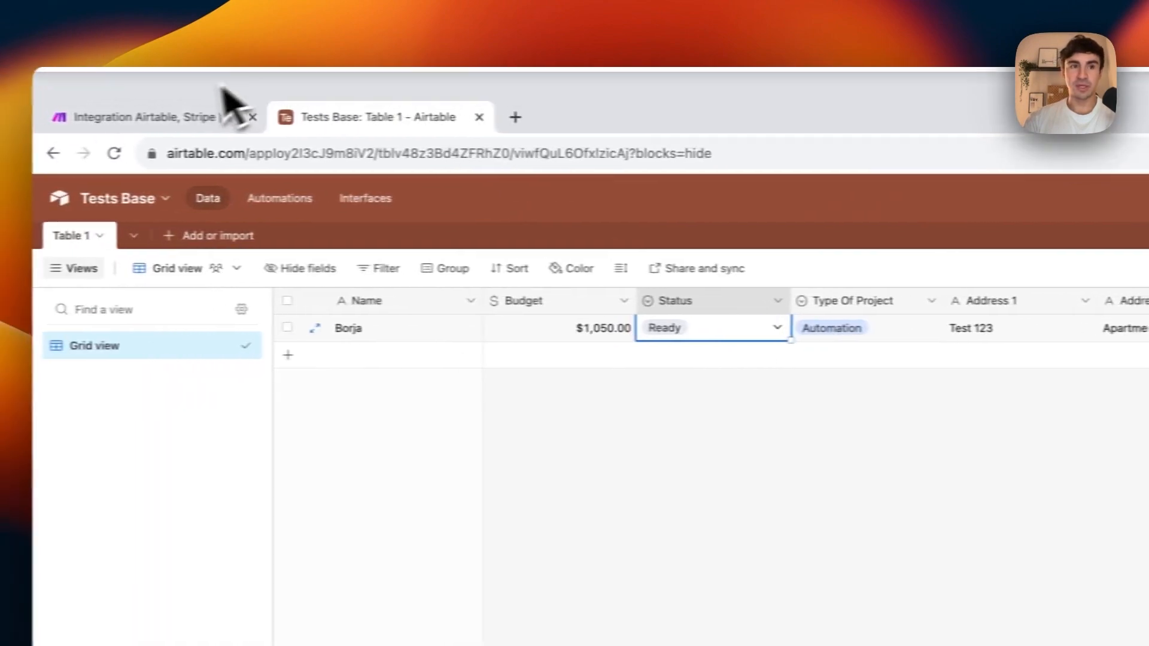
{"action": "left_click", "coordinate": [74, 90]}
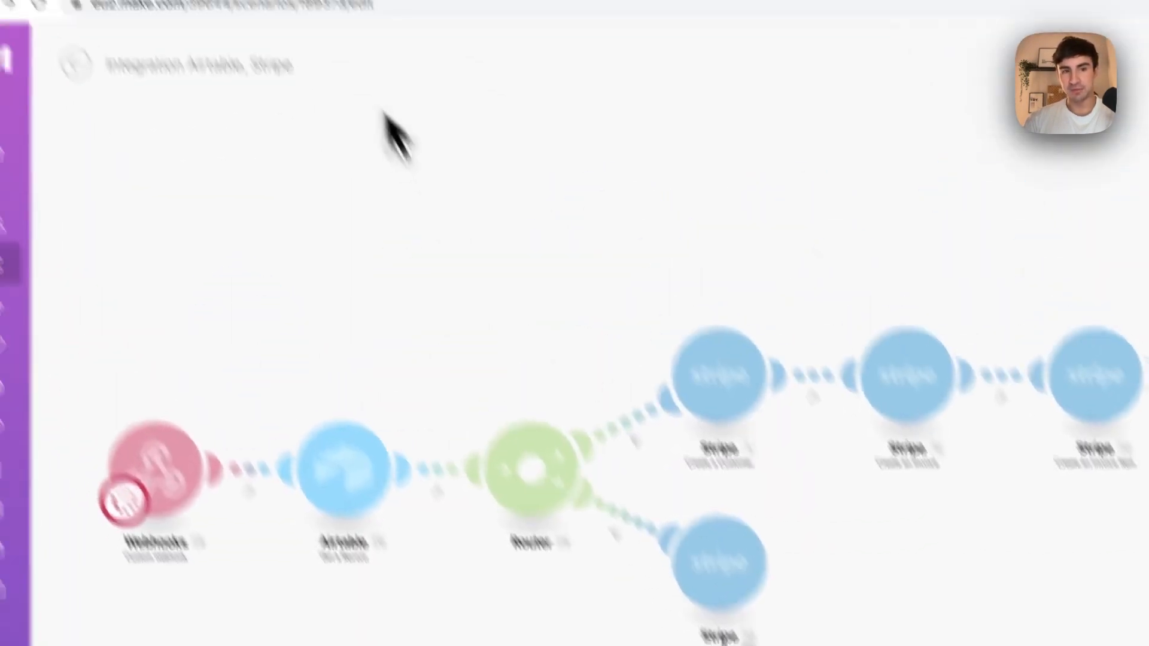
{"action": "left_click", "coordinate": [386, 77]}
{"action": "left_click", "coordinate": [683, 305]}
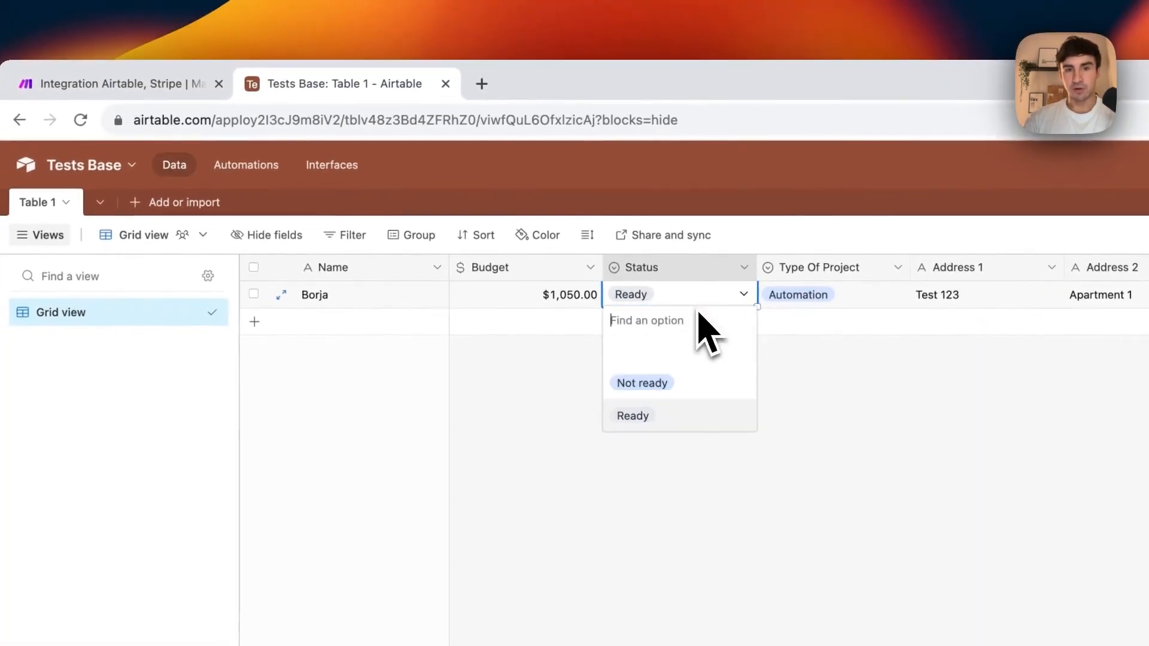
{"action": "left_click", "coordinate": [686, 388]}
Step: Return to Make and inspect how the filter before the cloned Create a Customer evaluated the bundle
{"action": "left_click", "coordinate": [113, 84]}
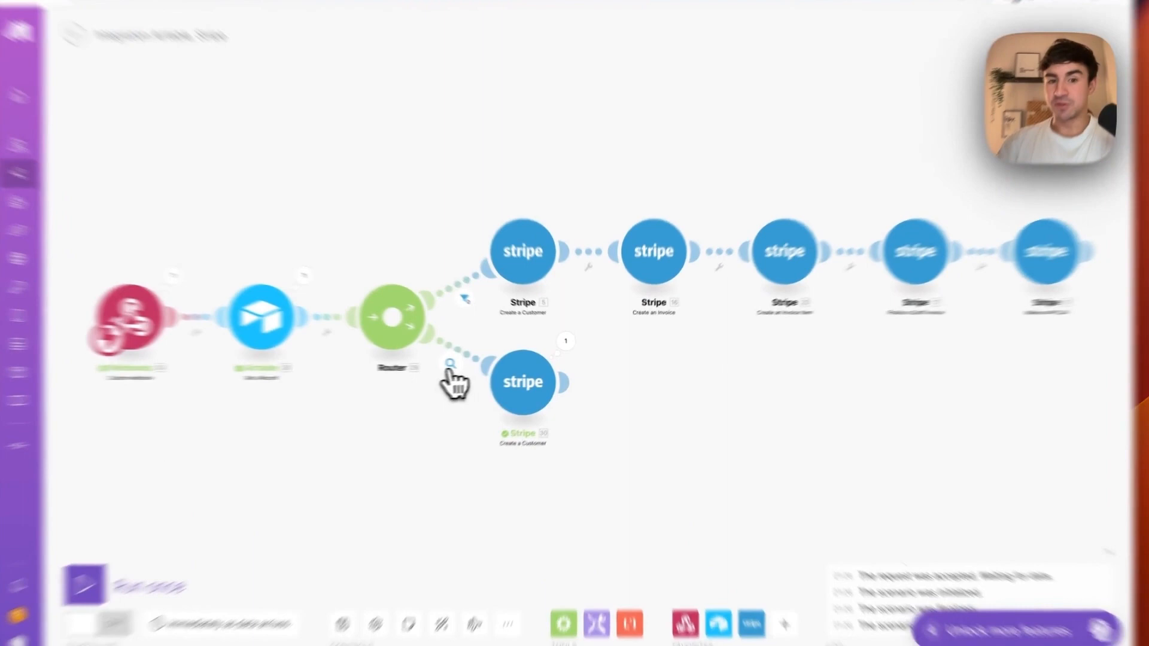
{"action": "left_click", "coordinate": [494, 365]}
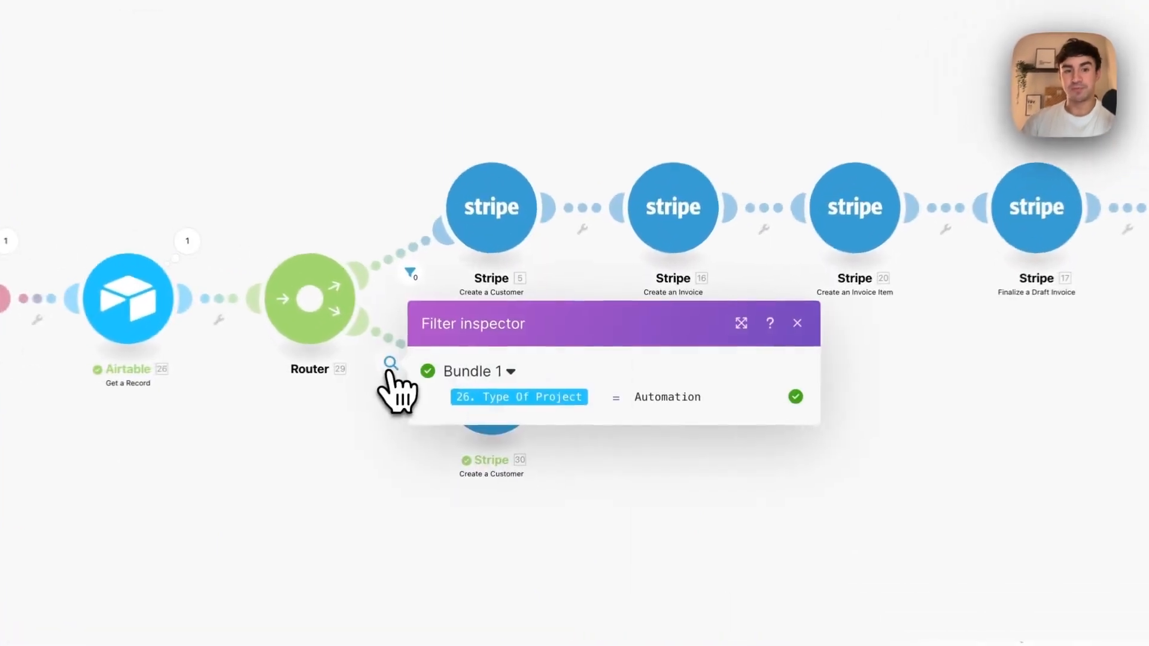
Step: Close the filter inspector and change the record's Type Of Project to Consultancy in Airtable
{"action": "left_click", "coordinate": [803, 322]}
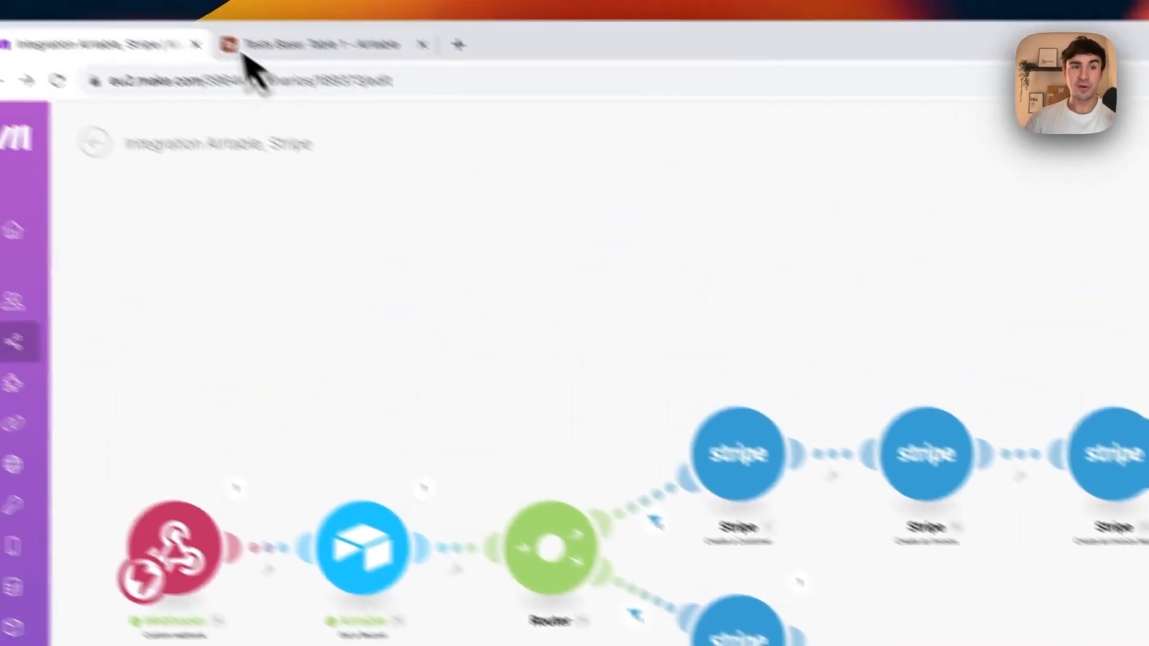
{"action": "left_click", "coordinate": [249, 55]}
{"action": "left_click", "coordinate": [890, 299]}
{"action": "left_click", "coordinate": [893, 302]}
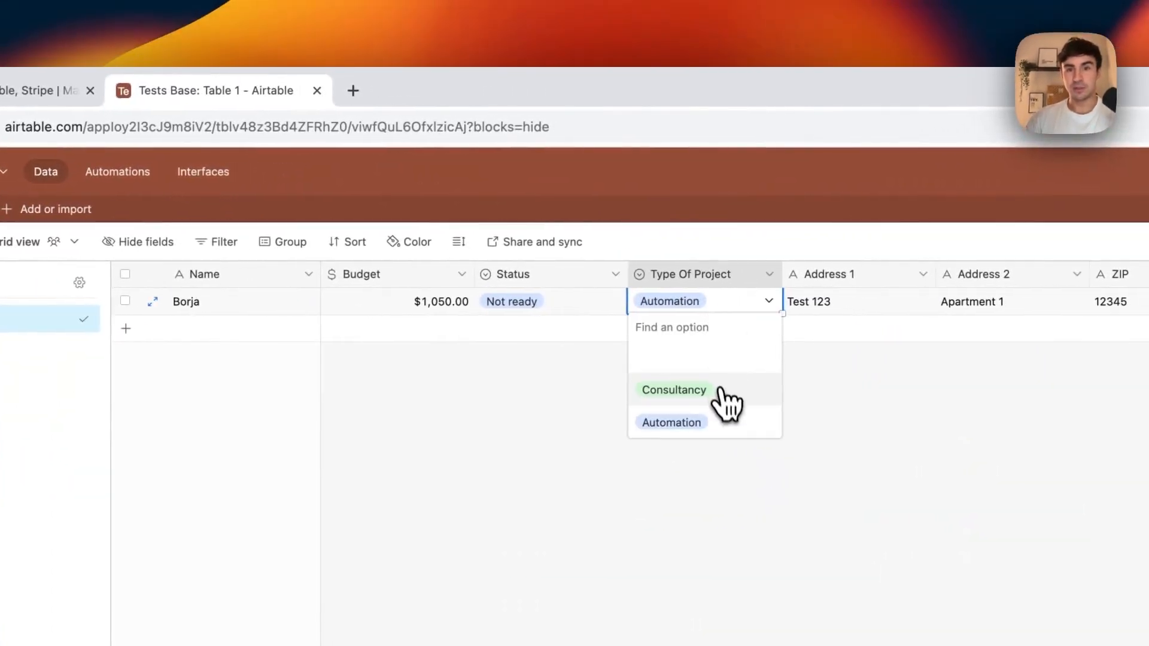
{"action": "left_click", "coordinate": [908, 388]}
Step: Run the routed scenario once in Make, and trigger it by setting the record's Status to Ready in Airtable
{"action": "left_click", "coordinate": [60, 90]}
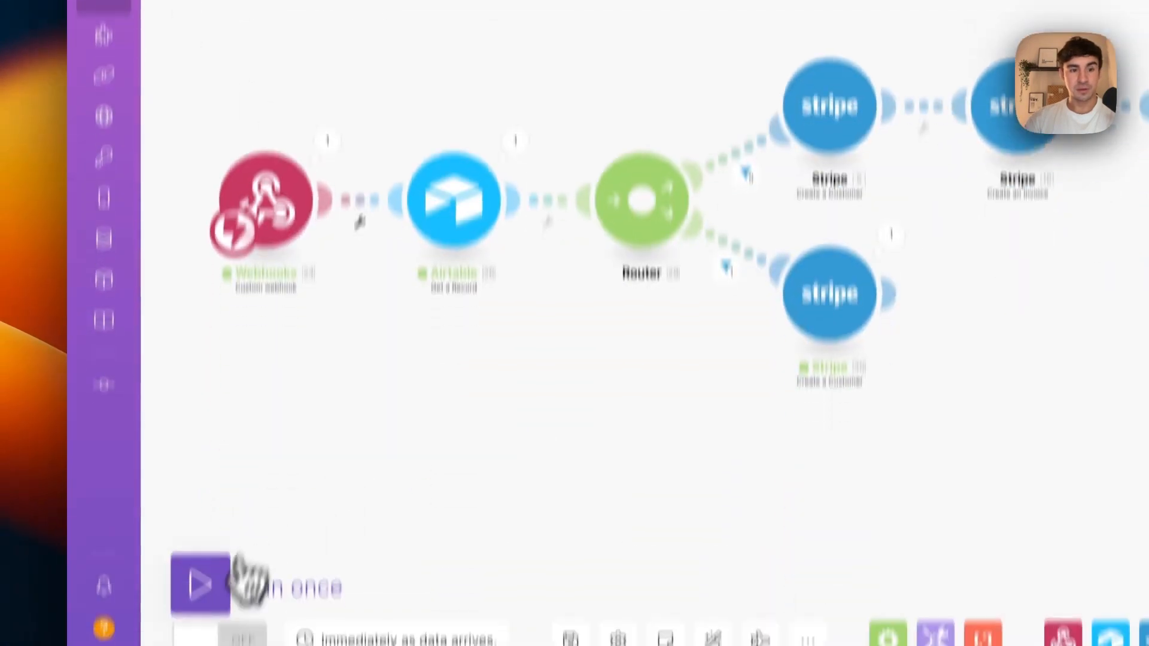
{"action": "left_click", "coordinate": [222, 583]}
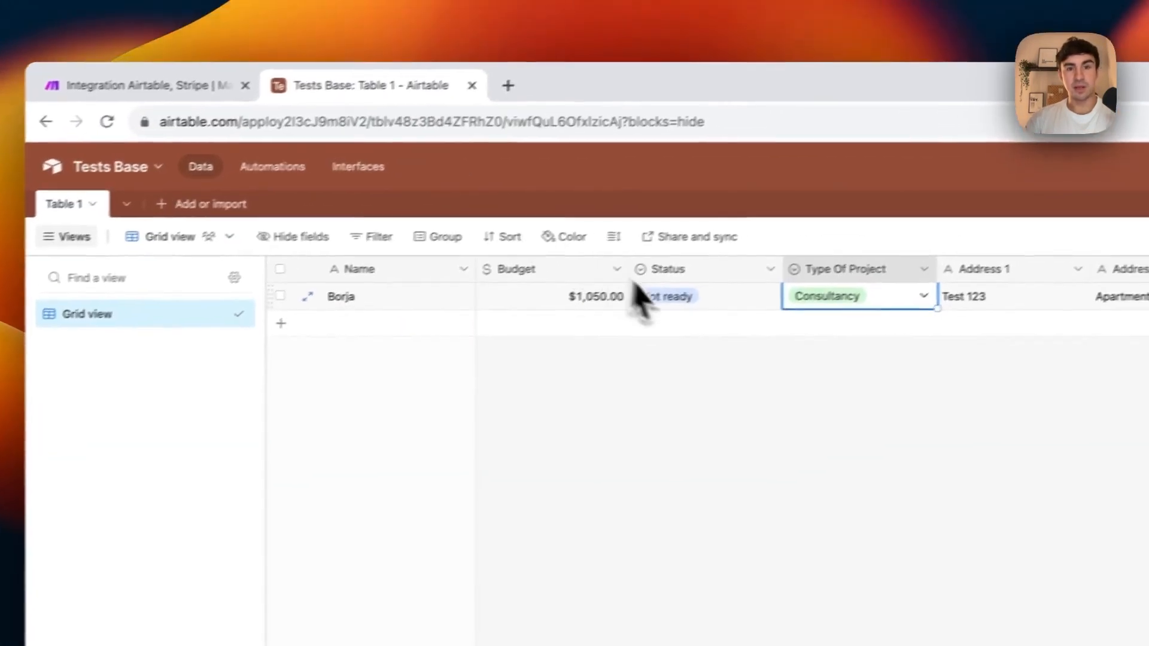
{"action": "left_click", "coordinate": [709, 249]}
{"action": "left_click", "coordinate": [736, 370]}
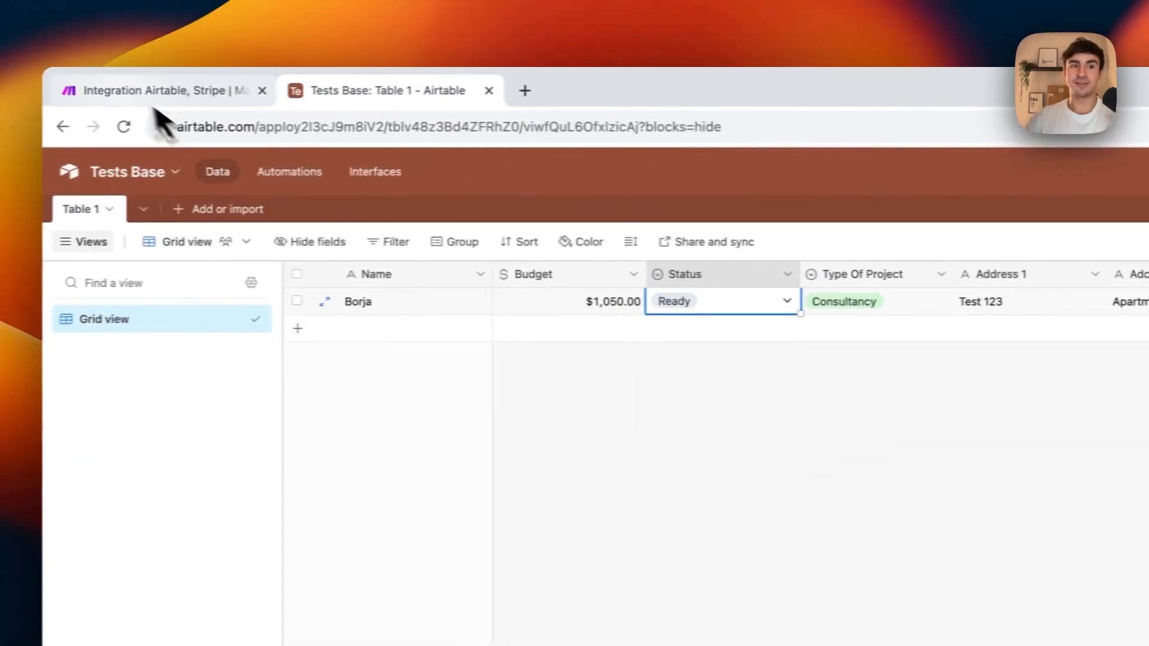
{"action": "left_click", "coordinate": [95, 90]}
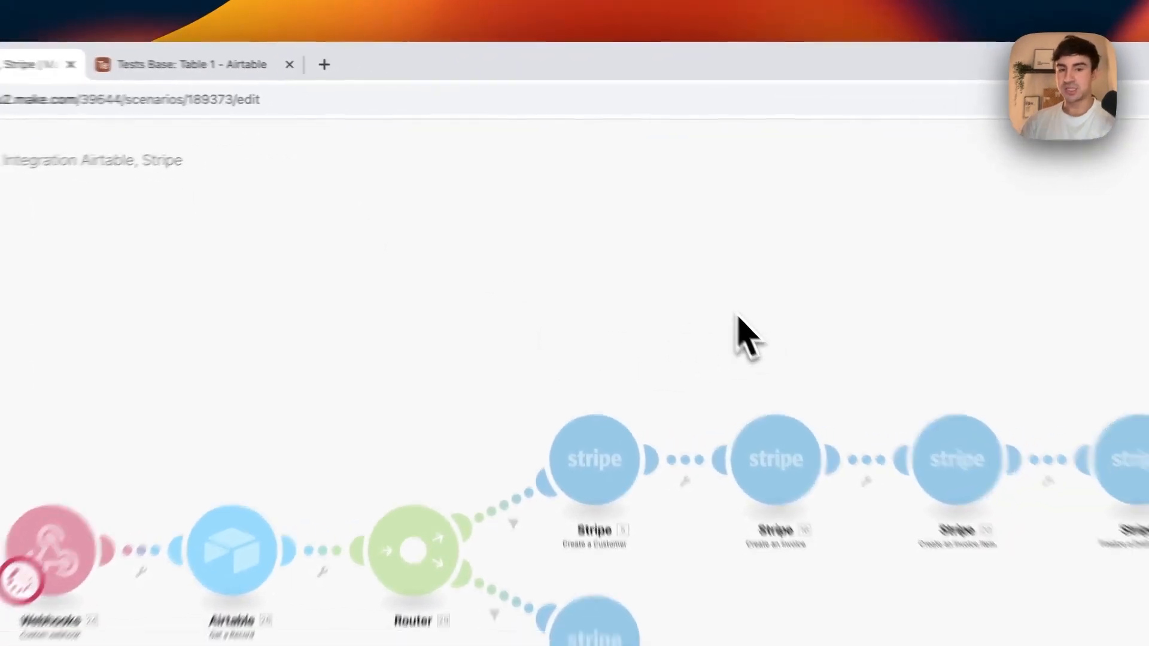
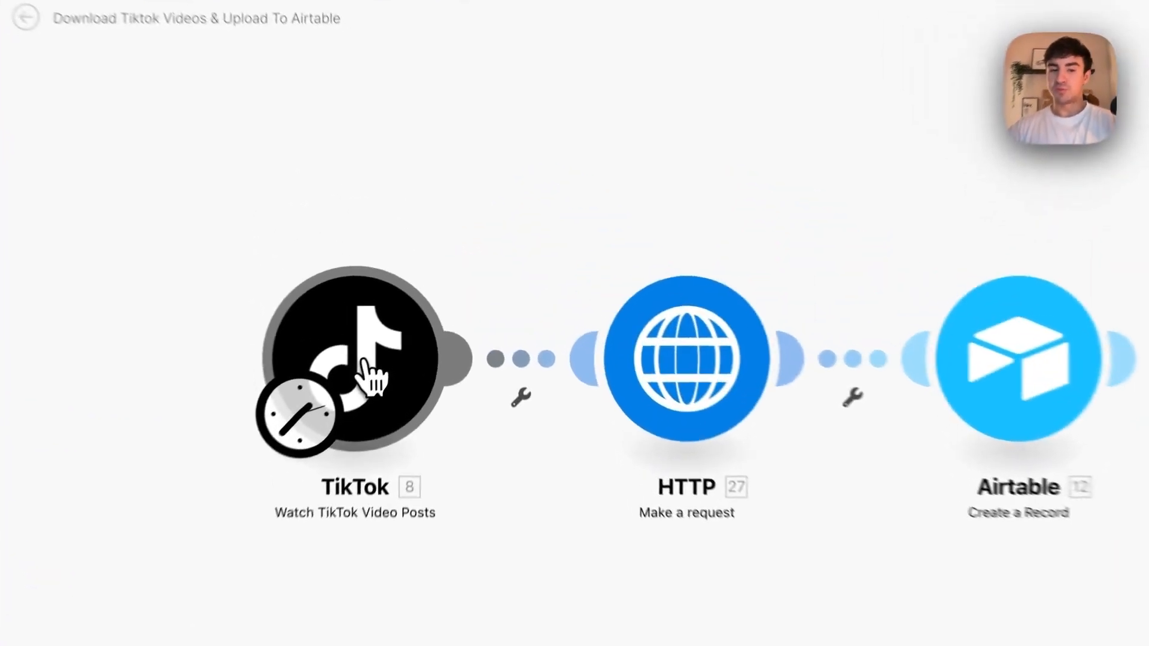
Step: Examine the settings of the TikTok, HTTP and Airtable modules in the Download Tiktok Videos & Upload To Airtable scenario
{"action": "left_click", "coordinate": [417, 328]}
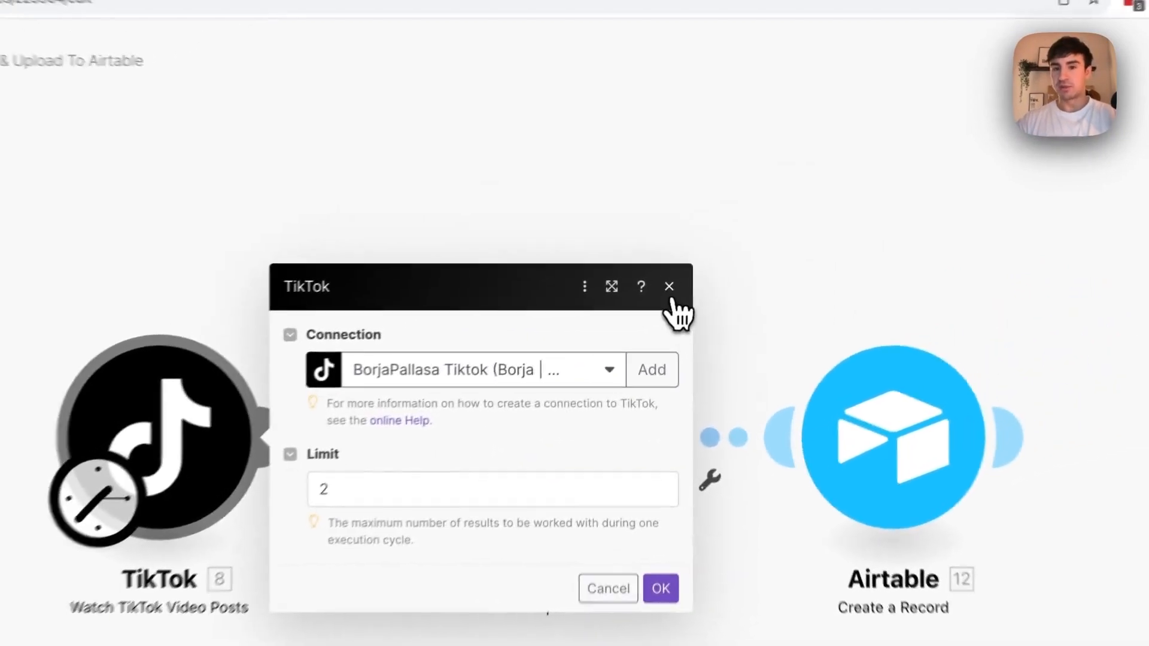
{"action": "left_click", "coordinate": [855, 218]}
{"action": "left_click", "coordinate": [757, 377]}
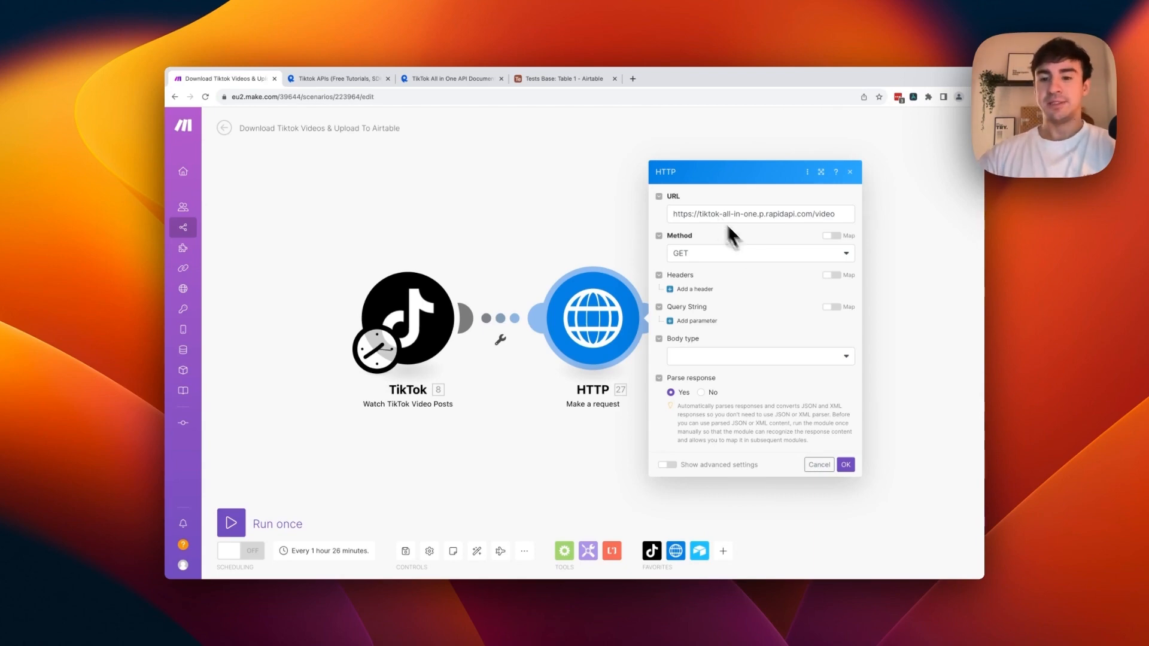
{"action": "left_click", "coordinate": [846, 464]}
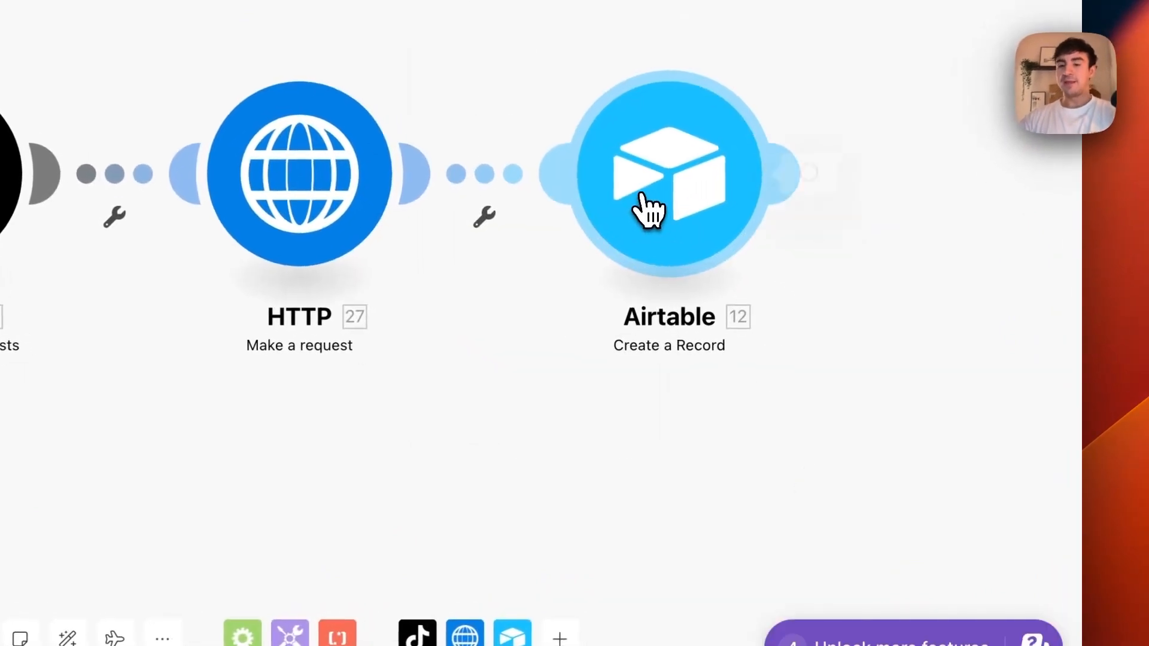
{"action": "left_click", "coordinate": [646, 209]}
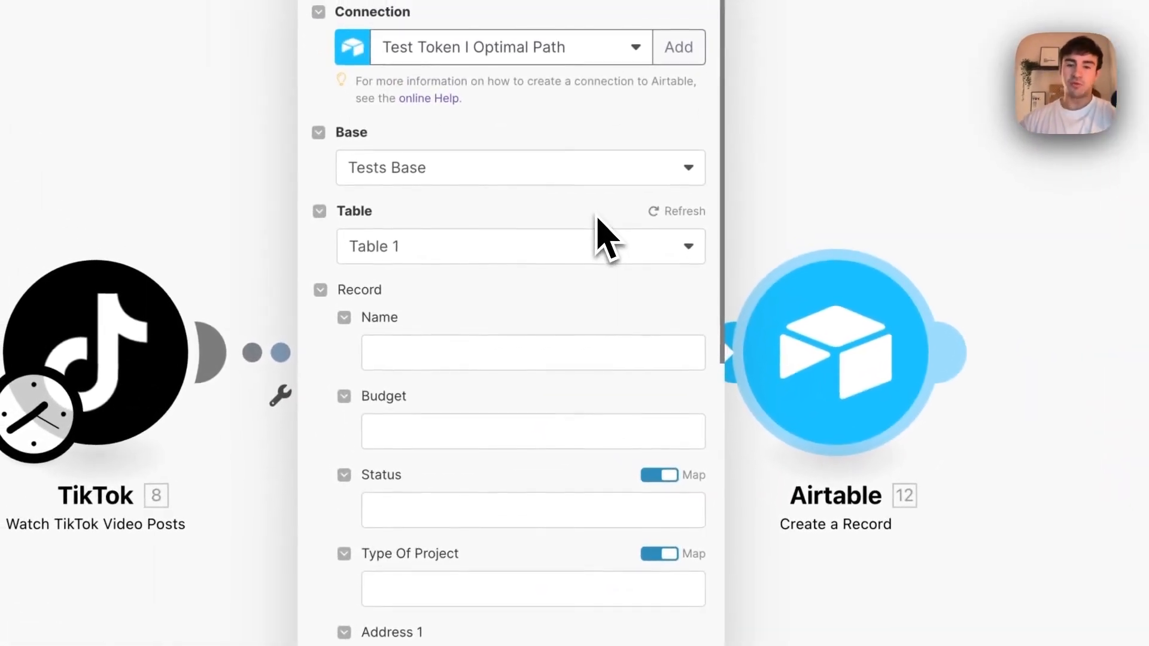
{"action": "scroll", "coordinate": [598, 234], "scroll_direction": "down", "scroll_amount": 6}
{"action": "scroll", "coordinate": [504, 446], "scroll_direction": "down", "scroll_amount": 3}
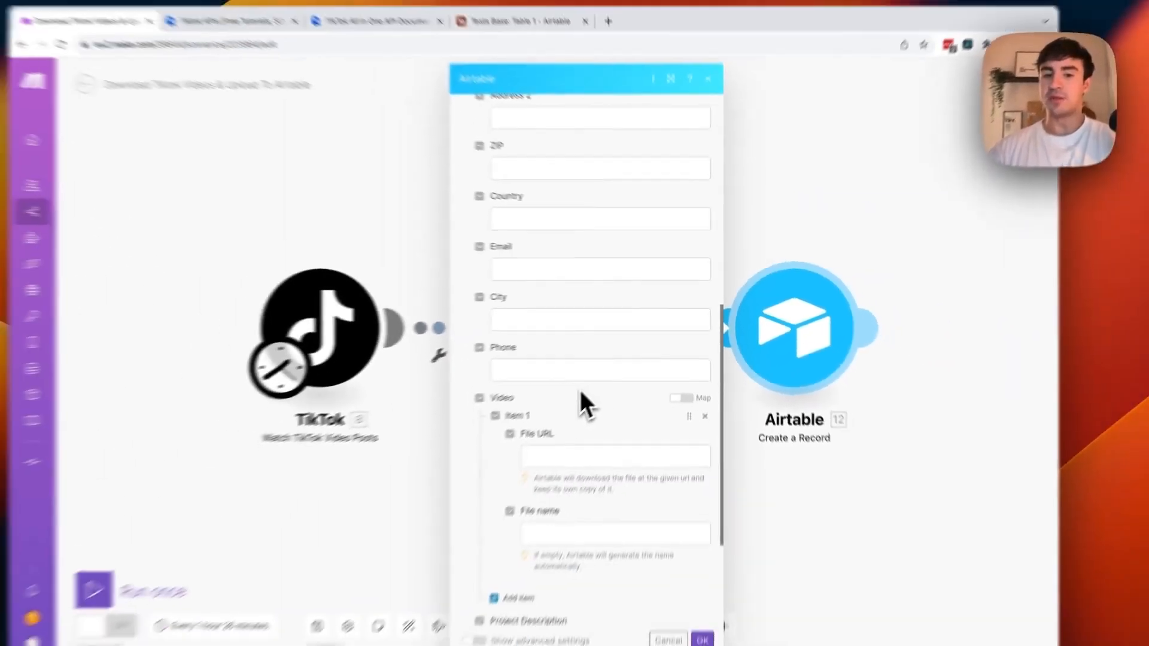
{"action": "scroll", "coordinate": [496, 431], "scroll_direction": "up", "scroll_amount": 3}
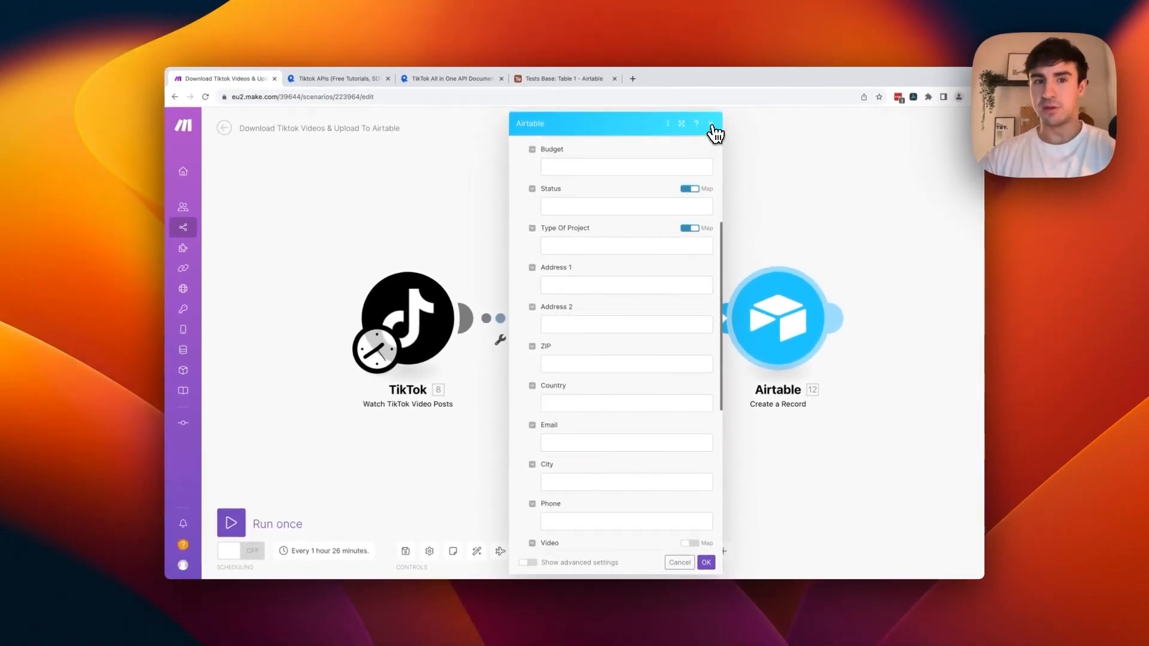
{"action": "left_click", "coordinate": [710, 123]}
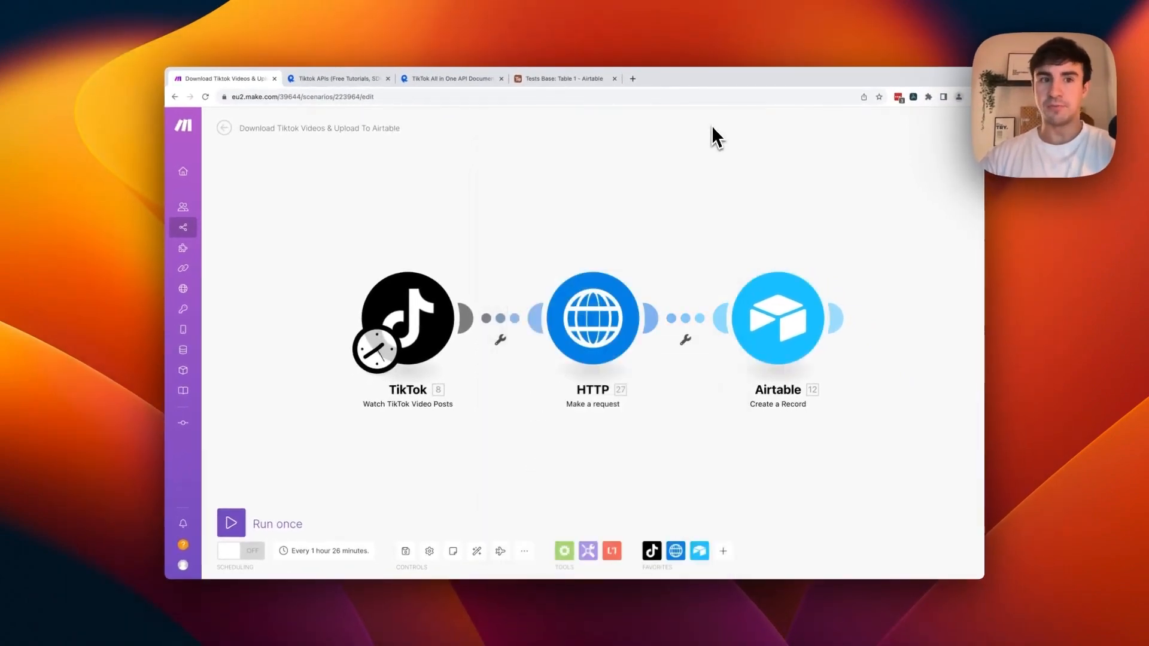
Step: Open the HTTP module's settings, and search RapidAPI for Tiktok
{"action": "left_click", "coordinate": [599, 308]}
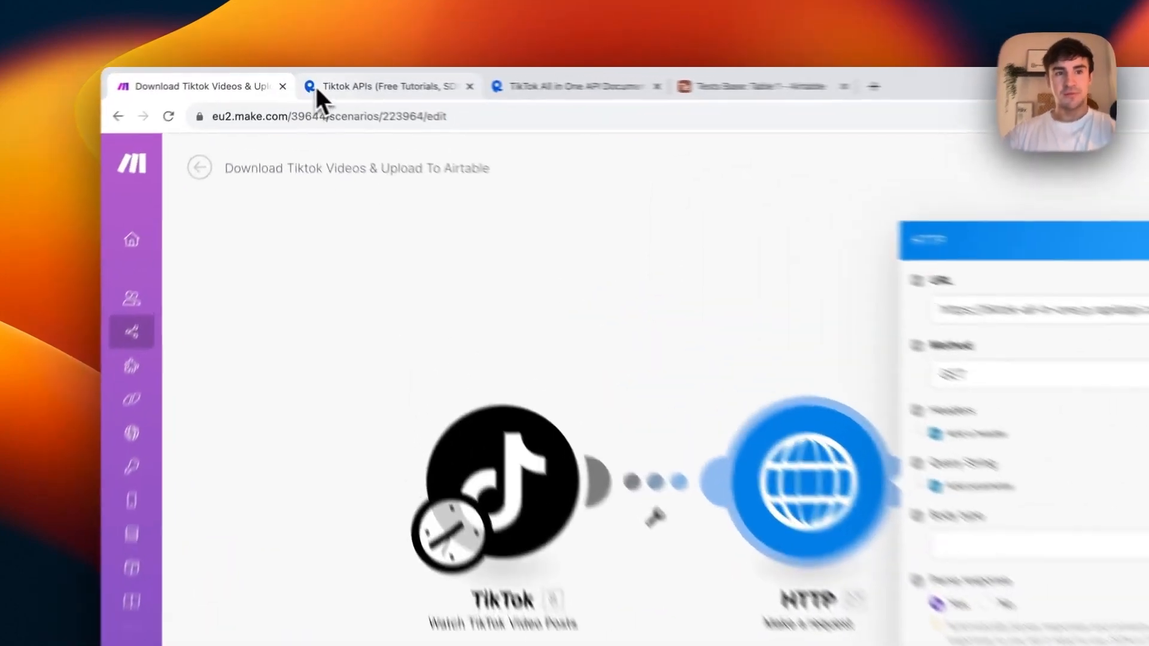
{"action": "left_click", "coordinate": [333, 79]}
{"action": "scroll", "coordinate": [492, 359], "scroll_direction": "down", "scroll_amount": 1}
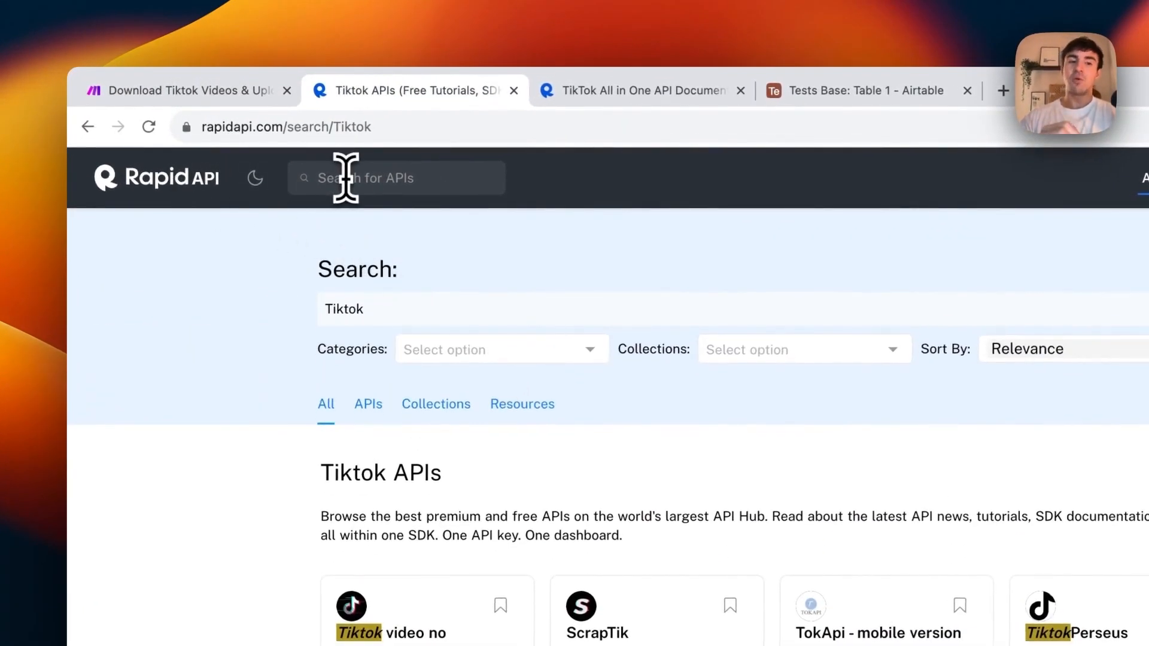
{"action": "left_click", "coordinate": [347, 179]}
{"action": "type", "text": "Tiktok"}
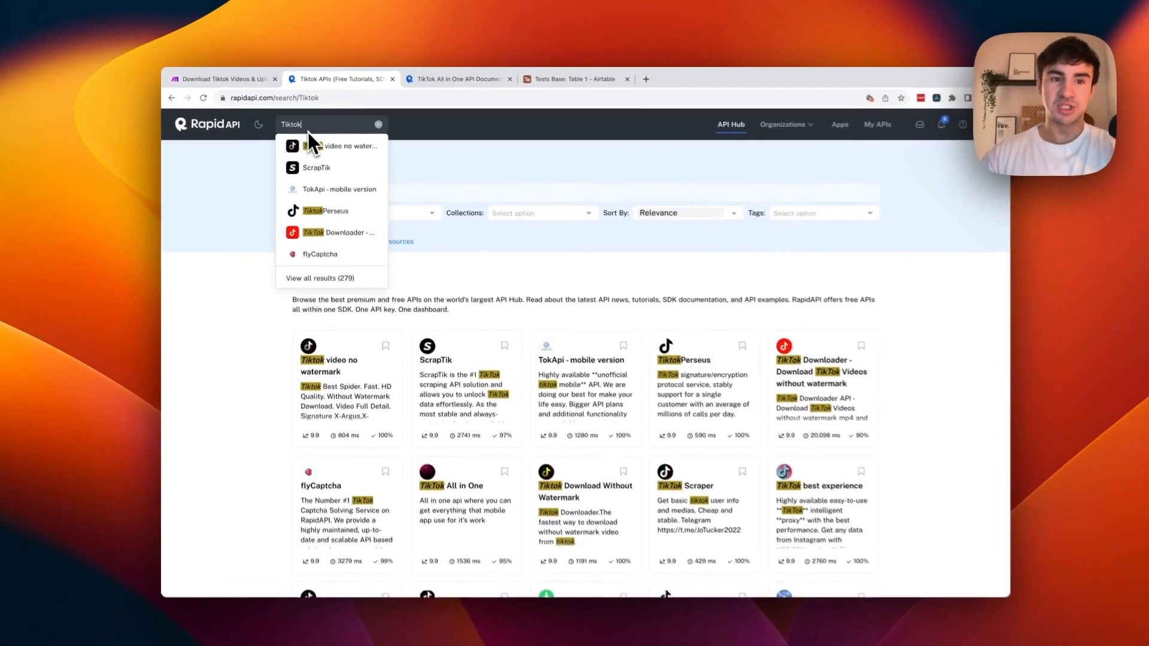
{"action": "key", "text": "Return"}
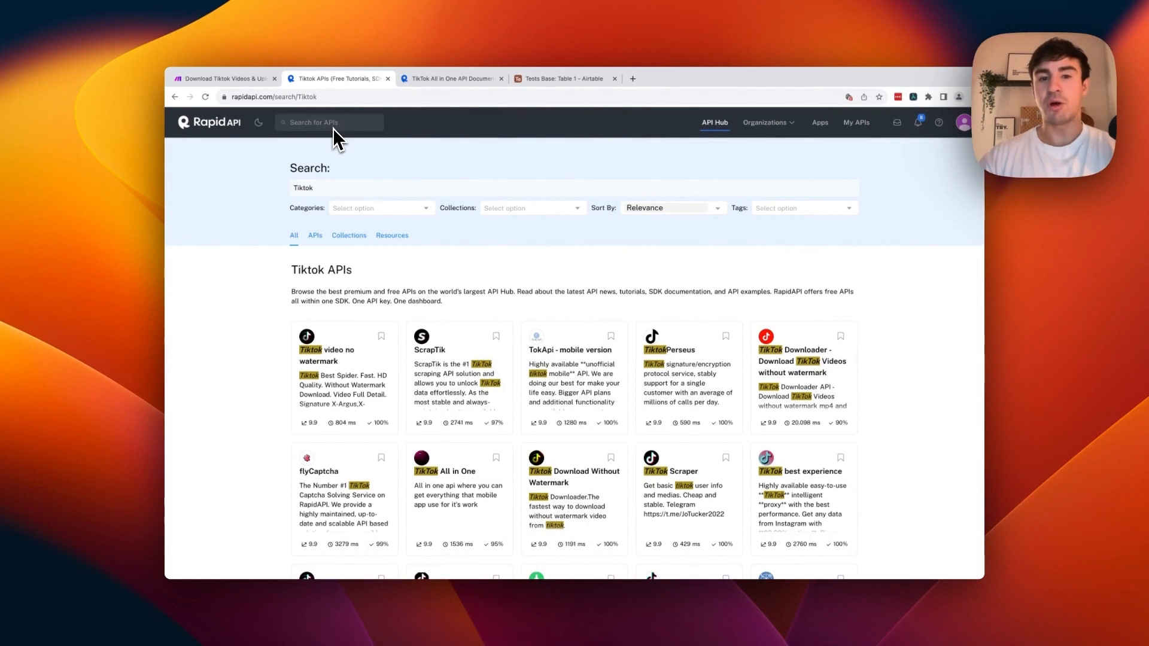
{"action": "scroll", "coordinate": [433, 383], "scroll_direction": "down", "scroll_amount": 3}
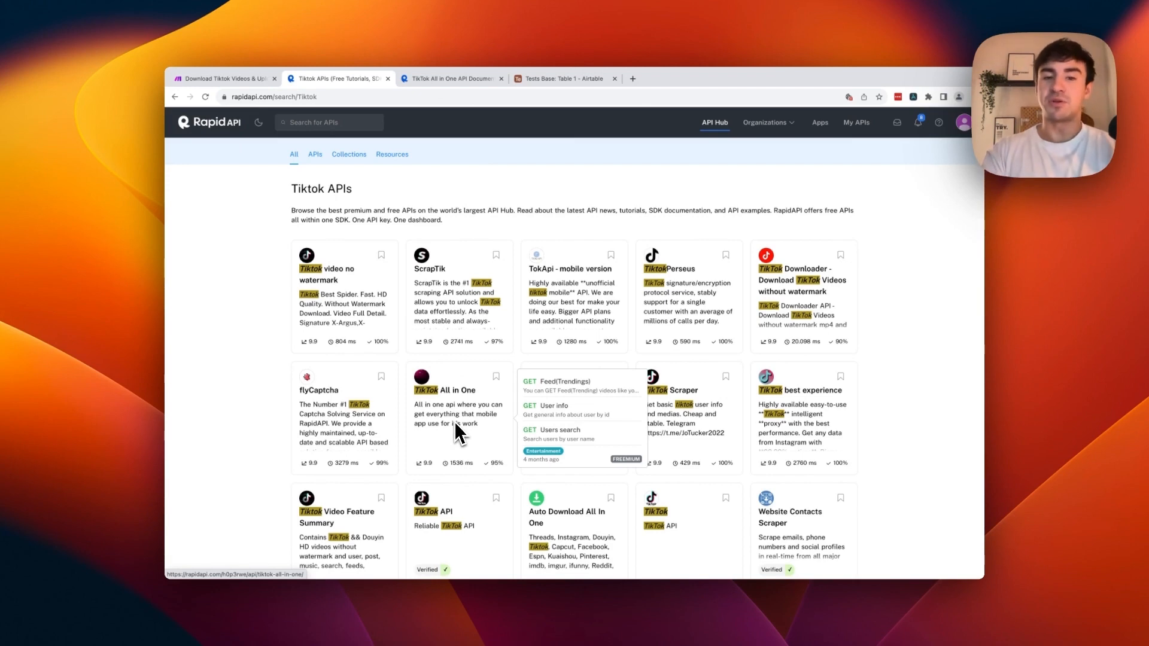
Step: Check the TikTok All in One API's pricing page, and open its Video info endpoint
{"action": "key", "text": "ctrl+Tab"}
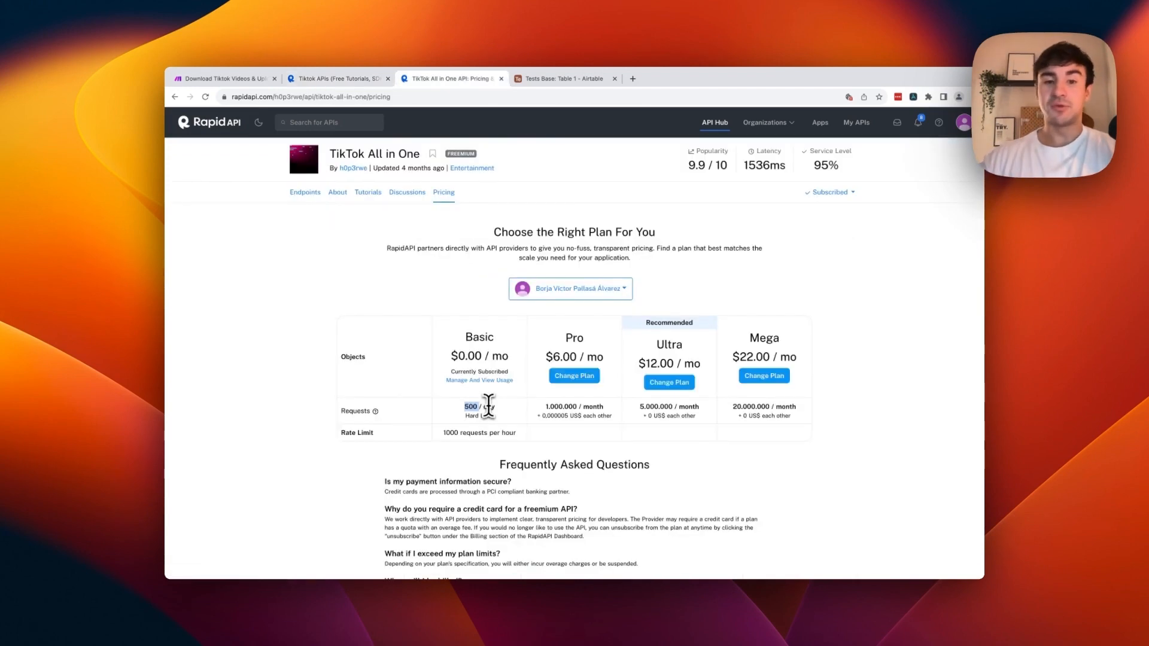
{"action": "left_click", "coordinate": [307, 193]}
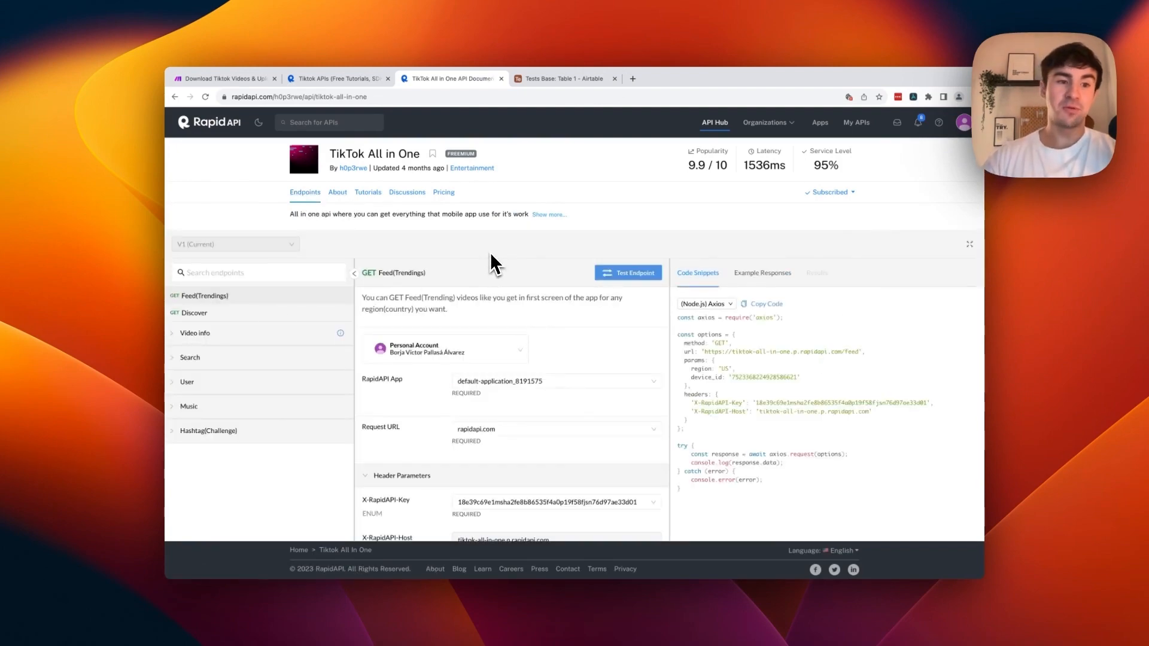
{"action": "left_click", "coordinate": [219, 339]}
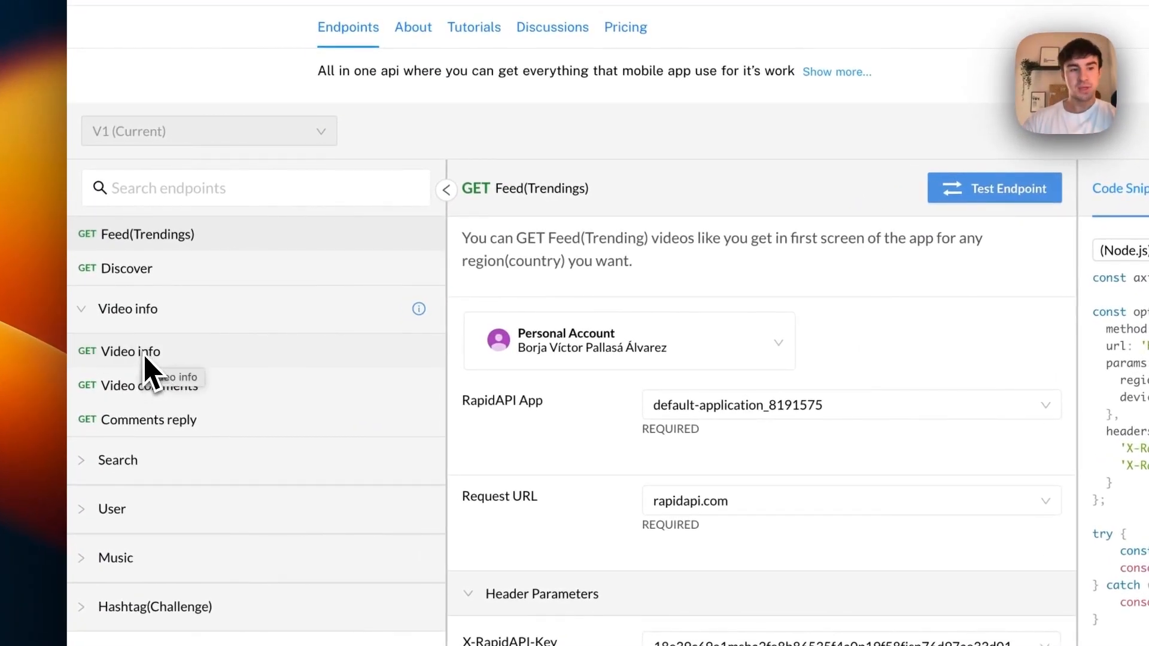
{"action": "left_click", "coordinate": [145, 357]}
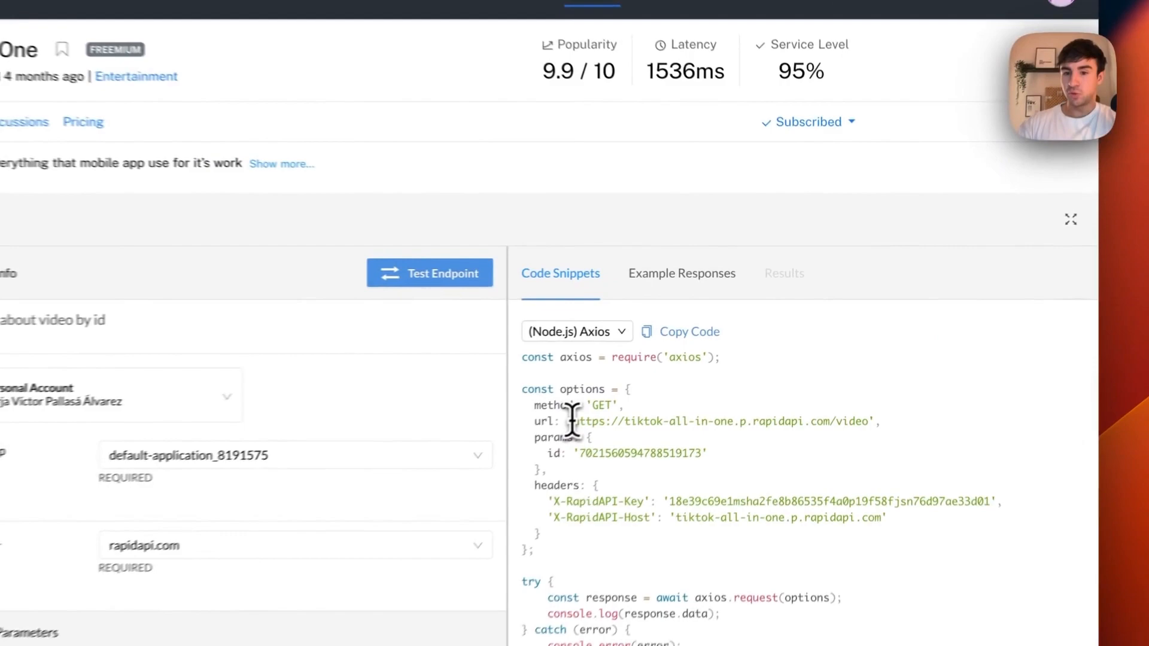
Step: Compare the Video info code snippet's URL and method with the URL and method of the HTTP module in Make
{"action": "left_click_drag", "start_coordinate": [707, 352], "coordinate": [844, 352]}
{"action": "left_click_drag", "start_coordinate": [832, 431], "coordinate": [867, 435]}
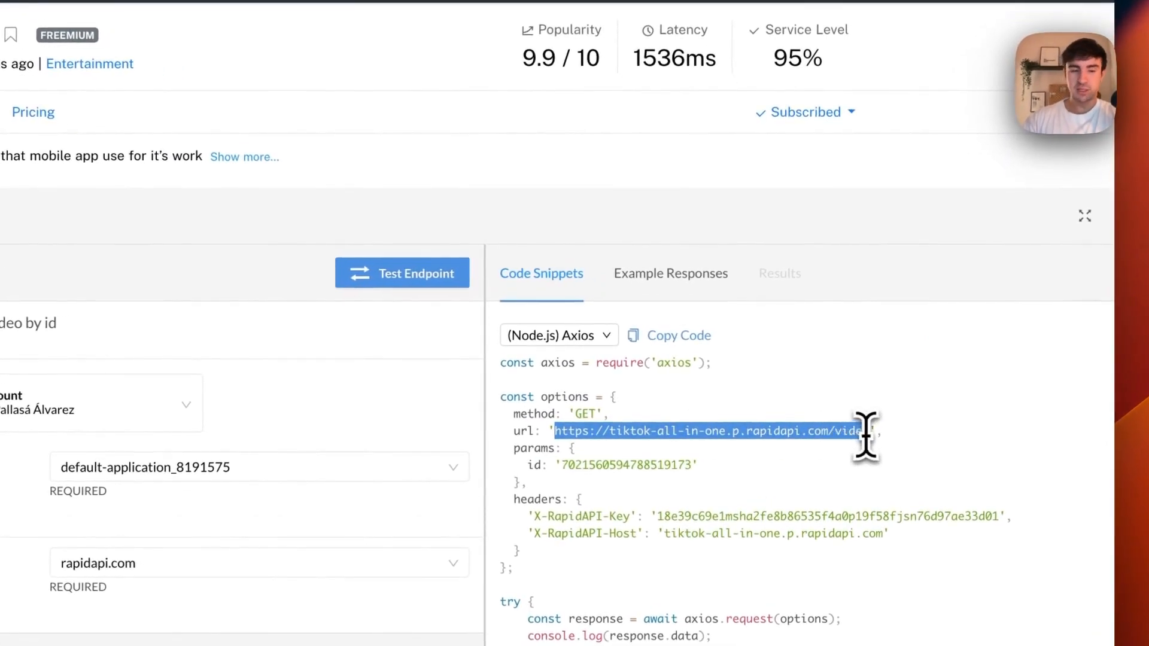
{"action": "left_click", "coordinate": [167, 39]}
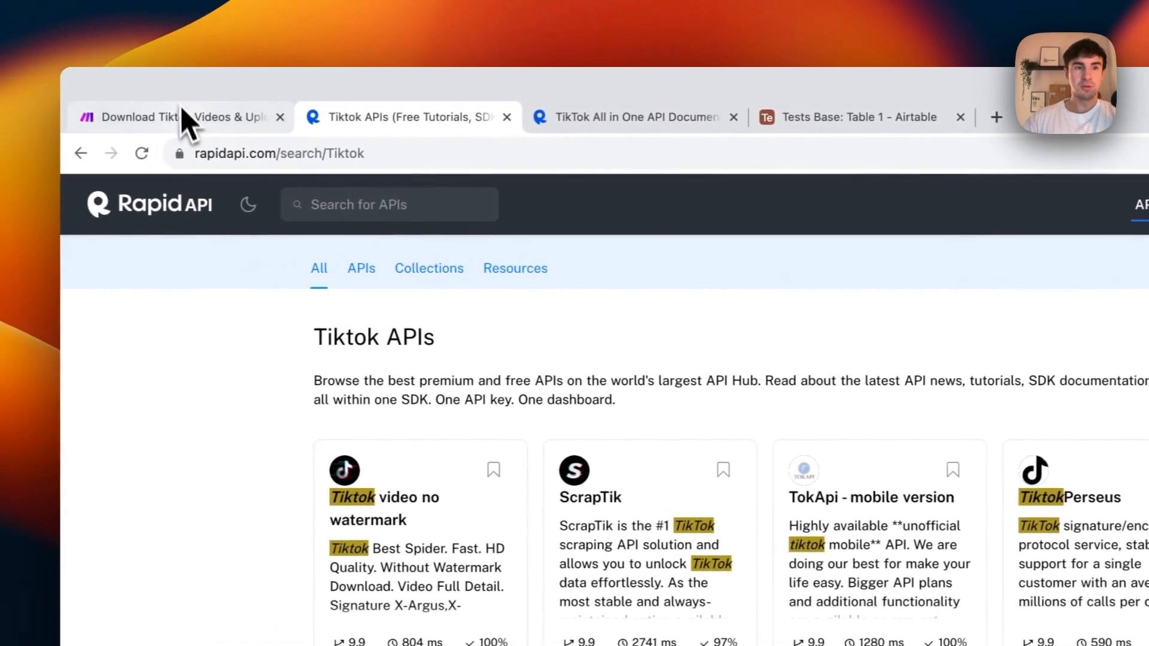
{"action": "left_click", "coordinate": [18, 37]}
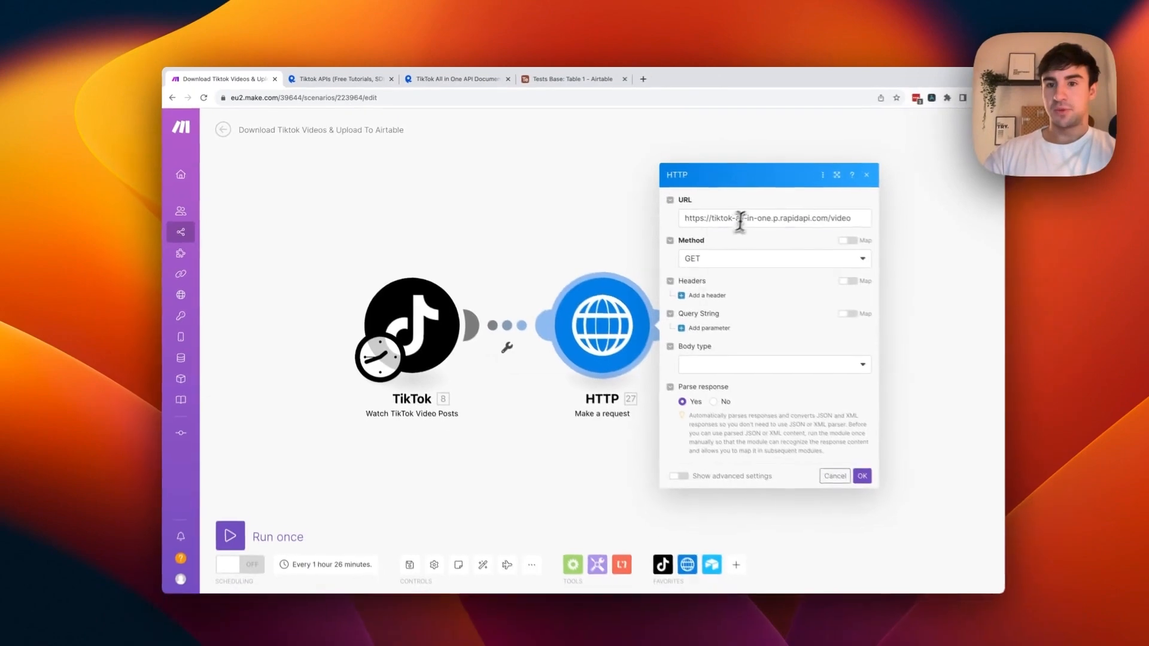
{"action": "left_click", "coordinate": [892, 255]}
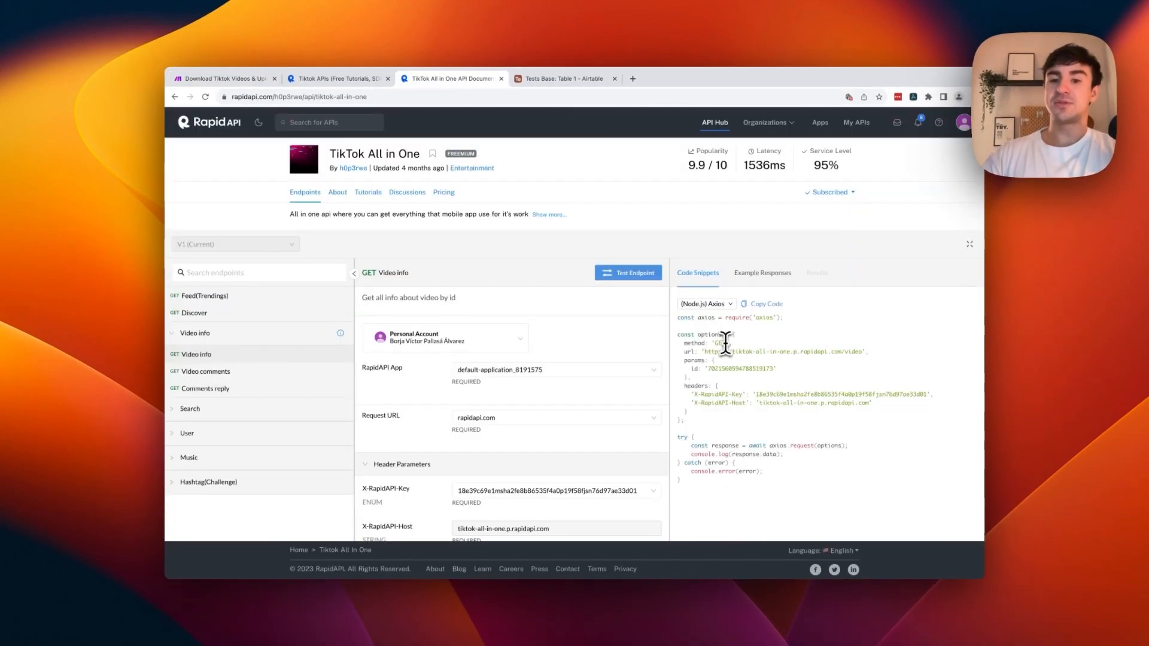
{"action": "double_click", "coordinate": [720, 344]}
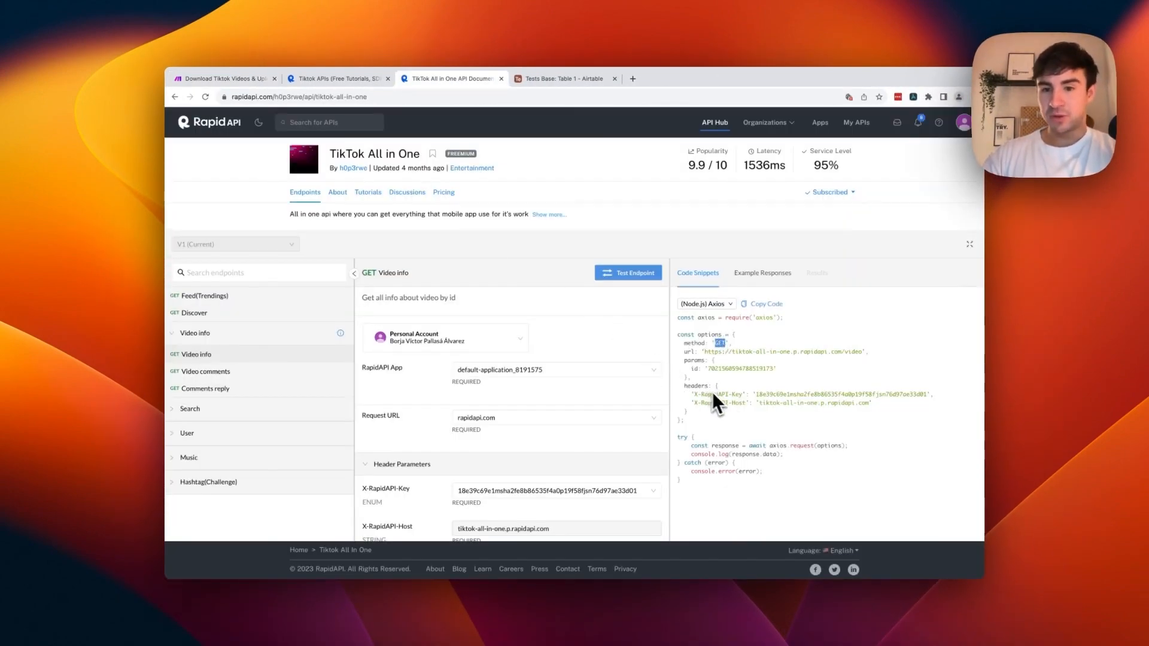
Step: Copy the X-RapidAPI-Key header name from the code snippet and add it as the first header's name in the HTTP module
{"action": "left_click_drag", "start_coordinate": [743, 395], "coordinate": [693, 397]}
{"action": "key", "text": "super+c"}
{"action": "left_click", "coordinate": [246, 78]}
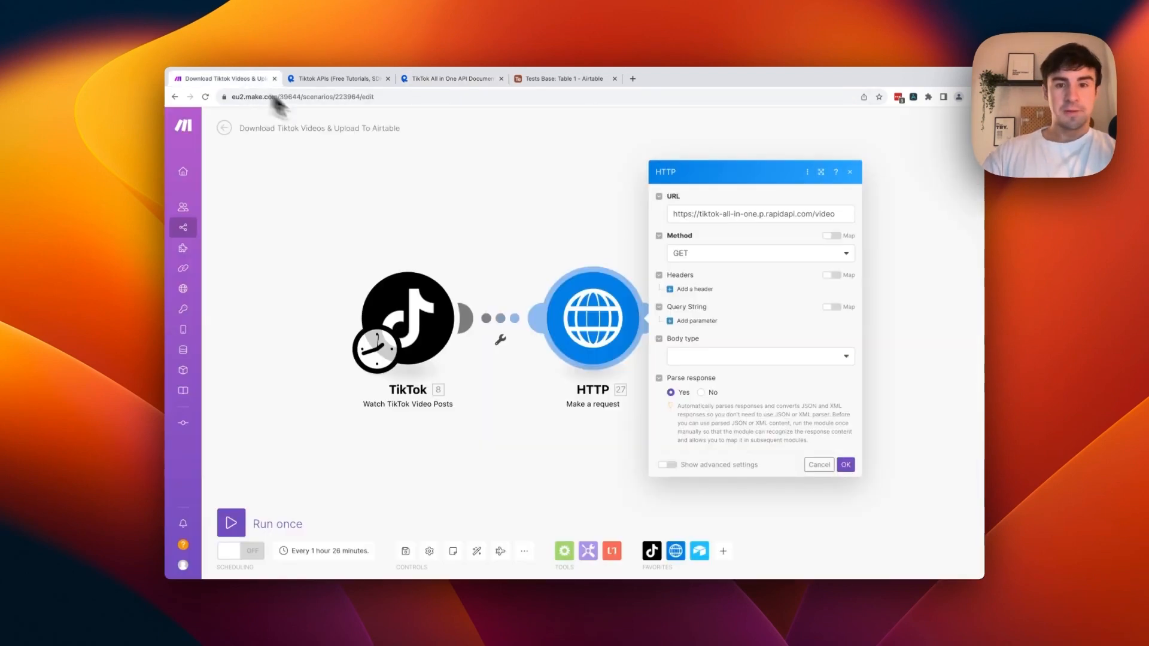
{"action": "left_click", "coordinate": [704, 290]}
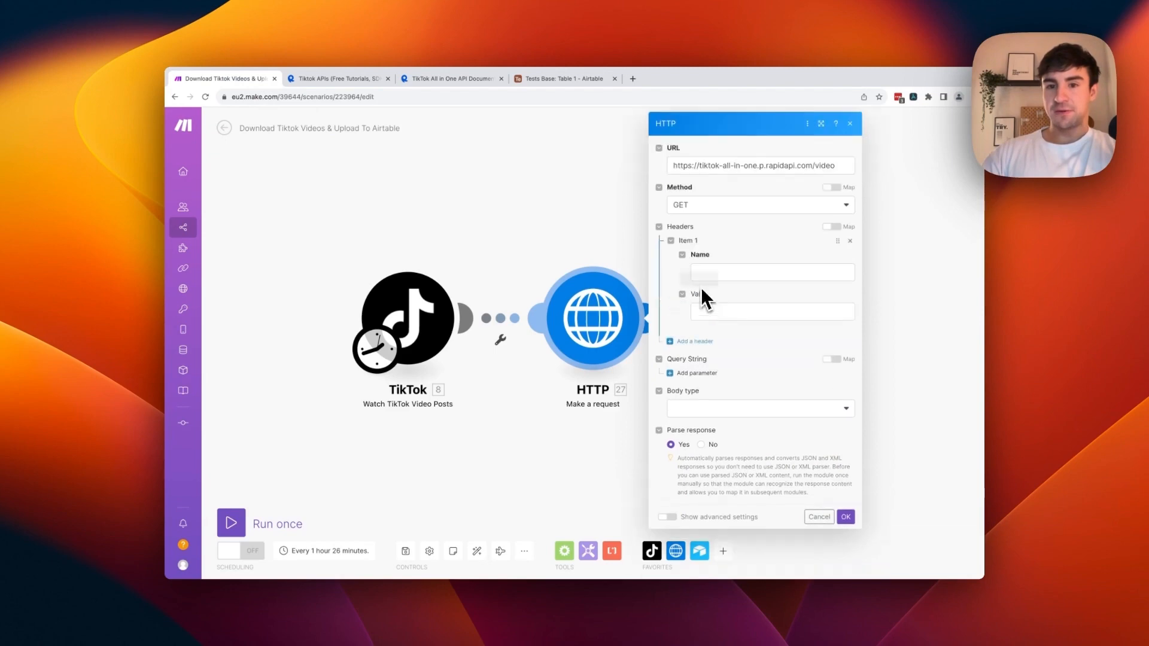
{"action": "left_click", "coordinate": [720, 273]}
{"action": "key", "text": "super+v"}
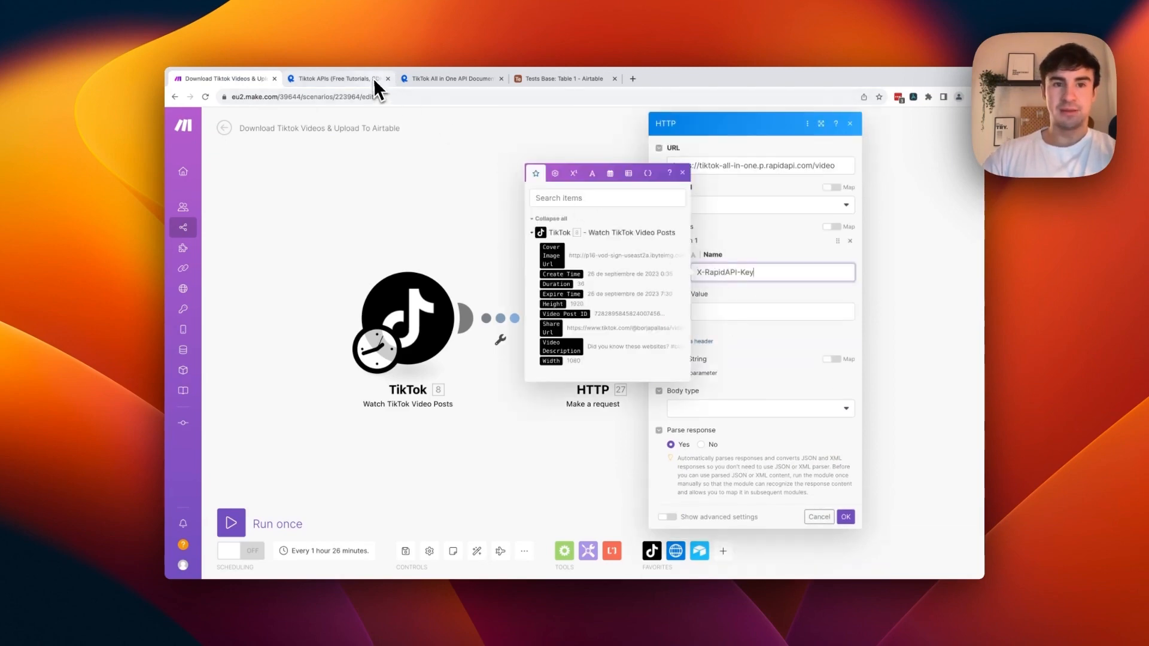
Step: Add a second header to the HTTP module, named X-RapidAPI-Host as in the RapidAPI code snippet
{"action": "left_click", "coordinate": [428, 79]}
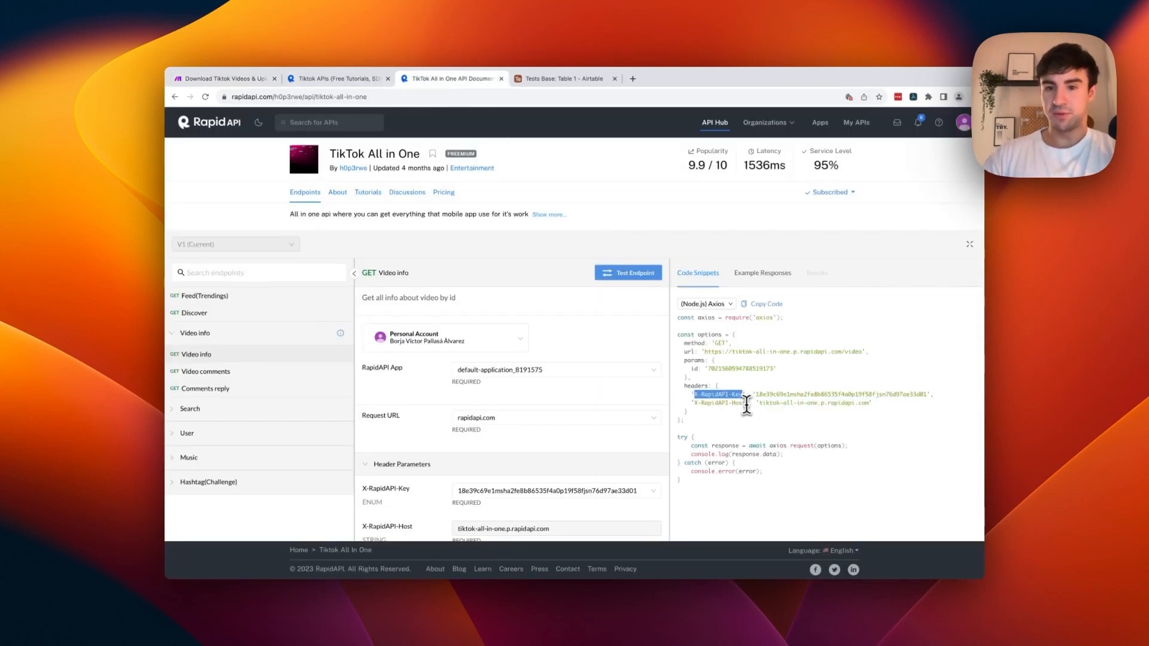
{"action": "left_click_drag", "start_coordinate": [746, 403], "coordinate": [696, 403]}
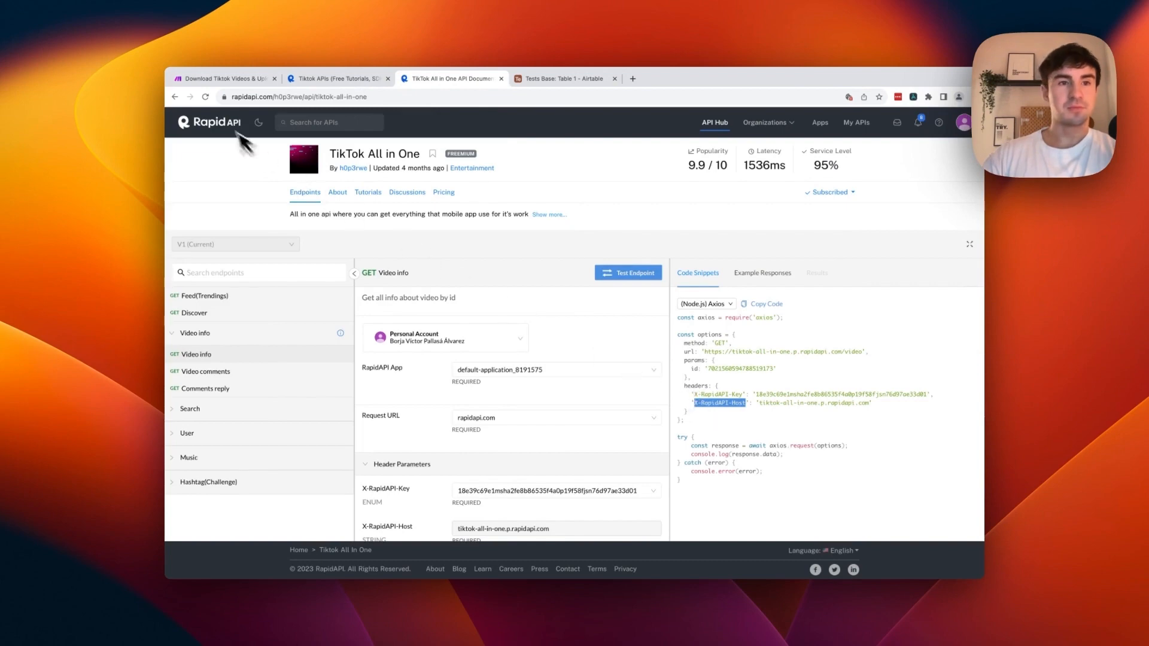
{"action": "left_click", "coordinate": [224, 79]}
{"action": "left_click", "coordinate": [697, 342]}
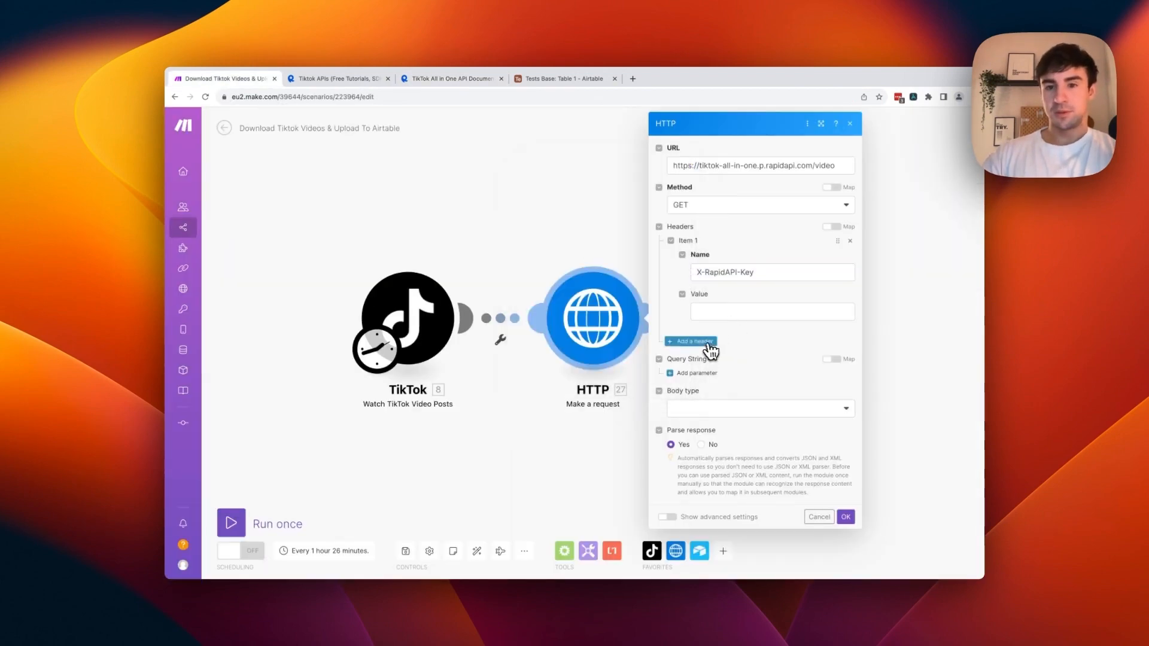
{"action": "left_click", "coordinate": [713, 371]}
{"action": "type", "text": "X-RapidAPI-Host"}
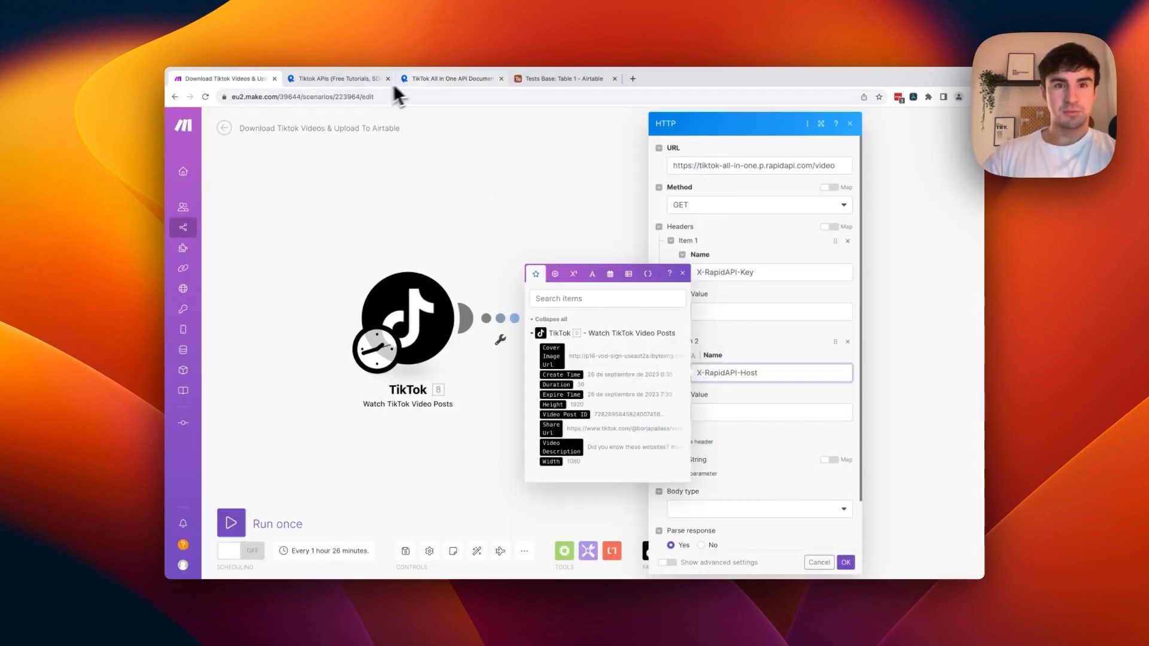
Step: Copy the X-RapidAPI-Key value from the RapidAPI code snippet into the first header's value in the HTTP module
{"action": "left_click", "coordinate": [426, 80]}
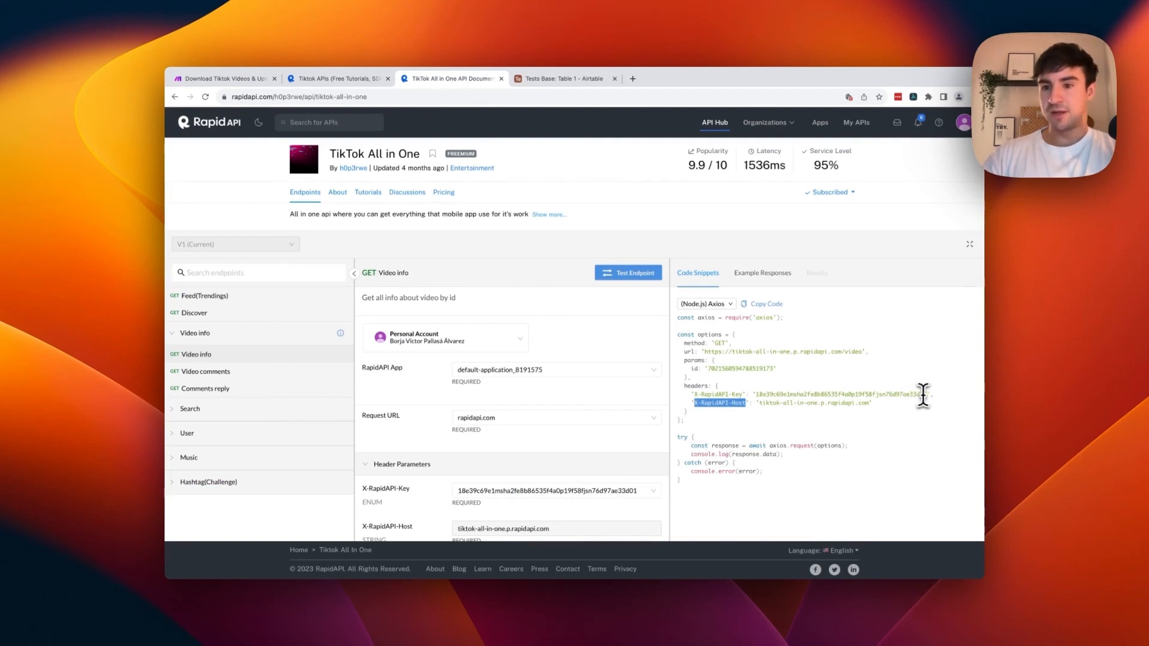
{"action": "left_click_drag", "start_coordinate": [926, 395], "coordinate": [755, 395]}
{"action": "key", "text": "super+c"}
{"action": "left_click", "coordinate": [224, 79]}
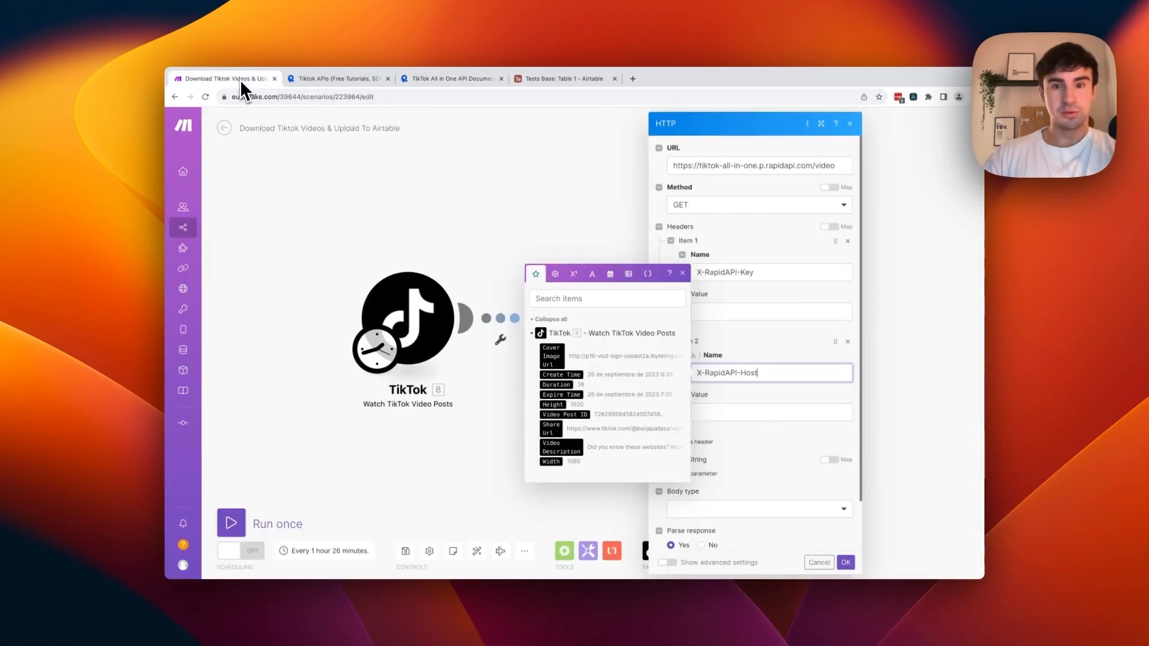
{"action": "left_click", "coordinate": [731, 308]}
{"action": "key", "text": "super+v"}
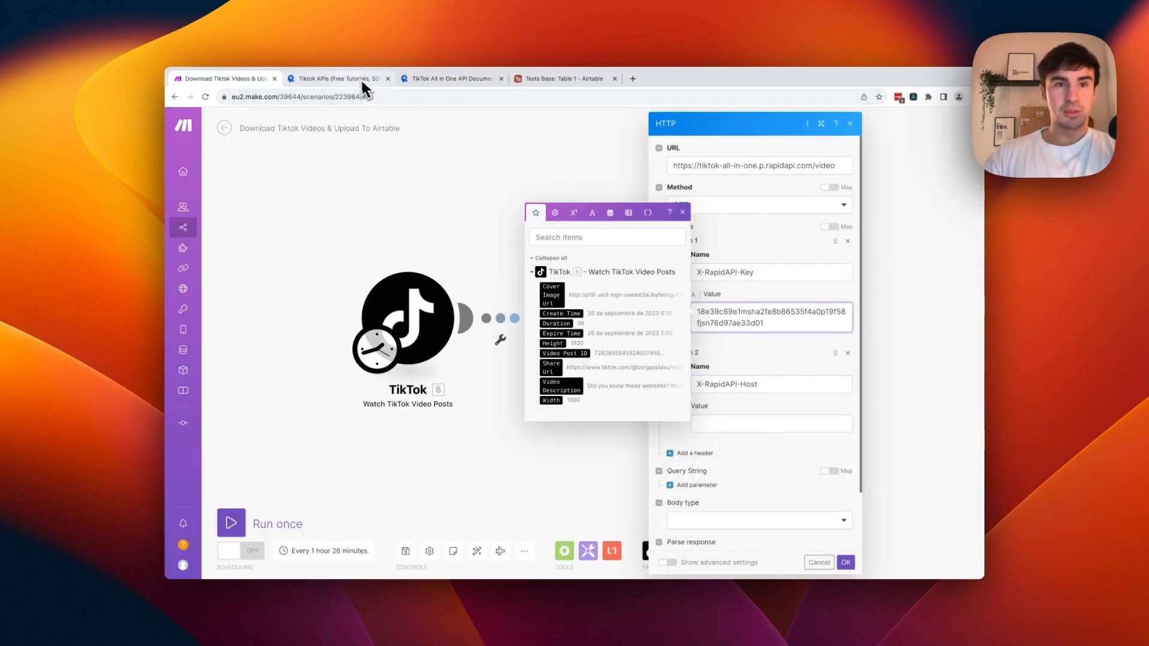
Step: Copy the X-RapidAPI-Host value tiktok-all-in-one.p.rapidapi.com from the code snippet into the second header's value in the HTTP module
{"action": "left_click", "coordinate": [361, 78]}
{"action": "left_click", "coordinate": [431, 79]}
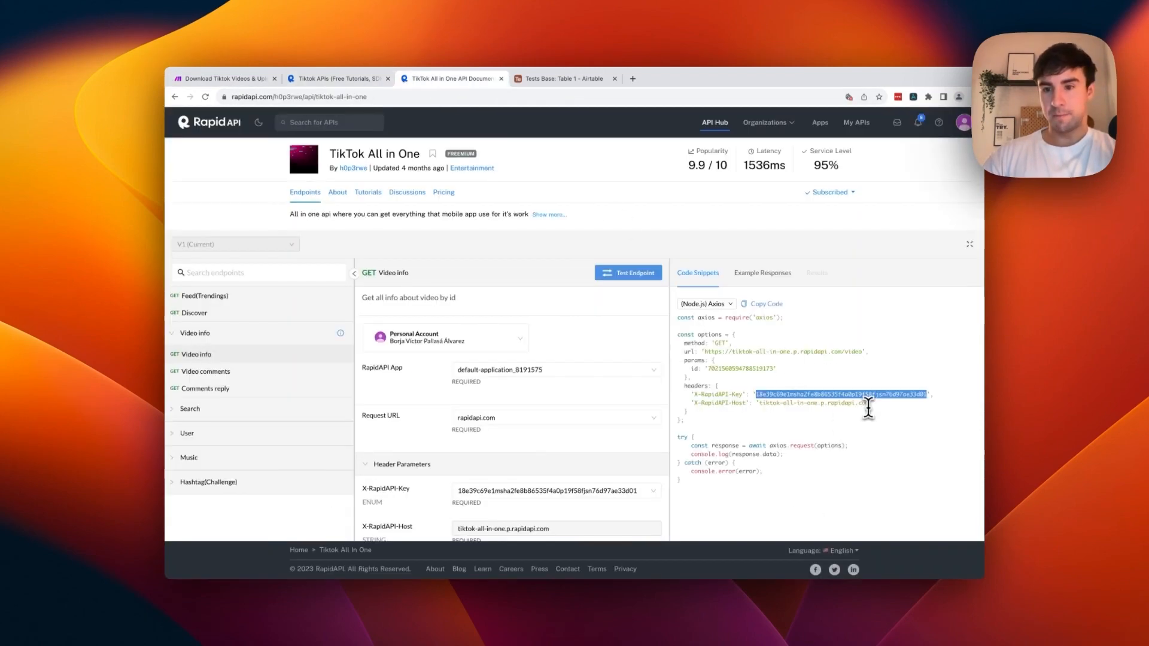
{"action": "left_click_drag", "start_coordinate": [868, 406], "coordinate": [759, 402]}
{"action": "key", "text": "super+c"}
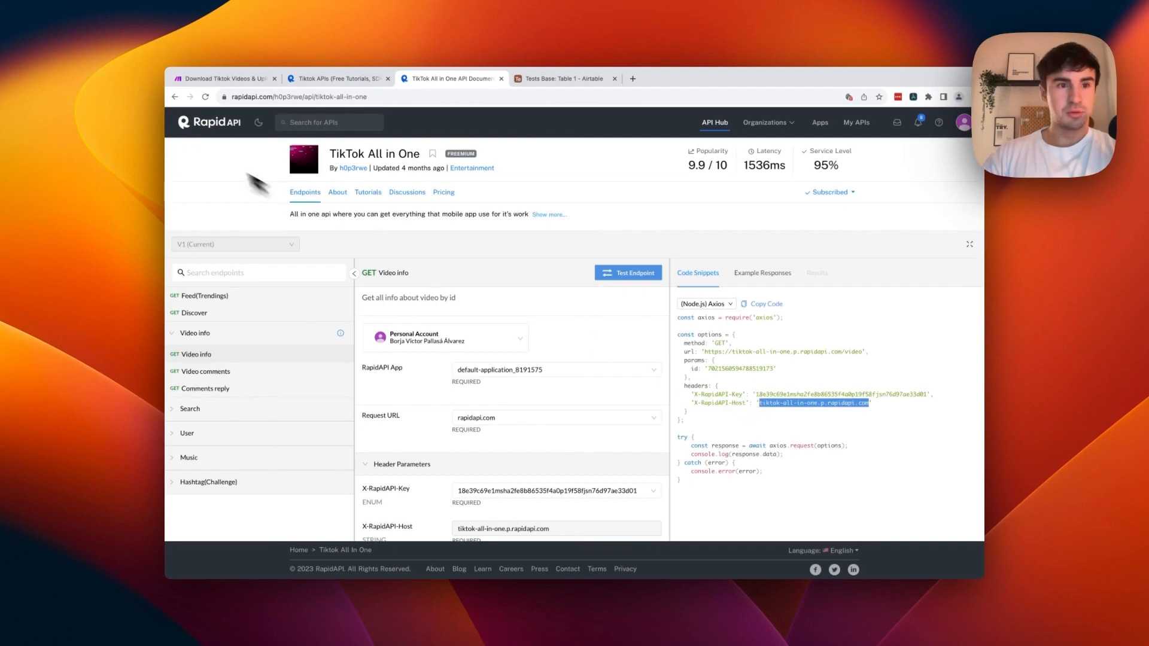
{"action": "left_click", "coordinate": [220, 79]}
{"action": "left_click", "coordinate": [747, 425]}
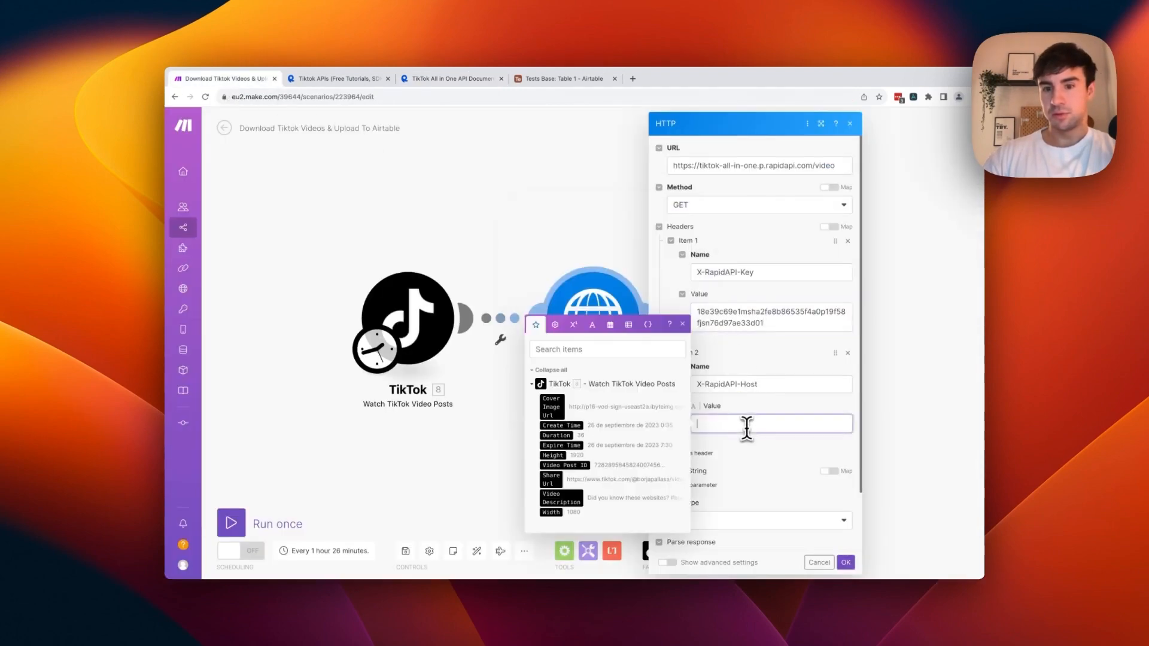
{"action": "key", "text": "super+v"}
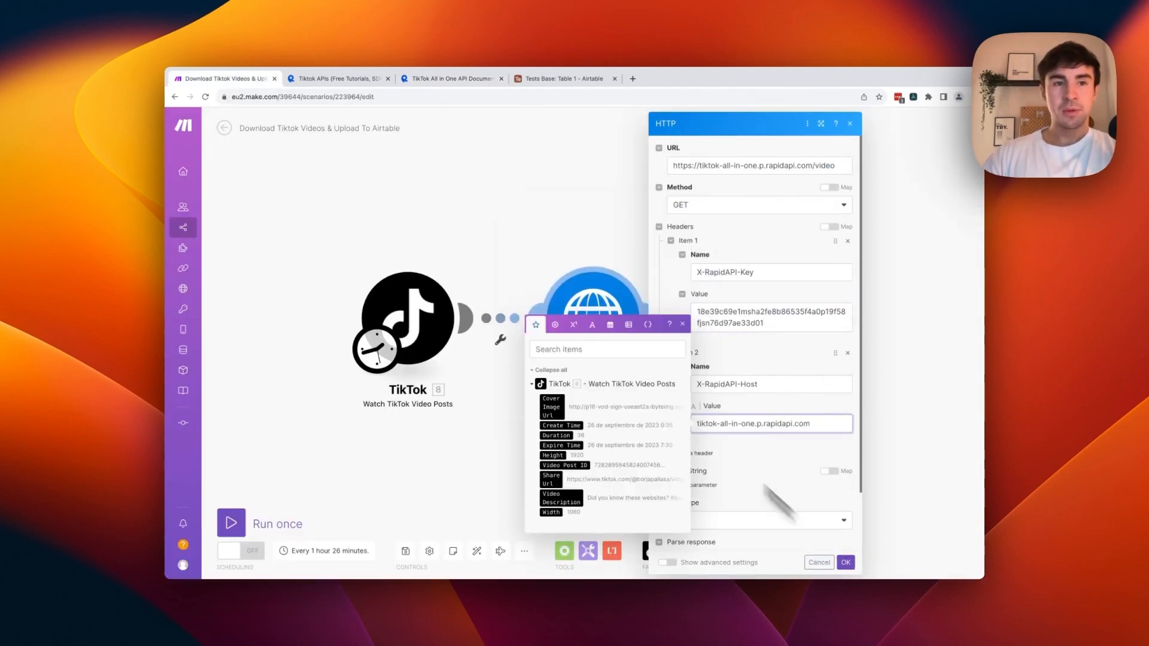
Step: Check the params in the Video info code snippet and add a query string parameter named id to the HTTP module
{"action": "left_click", "coordinate": [419, 80]}
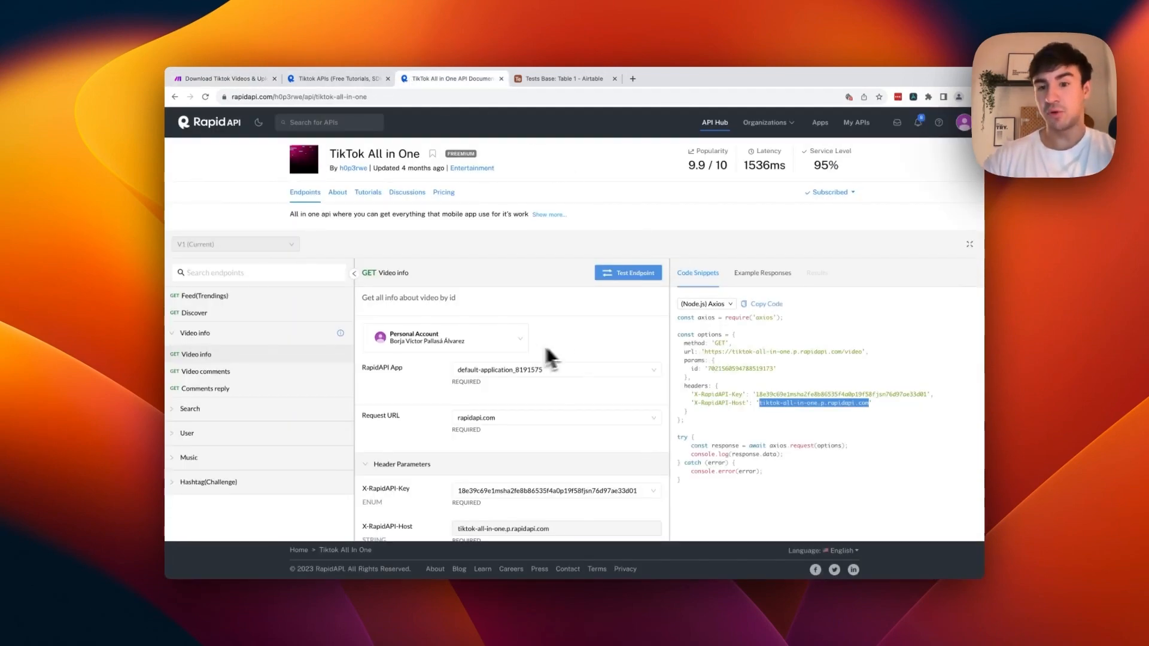
{"action": "left_click", "coordinate": [689, 369]}
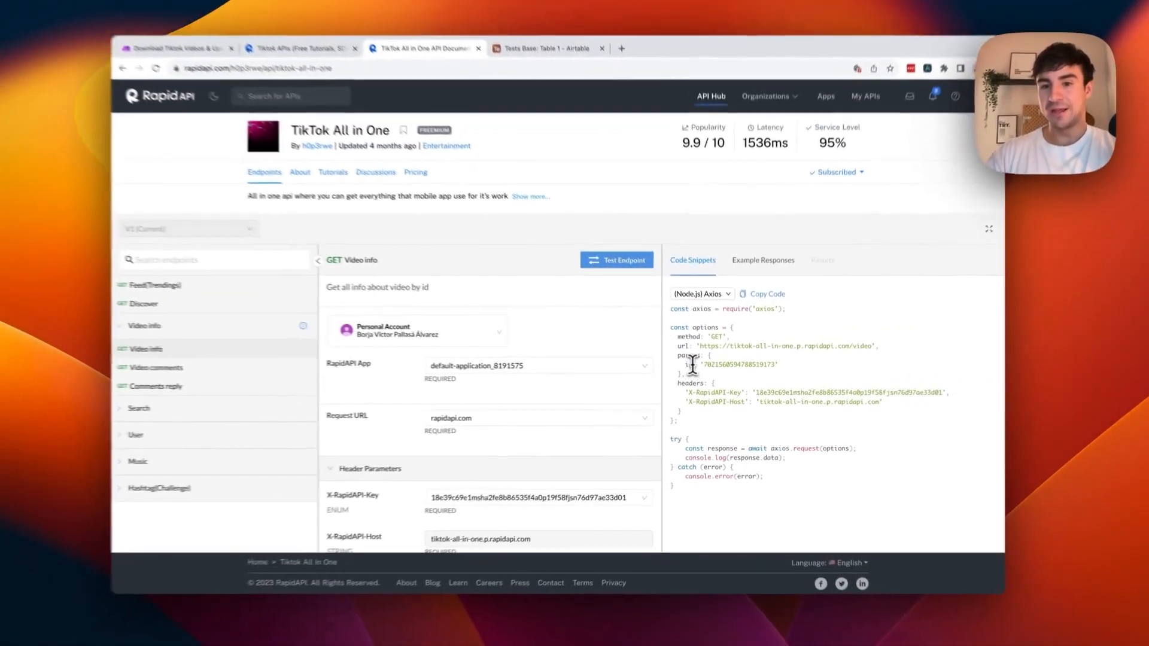
{"action": "double_click", "coordinate": [690, 364]}
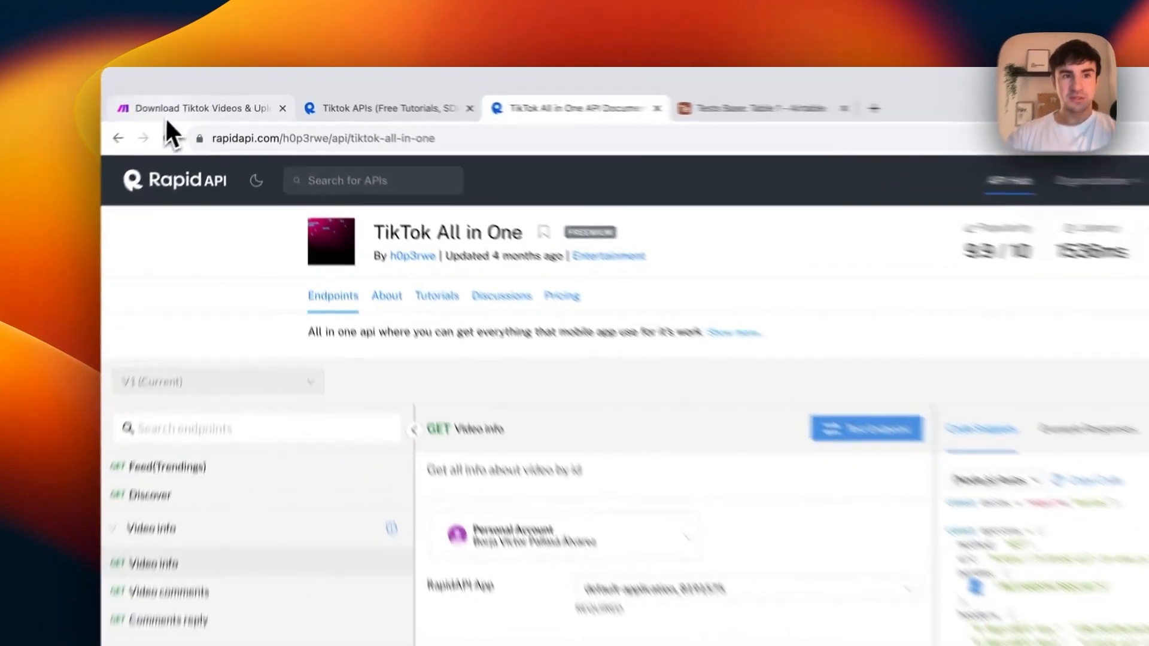
{"action": "left_click", "coordinate": [210, 79]}
{"action": "scroll", "coordinate": [850, 529], "scroll_direction": "down", "scroll_amount": 3}
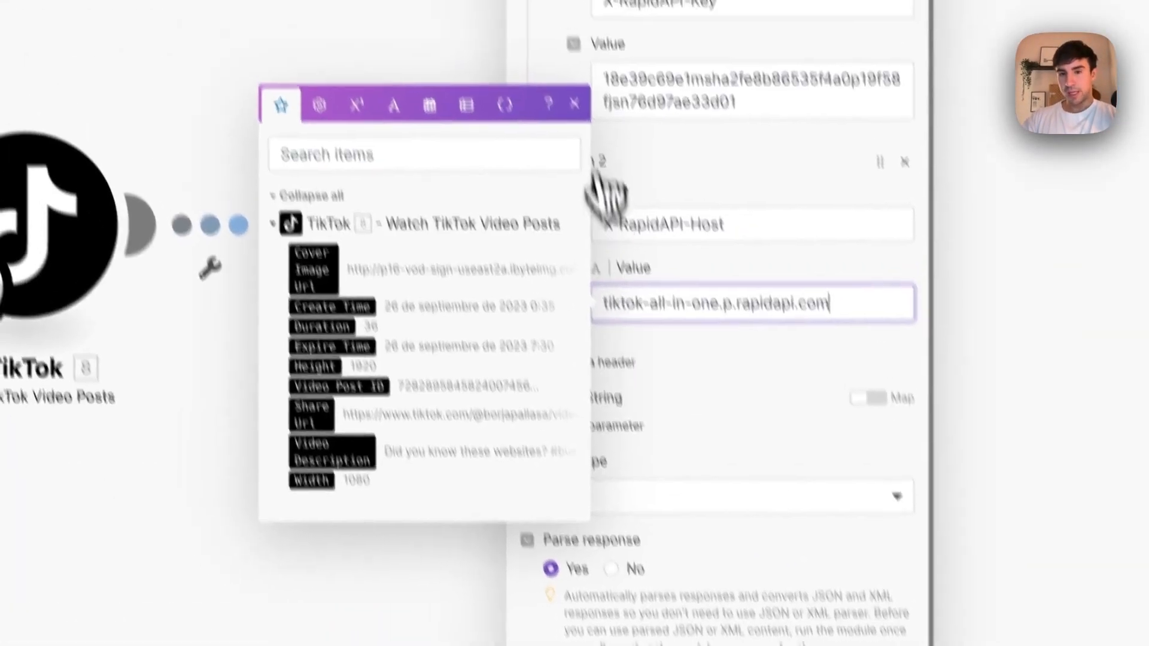
{"action": "left_click", "coordinate": [575, 104]}
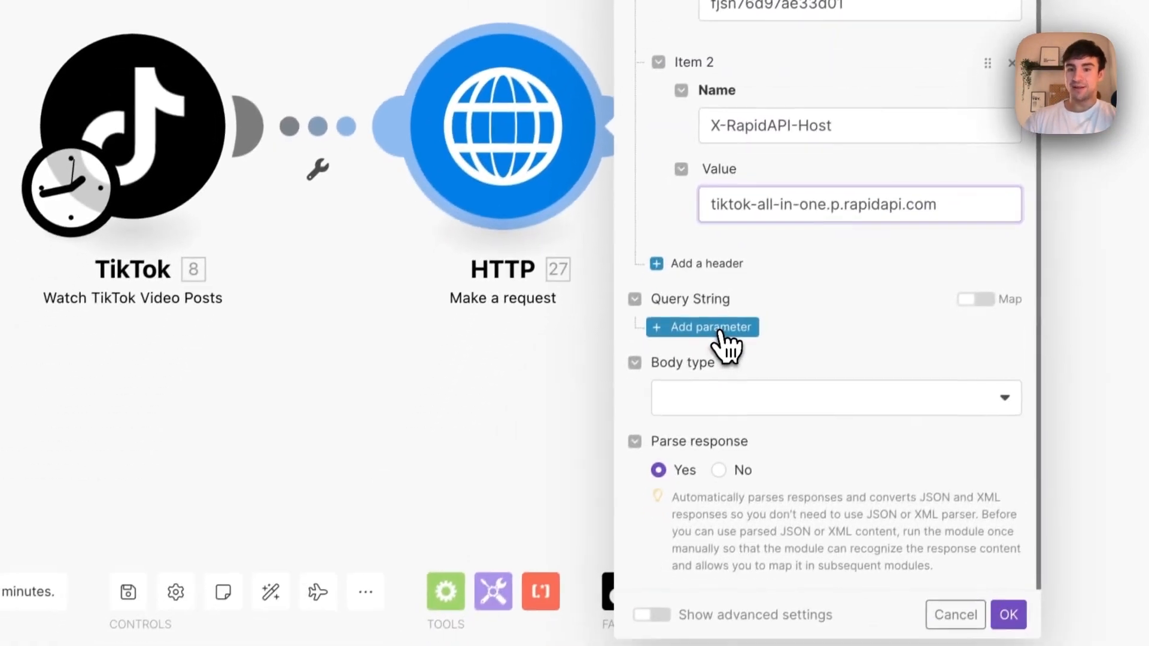
{"action": "left_click", "coordinate": [721, 332]}
{"action": "left_click", "coordinate": [741, 380]}
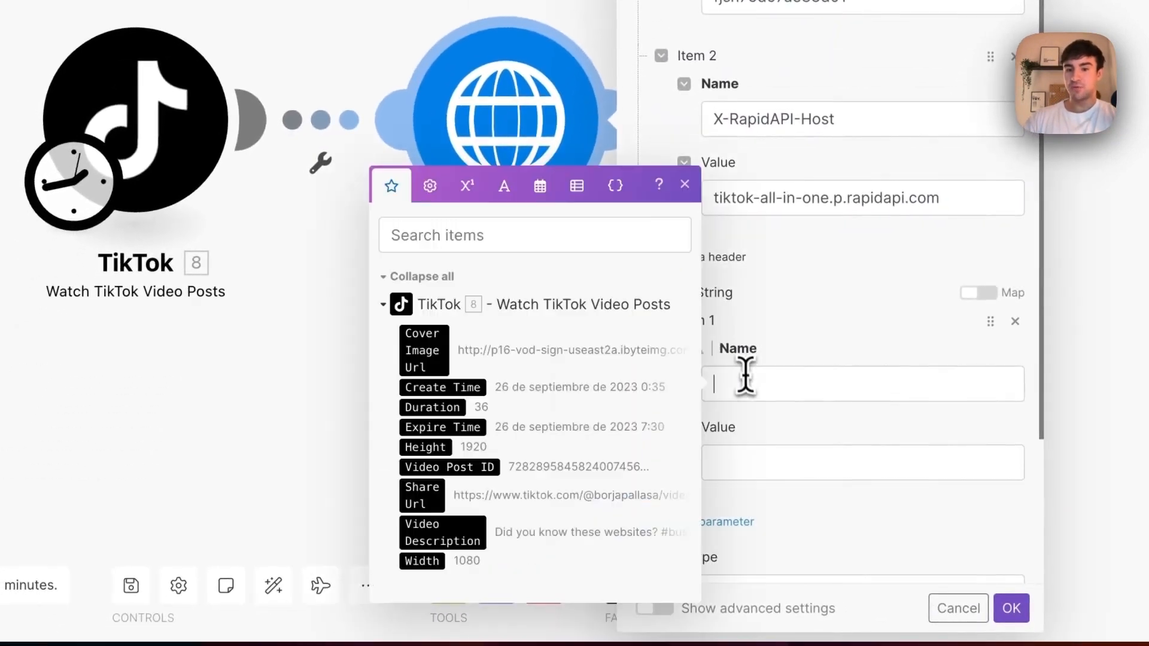
{"action": "type", "text": "id"}
Step: Map the TikTok module's Video Post ID as the value of the id query parameter
{"action": "scroll", "coordinate": [784, 365], "scroll_direction": "down", "scroll_amount": 3}
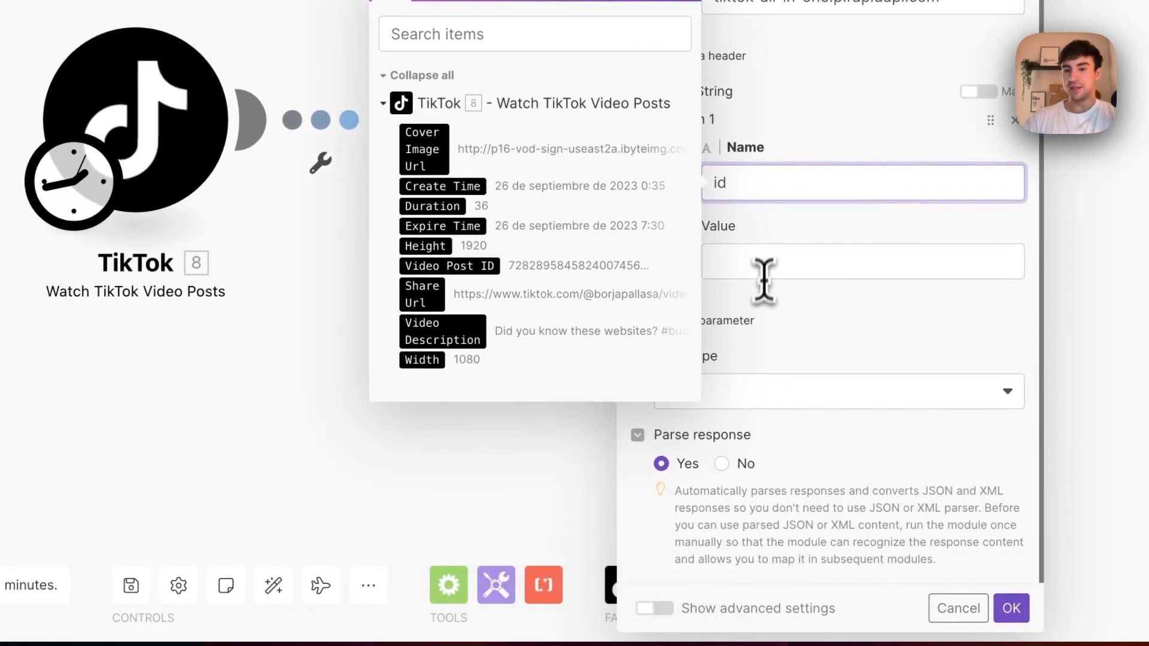
{"action": "left_click", "coordinate": [765, 259]}
{"action": "left_click_drag", "start_coordinate": [449, 344], "coordinate": [773, 264]}
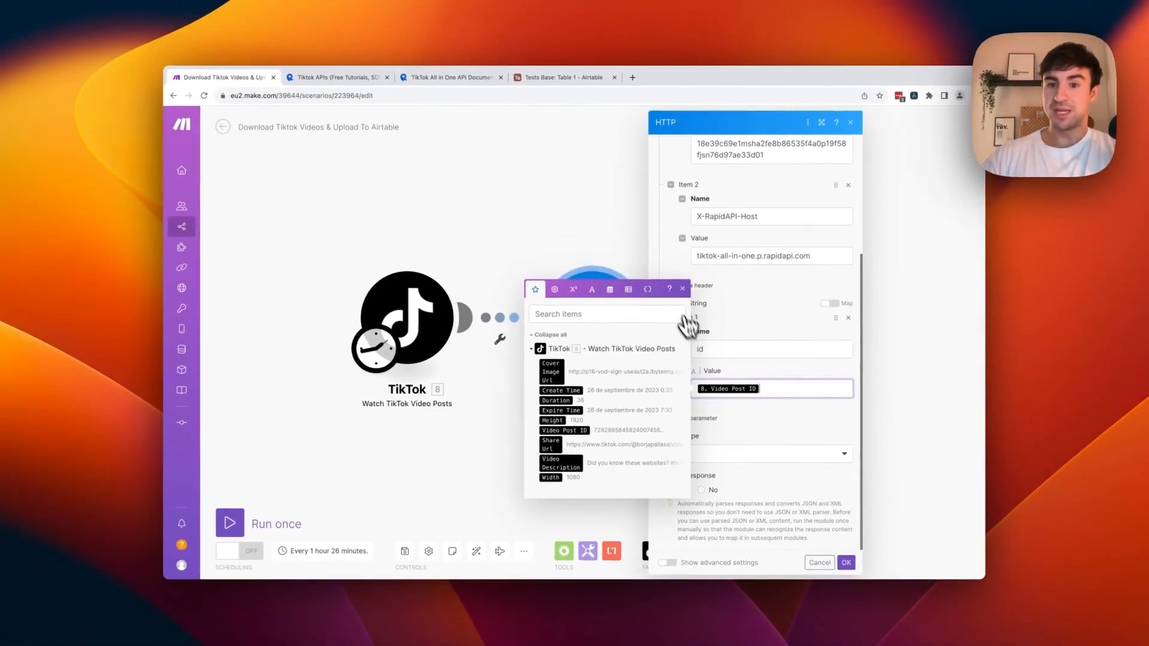
{"action": "left_click", "coordinate": [682, 289]}
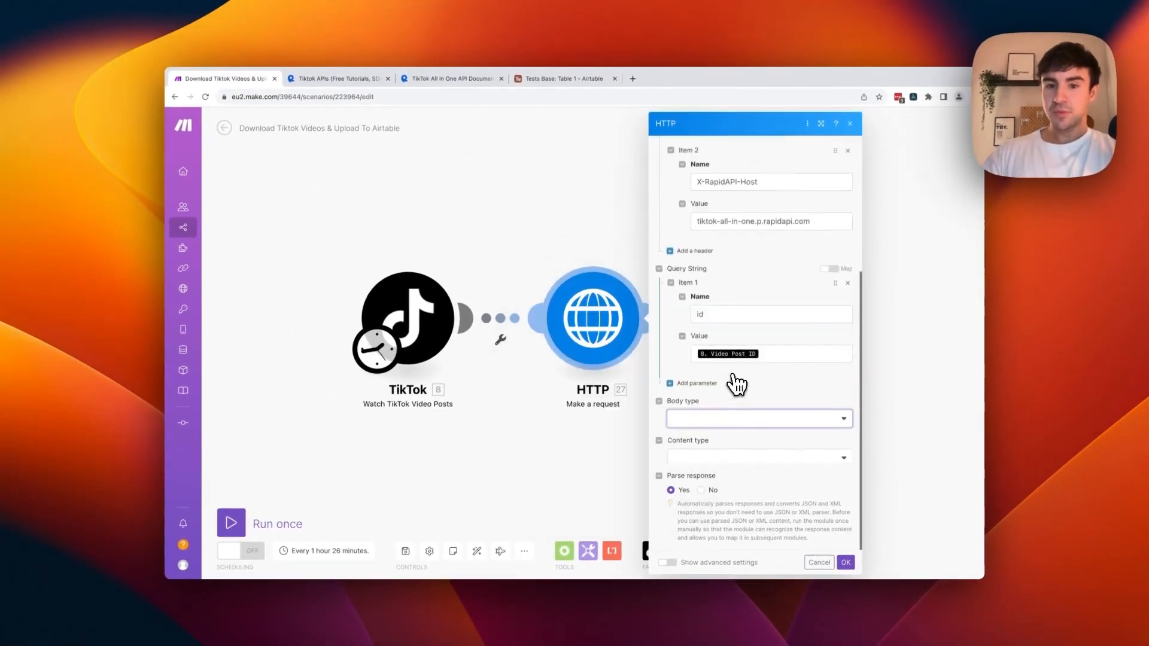
Step: Set the HTTP request's body type to Raw and content type to JSON (application/json), and save the module
{"action": "left_click", "coordinate": [714, 456]}
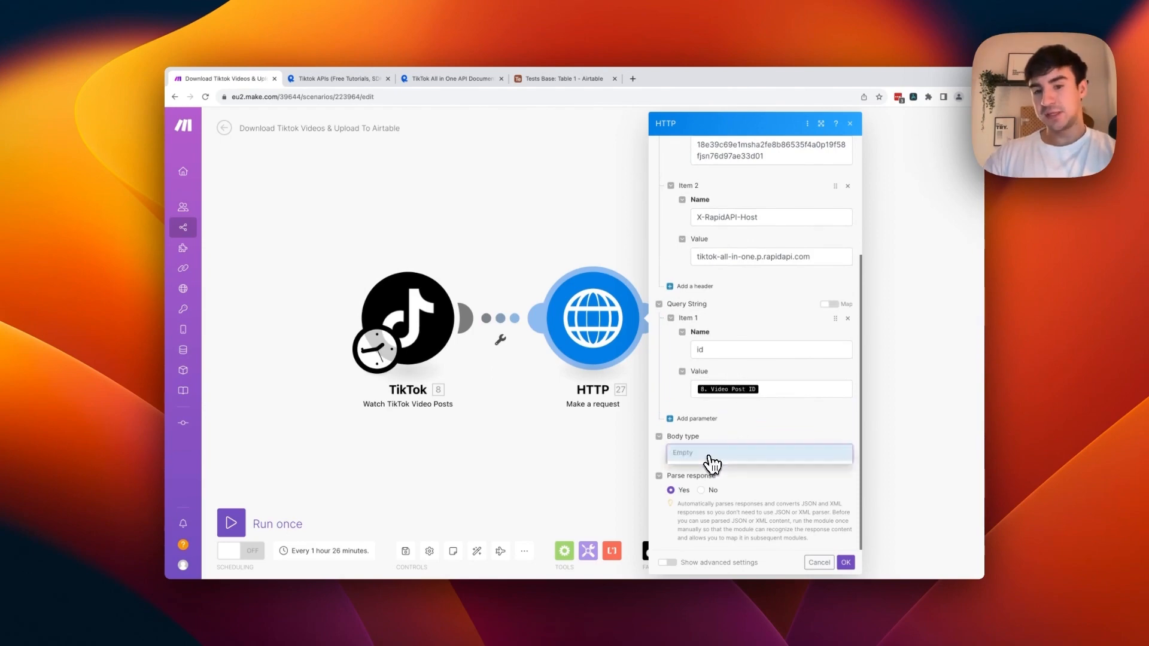
{"action": "left_click", "coordinate": [710, 476]}
{"action": "scroll", "coordinate": [707, 477], "scroll_direction": "down", "scroll_amount": 2}
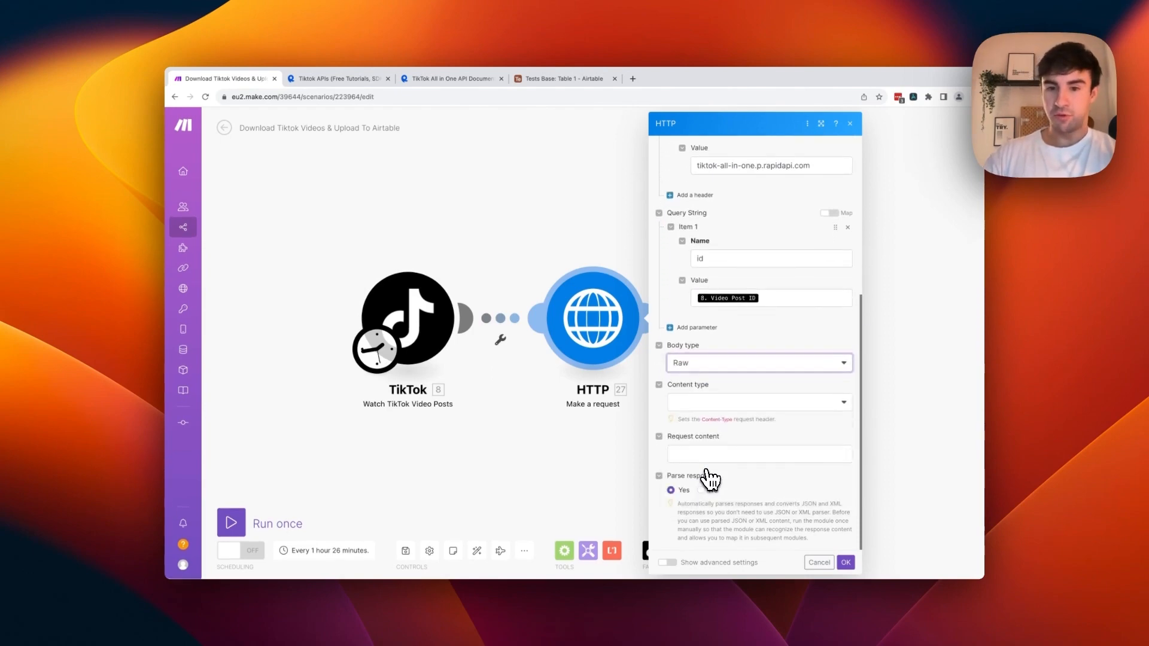
{"action": "left_click", "coordinate": [708, 404]}
{"action": "left_click", "coordinate": [729, 452]}
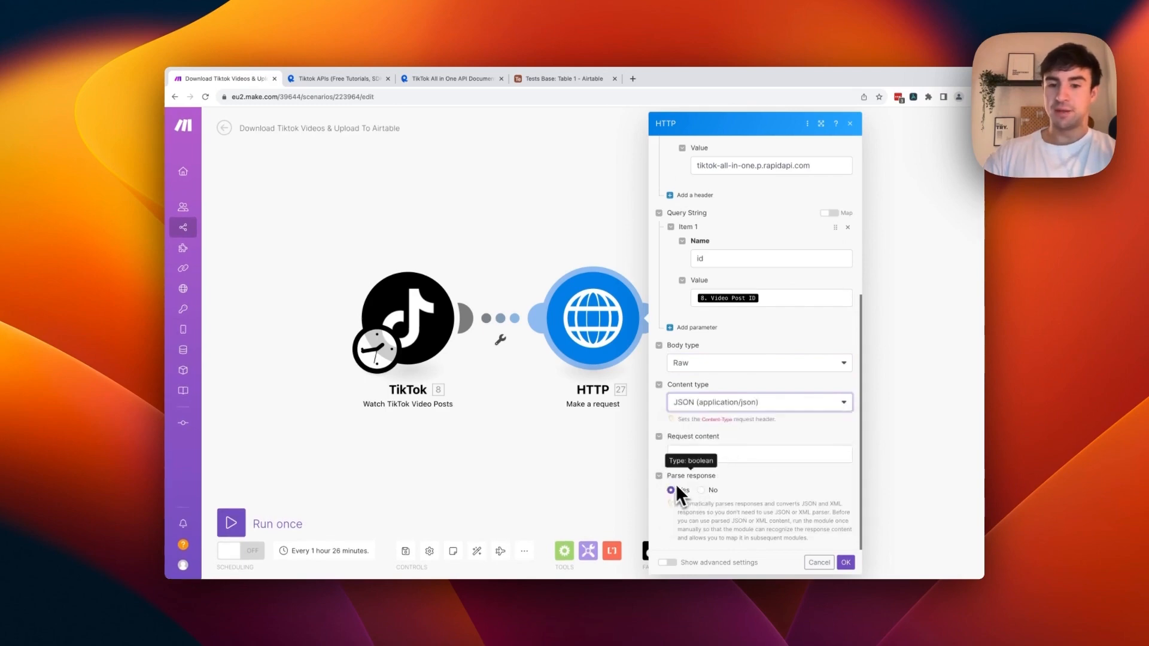
{"action": "left_click", "coordinate": [845, 563]}
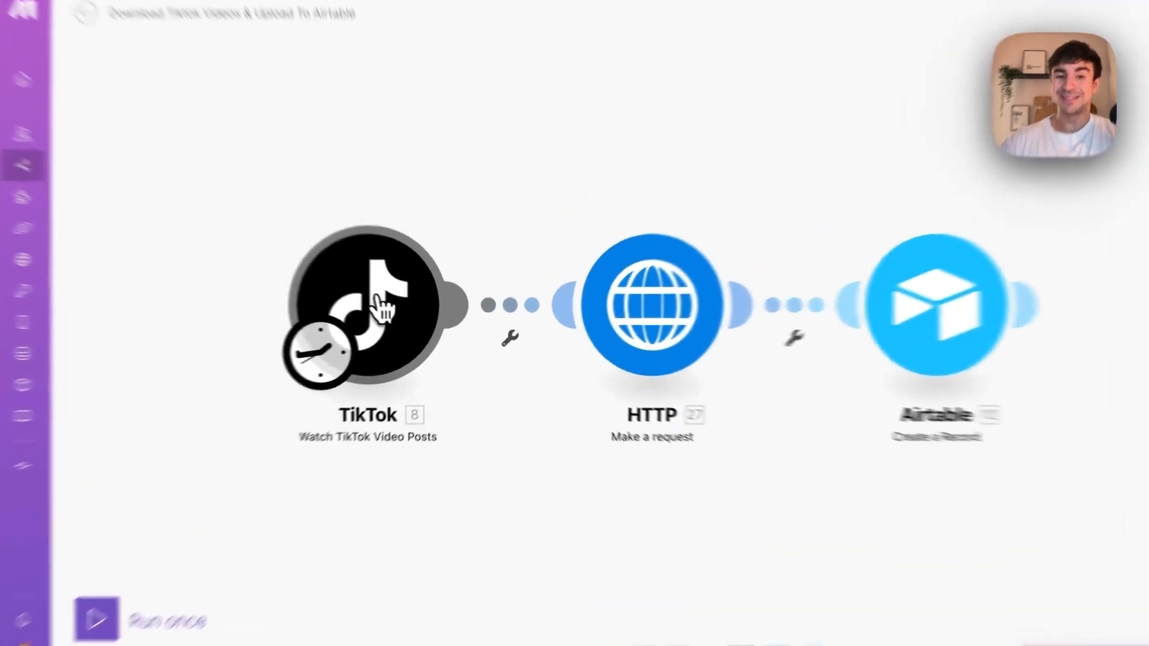
Step: Set the TikTok trigger to start from the manually chosen video post "Did you know these websites?"
{"action": "right_click", "coordinate": [417, 322]}
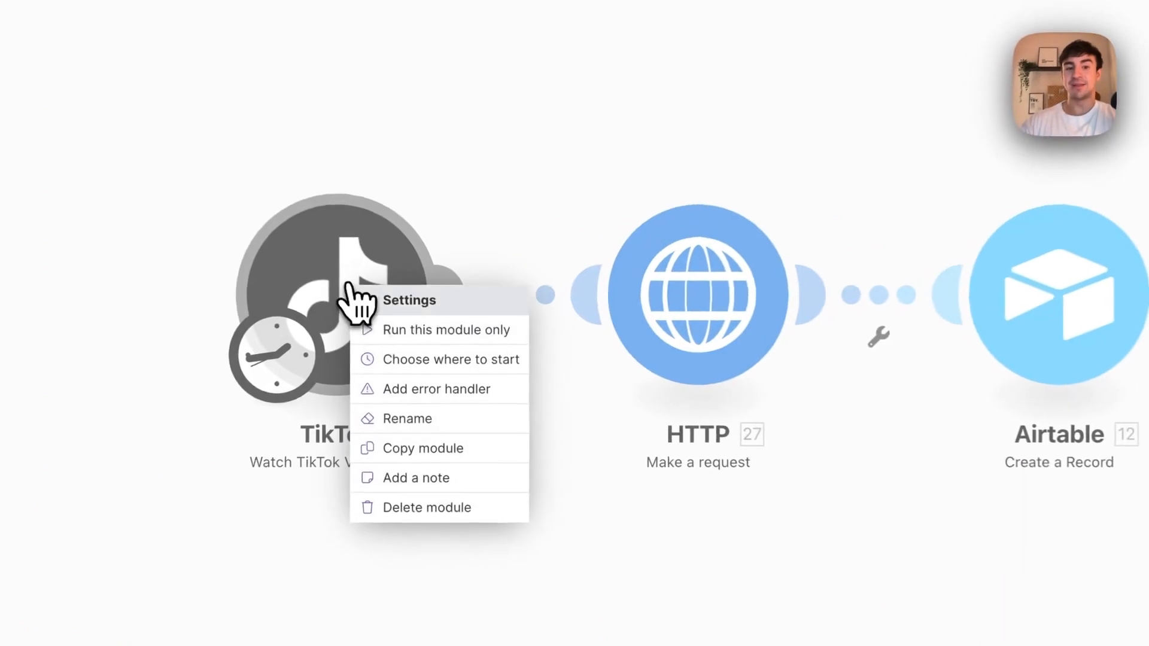
{"action": "left_click", "coordinate": [410, 367]}
{"action": "left_click", "coordinate": [466, 338]}
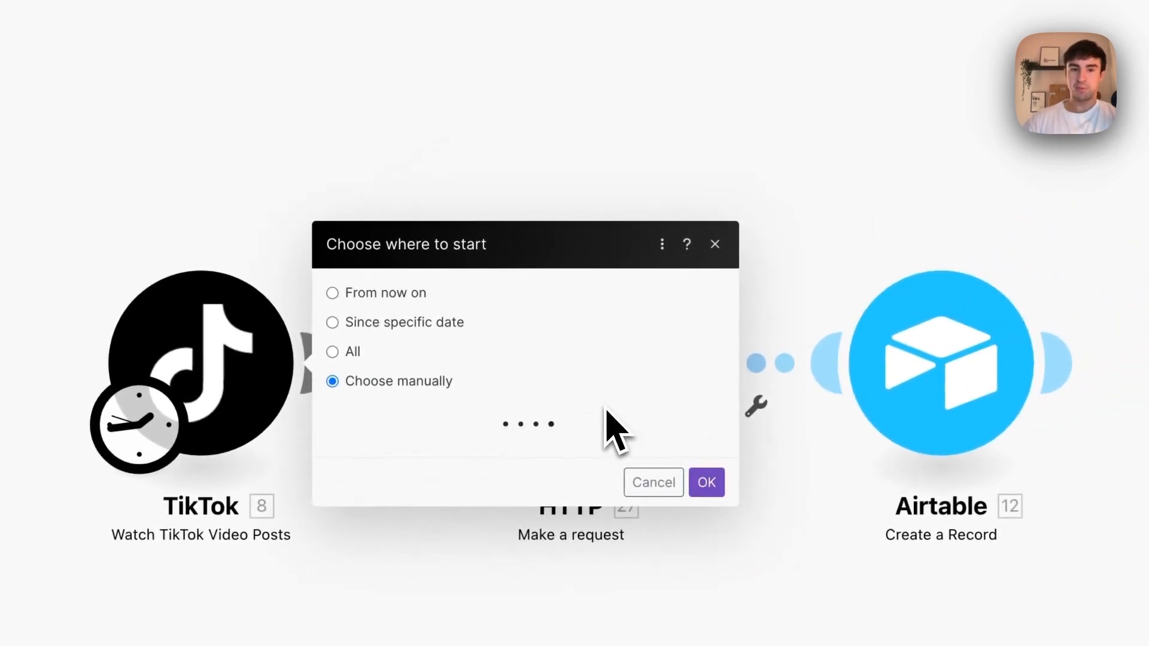
{"action": "scroll", "coordinate": [515, 335], "scroll_direction": "down", "scroll_amount": 5}
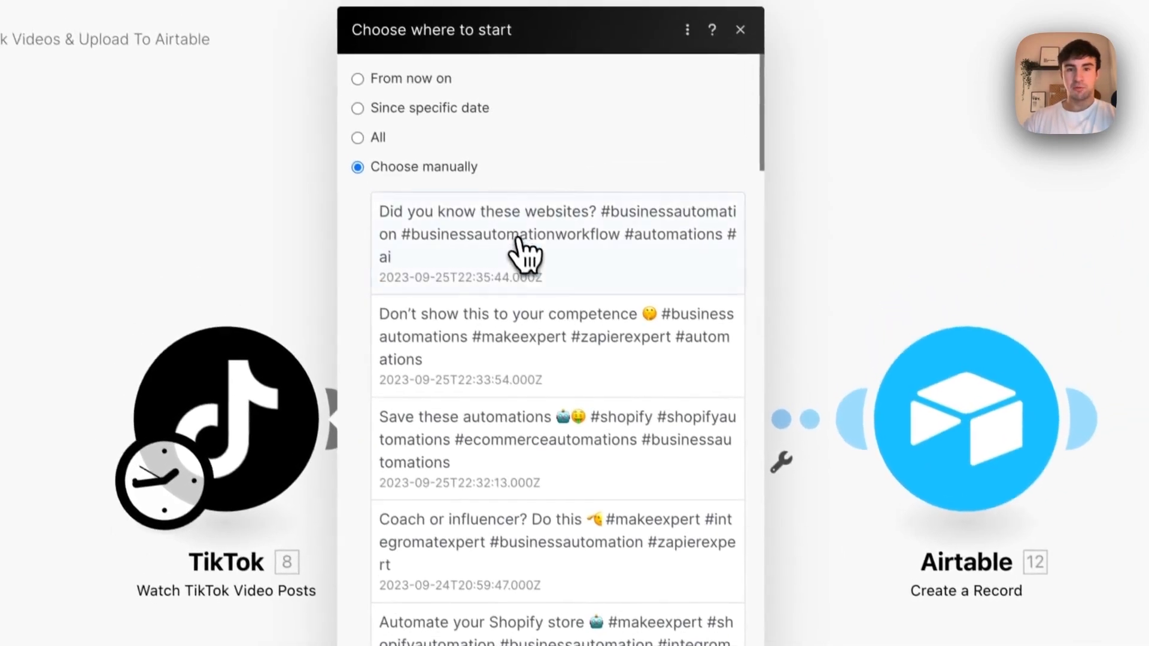
{"action": "left_click", "coordinate": [520, 251]}
{"action": "left_click", "coordinate": [733, 583]}
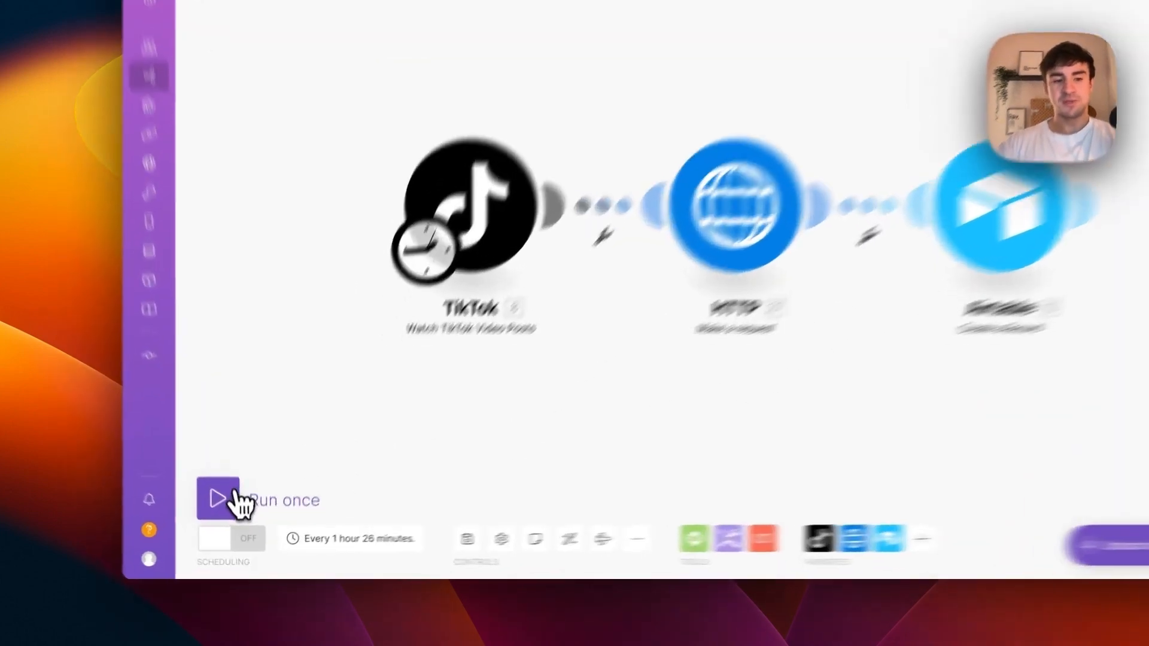
Step: Run the scenario once and inspect the Data collection in the HTTP module's output
{"action": "left_click", "coordinate": [235, 523]}
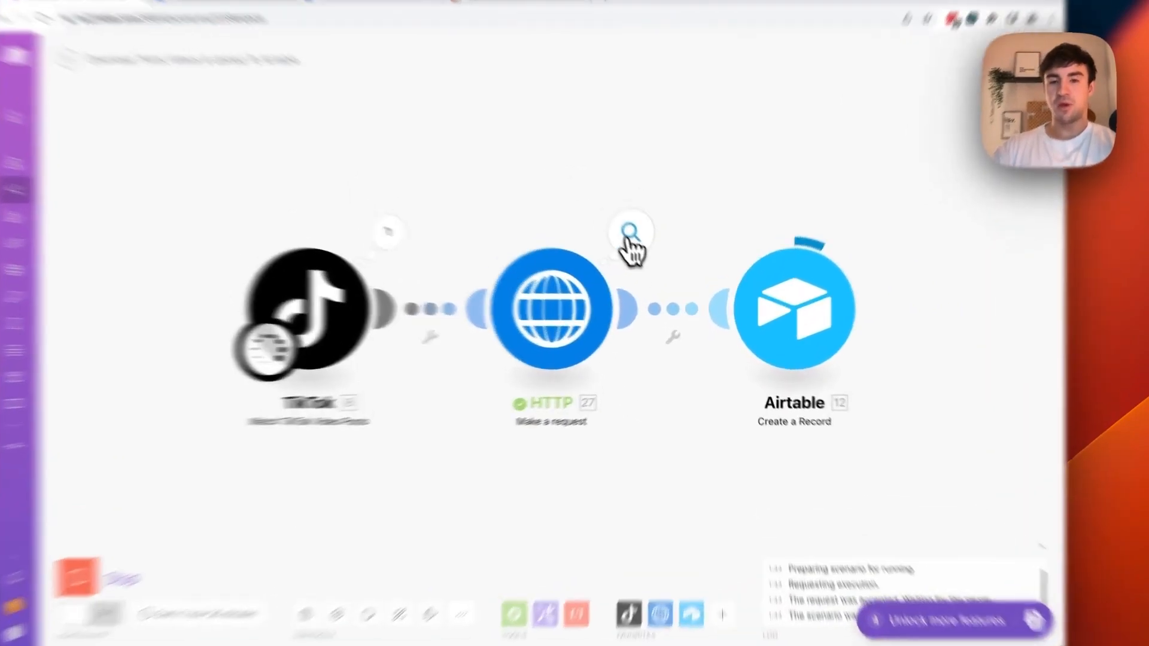
{"action": "left_click", "coordinate": [653, 259]}
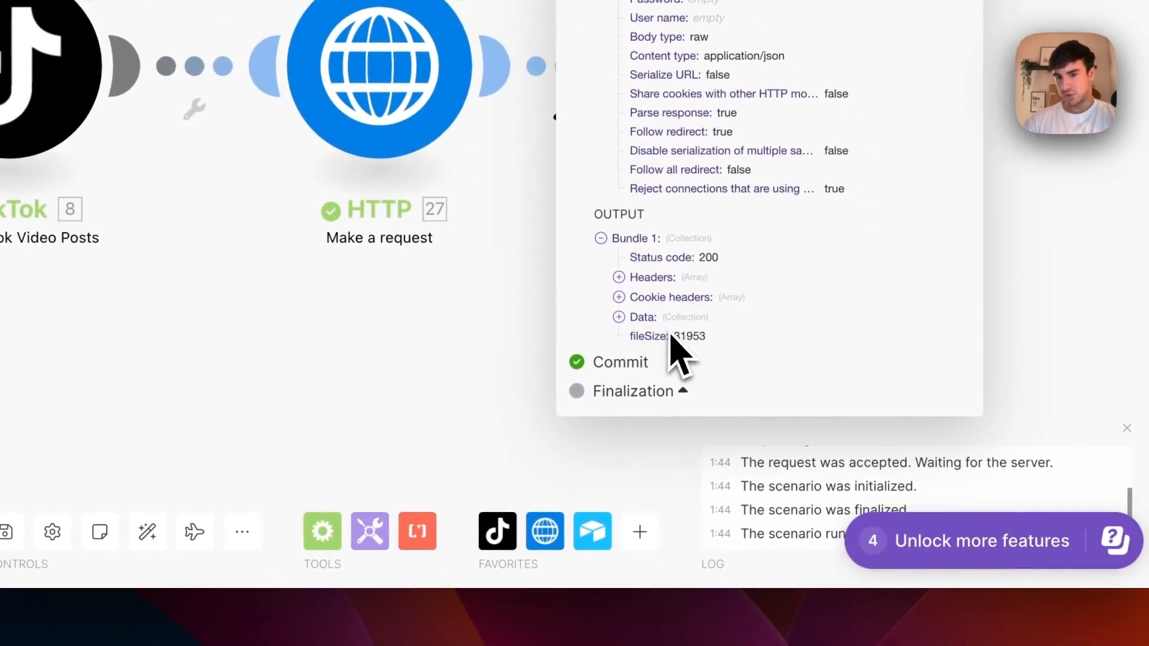
{"action": "left_click", "coordinate": [629, 320]}
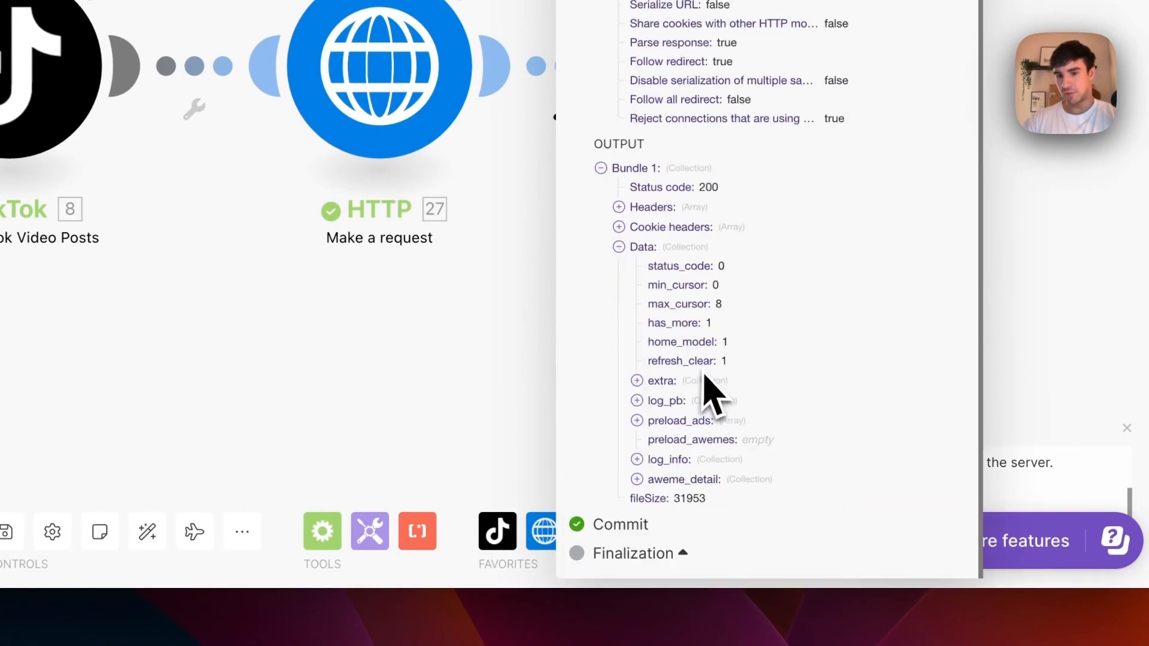
{"action": "left_click", "coordinate": [622, 250]}
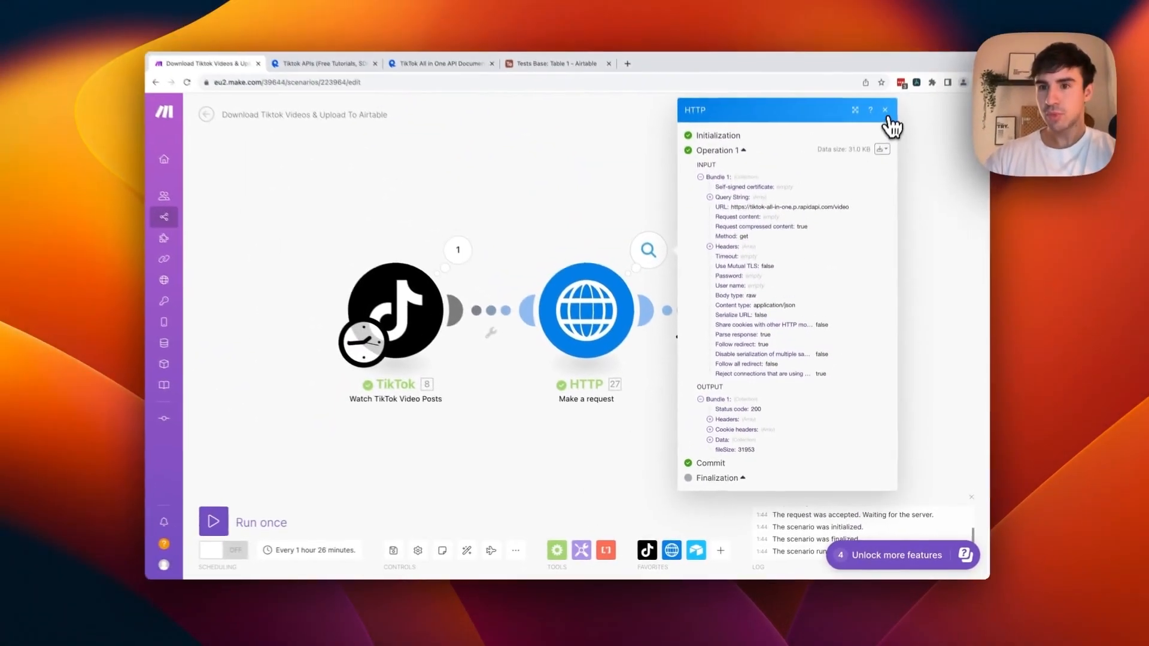
{"action": "left_click", "coordinate": [886, 111]}
Step: Inspect the Airtable module's output bundle and look for the new record in Table 1 of the Tests Base in Airtable
{"action": "left_click", "coordinate": [840, 252]}
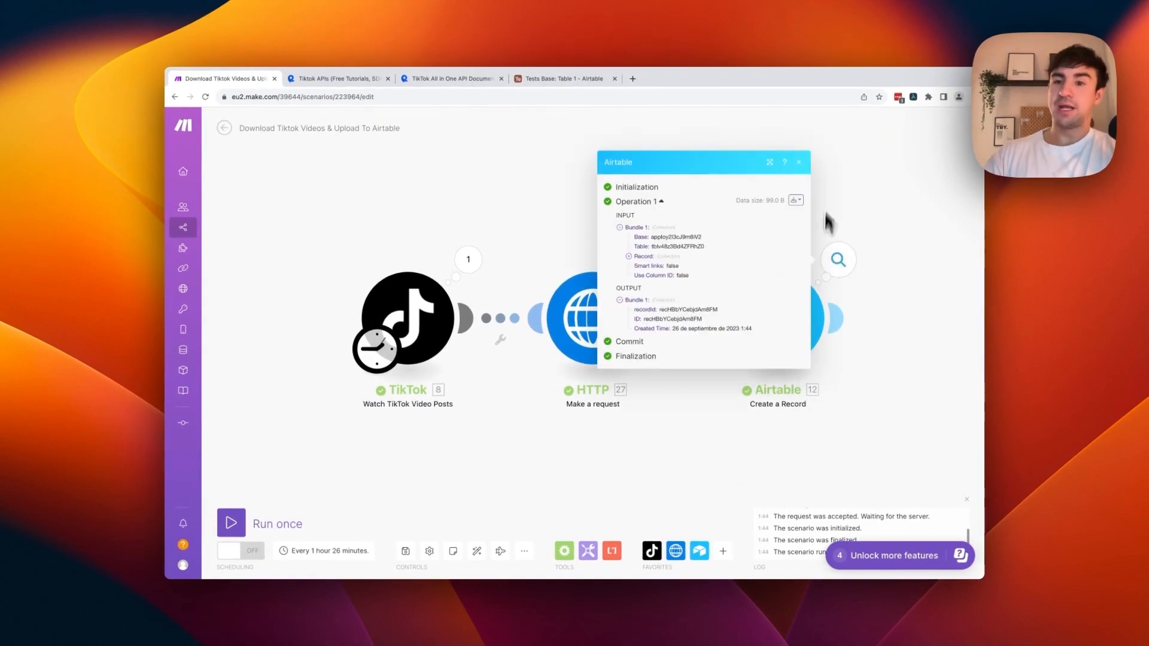
{"action": "left_click", "coordinate": [798, 159]}
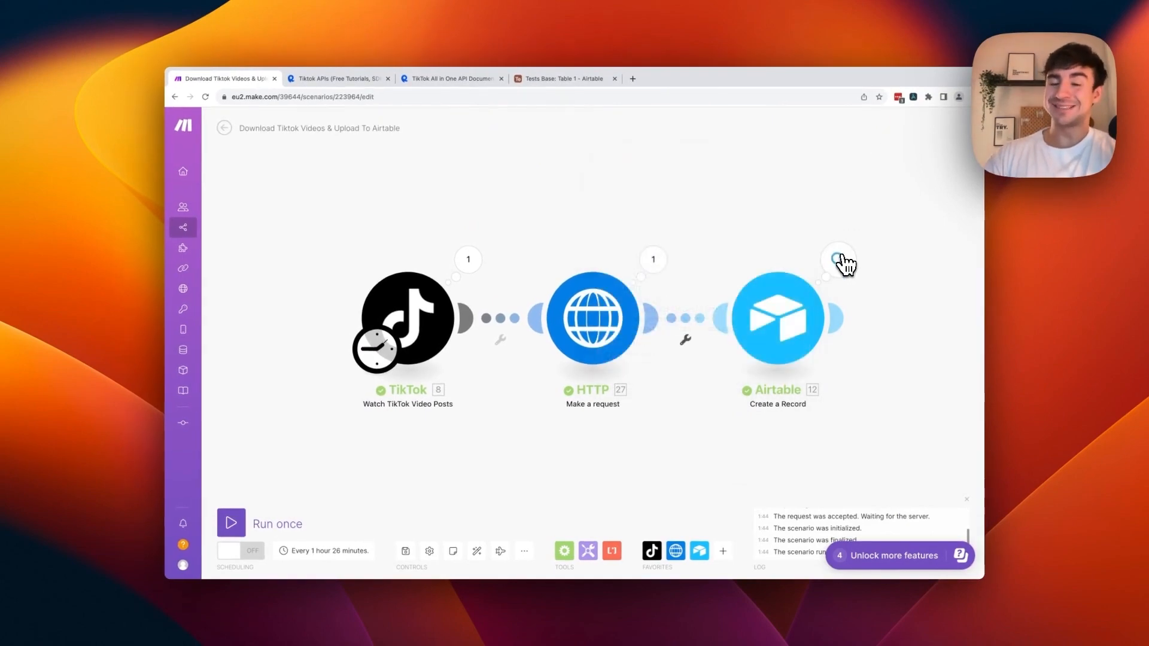
{"action": "left_click", "coordinate": [840, 260]}
{"action": "left_click", "coordinate": [568, 80]}
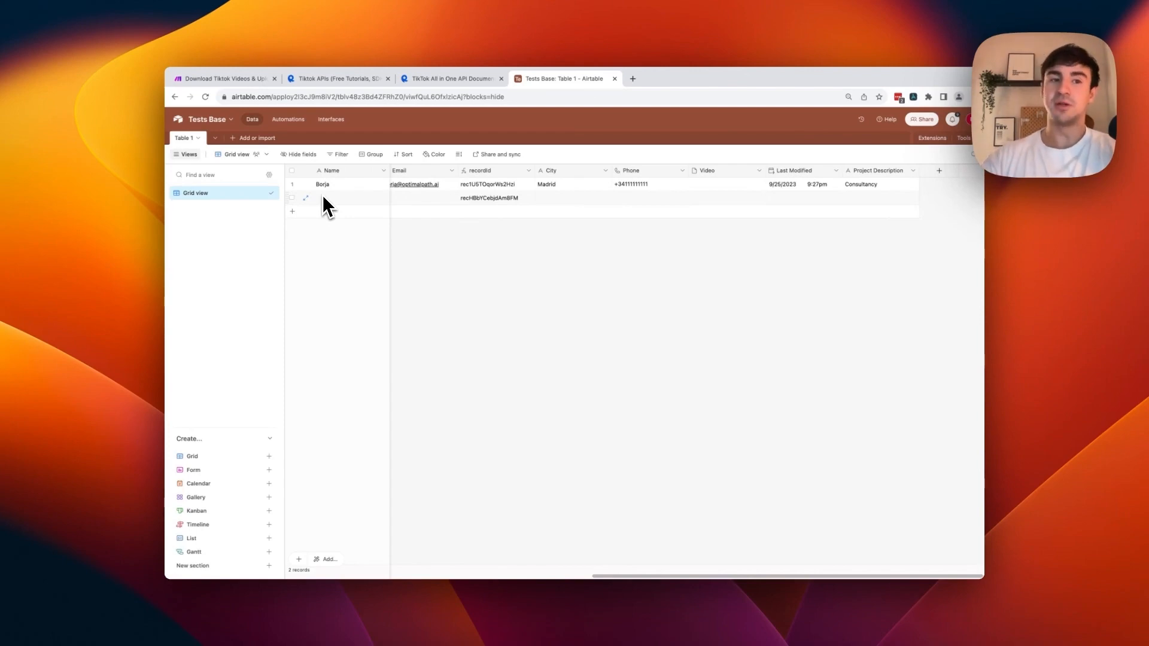
Step: Return to Make and add an attachment item to the Video field of the Airtable Create a Record module
{"action": "left_click", "coordinate": [218, 78]}
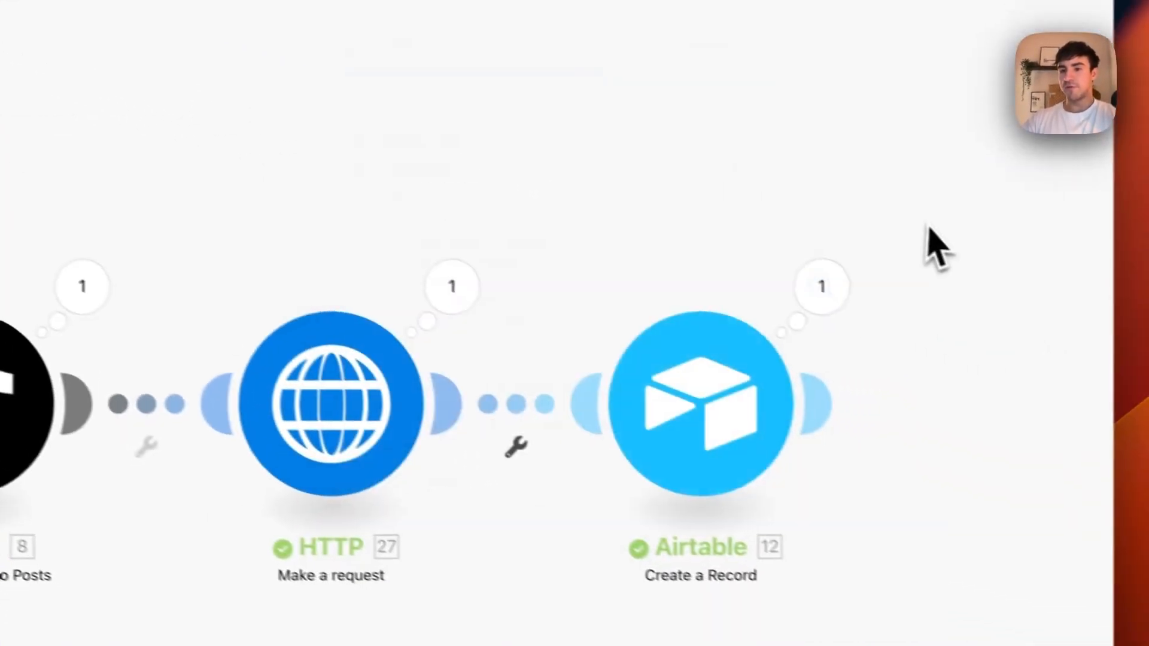
{"action": "left_click", "coordinate": [730, 398]}
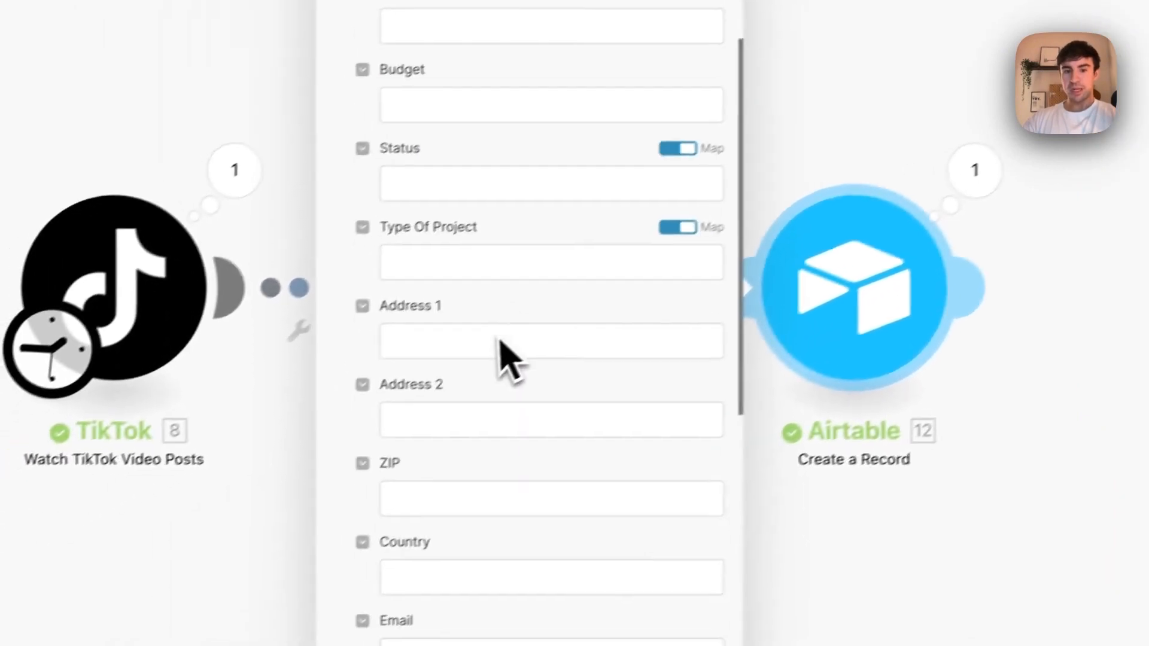
{"action": "scroll", "coordinate": [505, 356], "scroll_direction": "down", "scroll_amount": 6}
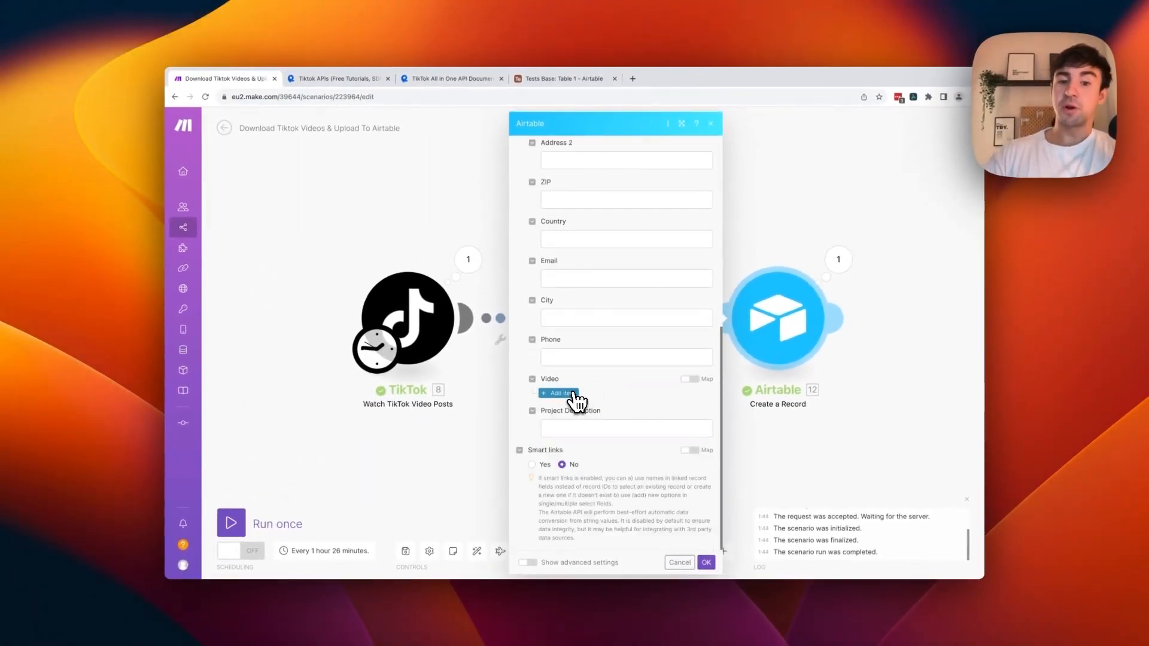
{"action": "left_click", "coordinate": [573, 395]}
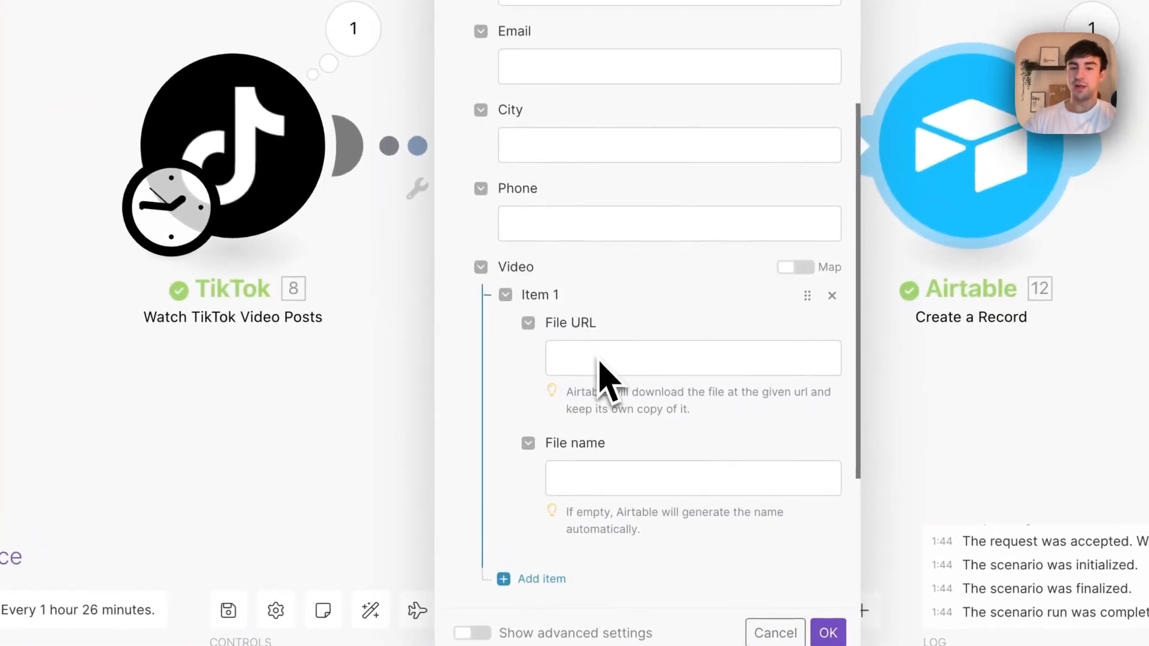
Step: Map the Video item's File URL to the HTTP output's first play_addr url_list entry, found by searching "play_add", and save the module
{"action": "left_click", "coordinate": [599, 363]}
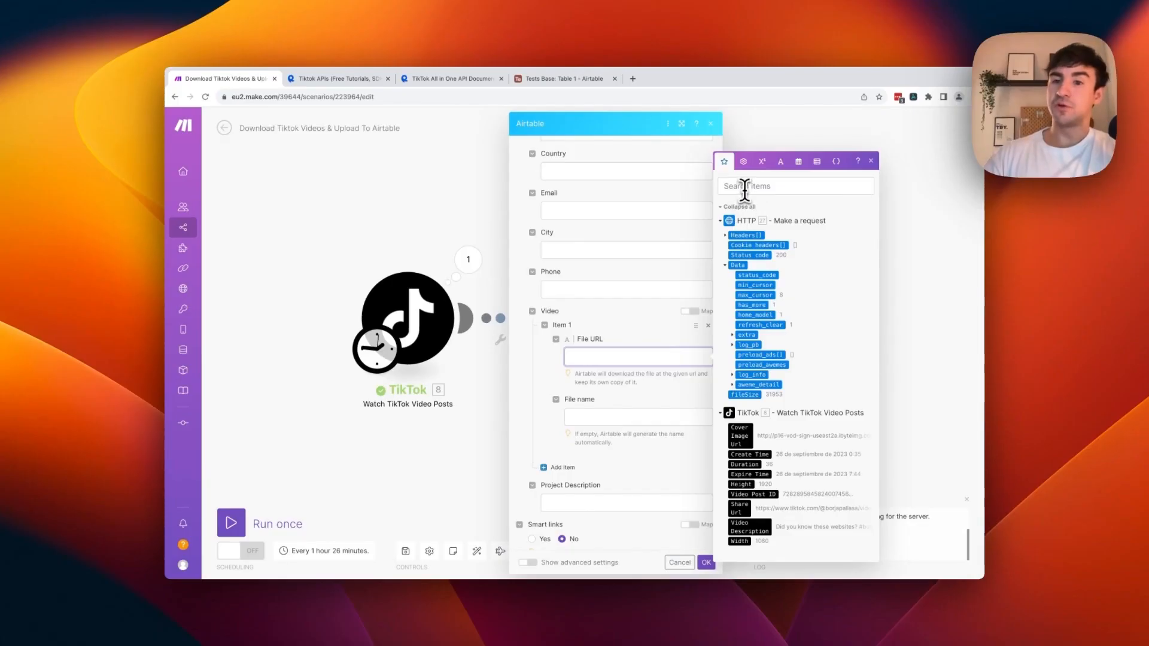
{"action": "left_click", "coordinate": [745, 190]}
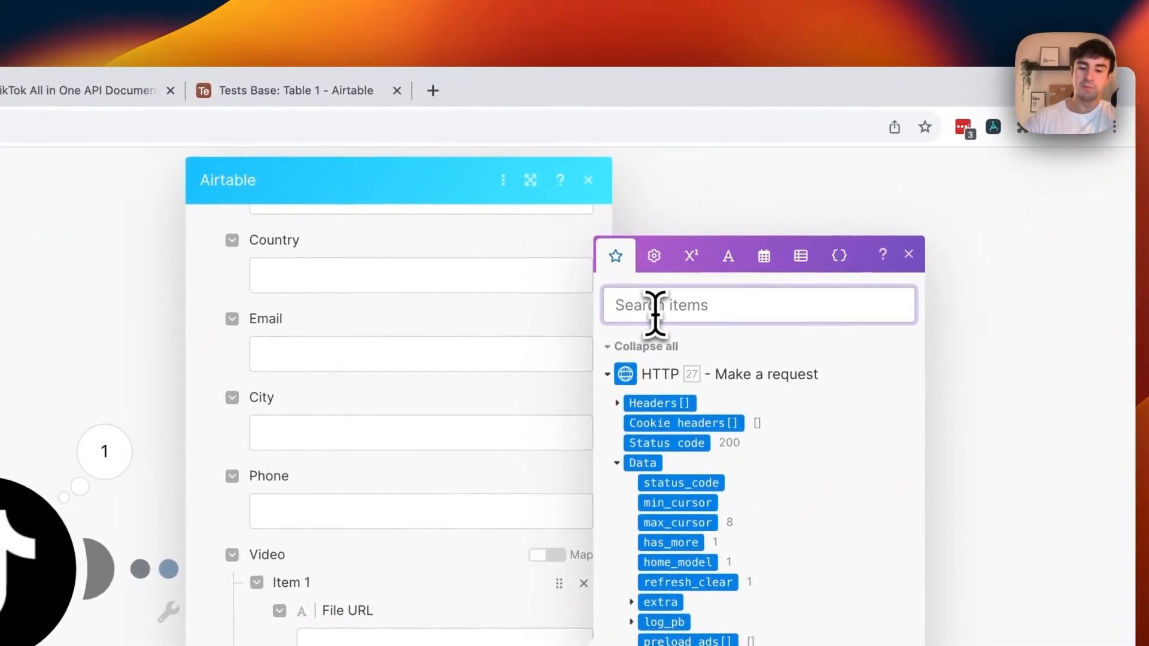
{"action": "type", "text": "play_add"}
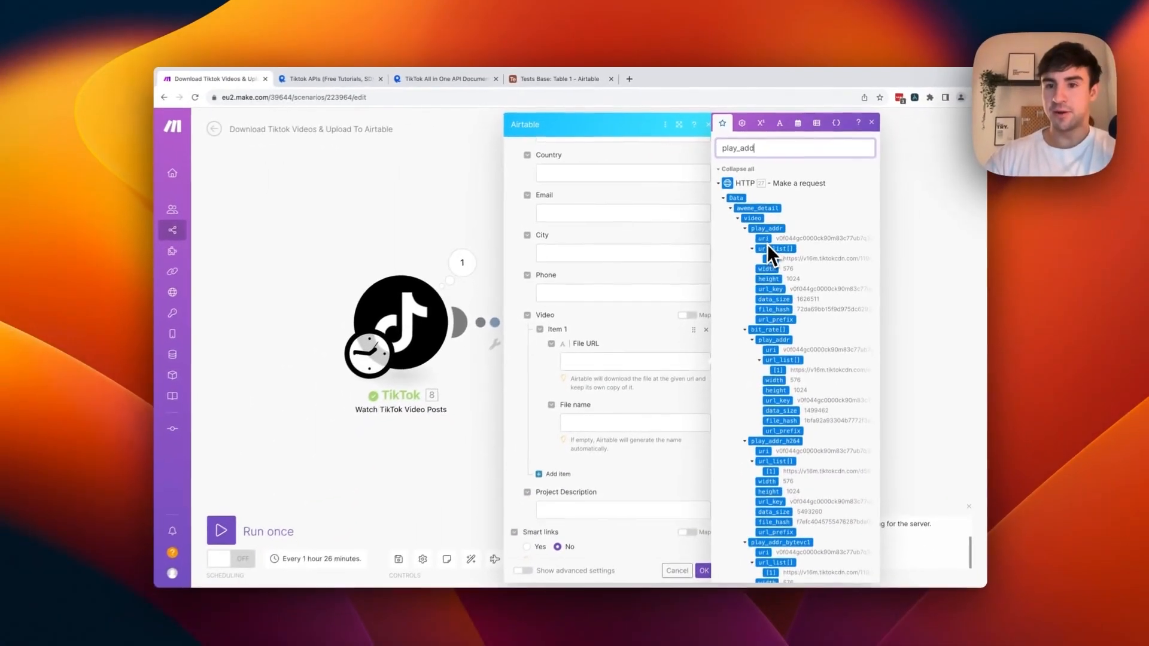
{"action": "double_click", "coordinate": [720, 234]}
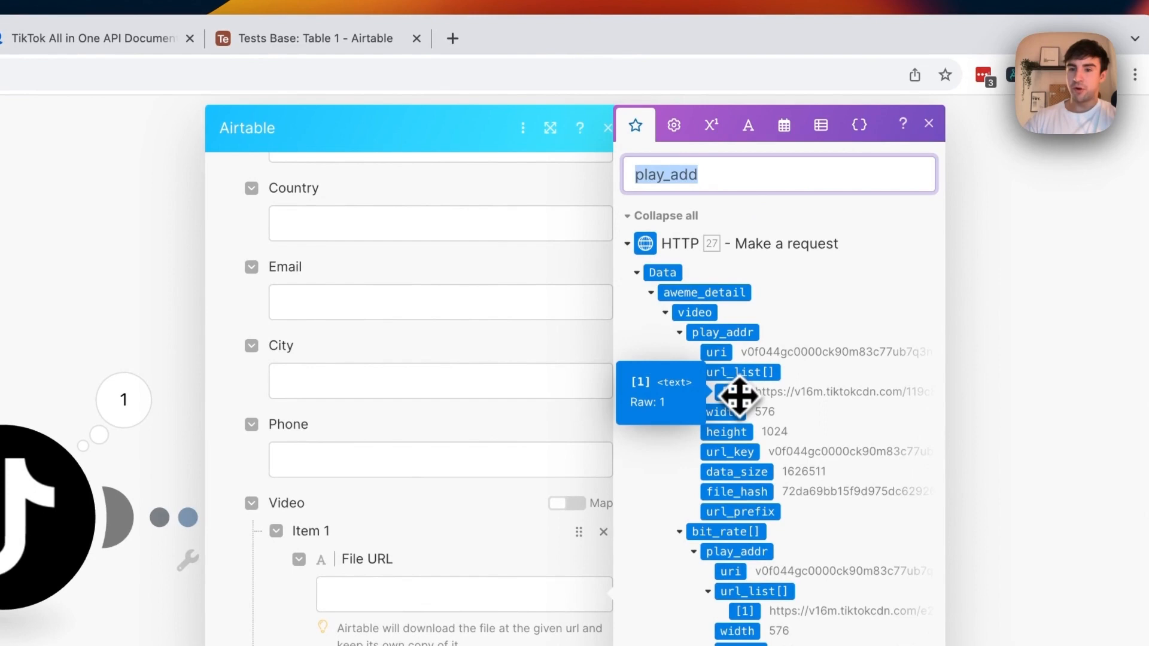
{"action": "left_click", "coordinate": [739, 397]}
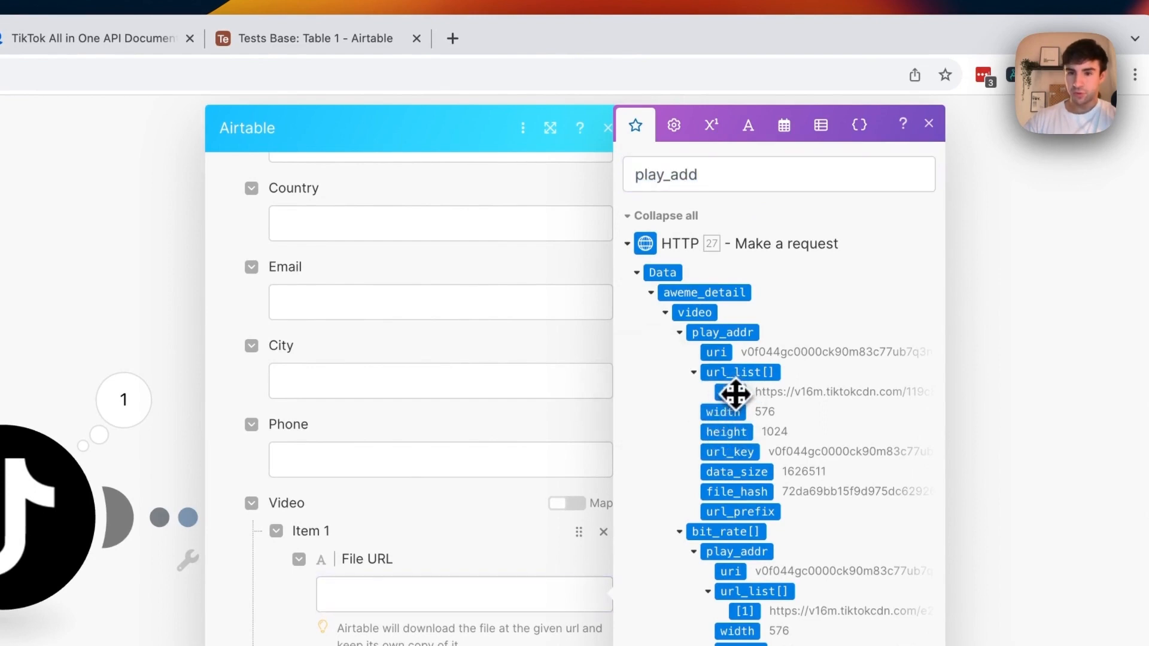
{"action": "left_click_drag", "start_coordinate": [731, 392], "coordinate": [360, 613]}
{"action": "left_click_drag", "start_coordinate": [482, 332], "coordinate": [486, 337]}
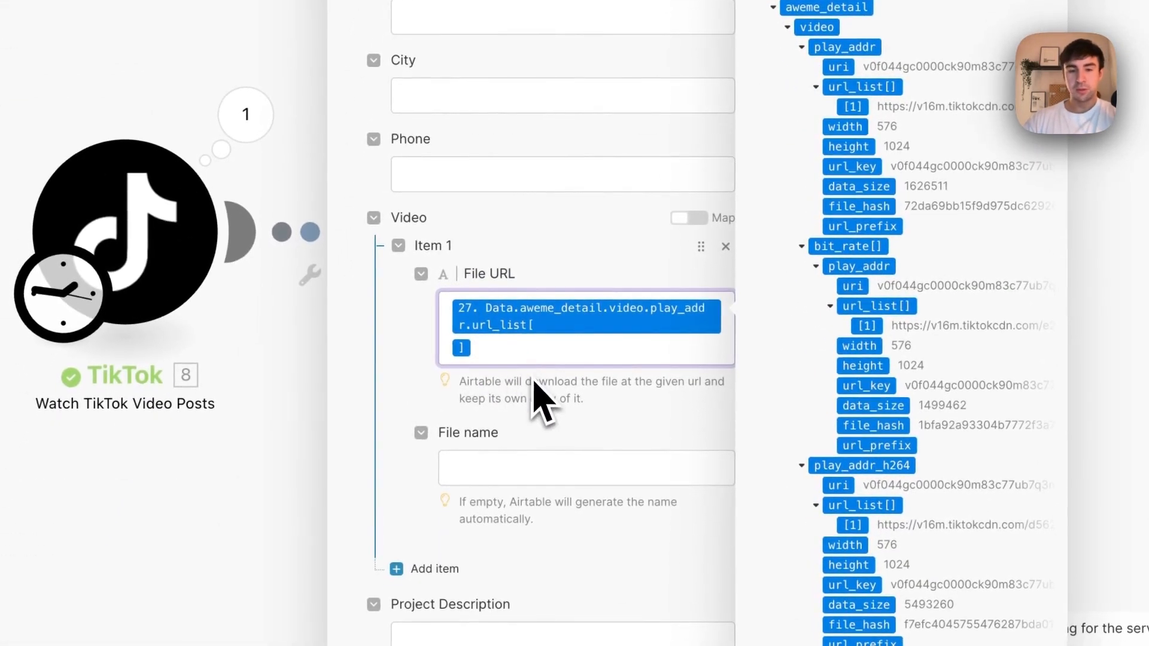
{"action": "left_click", "coordinate": [489, 464]}
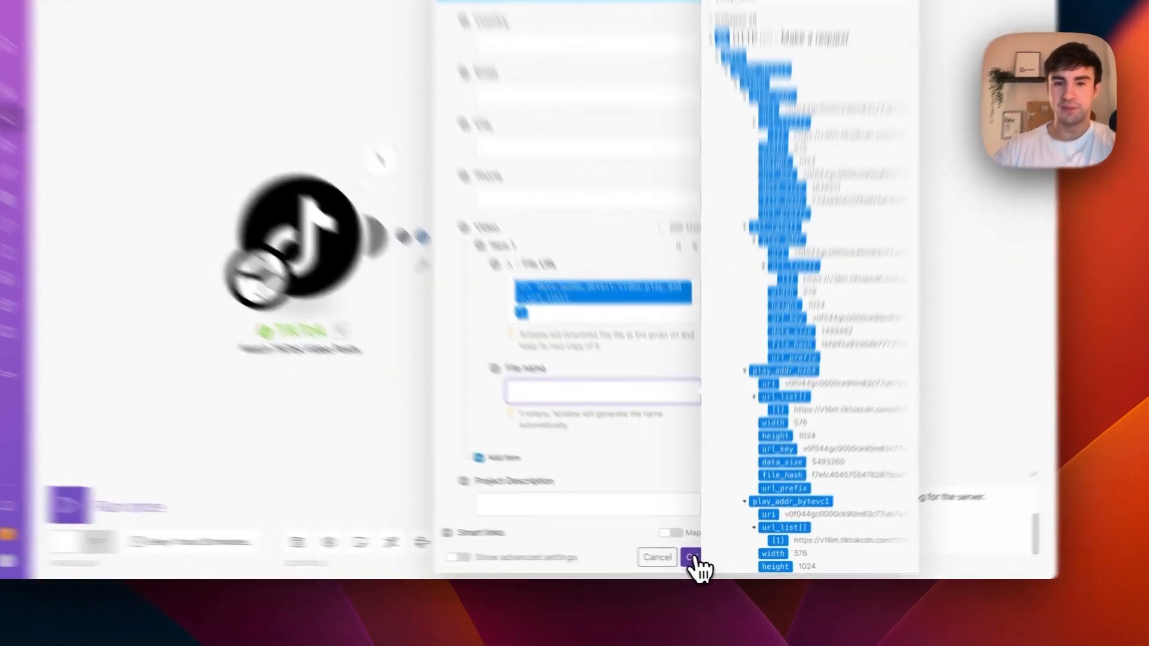
{"action": "left_click", "coordinate": [708, 563]}
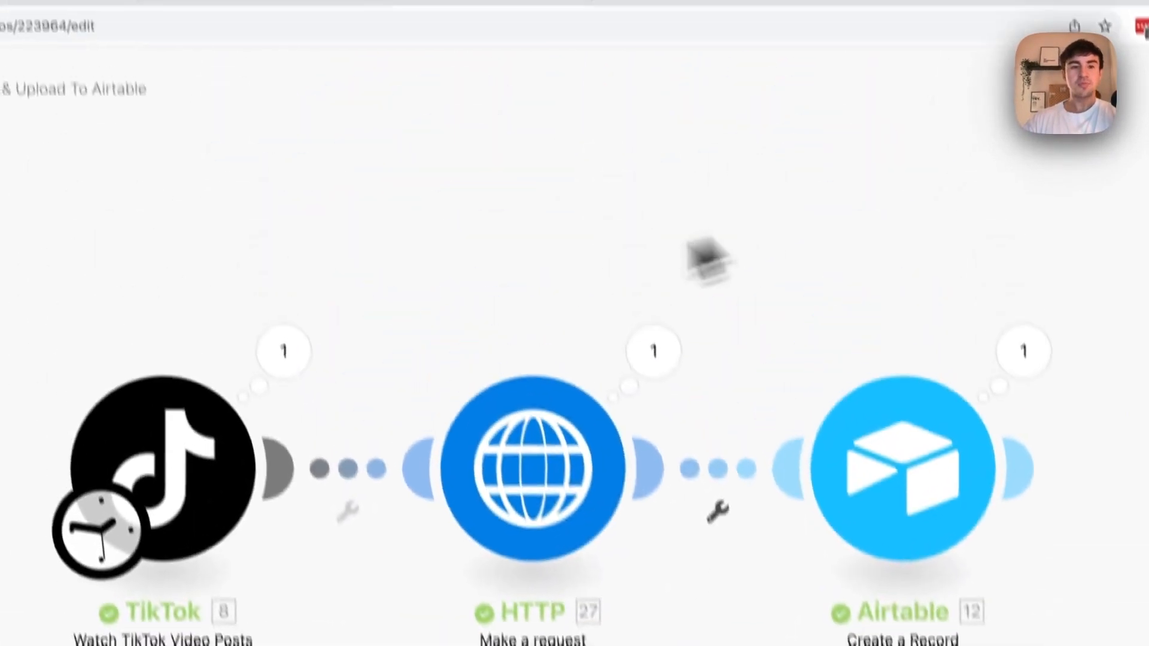
Step: Set the TikTok trigger to start from the manually chosen post "Did you know these websites?" and run the scenario once
{"action": "right_click", "coordinate": [213, 464]}
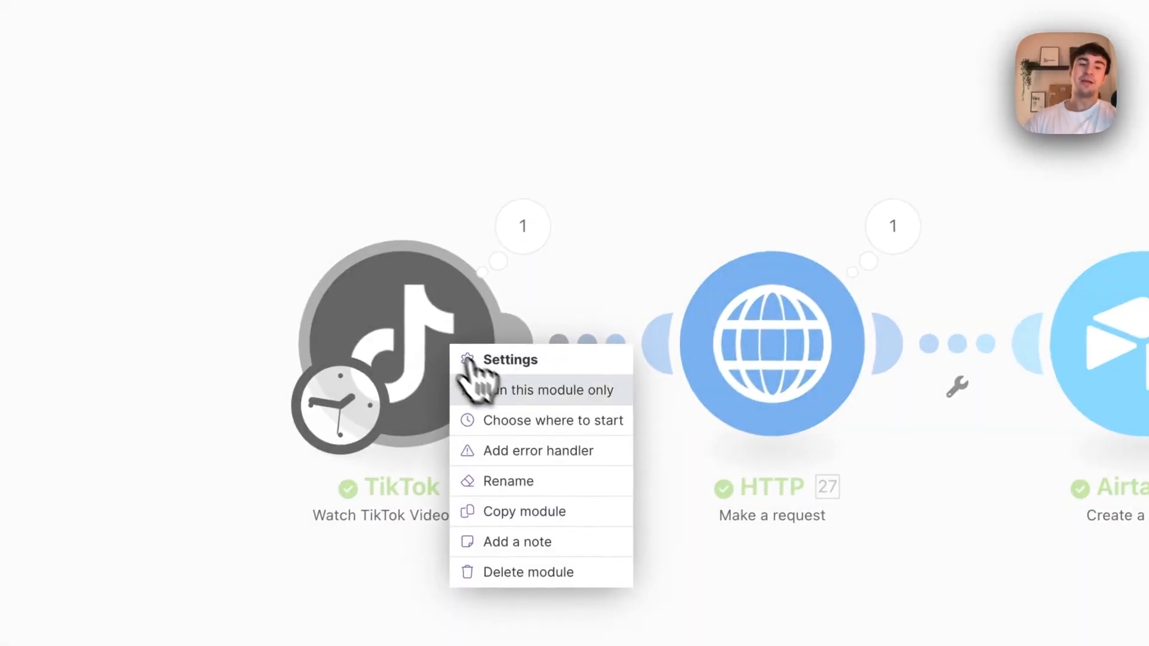
{"action": "left_click", "coordinate": [537, 421]}
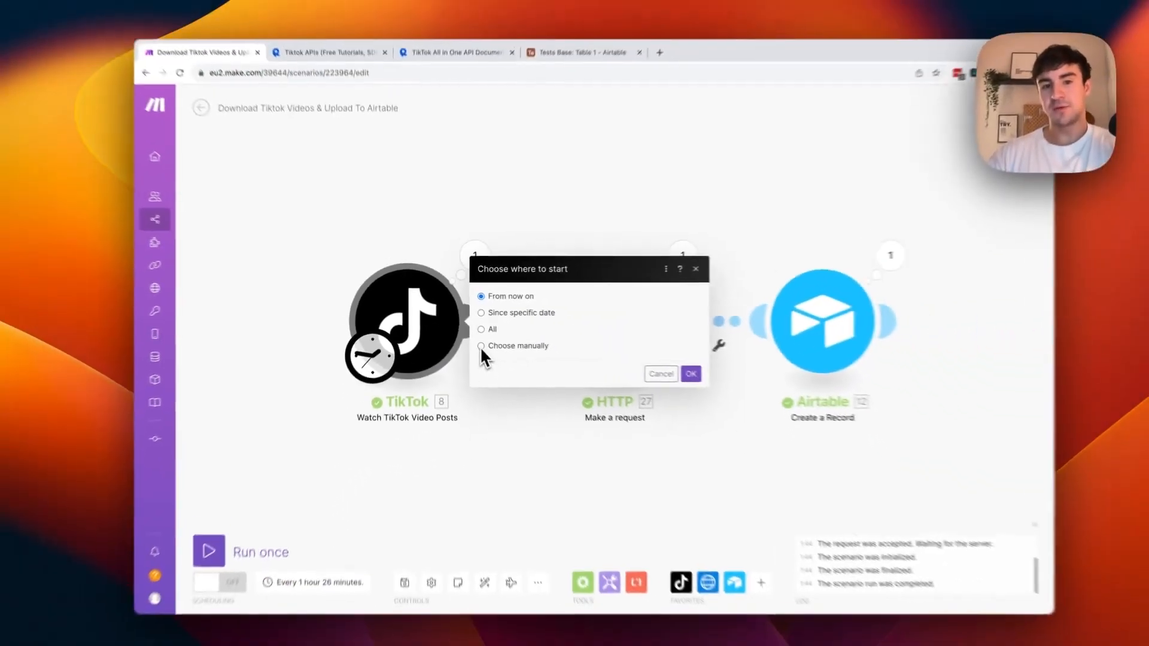
{"action": "left_click", "coordinate": [474, 341]}
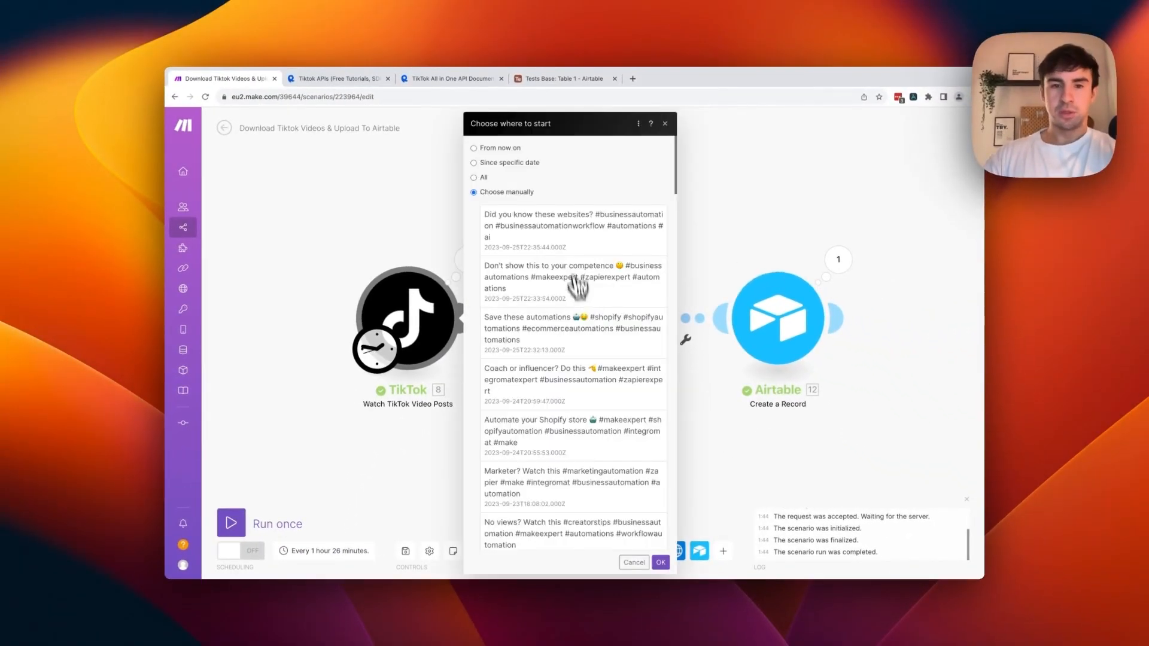
{"action": "left_click", "coordinate": [662, 562]}
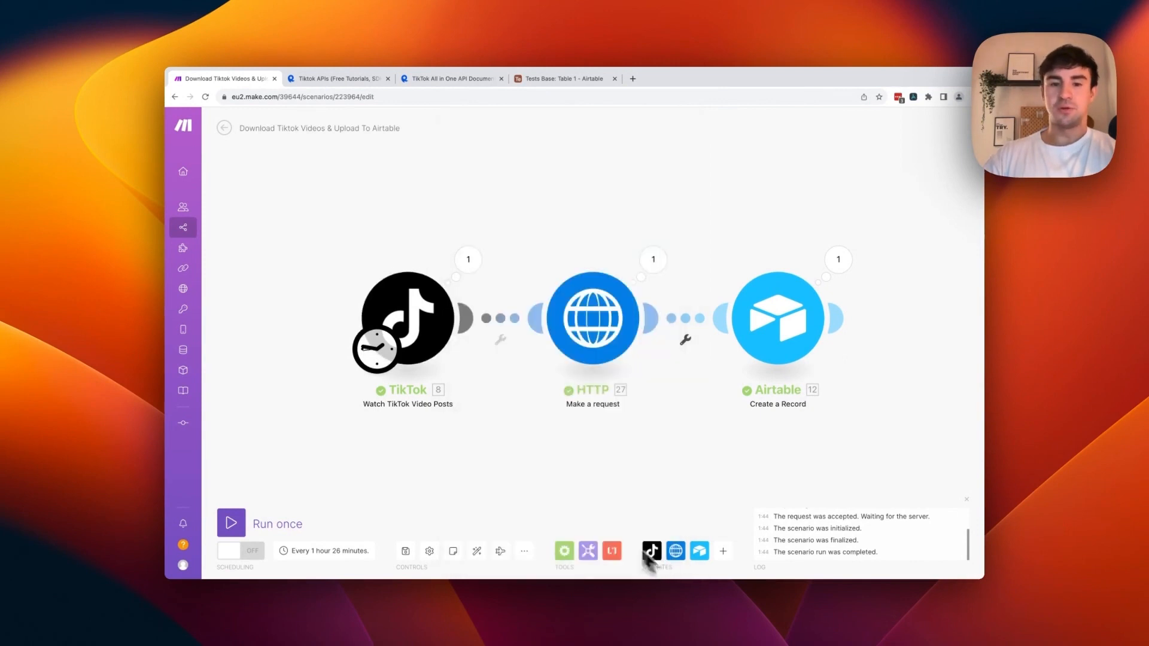
{"action": "left_click", "coordinate": [234, 529]}
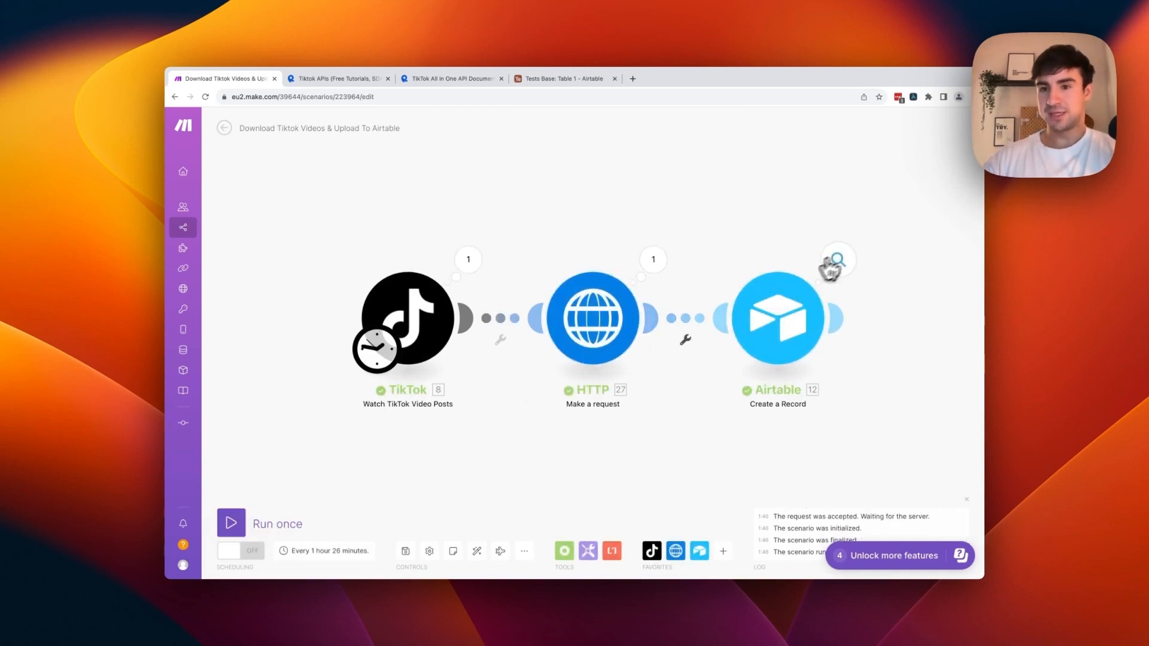
Step: Inspect the Airtable module's output bundle, and play the new record's Video attachment muted in the Tests Base in Airtable
{"action": "left_click", "coordinate": [845, 259]}
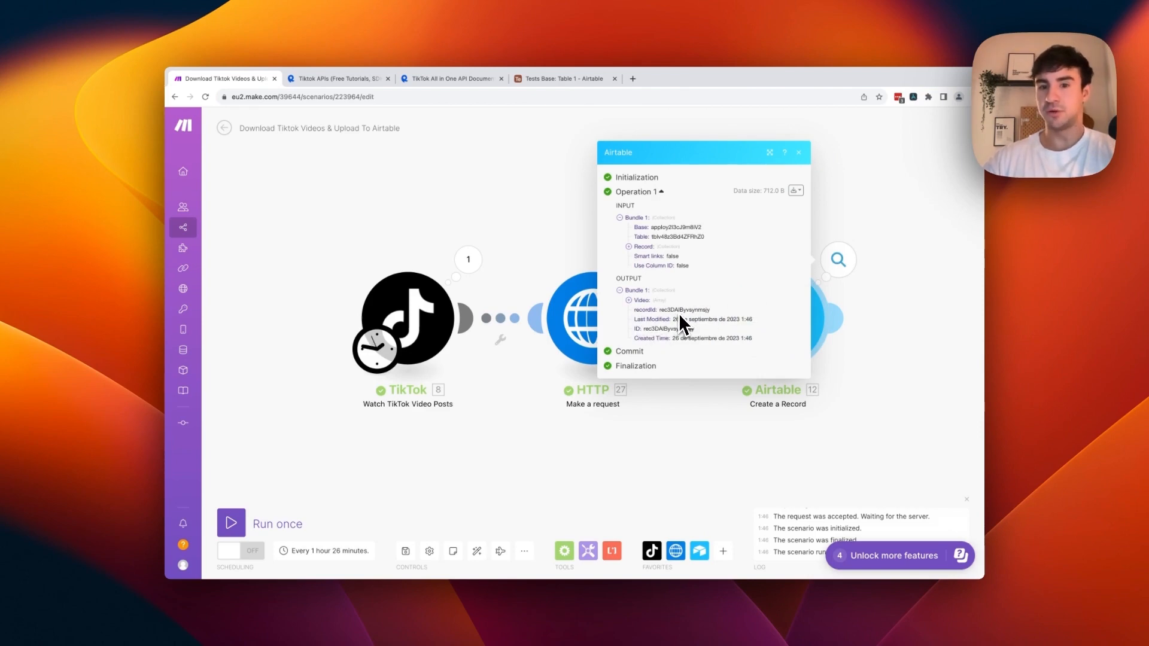
{"action": "left_click", "coordinate": [557, 78]}
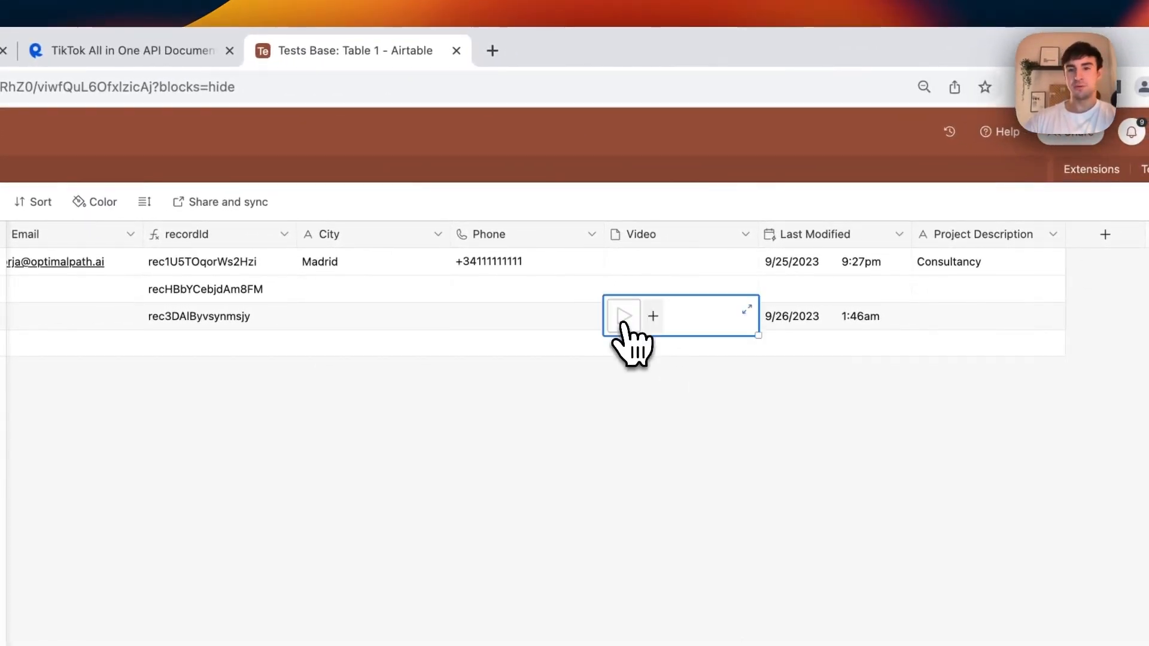
{"action": "left_click", "coordinate": [622, 317]}
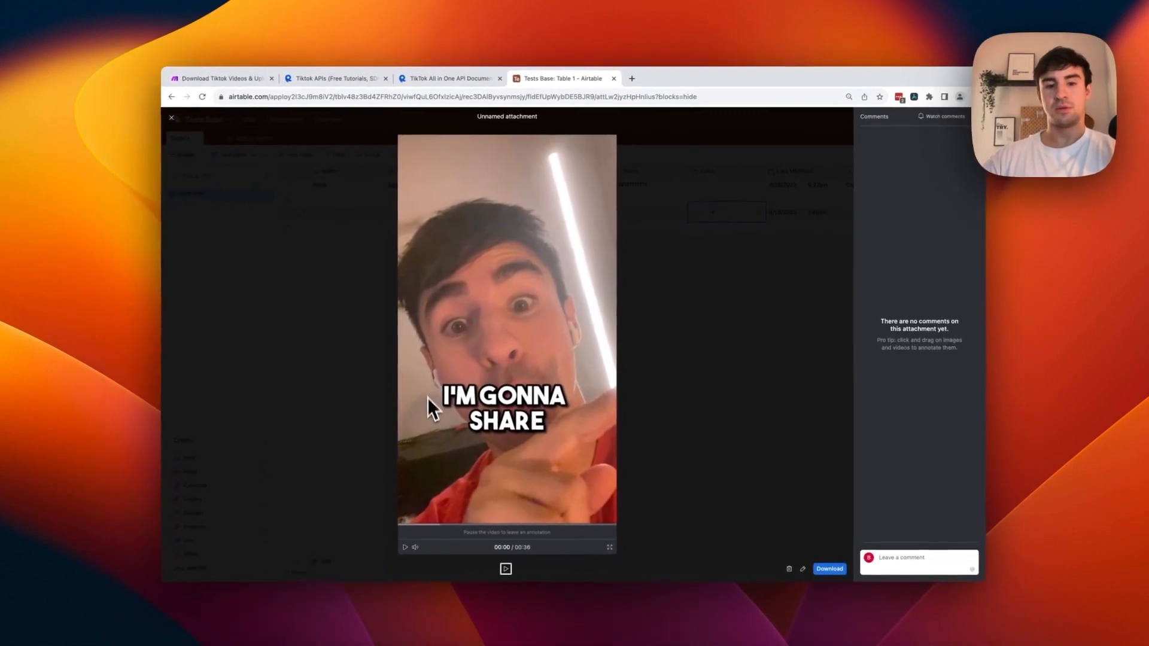
{"action": "left_click", "coordinate": [415, 547]}
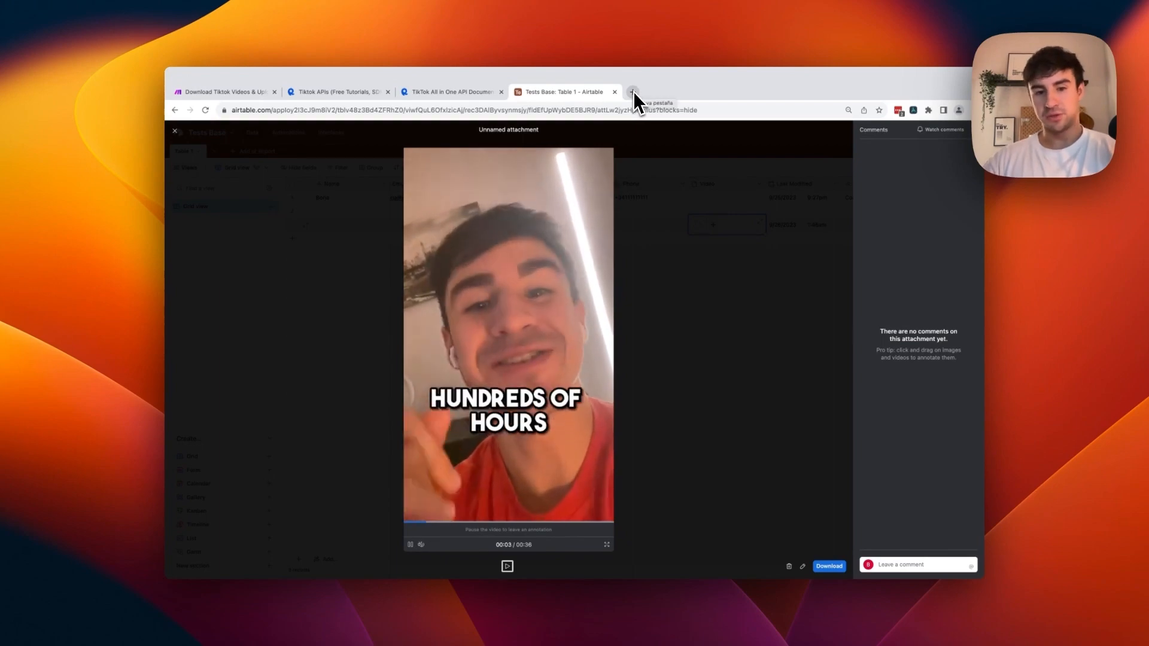
Step: View the original "Did you know these websites?" video on the creator's TikTok profile for comparison, and return to the scenario canvas in Make
{"action": "left_click", "coordinate": [633, 91]}
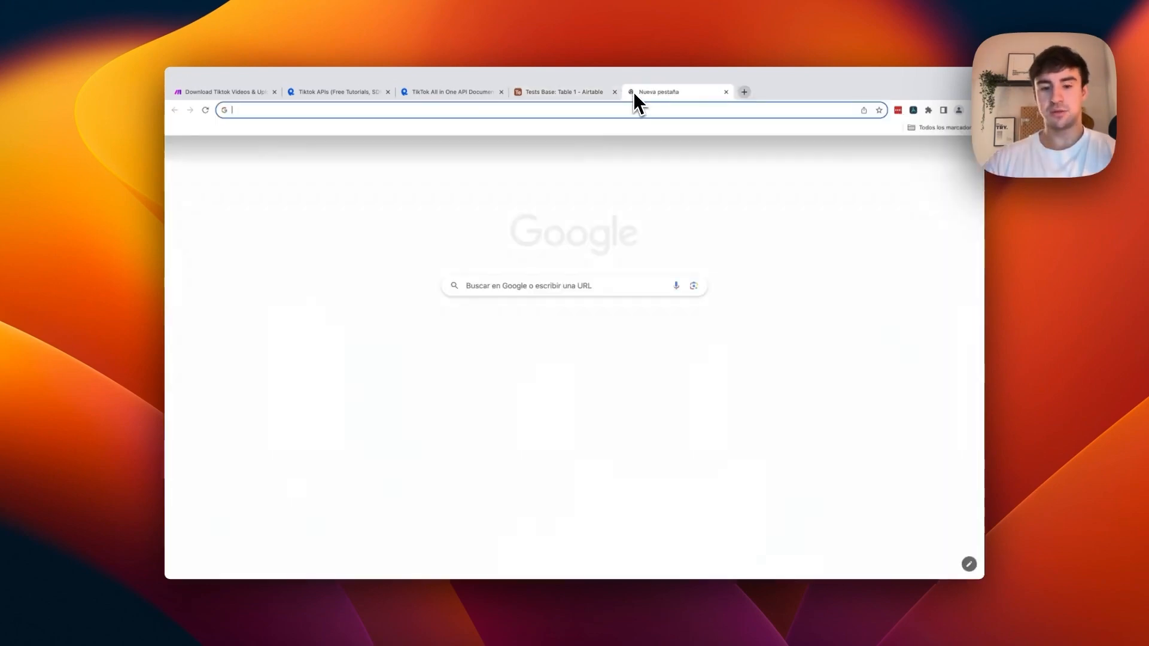
{"action": "type", "text": "tik"}
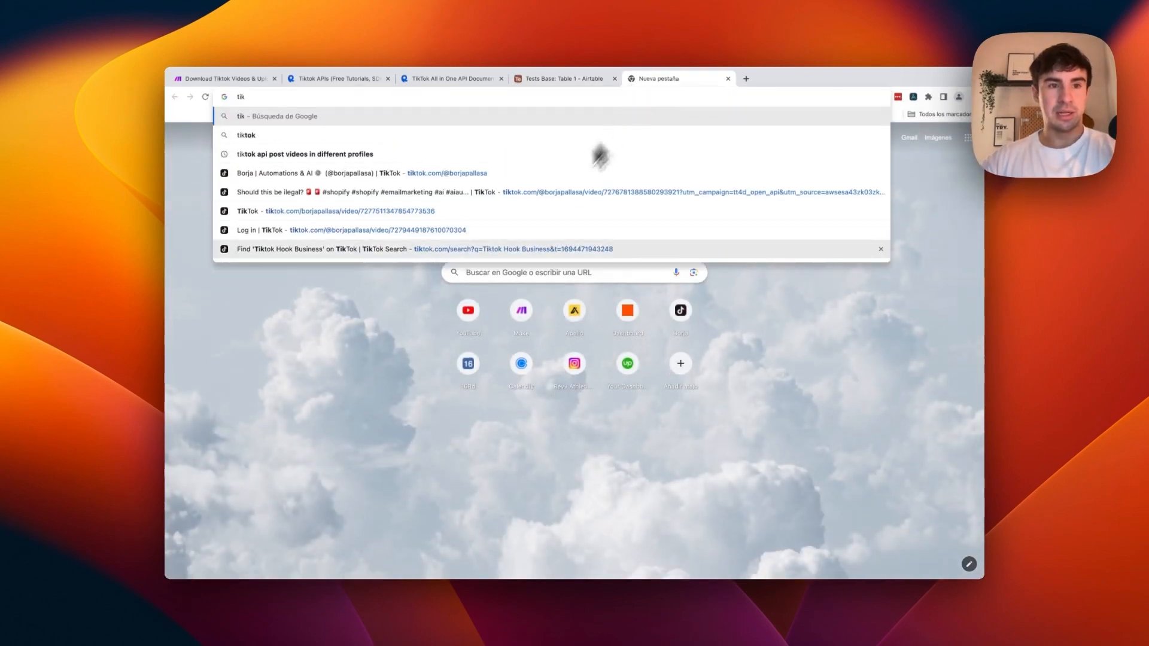
{"action": "left_click", "coordinate": [289, 174]}
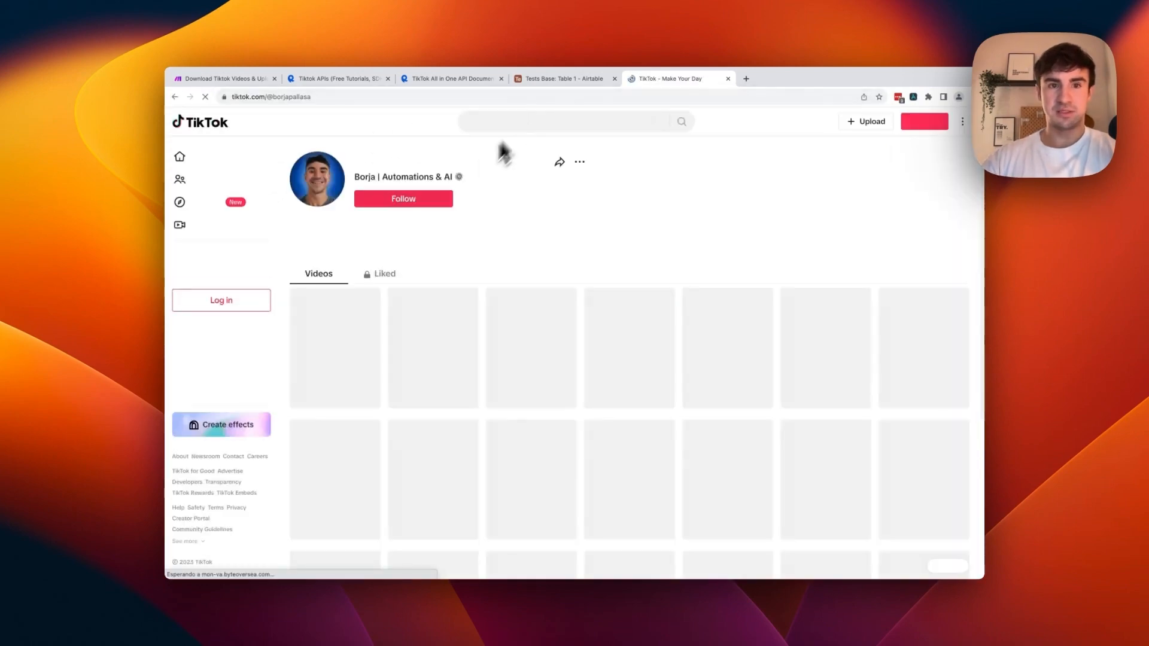
{"action": "left_click", "coordinate": [367, 338]}
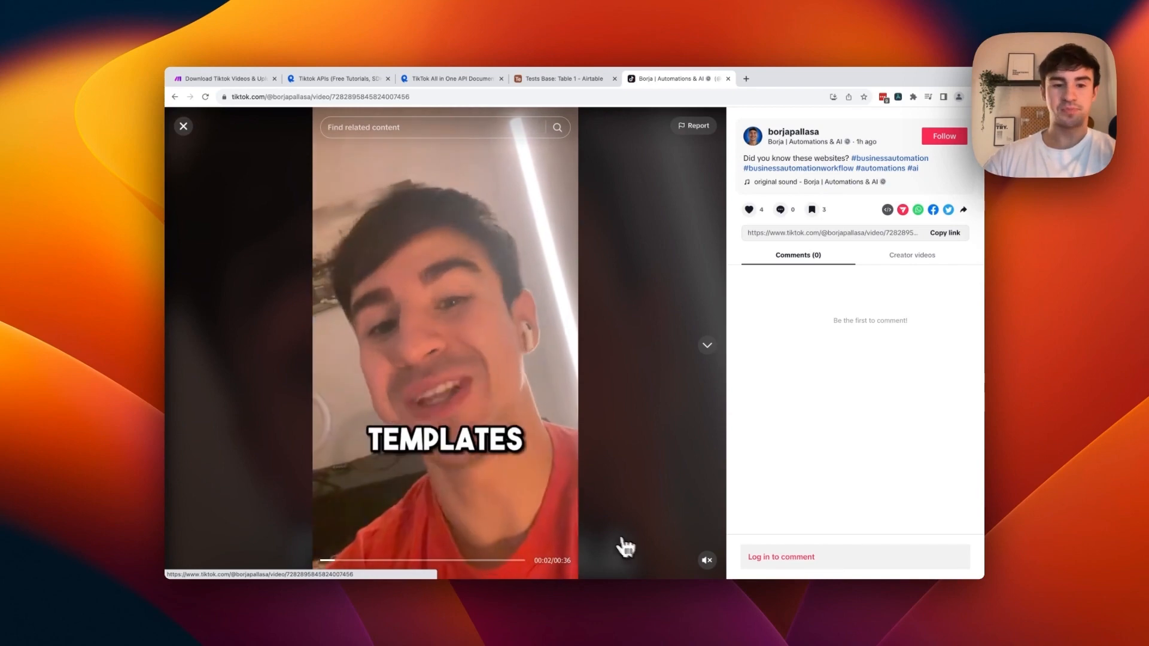
{"action": "left_click", "coordinate": [436, 393]}
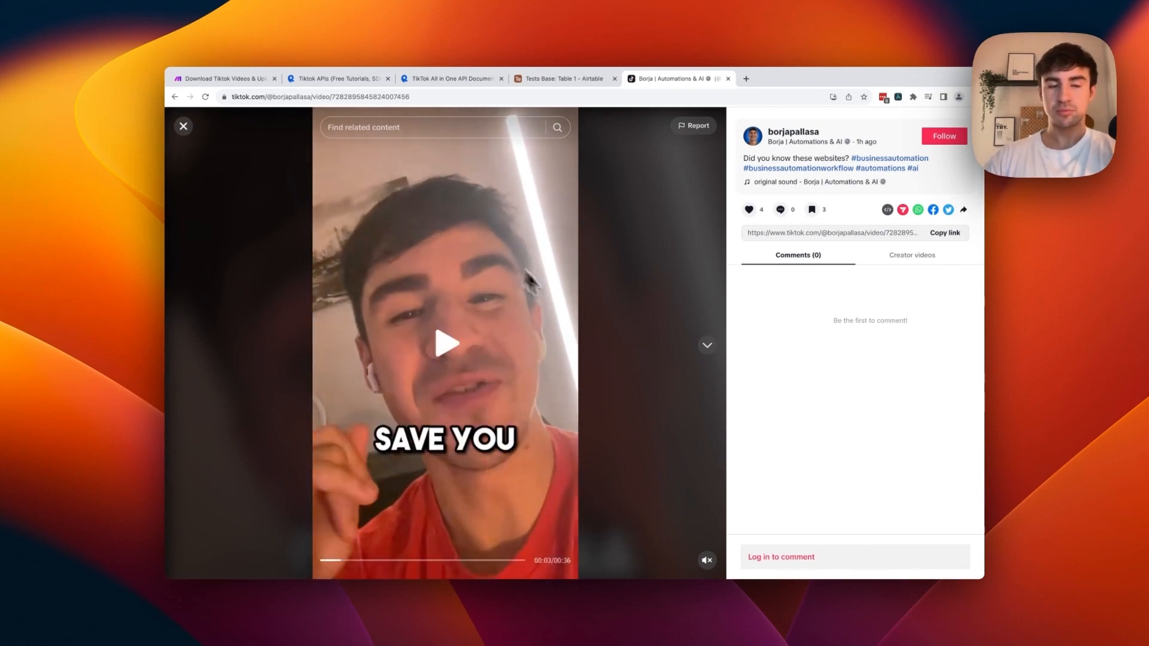
{"action": "left_click", "coordinate": [243, 79]}
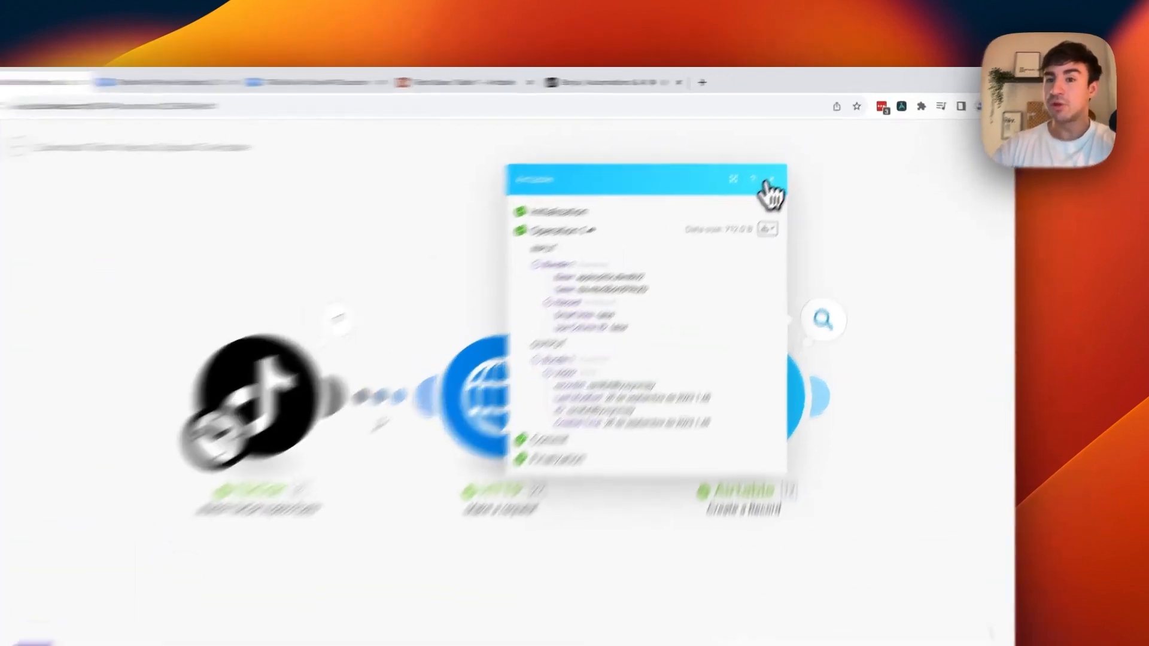
{"action": "left_click", "coordinate": [798, 152]}
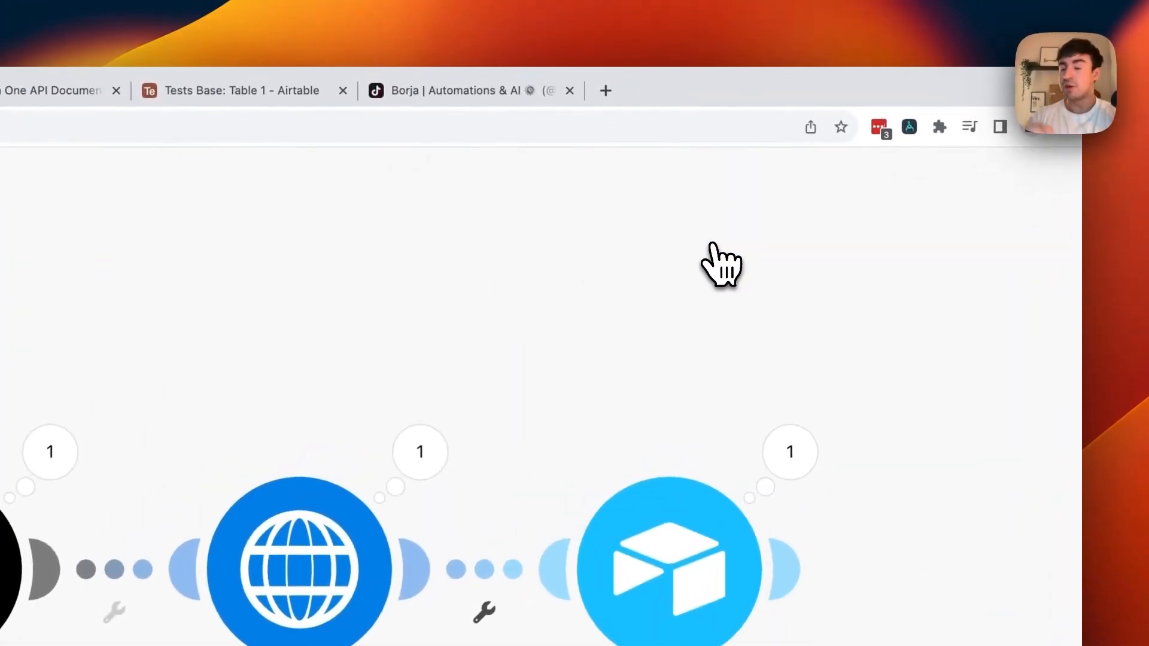